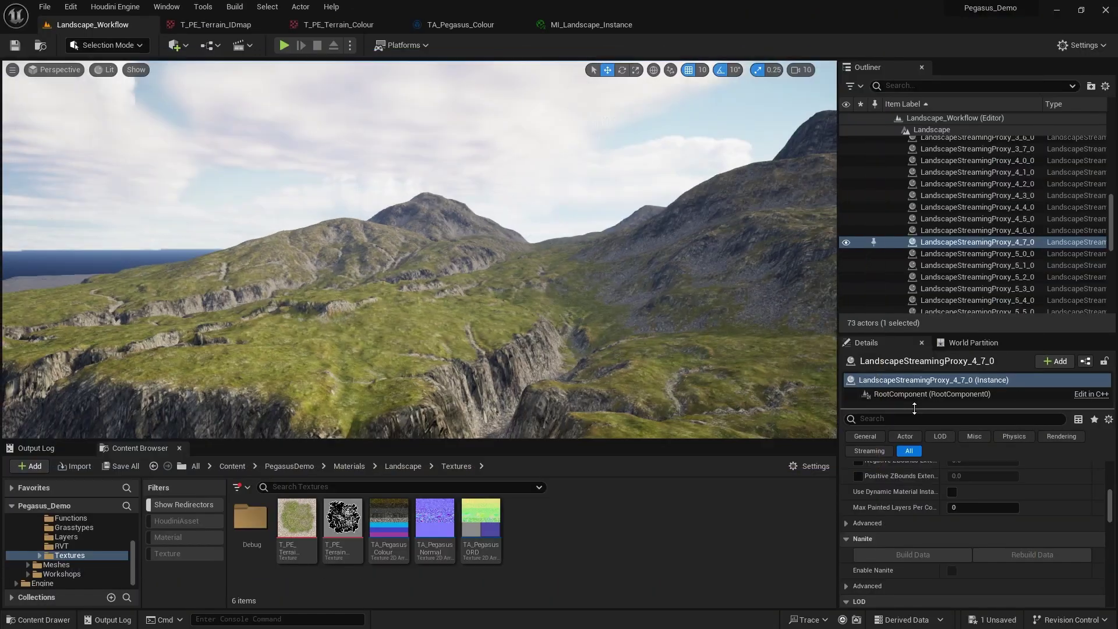
# - Review the T_PE_Terrain_IDmap and T_PE_Terrain_Colour textures, the MI_Landscape_Instance texture parameters and the TA_Pegasus_Colour array's source textures
pyautogui.click(215, 25)
pyautogui.click(337, 26)
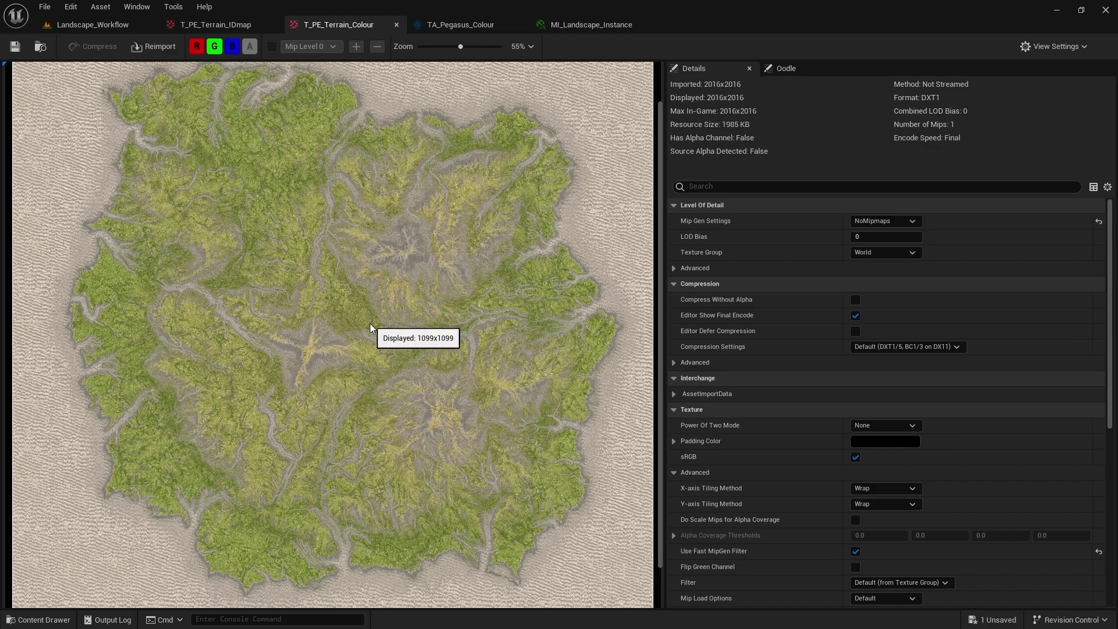
pyautogui.click(591, 26)
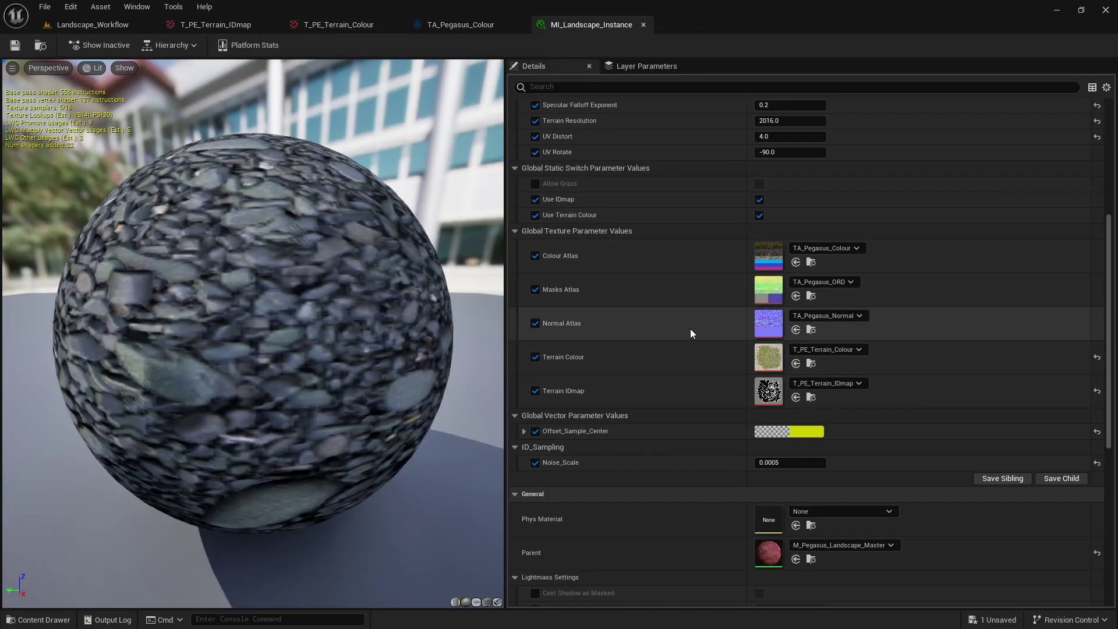
pyautogui.scroll(1, 605, 174)
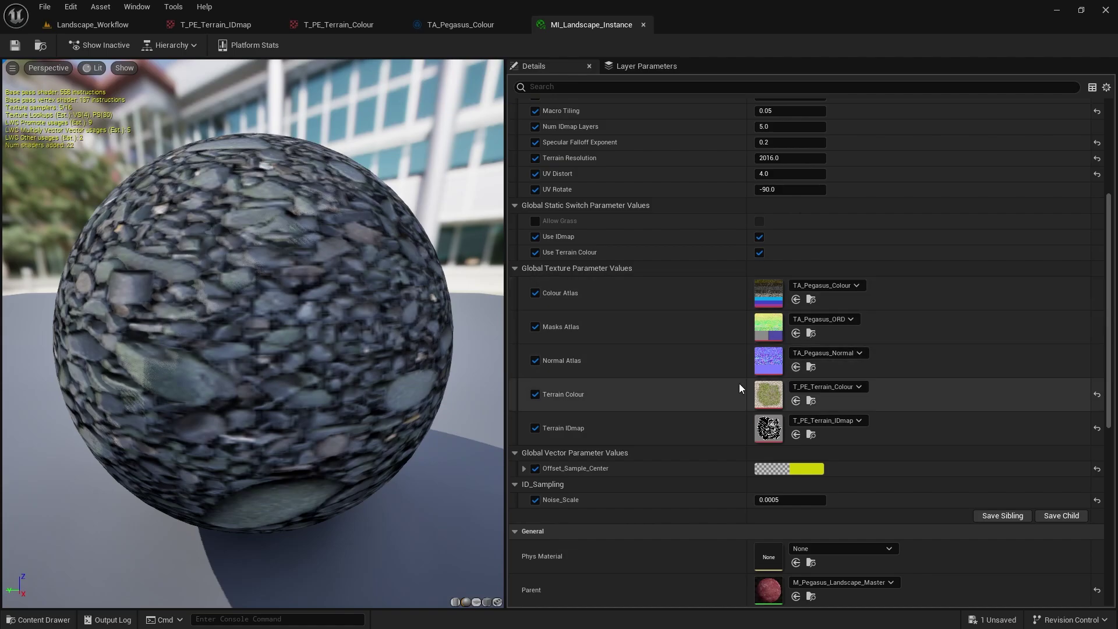
pyautogui.click(237, 26)
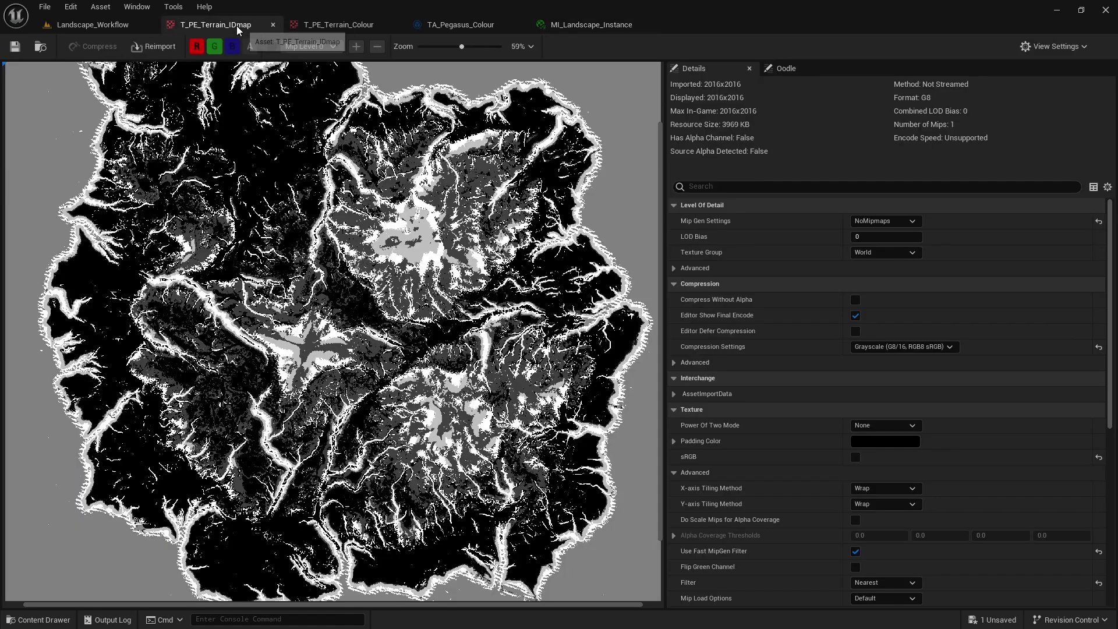
pyautogui.click(471, 27)
pyautogui.scroll(-2, 407, 219)
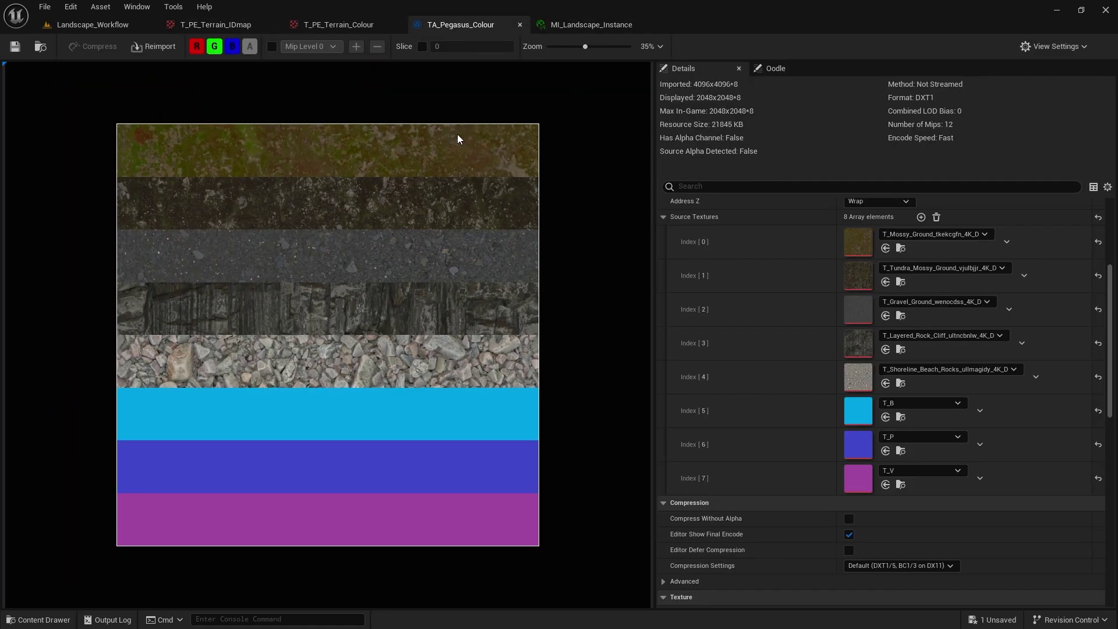
# - Inspect the textured landscape in the Landscape_Workflow level, comparing it with the terrain ID map and the landscape material instance
pyautogui.click(92, 25)
pyautogui.moveTo(418, 228); pyautogui.dragTo(393, 217, button='right')
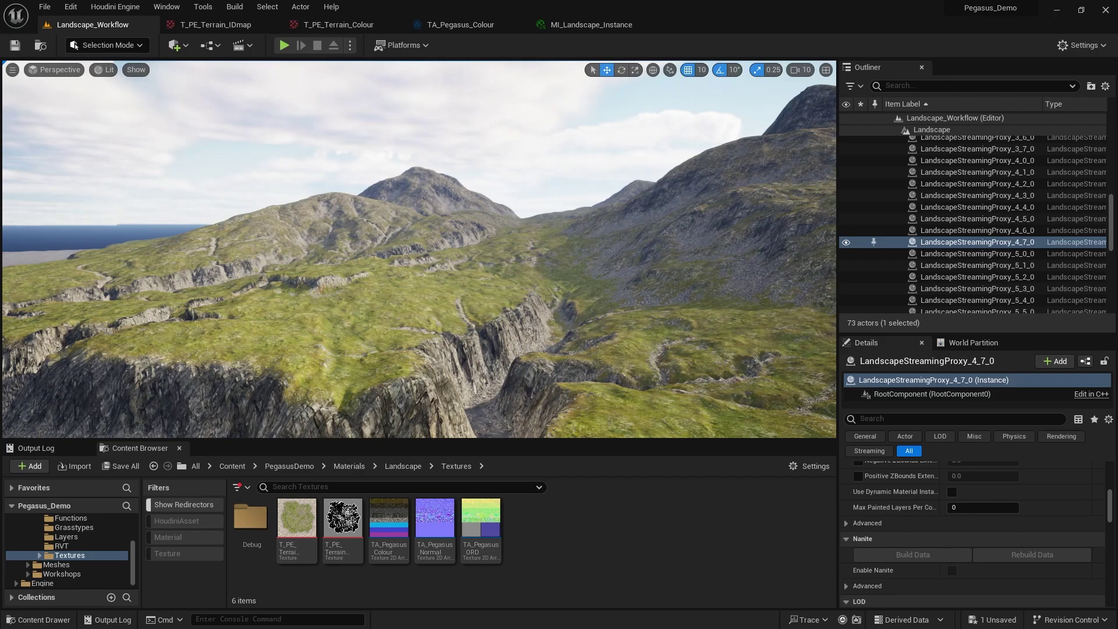
pyautogui.click(215, 24)
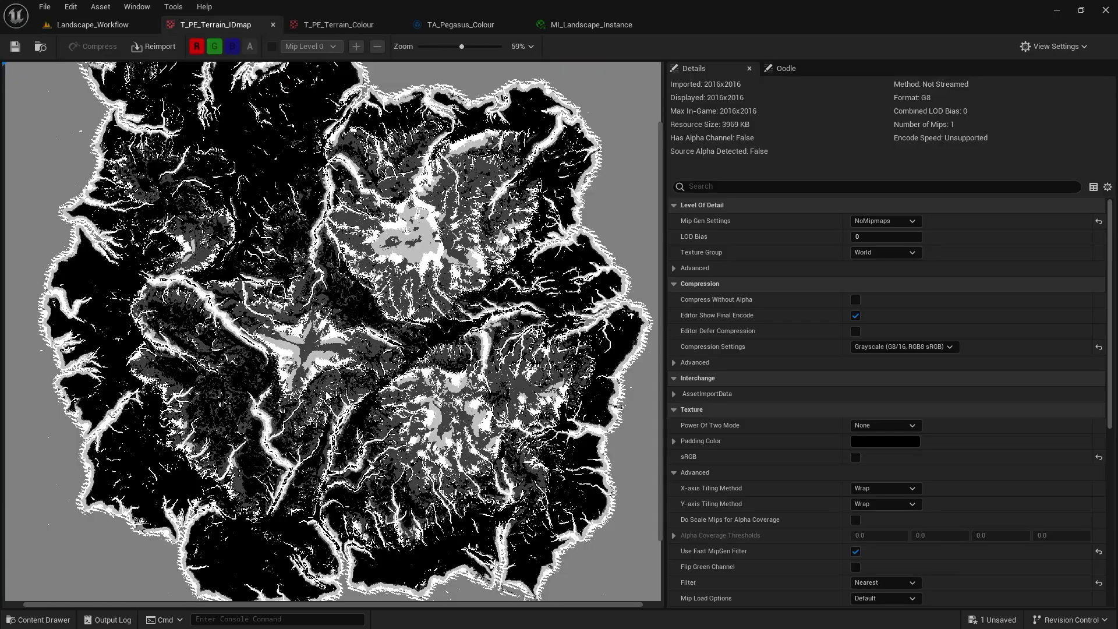
pyautogui.click(560, 25)
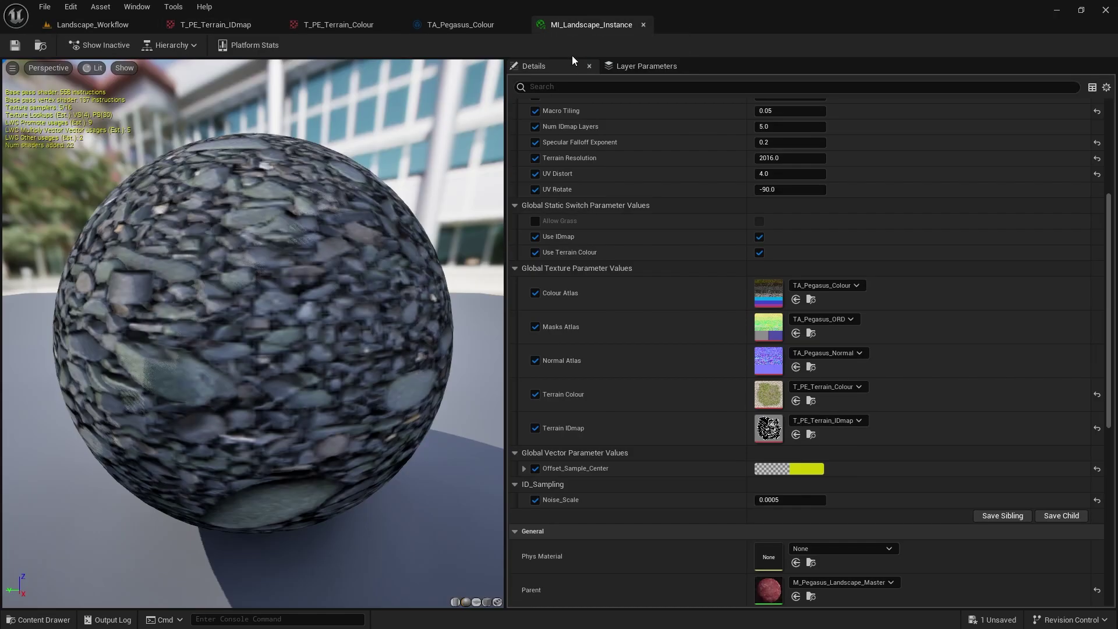
pyautogui.click(616, 65)
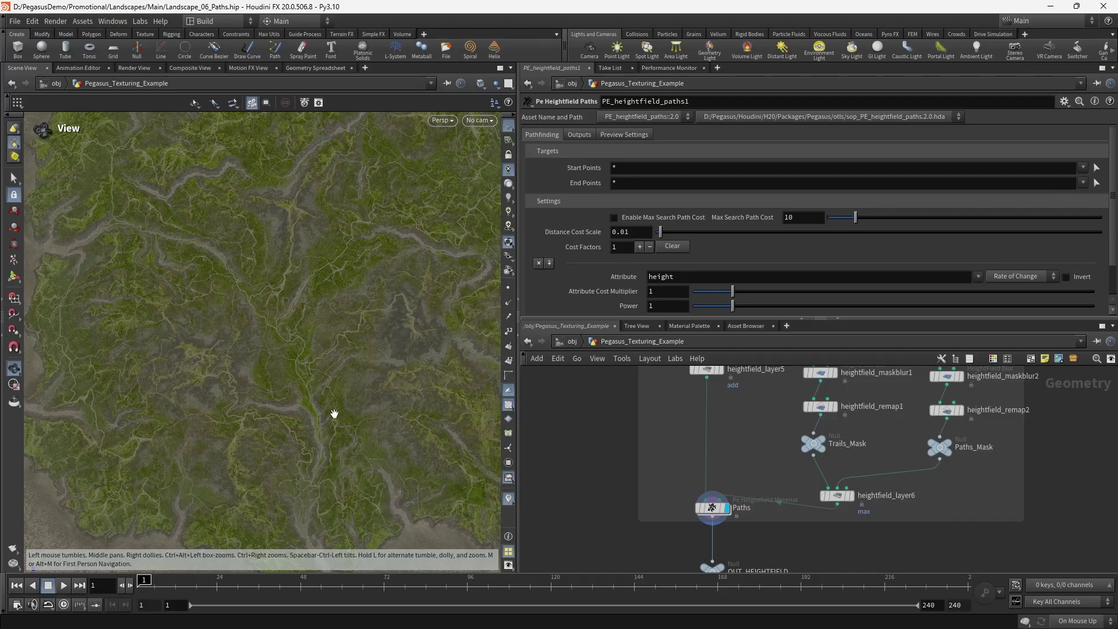
# - In Houdini, wire Paths_Mask into the Paths node in place of heightfield_layer6 and view the terrain at a low angle
pyautogui.moveTo(940, 459); pyautogui.dragTo(728, 497)
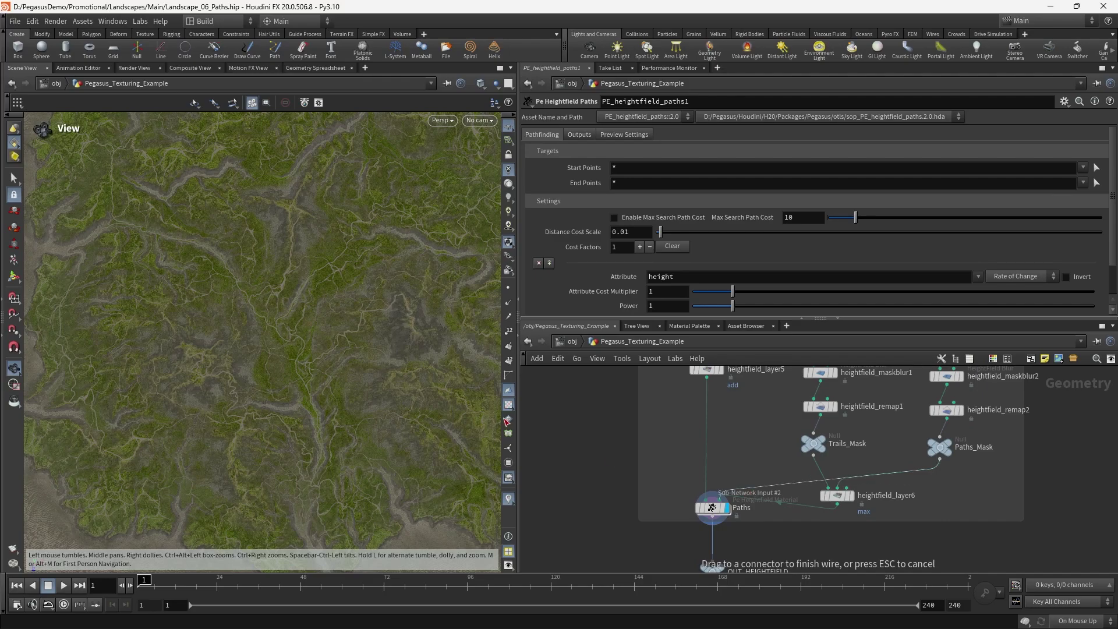
pyautogui.moveTo(315, 333); pyautogui.dragTo(323, 416, button='right')
pyautogui.moveTo(323, 417); pyautogui.dragTo(251, 401)
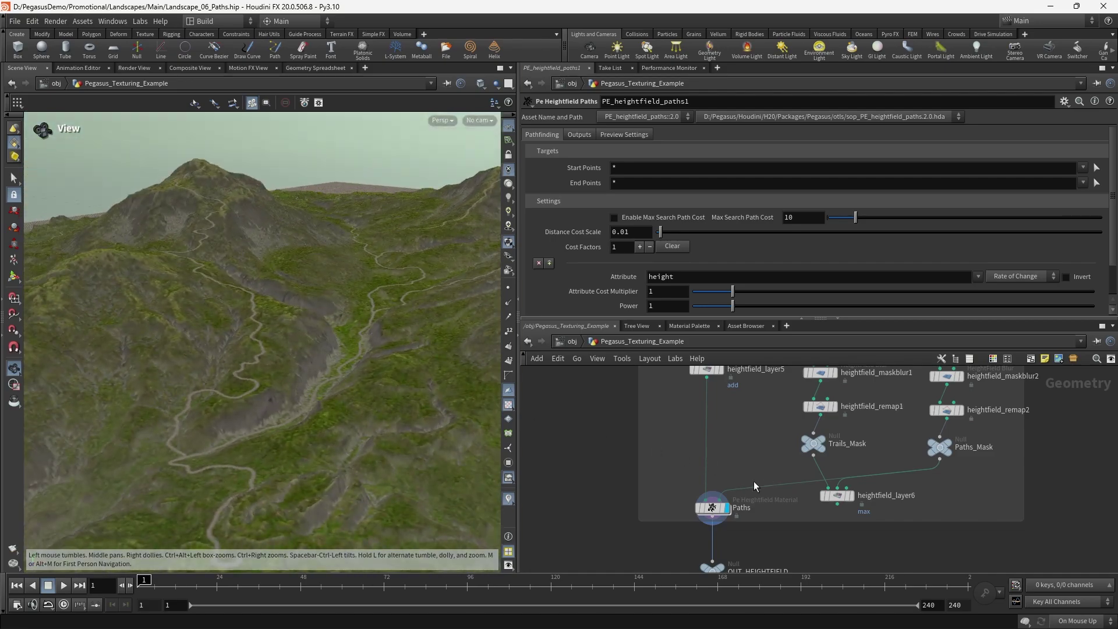
# - Wire Trails_Mask into the mask input of the Paths node and view the trails across the terrain
pyautogui.moveTo(813, 446); pyautogui.dragTo(734, 484)
pyautogui.click(735, 484)
pyautogui.moveTo(232, 281); pyautogui.dragTo(310, 309)
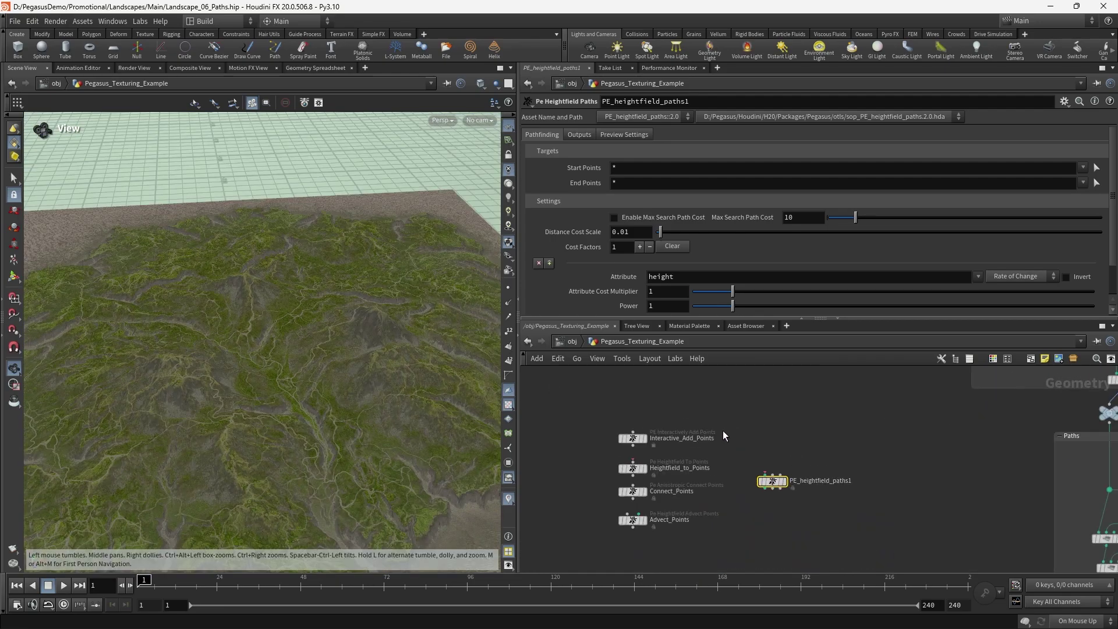
# - Examine the PE_heightfield_paths1 node and the group of four point nodes, from Interactive_Add_Points to Advect_Points
pyautogui.moveTo(744, 394); pyautogui.dragTo(717, 406, button='middle')
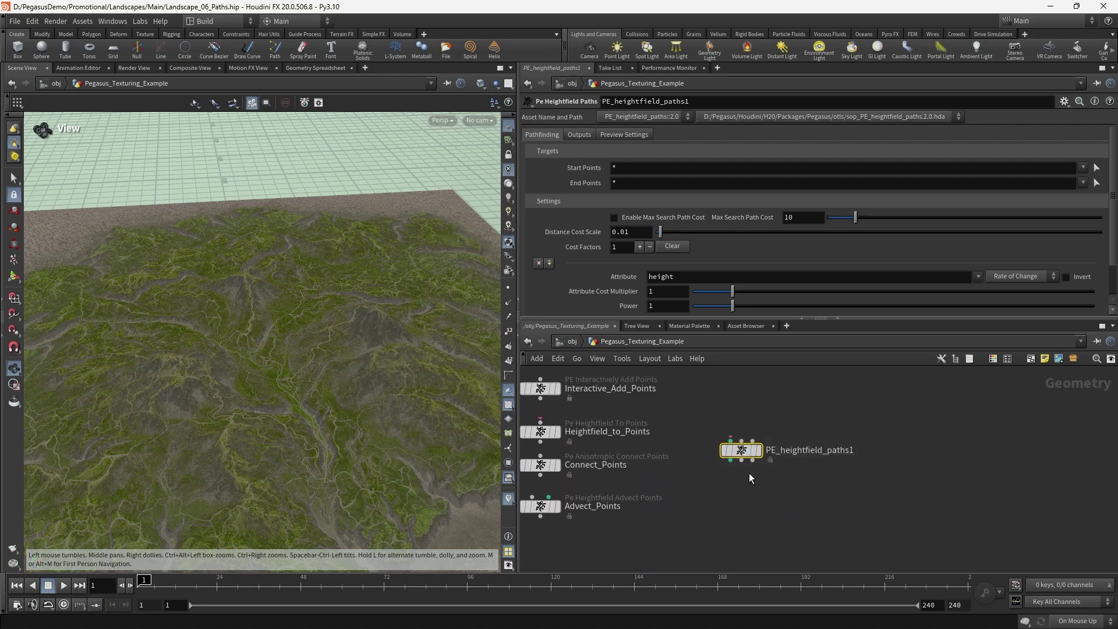
pyautogui.scroll(4, 792, 463)
pyautogui.scroll(-3, 845, 457)
pyautogui.moveTo(787, 470); pyautogui.dragTo(853, 485, button='middle')
pyautogui.moveTo(734, 409); pyautogui.dragTo(808, 415, button='middle')
pyautogui.moveTo(766, 382); pyautogui.dragTo(825, 422)
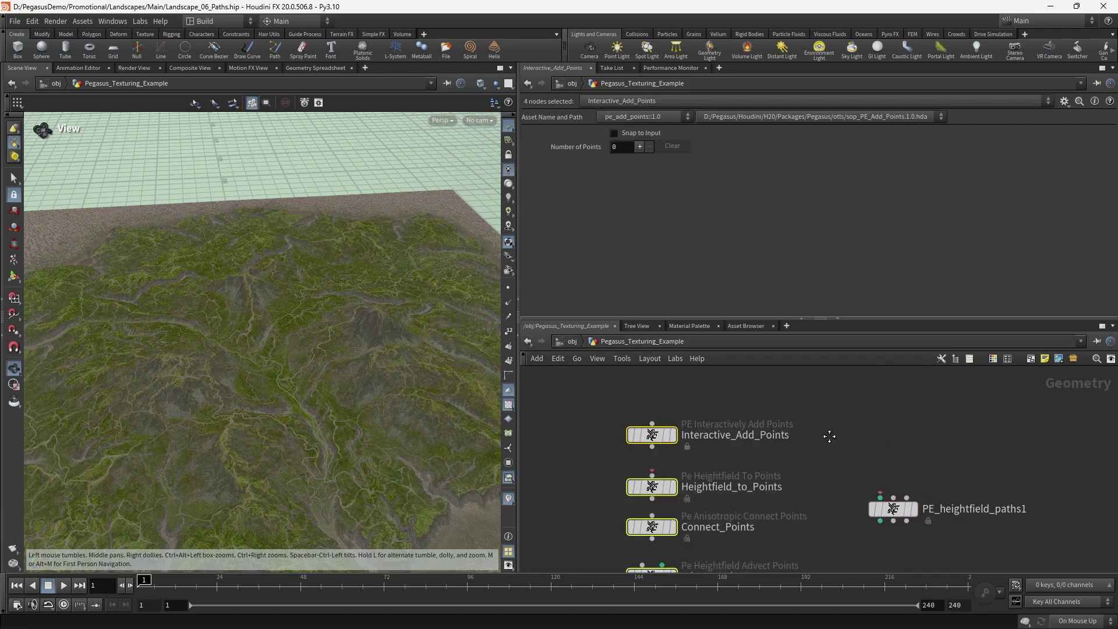
pyautogui.scroll(-3, 828, 436)
pyautogui.moveTo(828, 435); pyautogui.dragTo(775, 408, button='middle')
pyautogui.click(776, 407)
pyautogui.moveTo(711, 373); pyautogui.dragTo(592, 359, button='middle')
# - Return to the object level and open the geo1 network
pyautogui.click(570, 341)
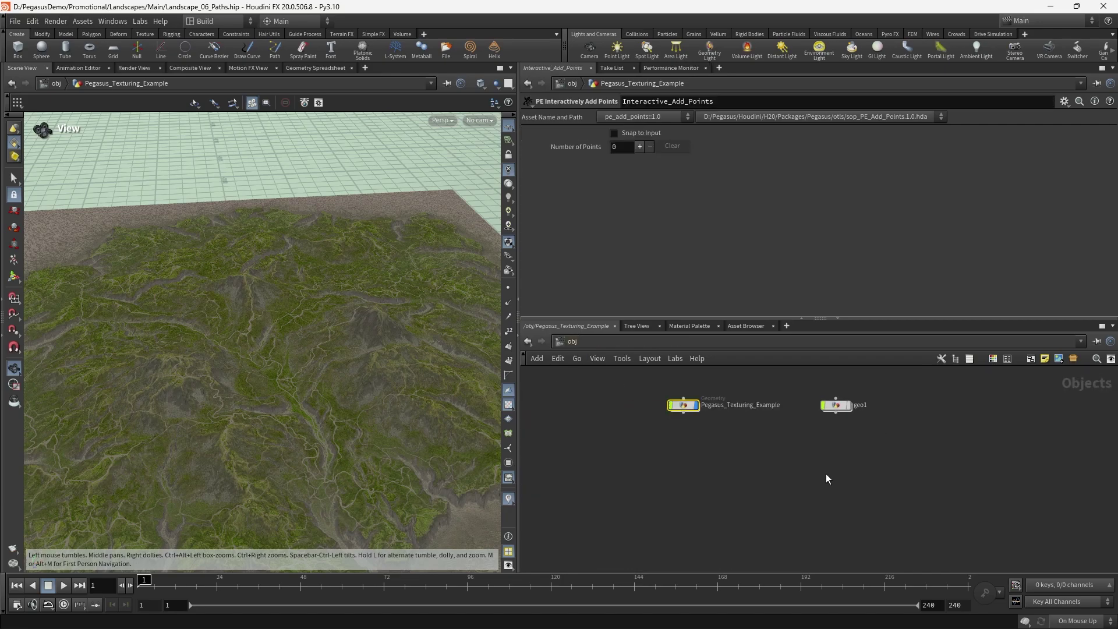
pyautogui.scroll(-2, 689, 401)
pyautogui.scroll(4, 679, 414)
pyautogui.click(666, 418)
pyautogui.moveTo(796, 456); pyautogui.dragTo(703, 466, button='middle')
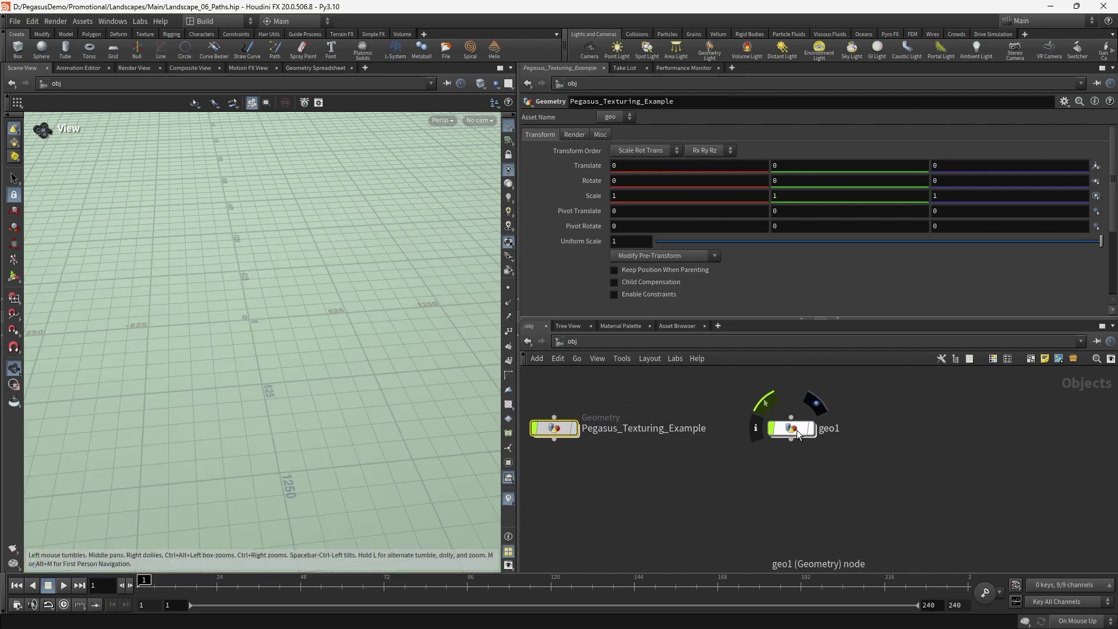
pyautogui.click(808, 418)
pyautogui.click(807, 430)
pyautogui.click(809, 428)
pyautogui.doubleClick(791, 429)
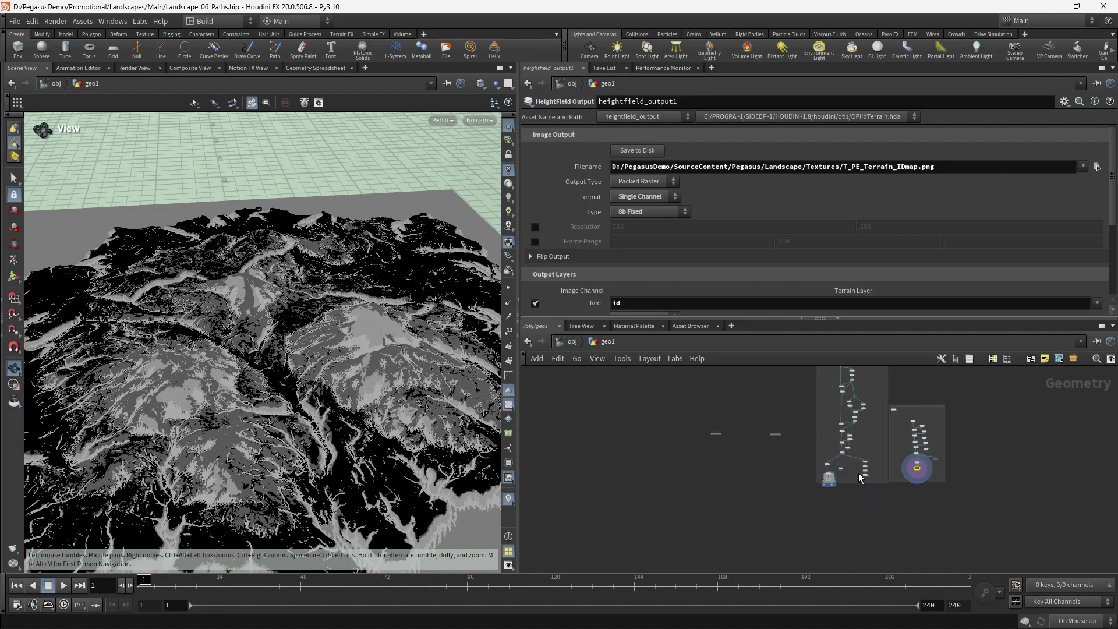
# - Select the eight output nodes fed by Cavity_Tint and move them downward in the network
pyautogui.scroll(4, 858, 473)
pyautogui.moveTo(840, 486); pyautogui.dragTo(819, 464, button='middle')
pyautogui.scroll(3, 757, 428)
pyautogui.moveTo(888, 489); pyautogui.dragTo(756, 473)
pyautogui.scroll(-2, 759, 474)
pyautogui.moveTo(800, 466); pyautogui.dragTo(784, 391, button='middle')
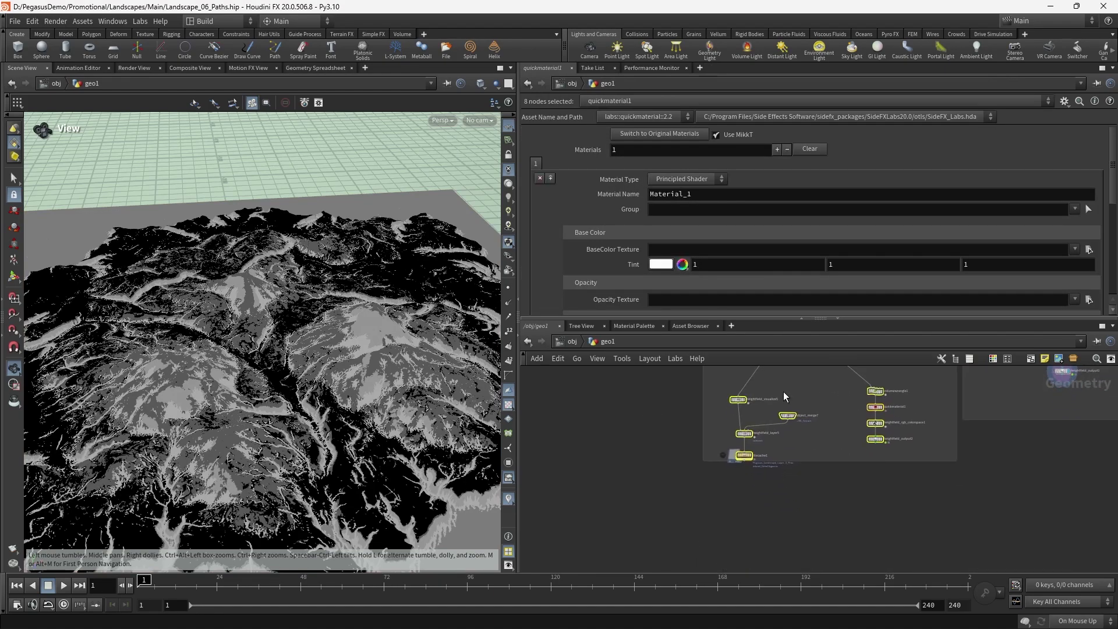
pyautogui.moveTo(740, 400); pyautogui.dragTo(734, 466)
# - Display the Cavity_Tint result and orbit around the coloured terrain to a low side view
pyautogui.moveTo(758, 420); pyautogui.dragTo(759, 471, button='middle')
pyautogui.scroll(-2, 761, 473)
pyautogui.moveTo(816, 426); pyautogui.dragTo(820, 456, button='middle')
pyautogui.scroll(2, 819, 456)
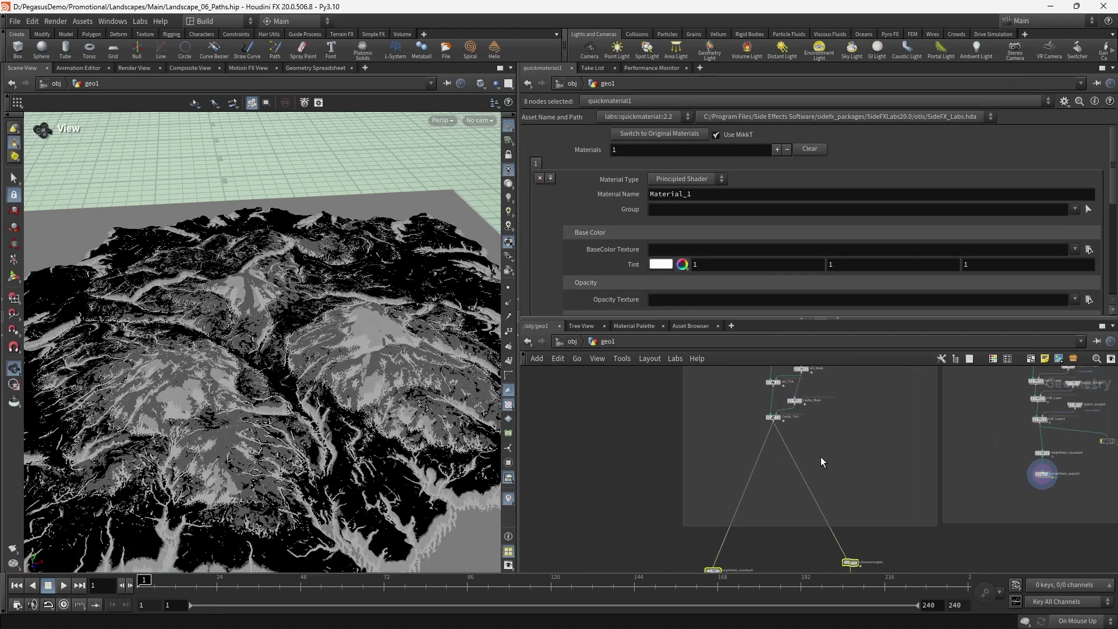
pyautogui.moveTo(793, 539)
pyautogui.mouseDown(button='middle')
pyautogui.moveTo(793, 434)
pyautogui.moveTo(789, 547)
pyautogui.mouseUp(button='middle')
pyautogui.scroll(3, 784, 453)
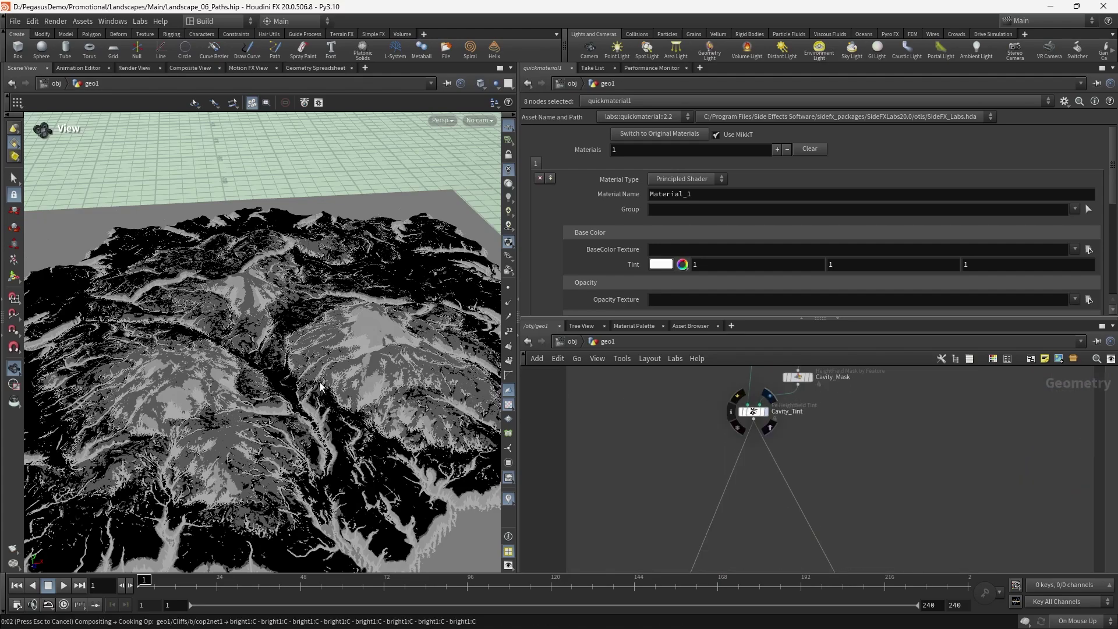
pyautogui.moveTo(344, 416); pyautogui.dragTo(357, 322, button='right')
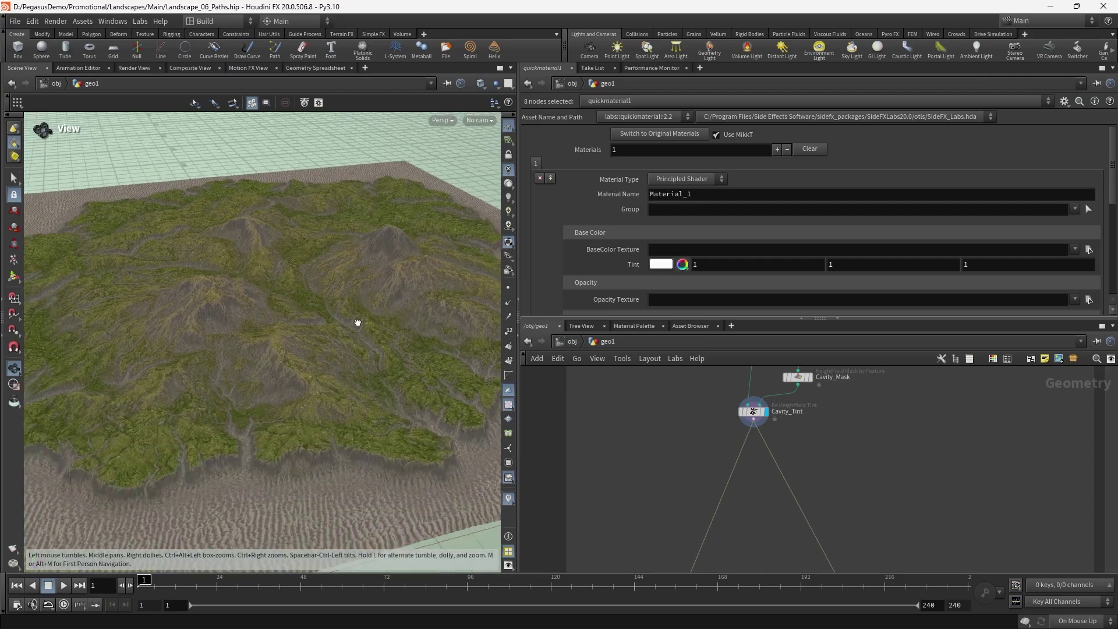
pyautogui.moveTo(357, 322); pyautogui.dragTo(320, 319)
pyautogui.moveTo(320, 319); pyautogui.dragTo(289, 376, button='middle')
pyautogui.moveTo(289, 377); pyautogui.dragTo(273, 343)
pyautogui.scroll(-3, 768, 453)
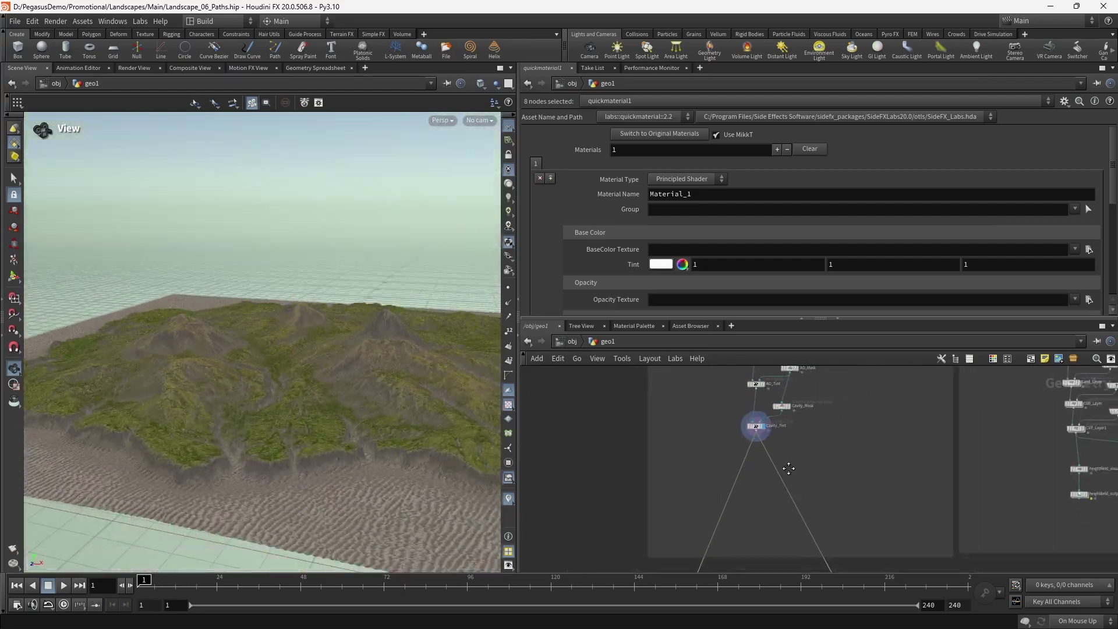
# - Select the AO_Tint node and examine its gradient tint settings and its place in the tint chain
pyautogui.moveTo(788, 466); pyautogui.dragTo(763, 406, button='middle')
pyautogui.scroll(6, 760, 503)
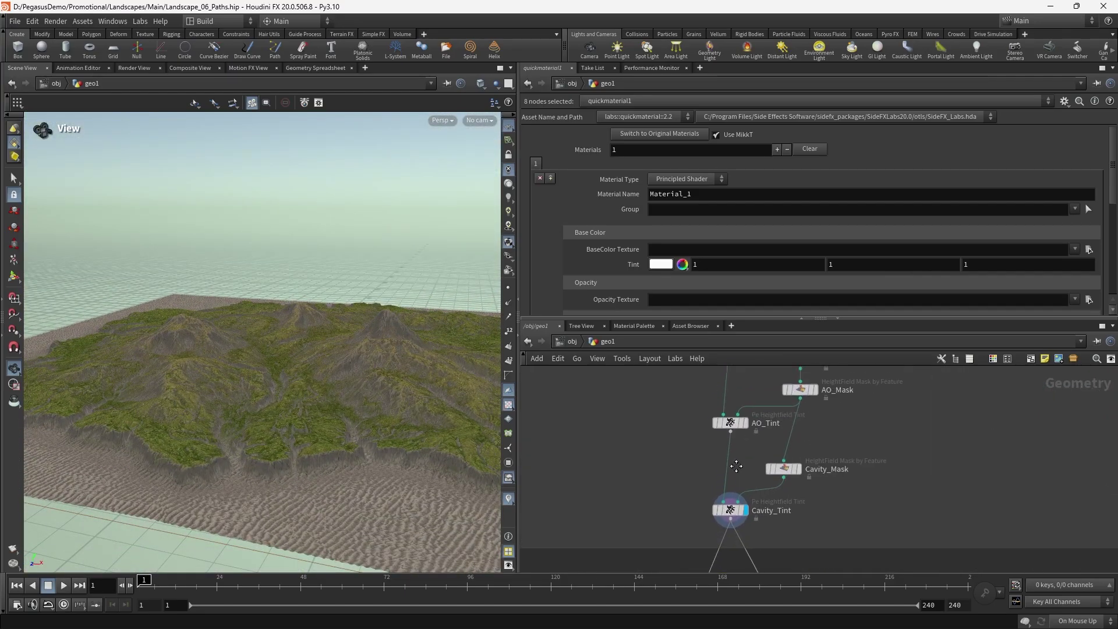
pyautogui.click(702, 435)
pyautogui.click(732, 434)
pyautogui.moveTo(730, 499); pyautogui.dragTo(727, 380, button='middle')
pyautogui.click(732, 496)
pyautogui.scroll(-5, 821, 462)
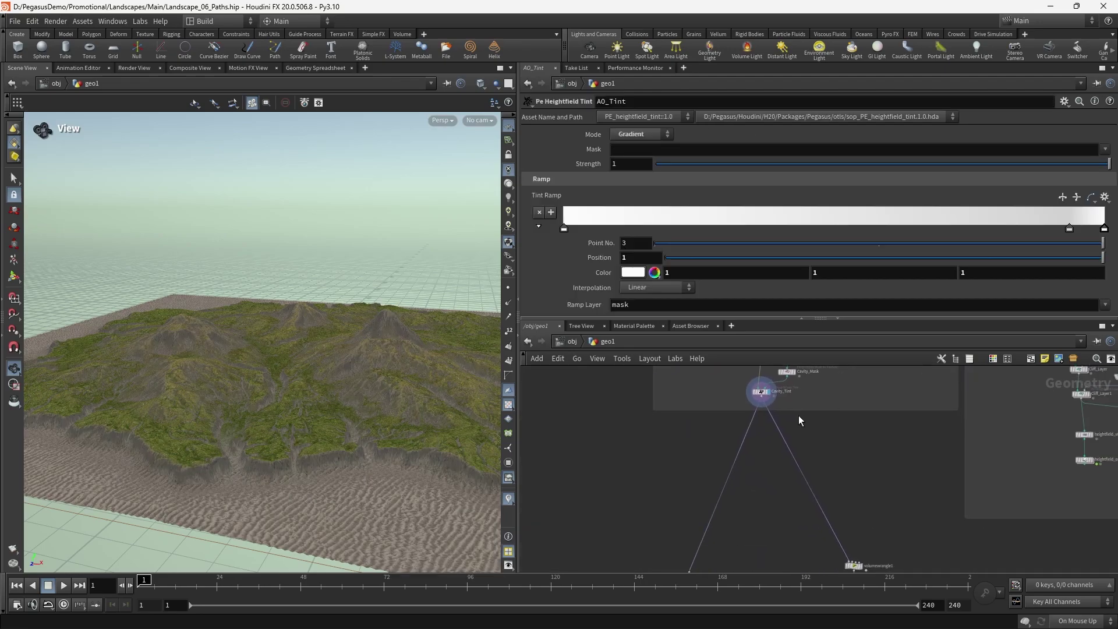
# - Enlarge the network editor to make more room for the nodes below Cavity_Tint
pyautogui.moveTo(829, 447); pyautogui.dragTo(808, 474, button='middle')
pyautogui.moveTo(845, 318); pyautogui.dragTo(845, 280)
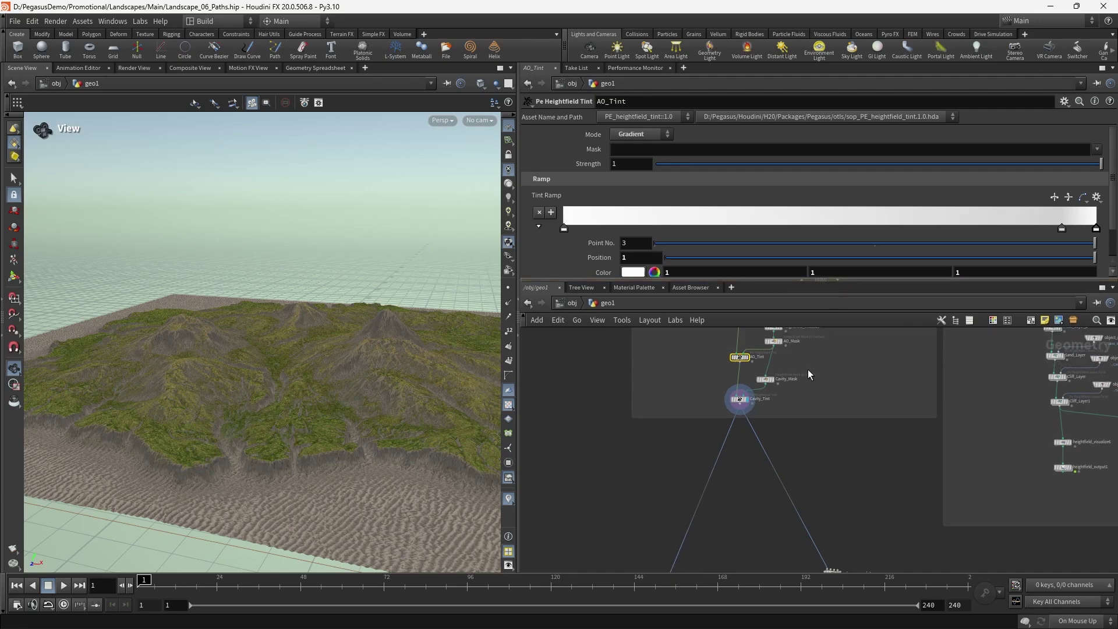
pyautogui.moveTo(763, 441); pyautogui.dragTo(770, 399, button='middle')
pyautogui.scroll(3, 771, 400)
pyautogui.scroll(1, 771, 399)
pyautogui.moveTo(705, 439); pyautogui.dragTo(715, 464, button='middle')
pyautogui.moveTo(822, 436)
pyautogui.mouseDown(button='middle')
pyautogui.moveTo(813, 401)
pyautogui.moveTo(843, 433)
pyautogui.mouseUp(button='middle')
pyautogui.moveTo(704, 453); pyautogui.dragTo(703, 432, button='middle')
# - Add a Null below Cavity_Tint and insert it into the connections feeding both output branches
pyautogui.press('Tab')
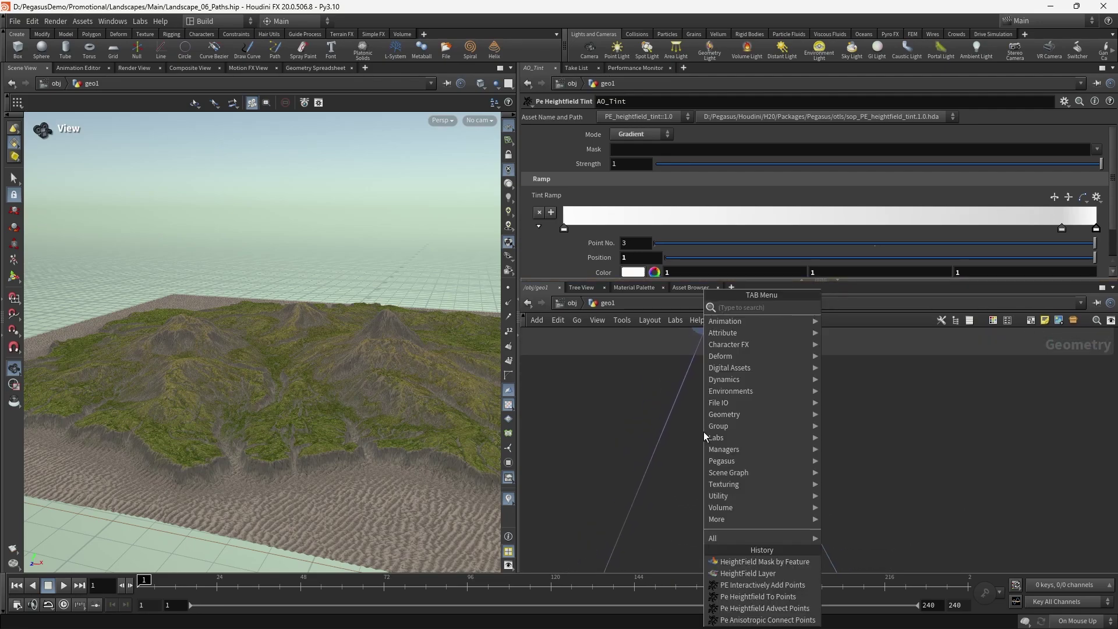
pyautogui.press('Escape')
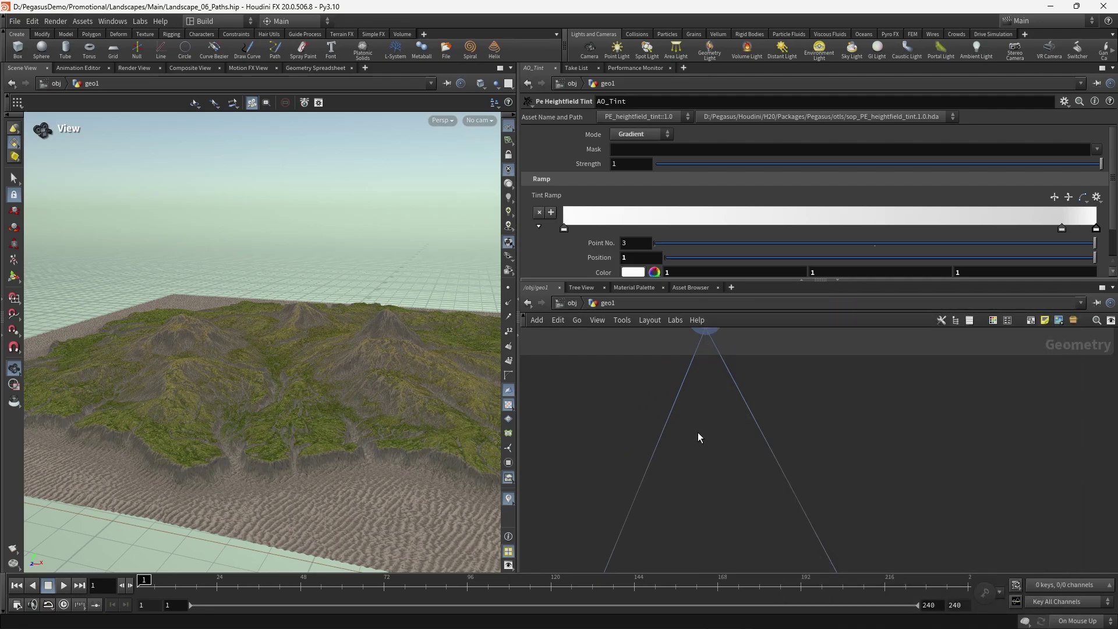
pyautogui.click(698, 432)
pyautogui.scroll(-7, 708, 421)
pyautogui.scroll(6, 704, 427)
pyautogui.moveTo(700, 428); pyautogui.dragTo(673, 400)
pyautogui.moveTo(738, 420); pyautogui.dragTo(664, 409)
pyautogui.moveTo(667, 400); pyautogui.dragTo(700, 399)
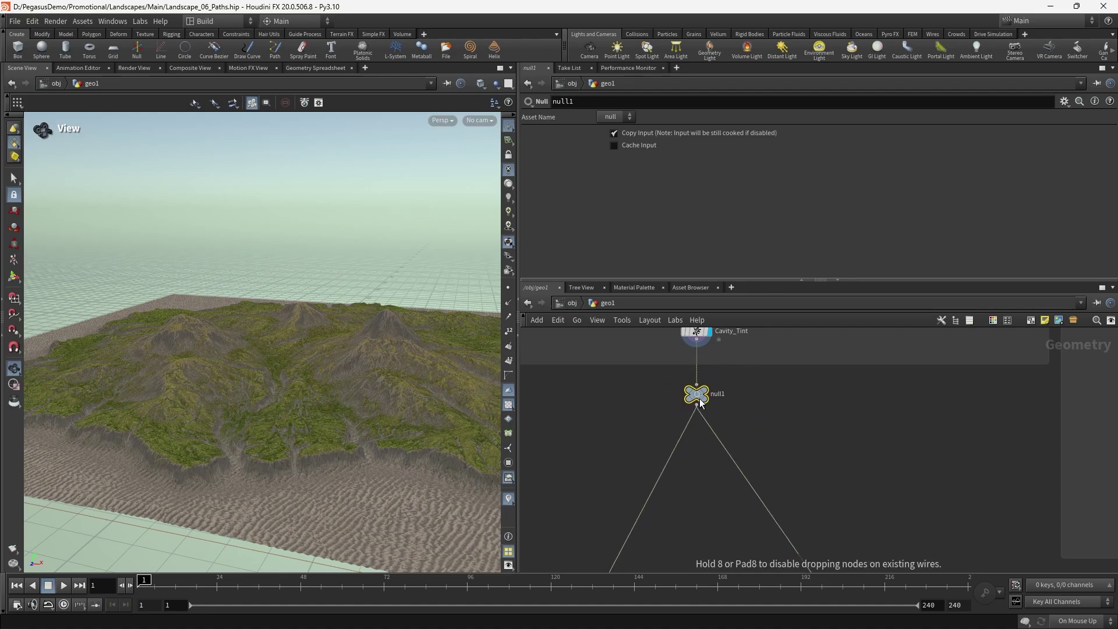
# - Rename the new null as Out_Heightfield_Textured_A and nudge it into place beneath Cavity_Tint
pyautogui.doubleClick(716, 395)
pyautogui.write('C')
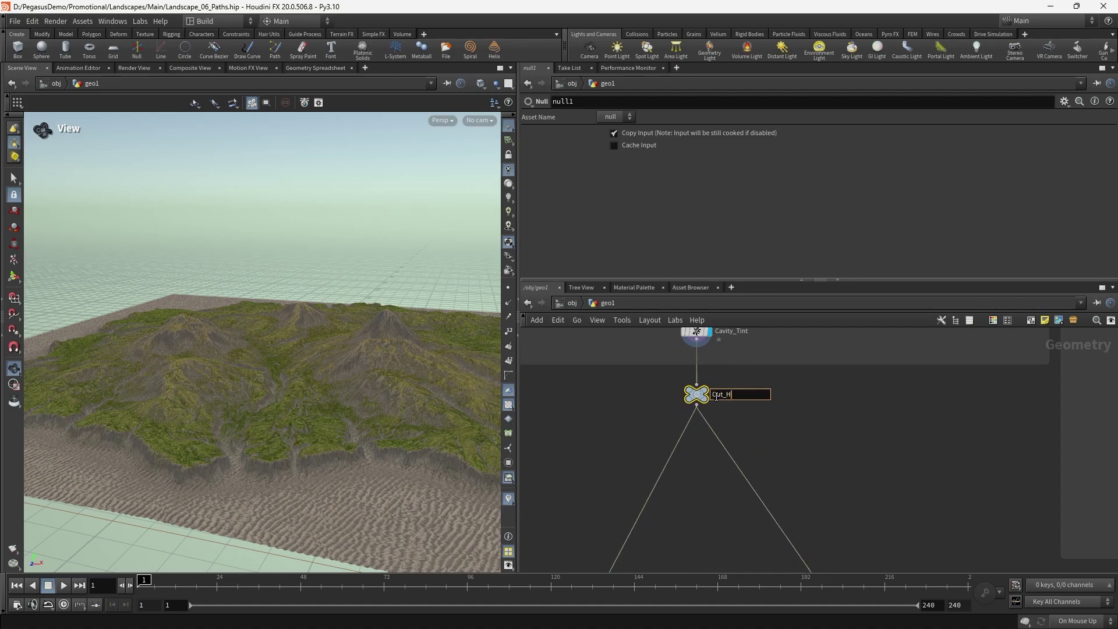
pyautogui.write('ut_Heightfield_Textured_A')
pyautogui.press('Return')
pyautogui.click(739, 386)
pyautogui.moveTo(697, 396); pyautogui.dragTo(693, 389)
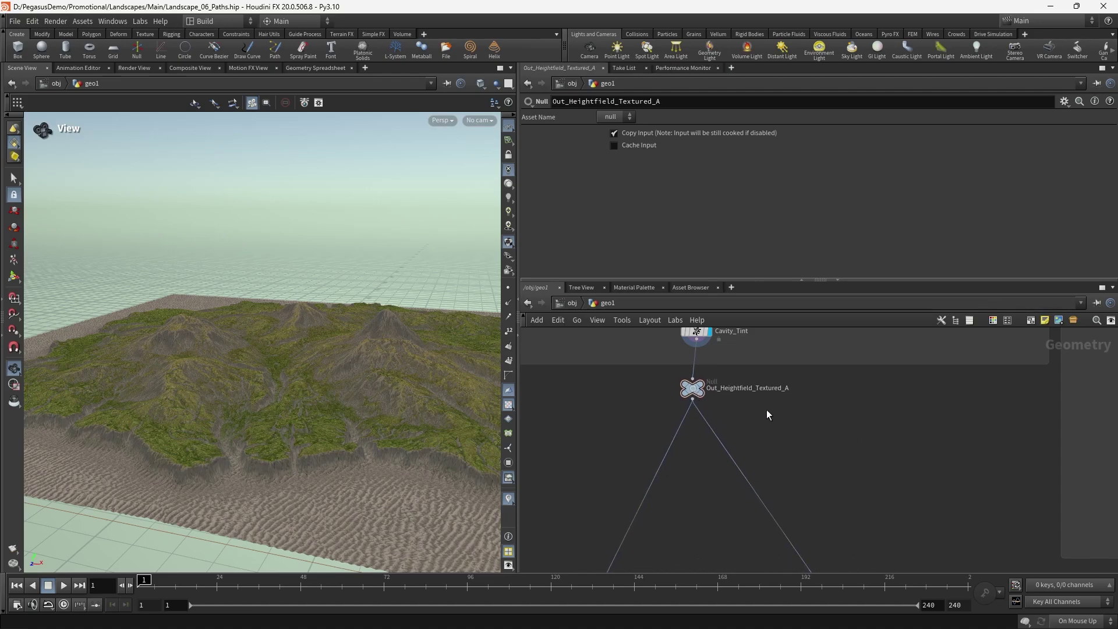
# - Move the eight output nodes further down to open space beneath the Out_Heightfield_Textured_A null
pyautogui.moveTo(766, 410); pyautogui.dragTo(765, 375, button='middle')
pyautogui.scroll(-4, 813, 430)
pyautogui.moveTo(812, 448); pyautogui.dragTo(800, 378, button='middle')
pyautogui.moveTo(850, 379); pyautogui.dragTo(645, 498)
pyautogui.scroll(3, 669, 428)
pyautogui.moveTo(666, 423); pyautogui.dragTo(665, 476)
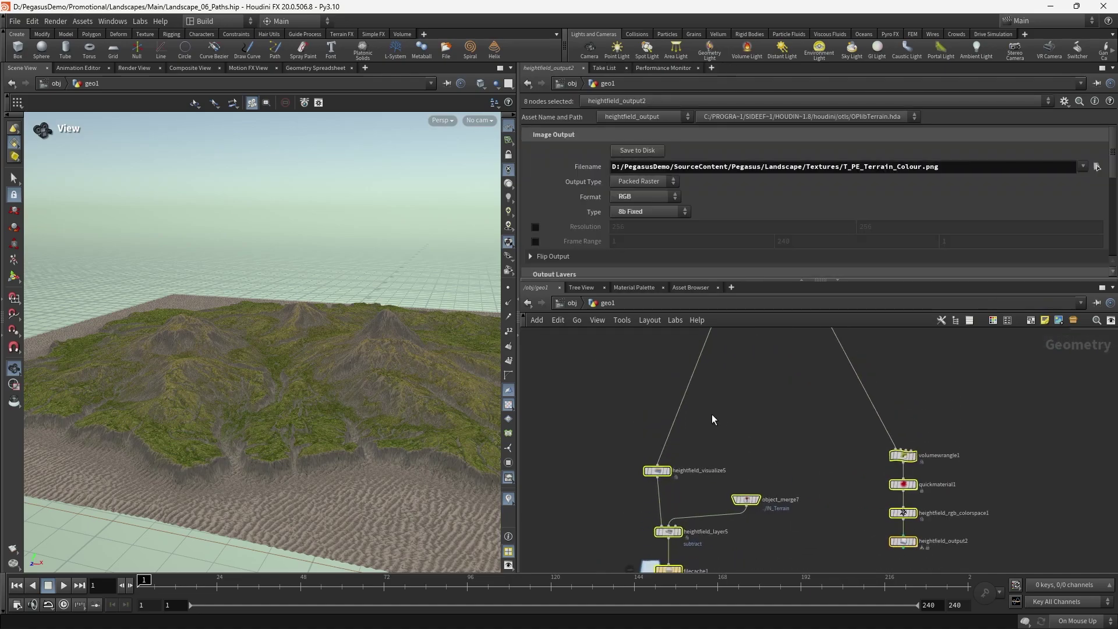
pyautogui.click(722, 415)
# - Add a second Null above the output branches and wire it to both heightfield_visualize5 and volumewrangle1
pyautogui.moveTo(753, 420); pyautogui.dragTo(754, 407, button='middle')
pyautogui.press('Tab')
pyautogui.write('nu')
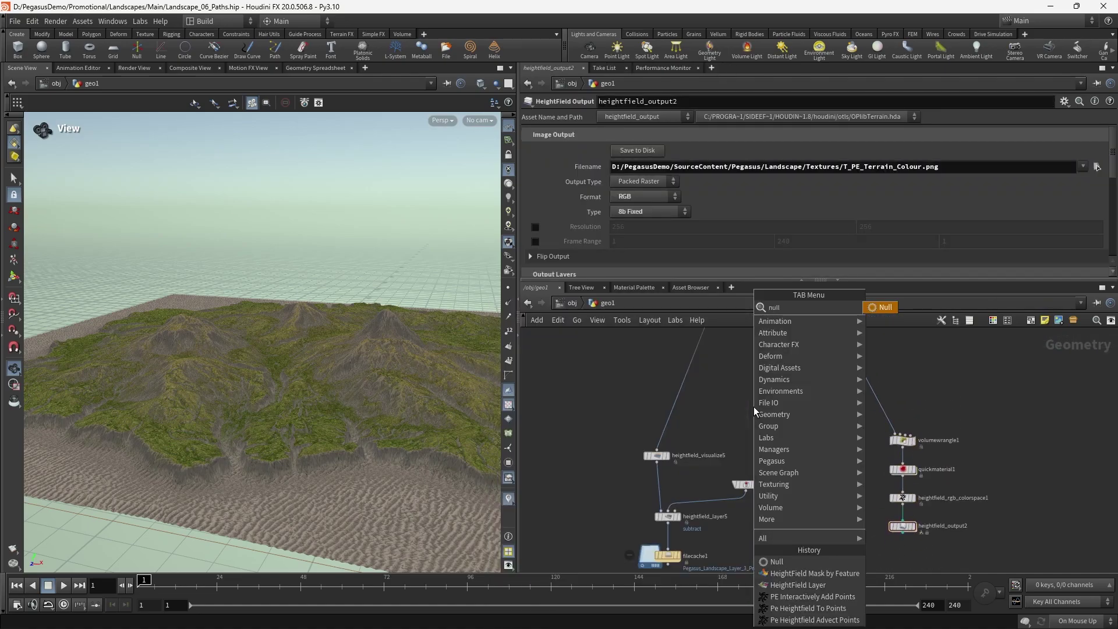
pyautogui.press('Return')
pyautogui.click(676, 415)
pyautogui.moveTo(676, 423); pyautogui.dragTo(896, 433)
pyautogui.moveTo(678, 414); pyautogui.dragTo(758, 413)
# - Rename the second null as Out_Heightfield
pyautogui.click(771, 413)
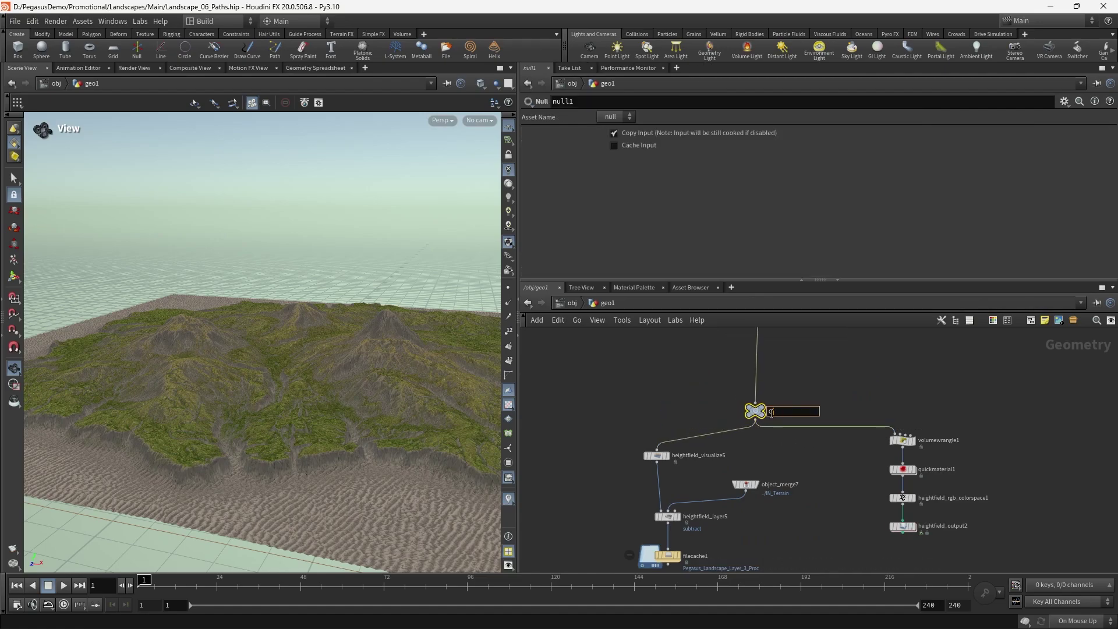
pyautogui.write('Out_Heightfield')
pyautogui.press('Return')
# - Select the null and its output nodes, and extend the null's name to Out_Heightfield_Textured
pyautogui.scroll(-5, 850, 383)
pyautogui.moveTo(905, 379); pyautogui.dragTo(728, 486)
pyautogui.moveTo(824, 358); pyautogui.dragTo(809, 402, button='middle')
pyautogui.scroll(6, 801, 432)
pyautogui.click(797, 462)
pyautogui.write('_Text')
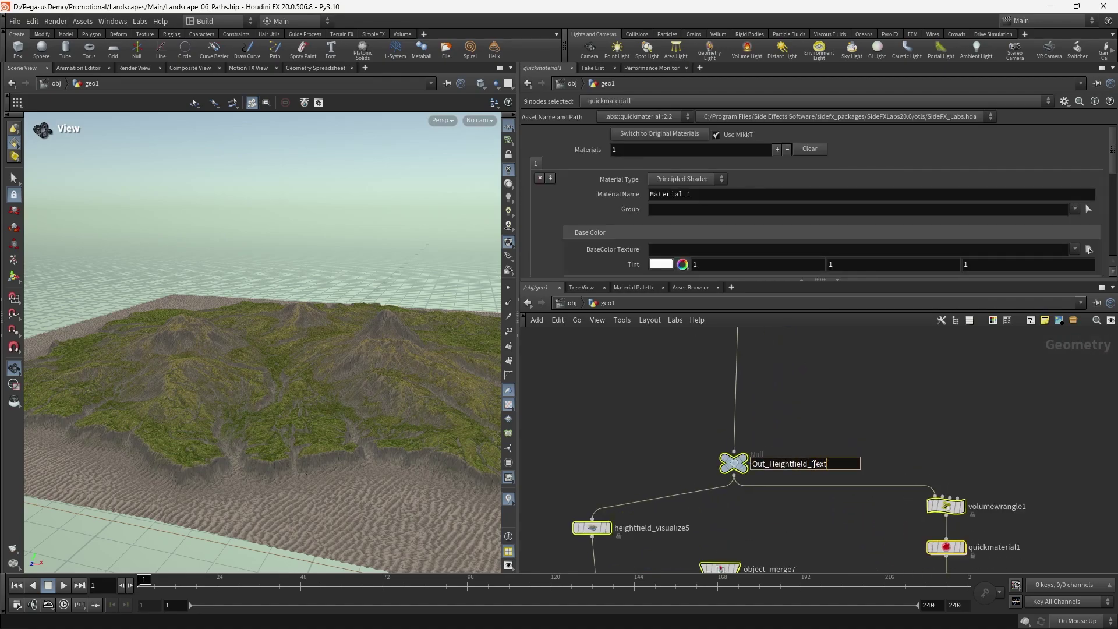
pyautogui.write('ured')
pyautogui.press('Return')
pyautogui.click(836, 428)
# - Complete the name of the null above the output branches as Out_Heightfield_Textured_Final
pyautogui.scroll(-4, 839, 414)
pyautogui.moveTo(839, 409); pyautogui.dragTo(840, 489, button='middle')
pyautogui.moveTo(851, 341); pyautogui.dragTo(846, 409, button='middle')
pyautogui.scroll(7, 815, 395)
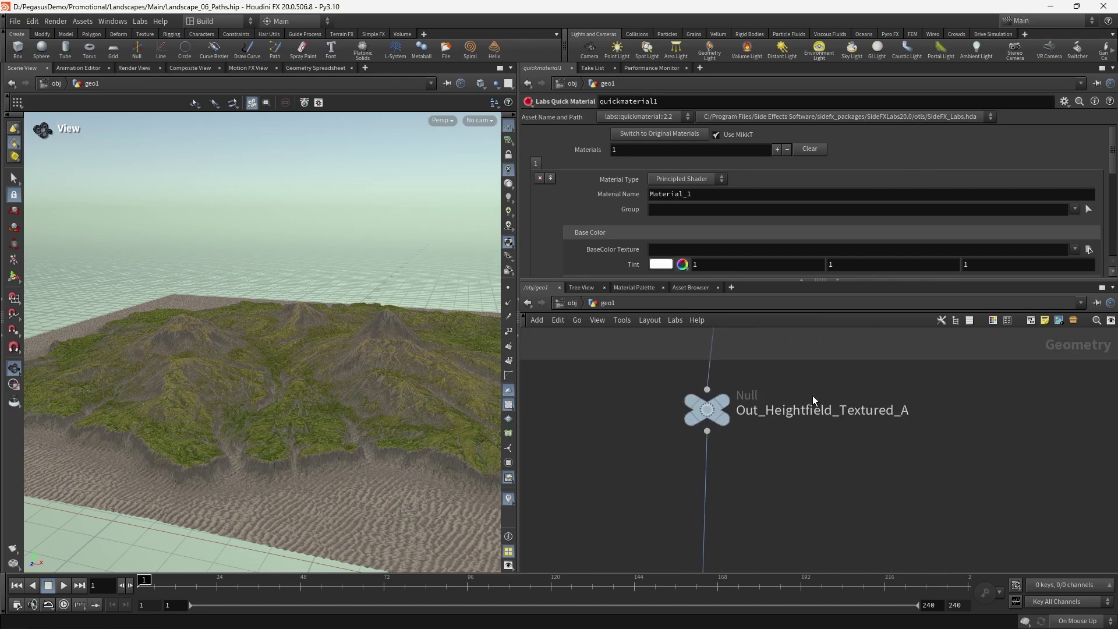
pyautogui.scroll(-6, 814, 401)
pyautogui.moveTo(838, 469); pyautogui.dragTo(837, 384, button='middle')
pyautogui.scroll(5, 837, 460)
pyautogui.click(827, 450)
pyautogui.click(844, 435)
pyautogui.click(823, 446)
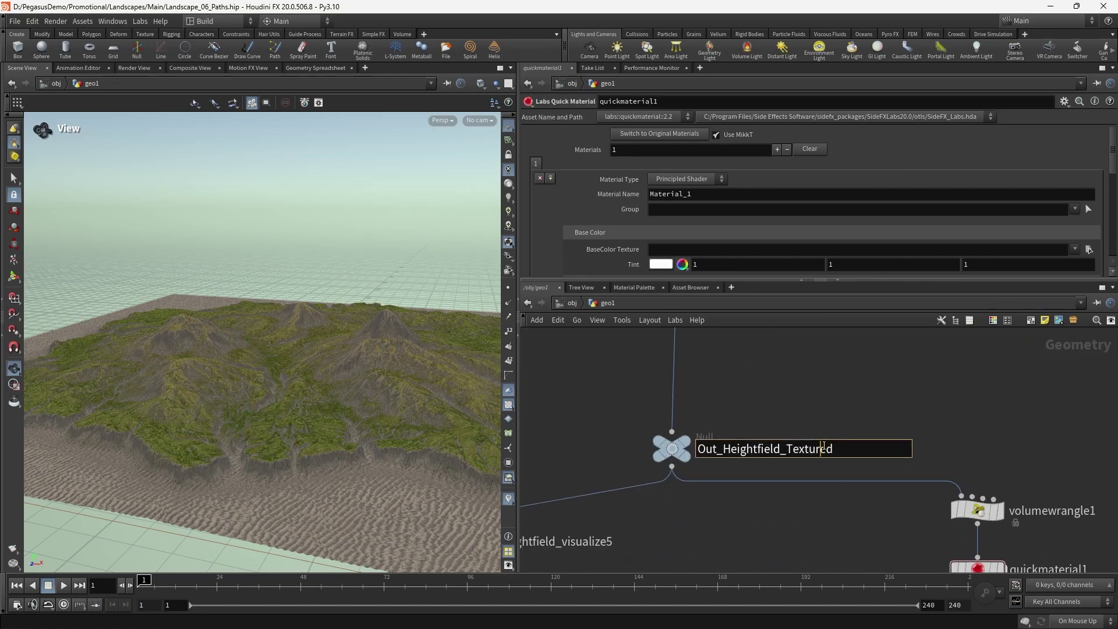
pyautogui.click(843, 449)
pyautogui.write('_Final')
pyautogui.press('Return')
pyautogui.scroll(-6, 849, 472)
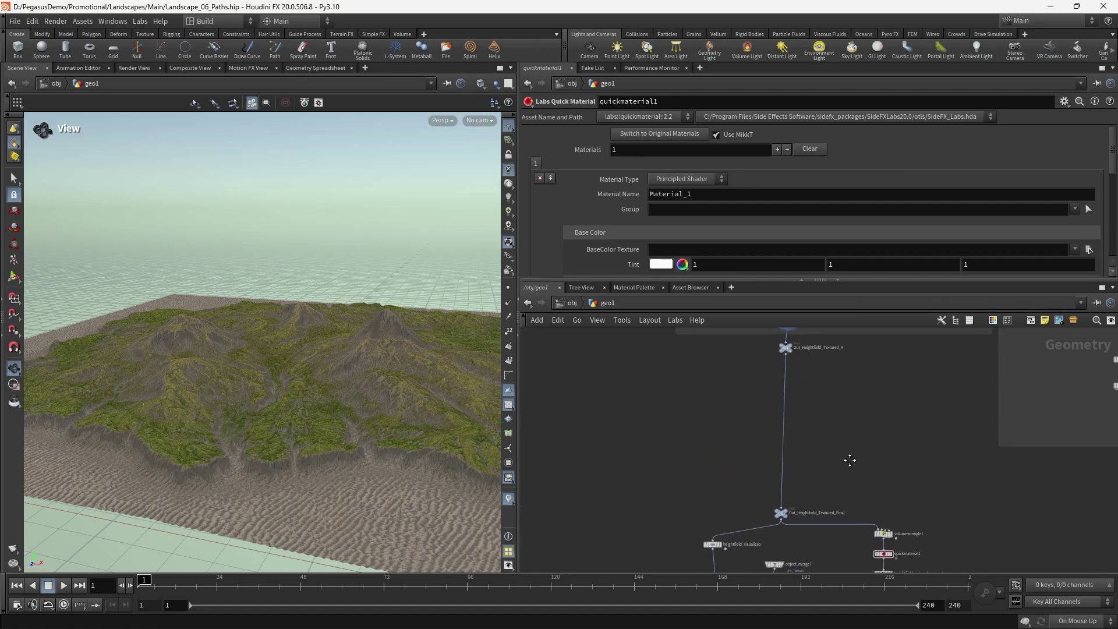
# - Move the Out_Heightfield_Textured_Final null and its output nodes into open space, aligned straight beneath the Out_Heightfield_Textured_A null
pyautogui.moveTo(850, 460); pyautogui.dragTo(803, 341, button='middle')
pyautogui.scroll(-1, 838, 460)
pyautogui.moveTo(645, 393); pyautogui.dragTo(892, 536)
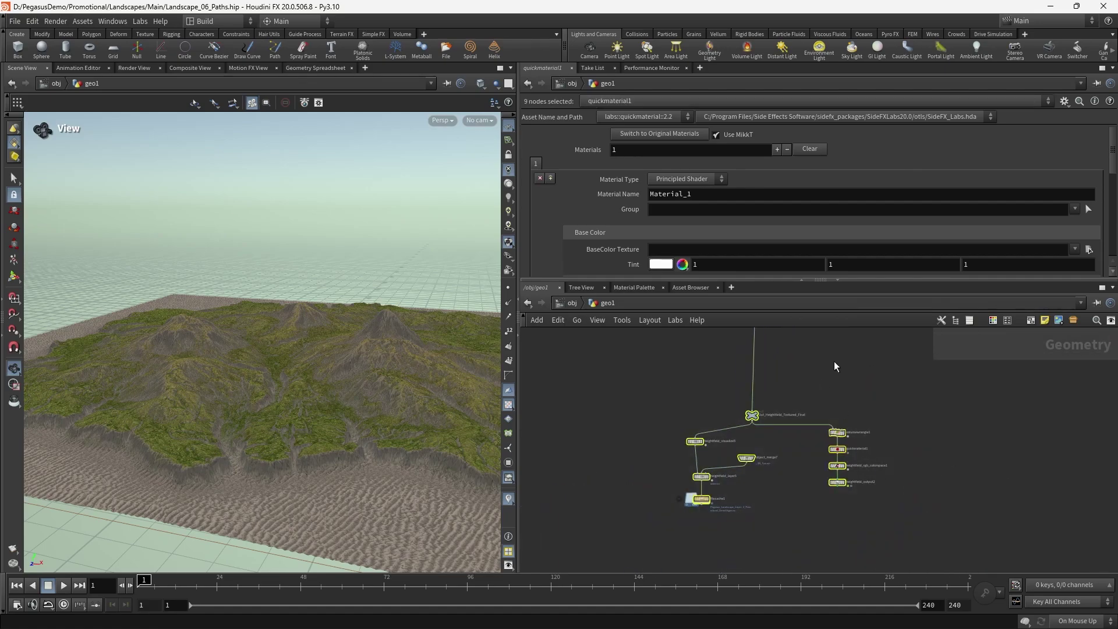
pyautogui.scroll(6, 795, 366)
pyautogui.moveTo(833, 361); pyautogui.dragTo(843, 431, button='middle')
pyautogui.click(843, 431)
pyautogui.moveTo(808, 527); pyautogui.dragTo(830, 408, button='middle')
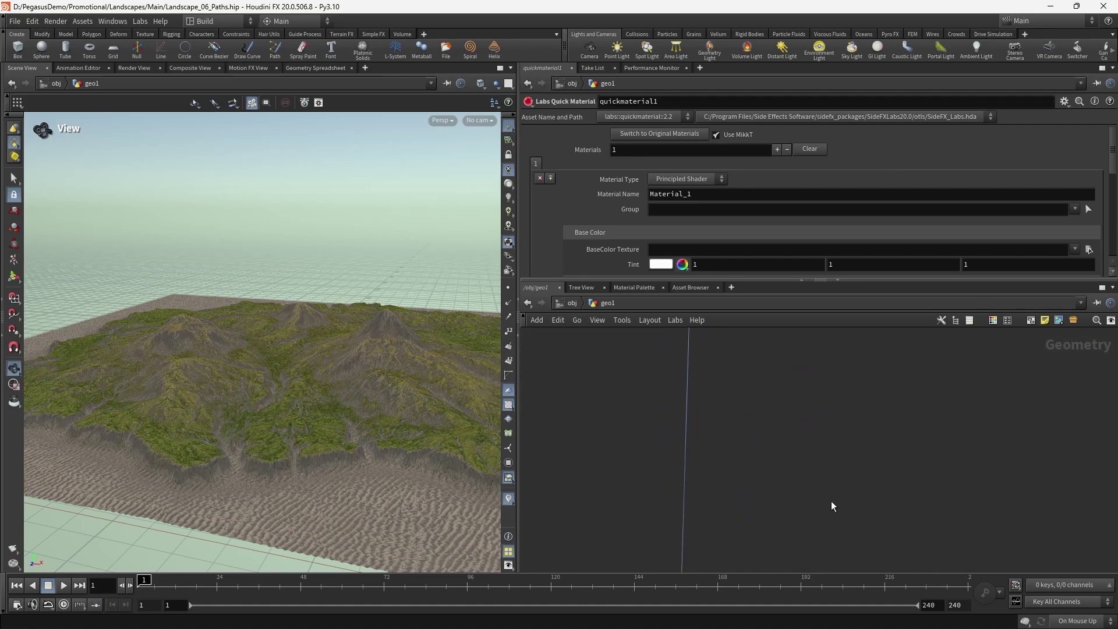
pyautogui.moveTo(831, 505); pyautogui.dragTo(825, 332, button='middle')
pyautogui.moveTo(813, 371); pyautogui.dragTo(691, 403)
pyautogui.moveTo(761, 447); pyautogui.dragTo(769, 406, button='middle')
pyautogui.scroll(-5, 769, 407)
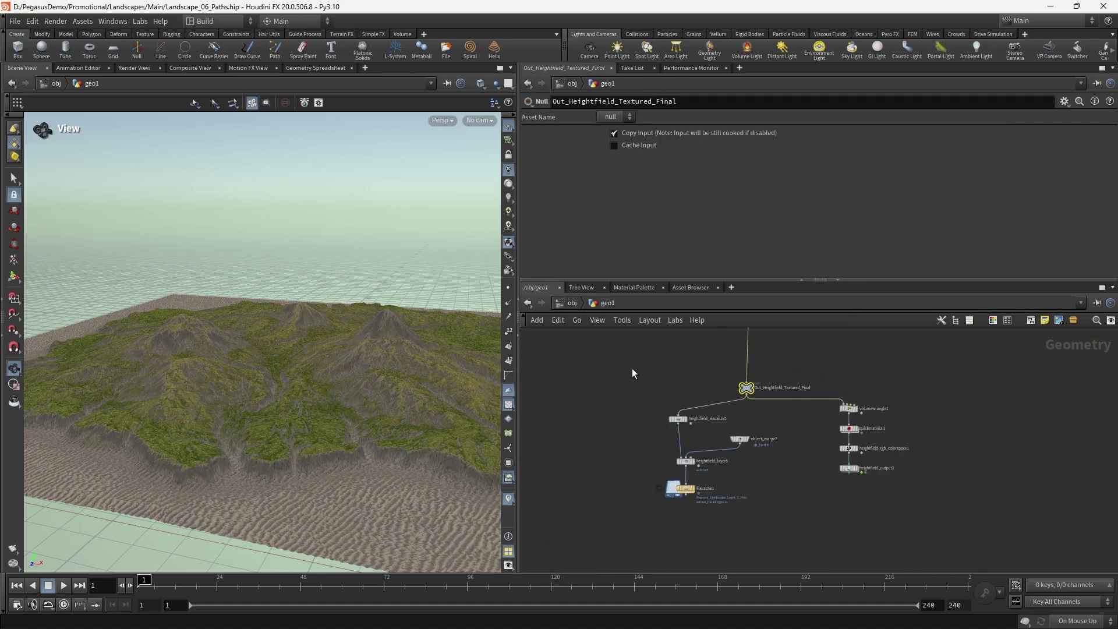
pyautogui.moveTo(631, 369); pyautogui.dragTo(938, 547)
pyautogui.moveTo(769, 406); pyautogui.dragTo(772, 432, button='middle')
pyautogui.scroll(2, 756, 415)
pyautogui.scroll(1, 756, 415)
pyautogui.moveTo(806, 341); pyautogui.dragTo(807, 468, button='middle')
# - Display Out_Heightfield_Textured_A and examine the textured terrain from several angles and distances
pyautogui.click(793, 460)
pyautogui.click(774, 375)
pyautogui.moveTo(400, 379); pyautogui.dragTo(371, 397)
pyautogui.moveTo(369, 343)
pyautogui.mouseDown()
pyautogui.moveTo(358, 312)
pyautogui.moveTo(368, 343)
pyautogui.moveTo(339, 382)
pyautogui.moveTo(365, 414)
pyautogui.moveTo(352, 429)
pyautogui.moveTo(376, 418)
pyautogui.moveTo(381, 333)
pyautogui.mouseUp()
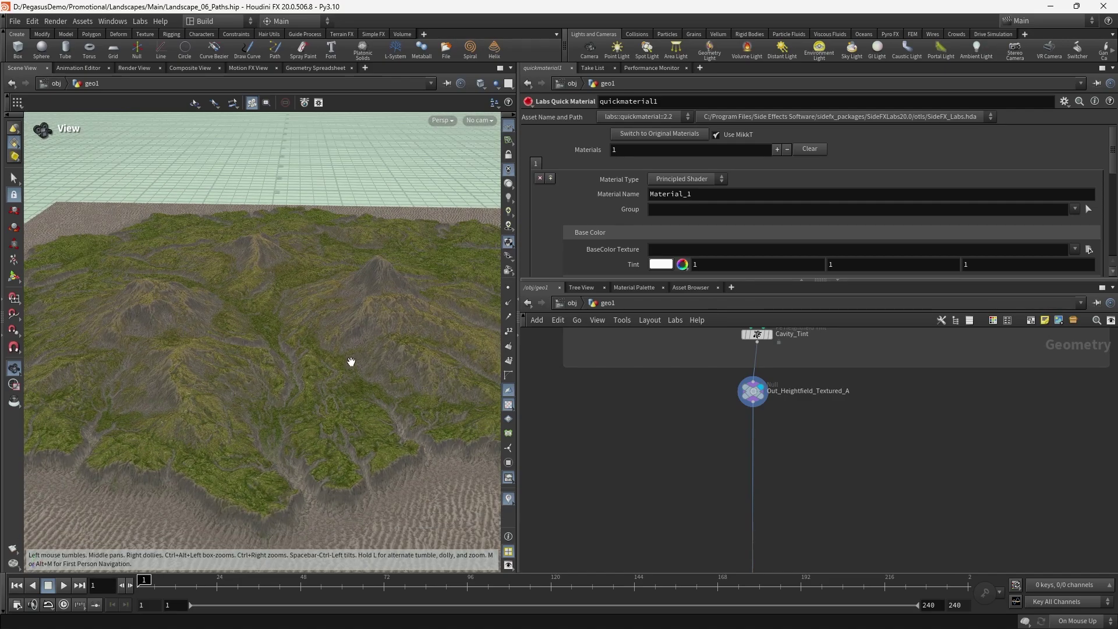
pyautogui.moveTo(348, 338); pyautogui.dragTo(350, 347, button='middle')
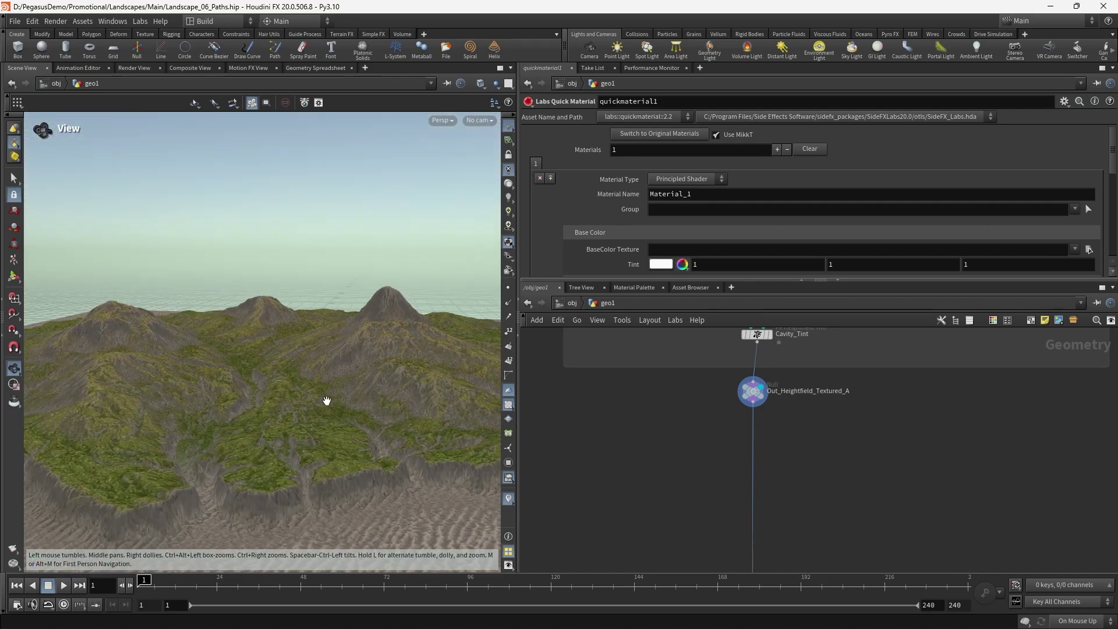
pyautogui.moveTo(339, 391); pyautogui.dragTo(285, 370)
pyautogui.scroll(-4, 342, 385)
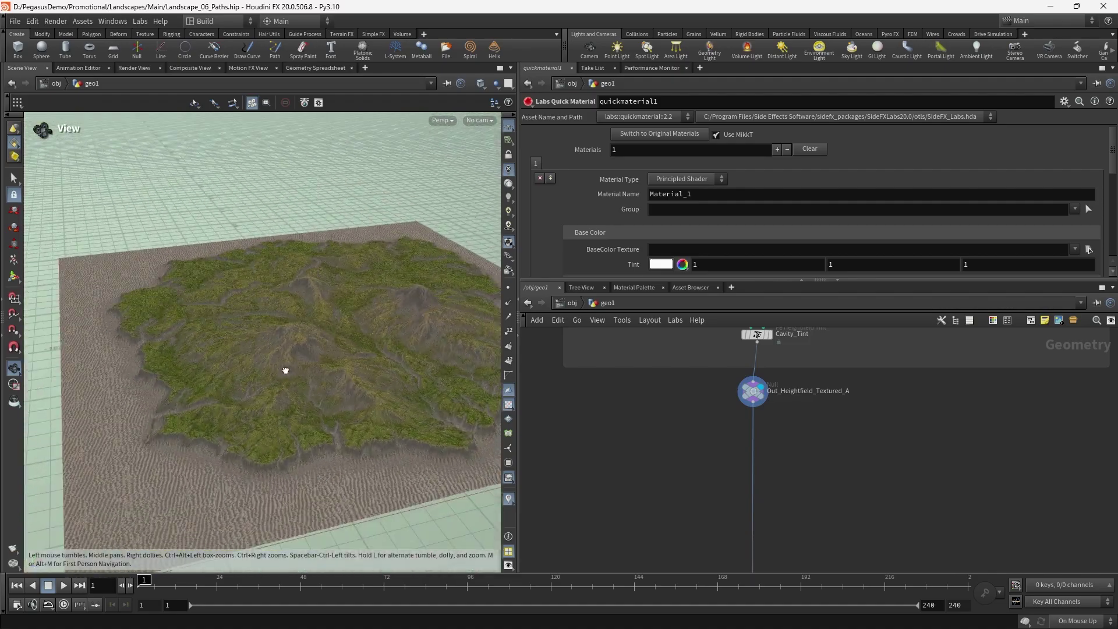
pyautogui.scroll(-2, 815, 456)
# - Add a Find Shortest Path node beside the wire below Out_Heightfield_Textured_A
pyautogui.moveTo(825, 459); pyautogui.dragTo(804, 405, button='middle')
pyautogui.press('Tab')
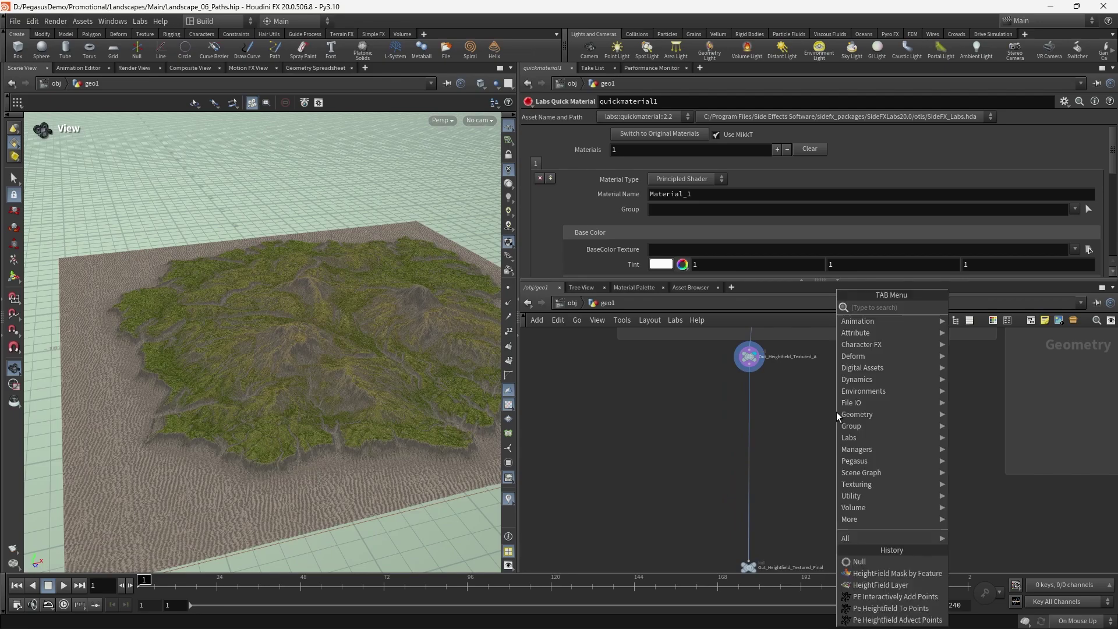
pyautogui.write('find sjor')
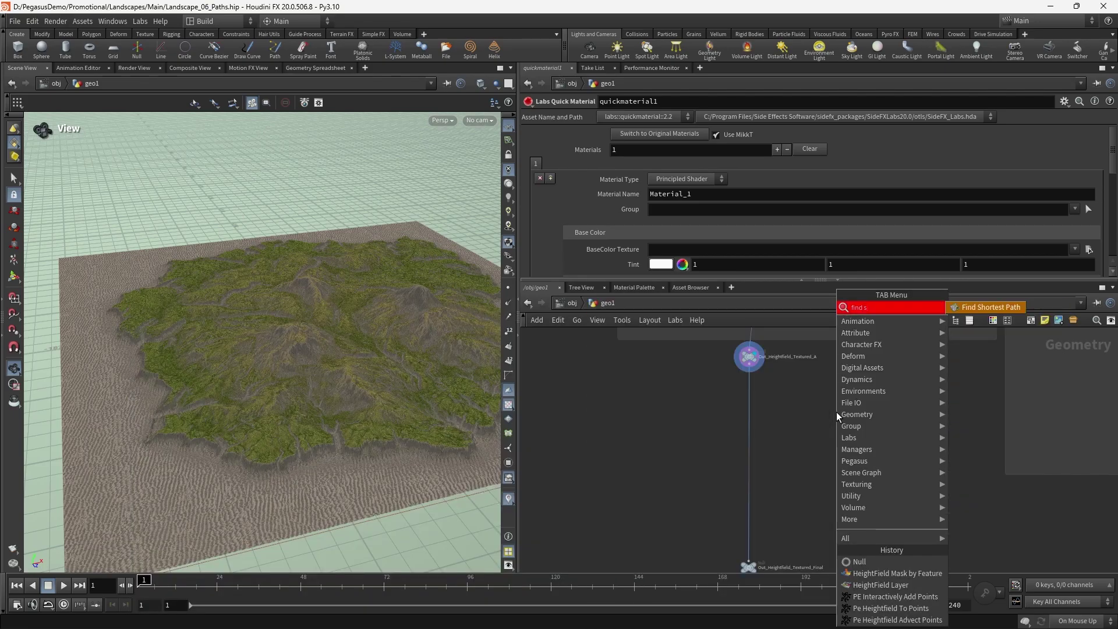
pyautogui.press('Return')
pyautogui.click(837, 413)
pyautogui.scroll(5, 868, 396)
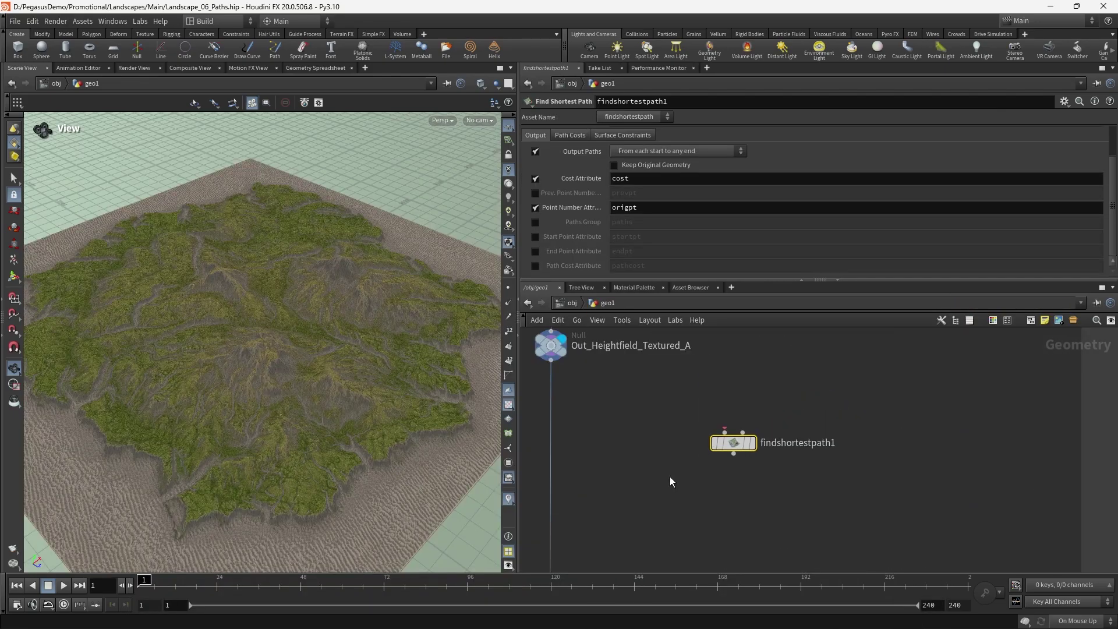
# - Add a Pe Heightfield Paths node below the Find Shortest Path node
pyautogui.moveTo(808, 487); pyautogui.dragTo(786, 458, button='middle')
pyautogui.press('Tab')
pyautogui.write('pe i')
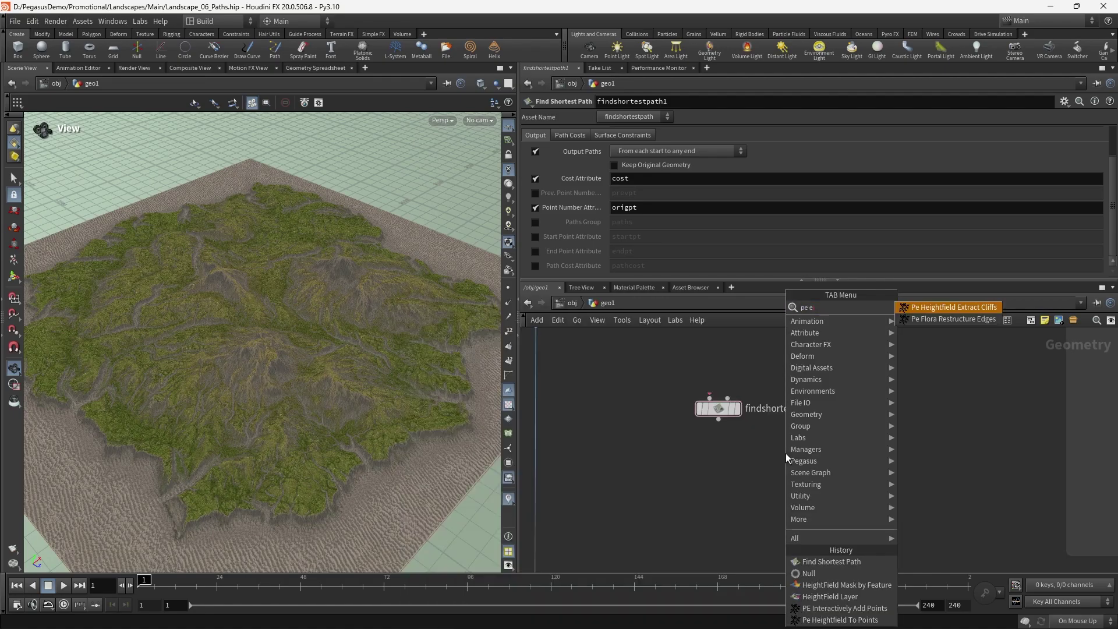
pyautogui.press('BackSpace')
pyautogui.press('BackSpace')
pyautogui.write('heightfi')
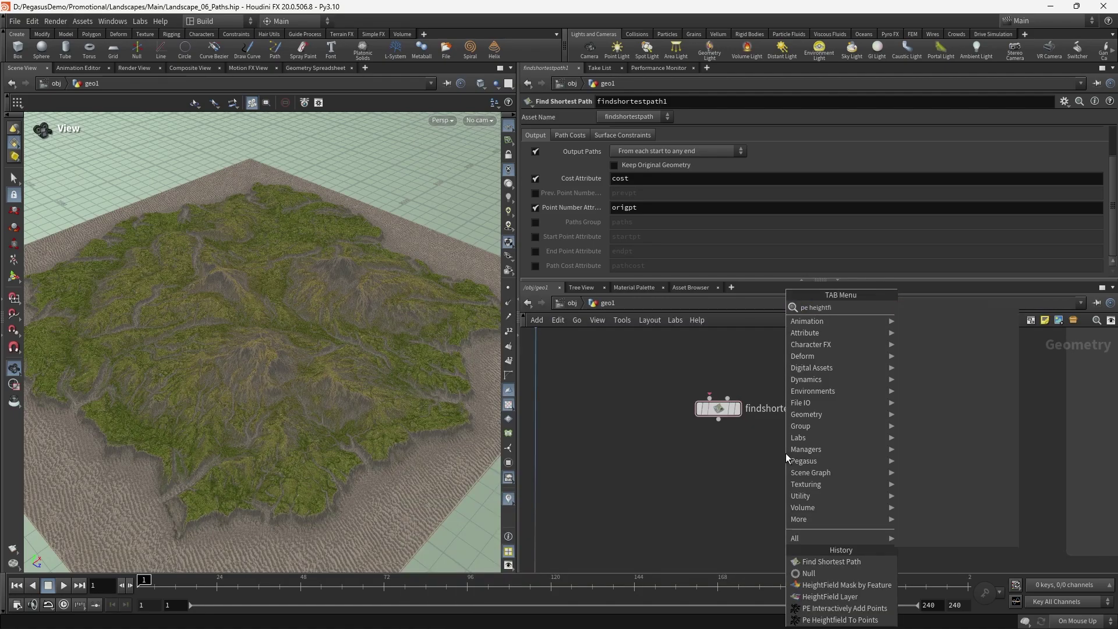
pyautogui.write('eld paths')
pyautogui.press('Return')
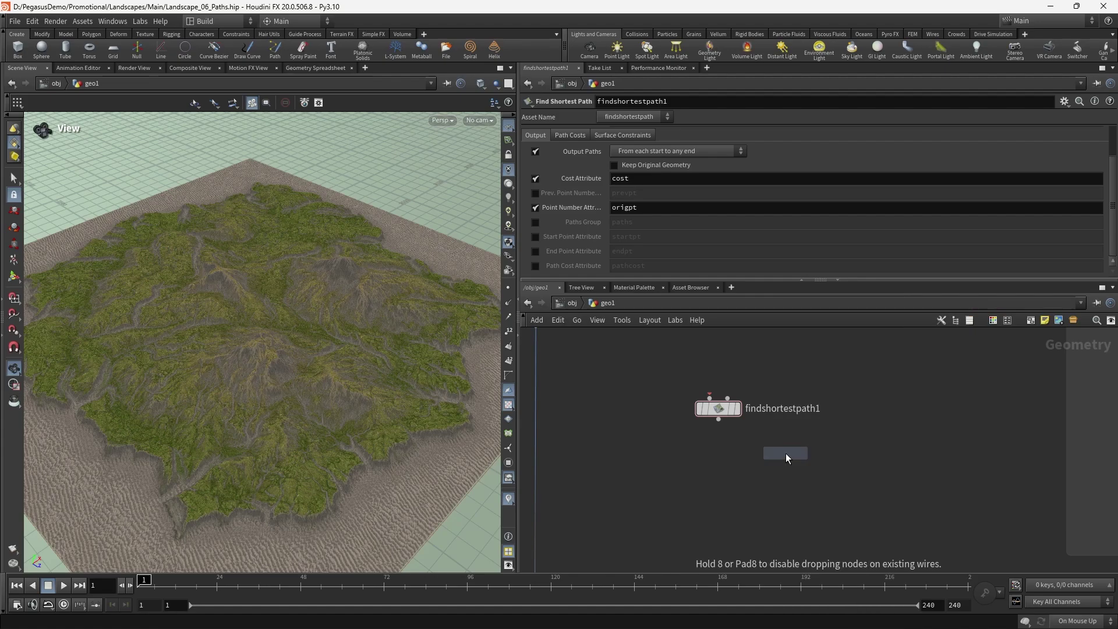
pyautogui.click(736, 454)
# - Delete the Find Shortest Path node above PE_heightfield_paths1
pyautogui.scroll(2, 736, 455)
pyautogui.scroll(-3, 751, 437)
pyautogui.moveTo(798, 408); pyautogui.dragTo(908, 405, button='middle')
pyautogui.scroll(1, 853, 411)
pyautogui.moveTo(250, 354); pyautogui.dragTo(336, 336)
pyautogui.scroll(3, 259, 378)
pyautogui.scroll(-2, 926, 380)
pyautogui.moveTo(926, 379); pyautogui.dragTo(864, 371, button='middle')
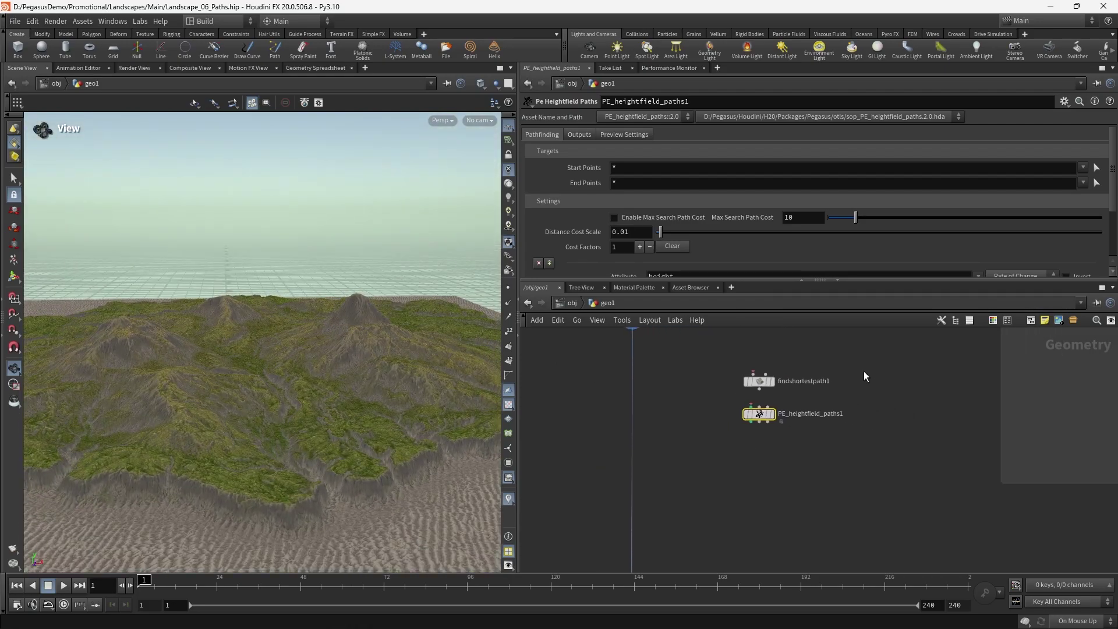
pyautogui.moveTo(746, 389); pyautogui.dragTo(742, 386)
pyautogui.press('Delete')
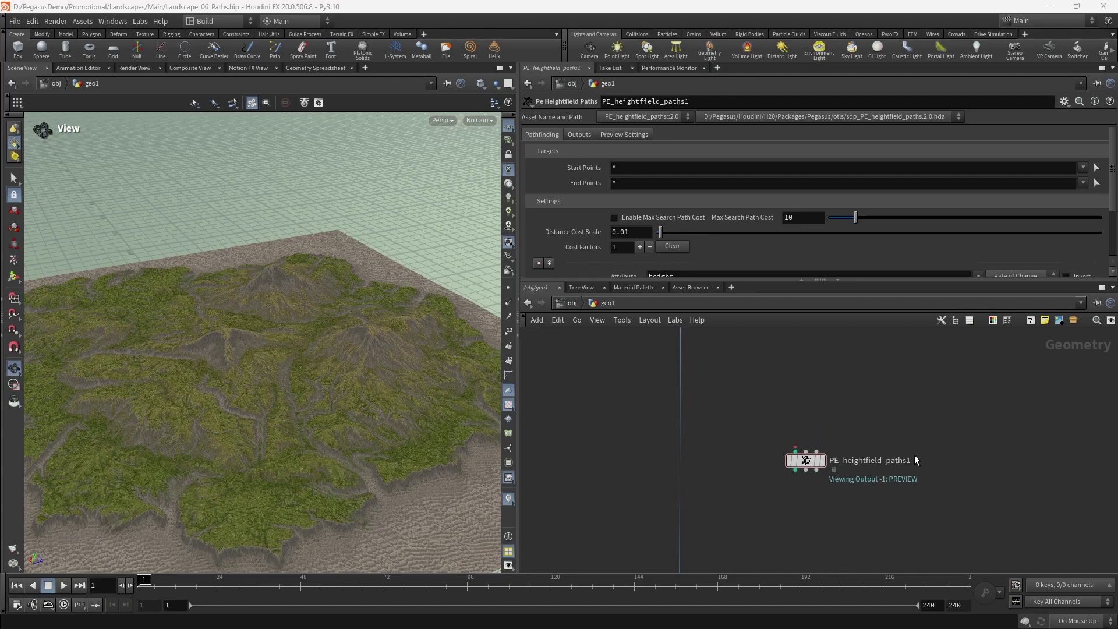
# - Add a Convert HeightField node above PE_heightfield_paths1 and wire Out_Heightfield_Textured_A into it
pyautogui.scroll(1, 915, 450)
pyautogui.scroll(-3, 901, 411)
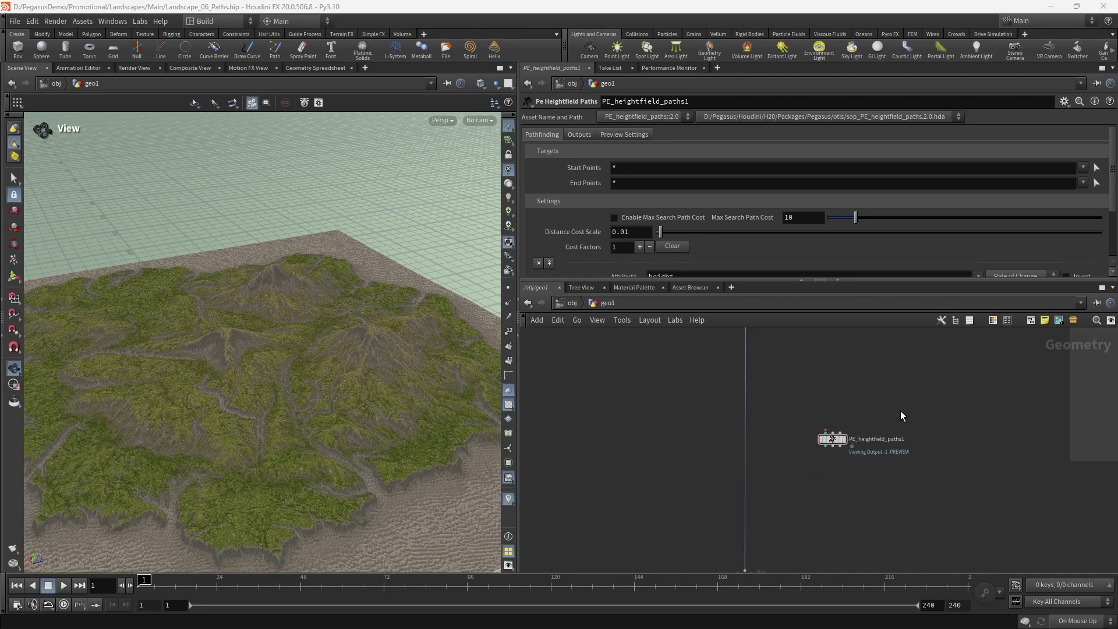
pyautogui.moveTo(877, 385); pyautogui.dragTo(845, 401, button='middle')
pyautogui.press('Tab')
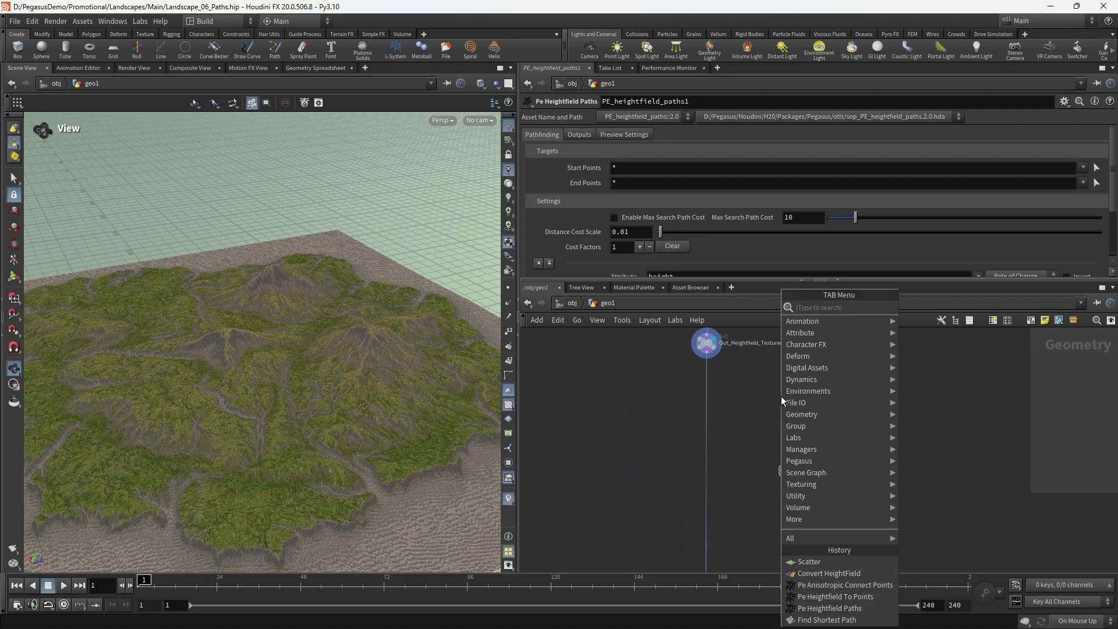
pyautogui.write('convert')
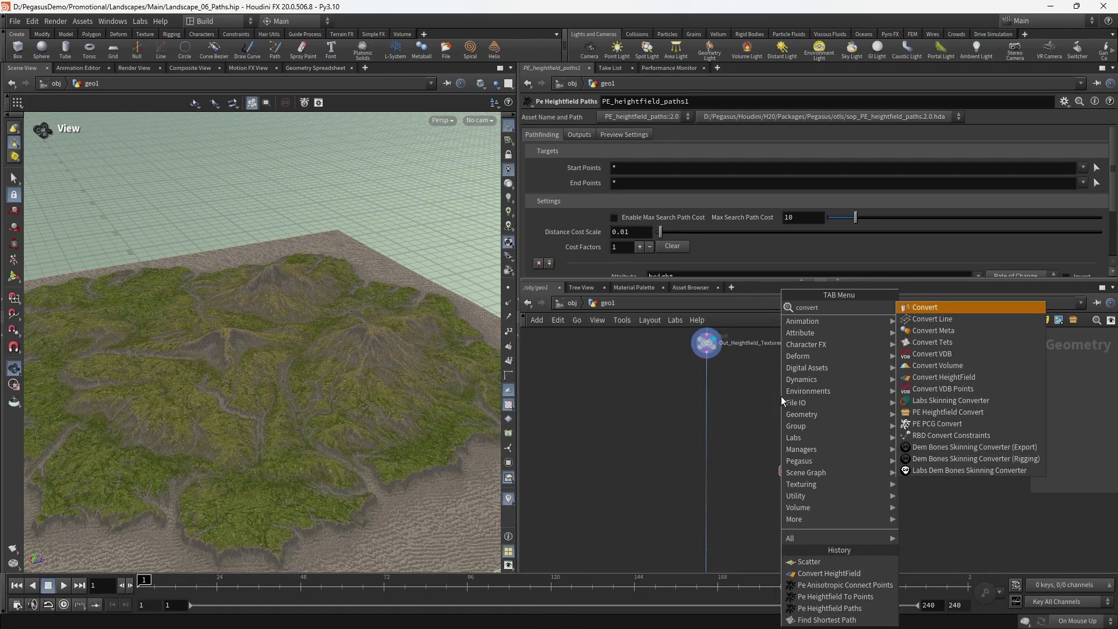
pyautogui.click(937, 376)
pyautogui.click(777, 430)
pyautogui.scroll(2, 738, 390)
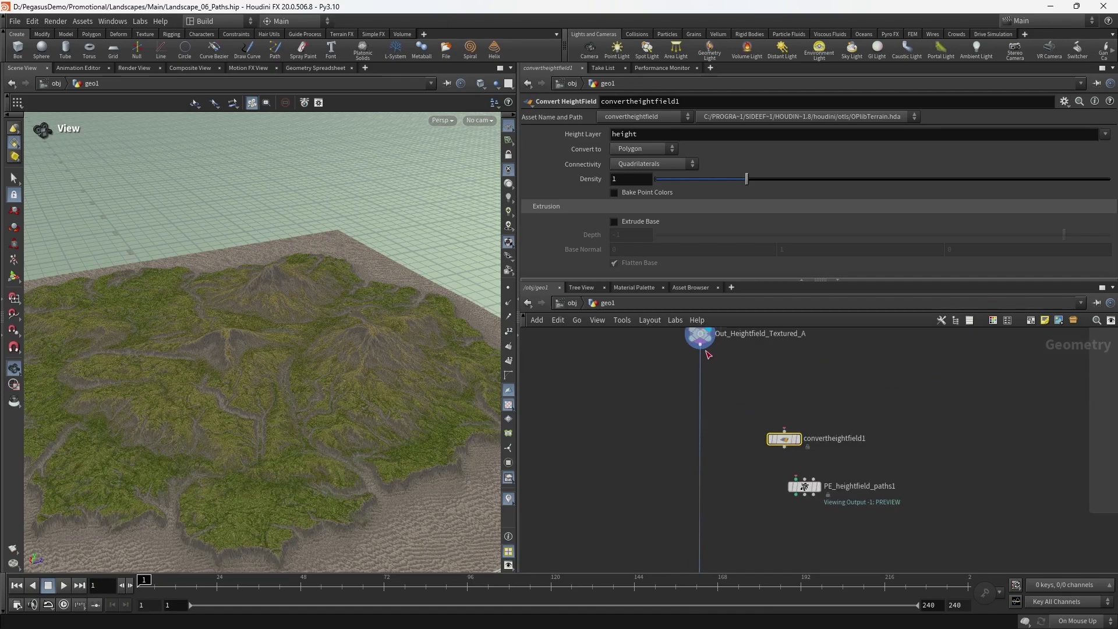
pyautogui.moveTo(700, 348); pyautogui.dragTo(783, 430)
# - Set the Convert HeightField density to 0.296 and display the node to inspect the resulting polygon mesh
pyautogui.moveTo(715, 184); pyautogui.dragTo(702, 183)
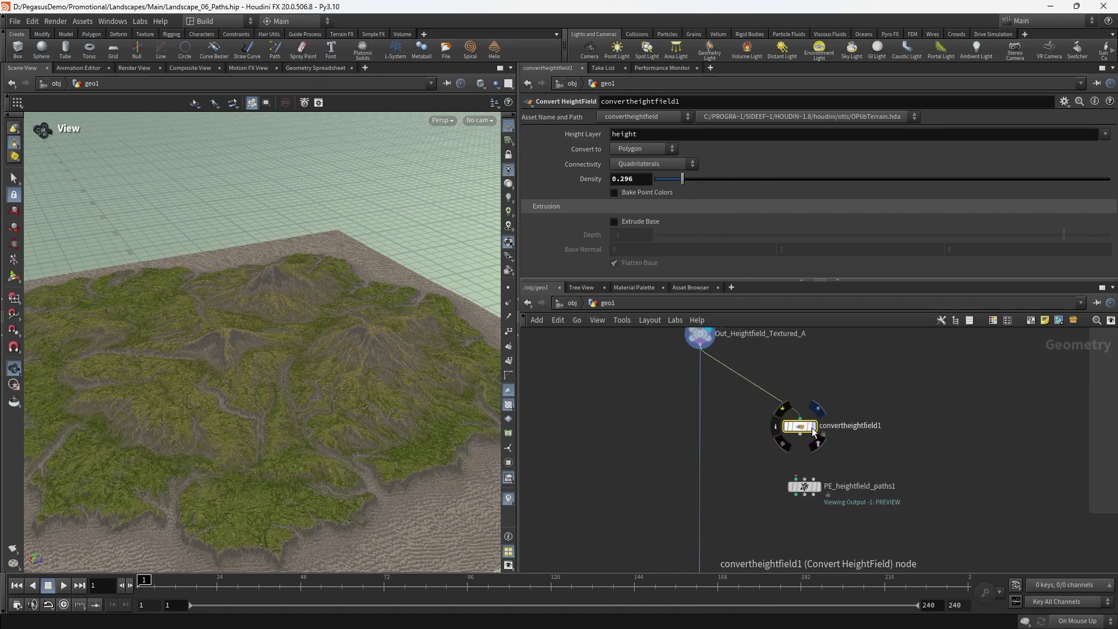
pyautogui.moveTo(792, 441); pyautogui.dragTo(808, 427)
pyautogui.click(818, 407)
pyautogui.moveTo(287, 369); pyautogui.dragTo(312, 411)
pyautogui.scroll(5, 330, 379)
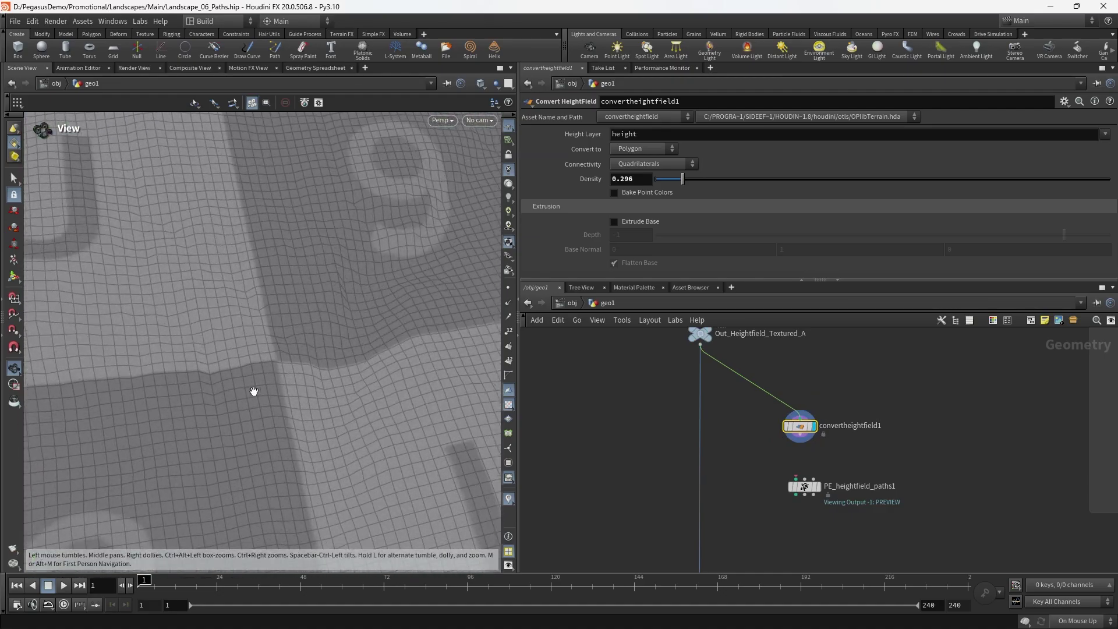
pyautogui.moveTo(340, 350); pyautogui.dragTo(239, 379)
pyautogui.scroll(-5, 240, 379)
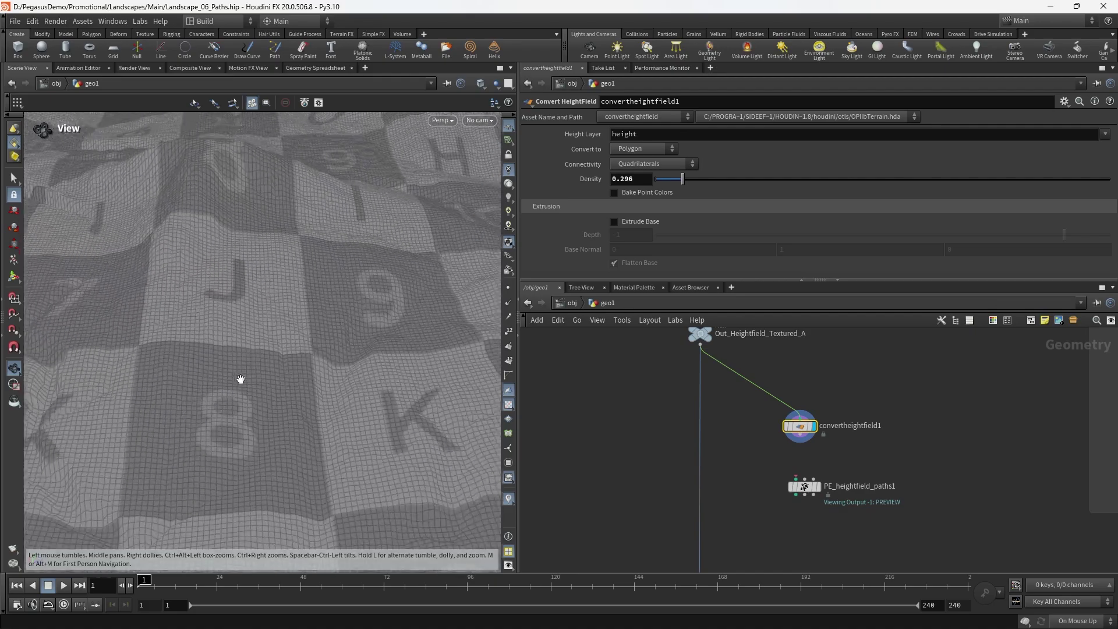
# - Add a Scatter node beside convertheightfield1 and set its Force Total Count to 2
pyautogui.moveTo(757, 437); pyautogui.dragTo(710, 423, button='middle')
pyautogui.scroll(2, 714, 424)
pyautogui.click(730, 424)
pyautogui.scroll(-4, 722, 424)
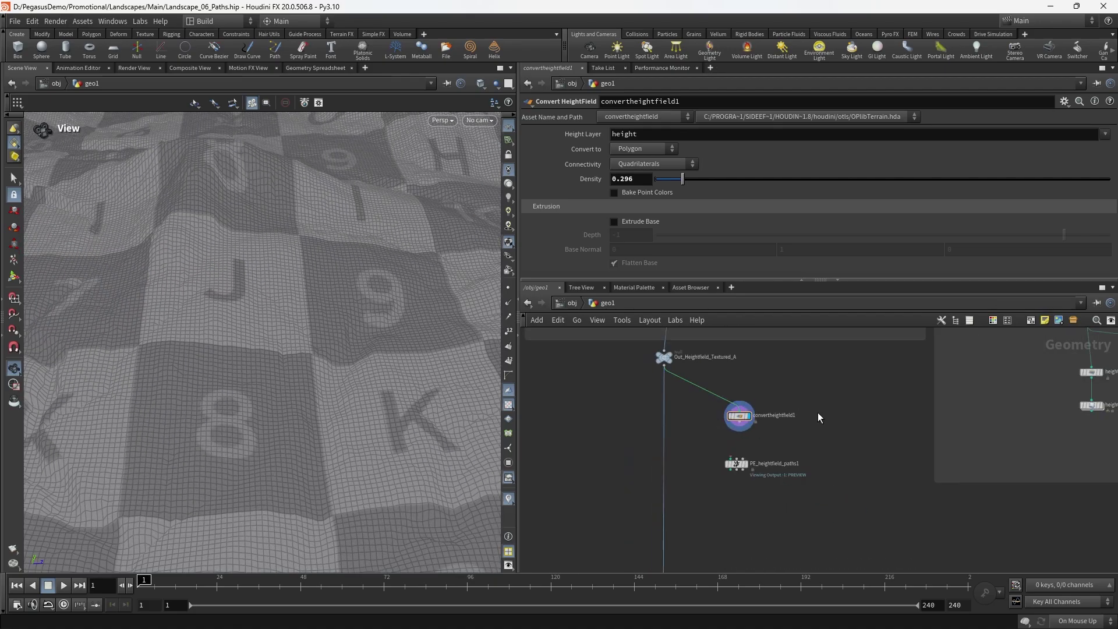
pyautogui.press('Tab')
pyautogui.write('curve')
pyautogui.press('Return')
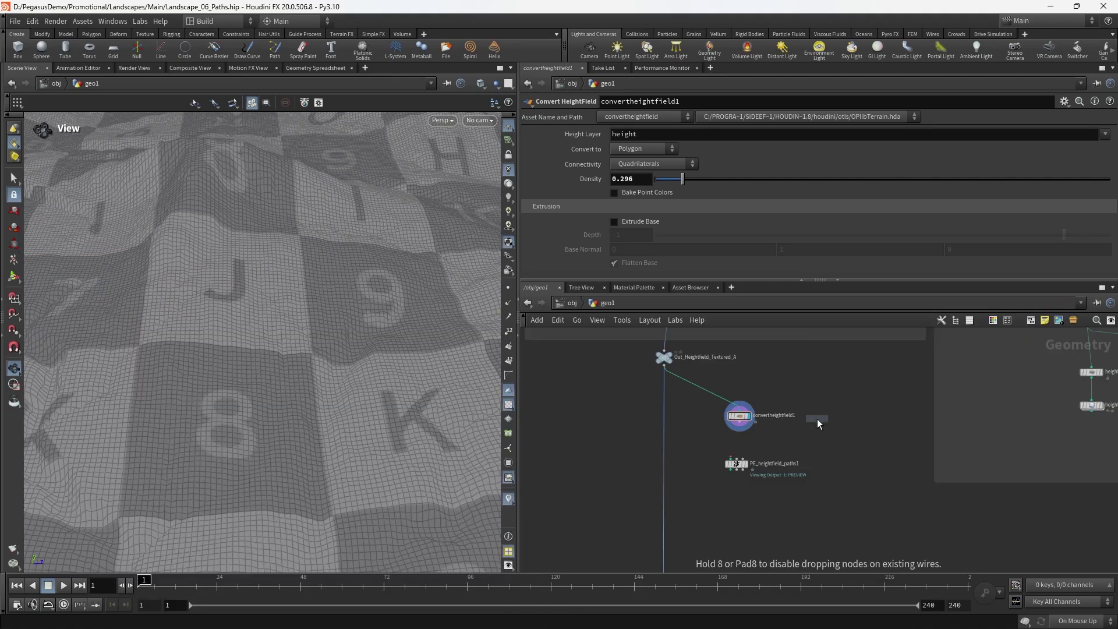
pyautogui.click(816, 418)
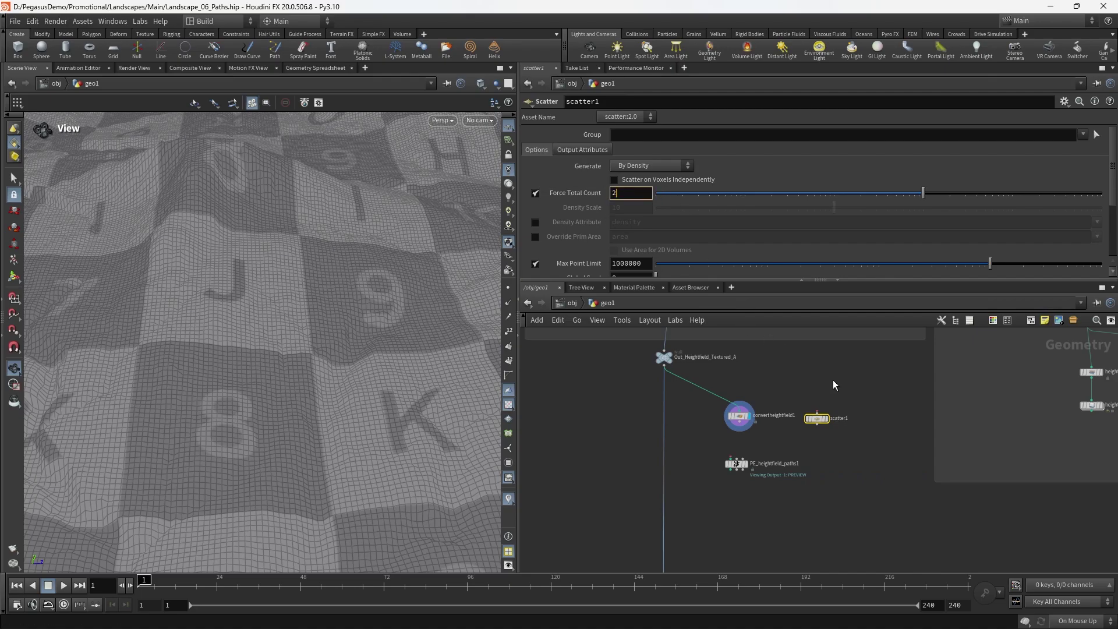
pyautogui.press('Return')
# - Wire the output of convertheightfield1 into the input of scatter1
pyautogui.scroll(5, 779, 424)
pyautogui.click(738, 424)
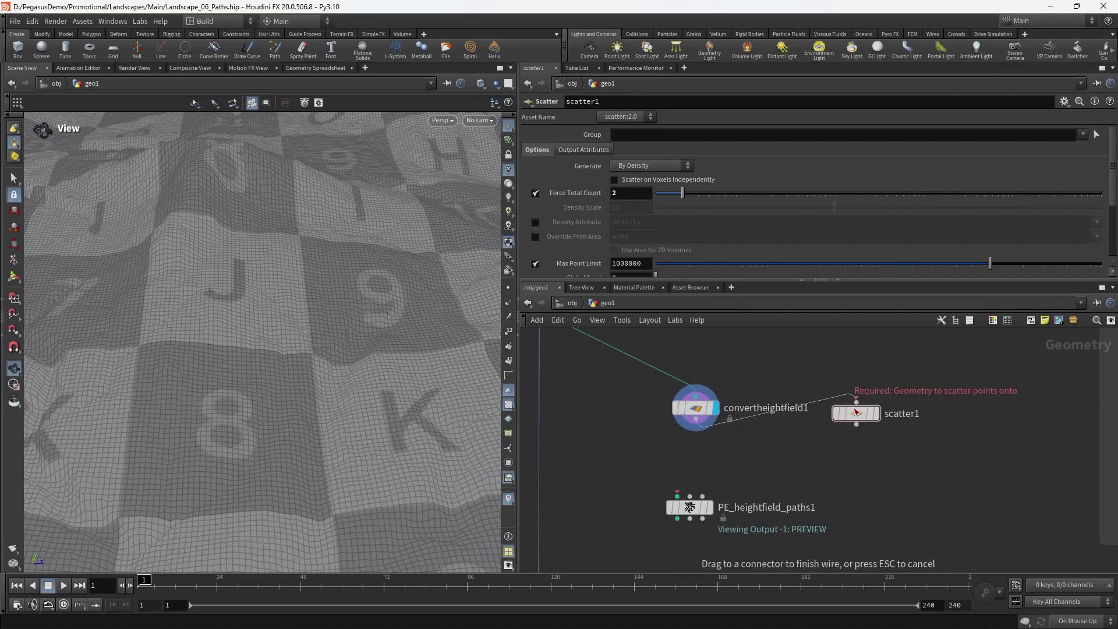
pyautogui.click(856, 407)
pyautogui.scroll(-3, 728, 390)
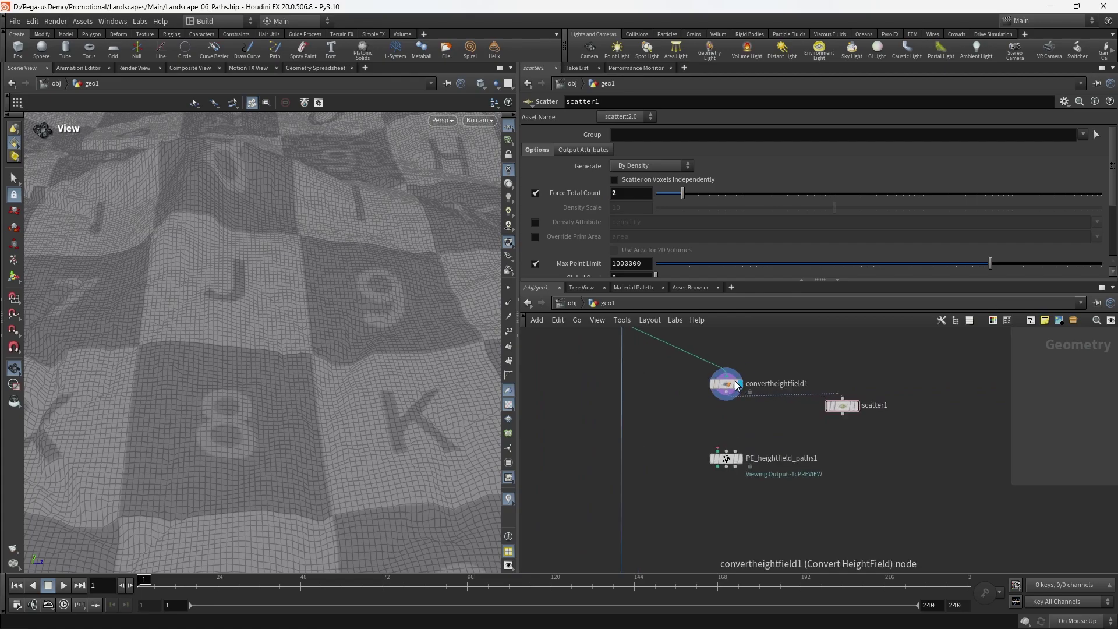
pyautogui.scroll(2, 736, 385)
pyautogui.scroll(-5, 231, 367)
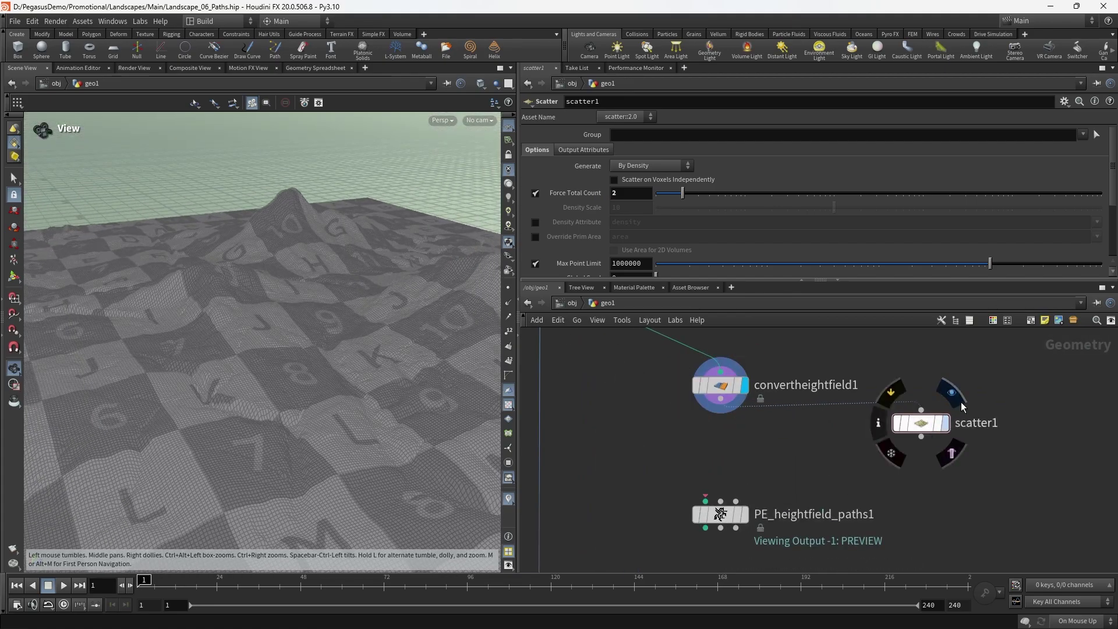
# - View the scattered points on their own and switch the display back to the converted terrain mesh
pyautogui.click(958, 401)
pyautogui.moveTo(192, 342); pyautogui.dragTo(334, 316)
pyautogui.scroll(2, 334, 317)
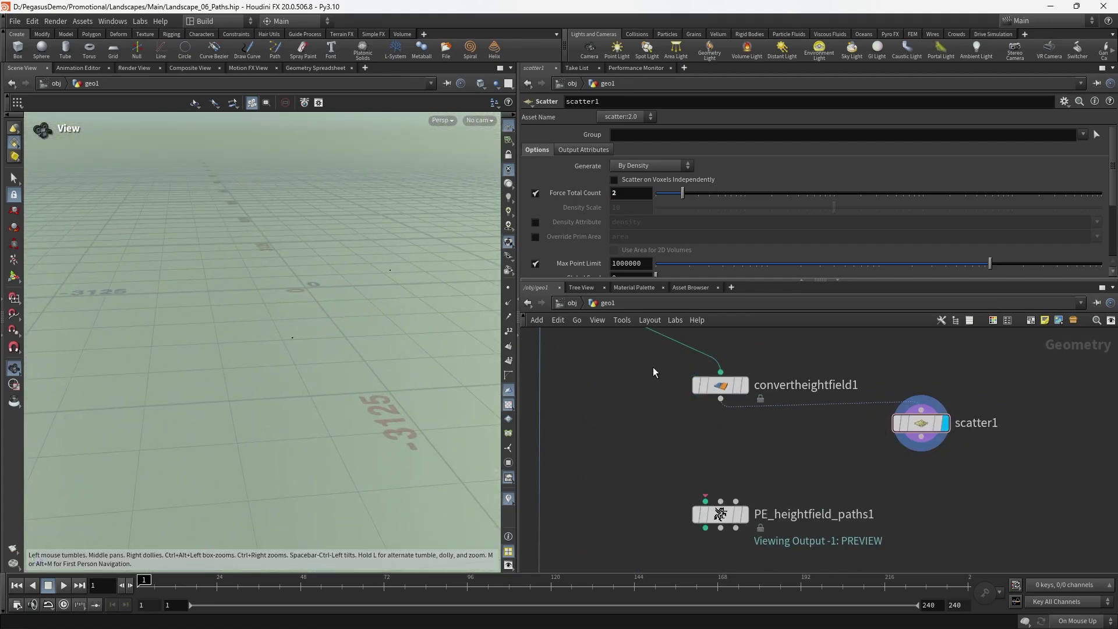
pyautogui.click(744, 385)
pyautogui.scroll(4, 342, 274)
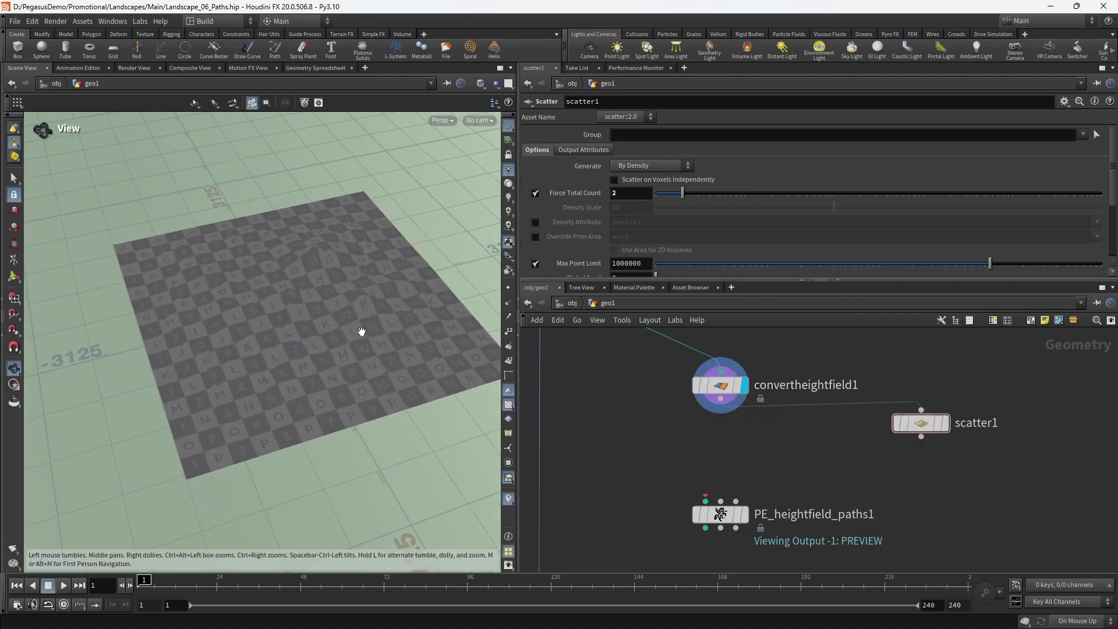
# - Wire Out_Heightfield_Textured_A, convertheightfield1 and scatter1 into the three inputs of PE_heightfield_paths1 in that order, and display its path preview
pyautogui.scroll(-3, 669, 441)
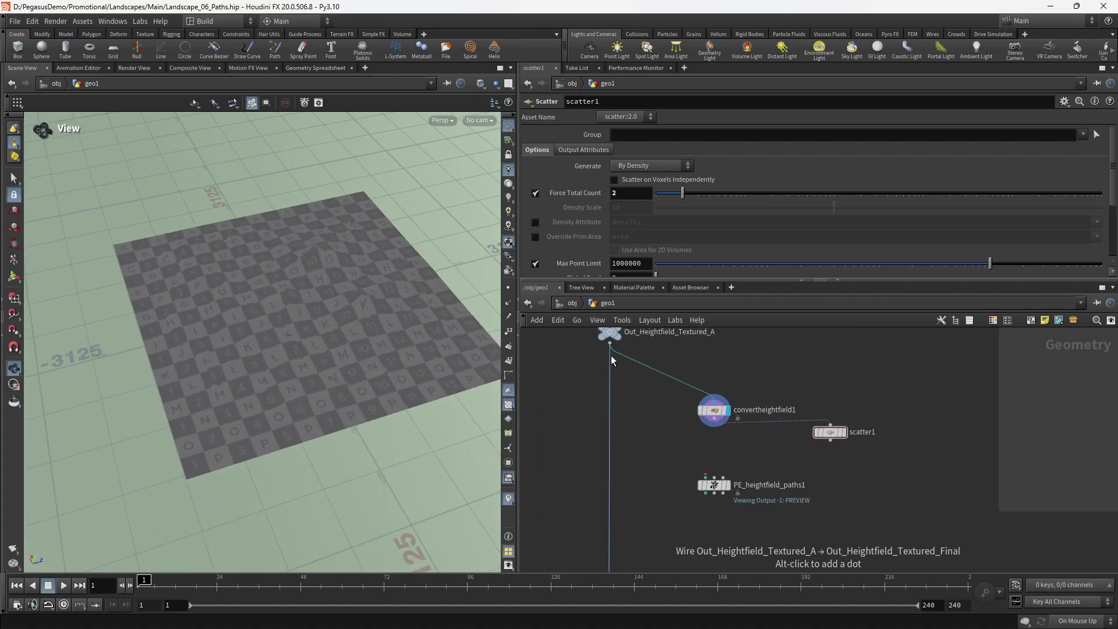
pyautogui.moveTo(610, 345); pyautogui.dragTo(704, 476)
pyautogui.moveTo(715, 419); pyautogui.dragTo(714, 477)
pyautogui.moveTo(723, 477); pyautogui.dragTo(829, 444)
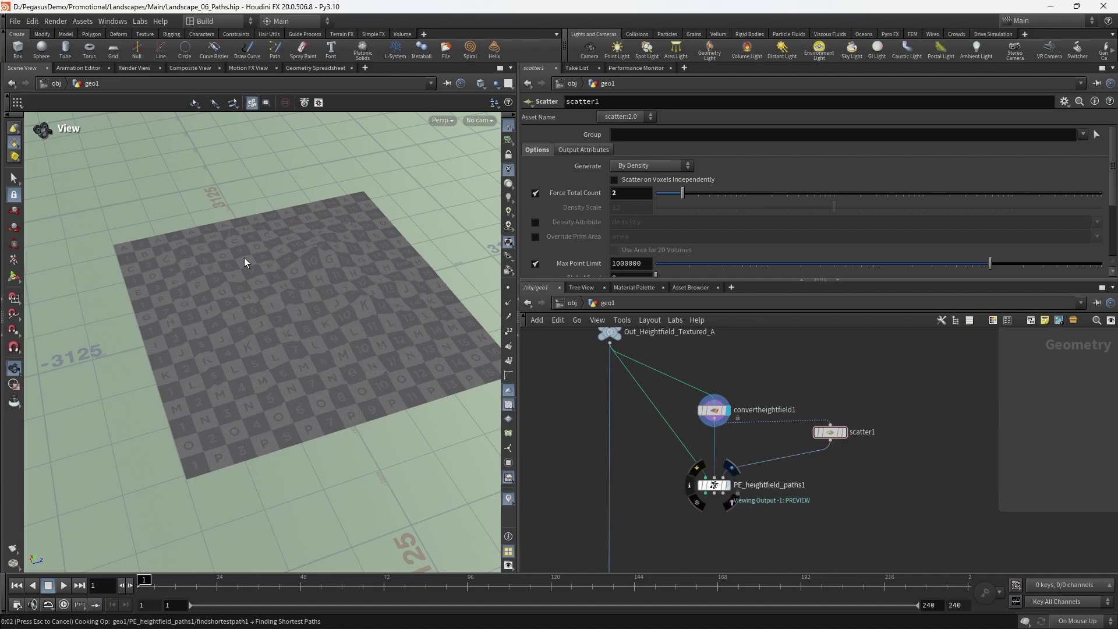
pyautogui.moveTo(244, 258); pyautogui.dragTo(276, 328)
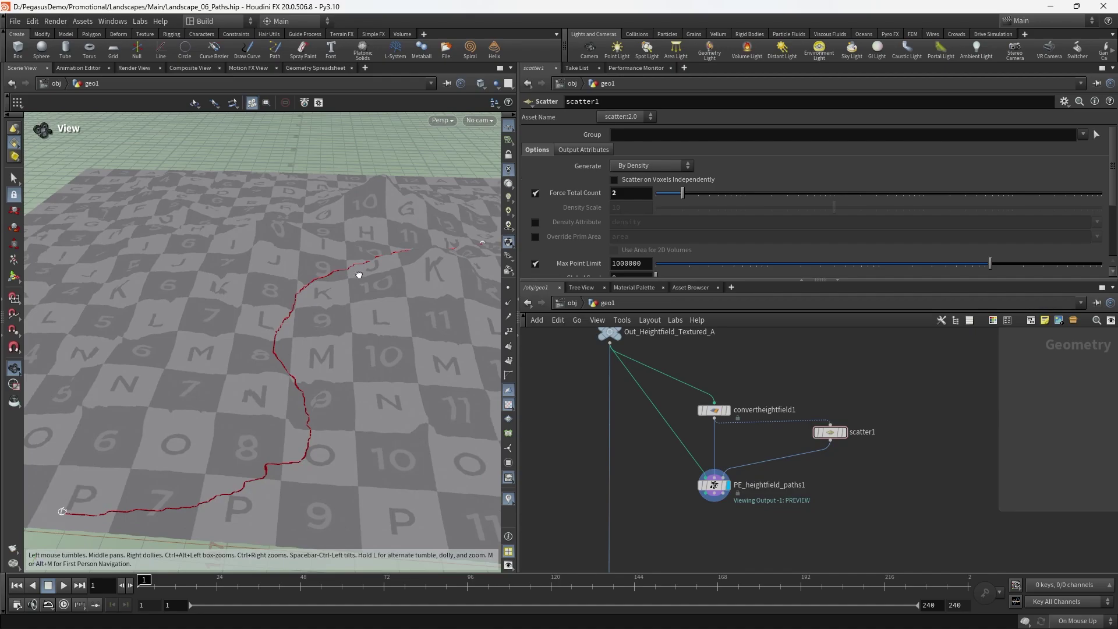
# - Examine the red path preview along its whole route over the terrain, from the map edge up to the mountains
pyautogui.moveTo(358, 275); pyautogui.dragTo(468, 232)
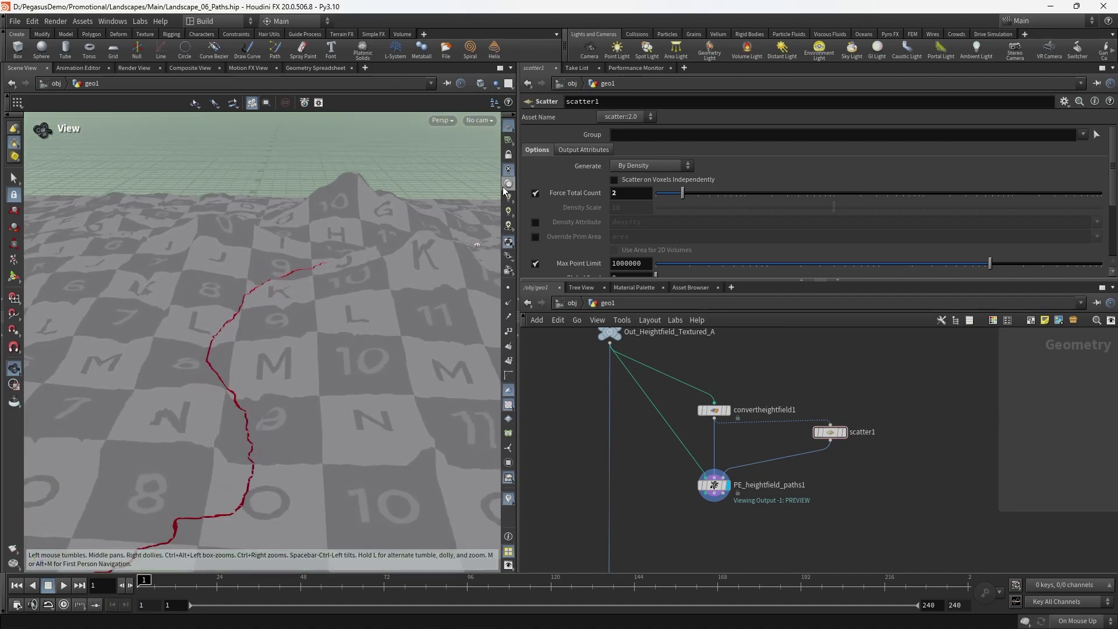
pyautogui.moveTo(316, 310); pyautogui.dragTo(329, 256)
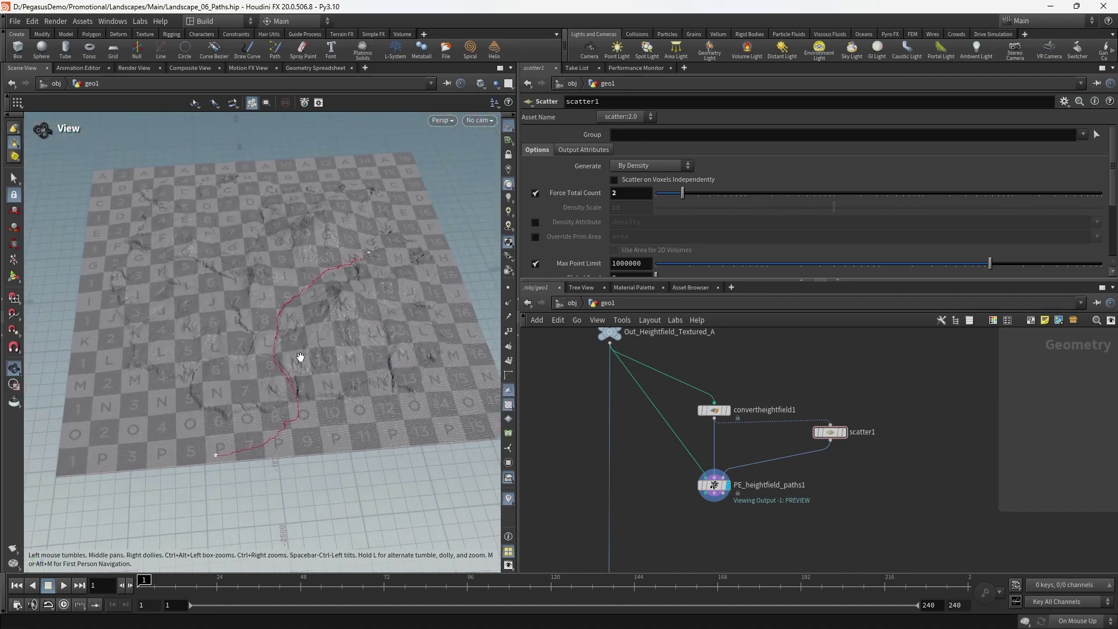
pyautogui.moveTo(300, 357); pyautogui.dragTo(369, 437, button='right')
pyautogui.moveTo(369, 436); pyautogui.dragTo(292, 309)
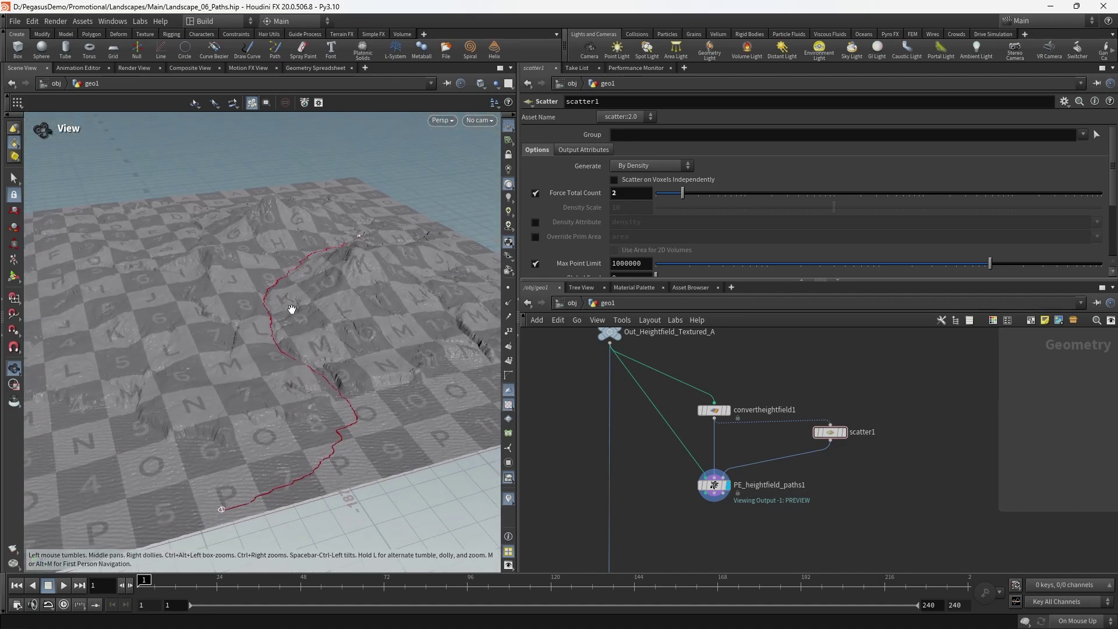
pyautogui.moveTo(332, 344); pyautogui.dragTo(263, 410)
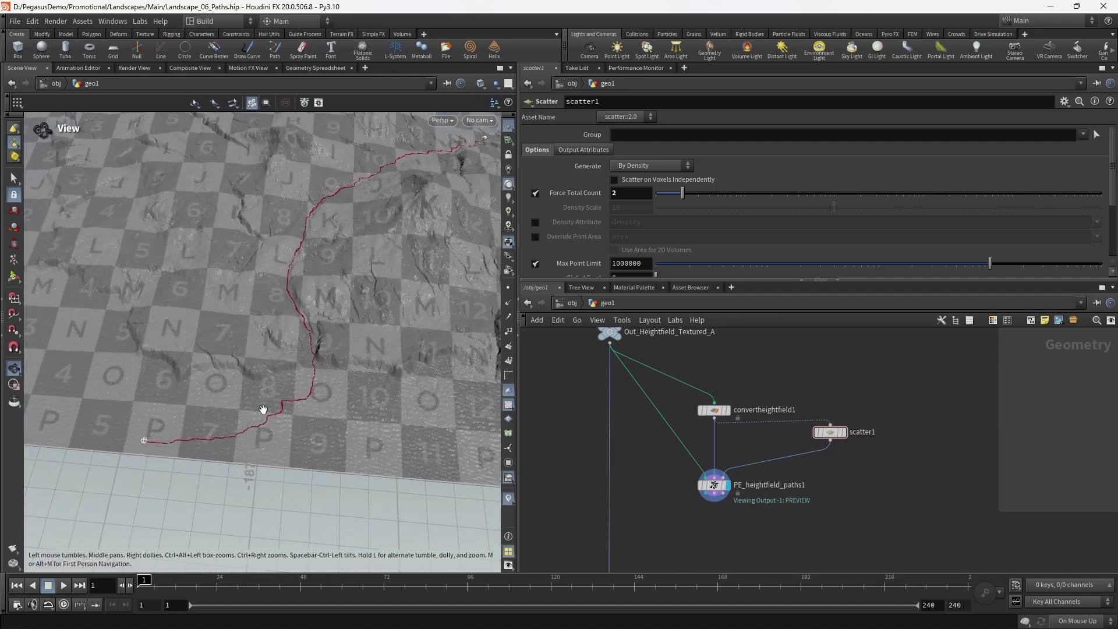
pyautogui.moveTo(313, 319); pyautogui.dragTo(325, 390, button='right')
pyautogui.moveTo(325, 390); pyautogui.dragTo(347, 312, button='middle')
pyautogui.moveTo(347, 312); pyautogui.dragTo(384, 326, button='right')
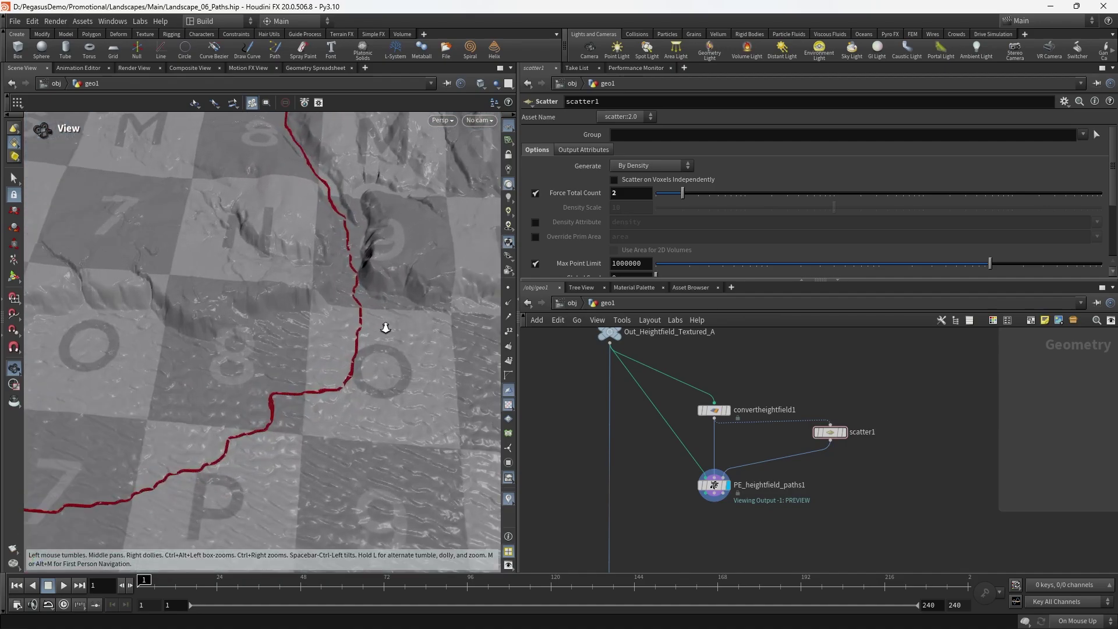
pyautogui.moveTo(384, 327); pyautogui.dragTo(288, 392, button='middle')
pyautogui.moveTo(288, 391); pyautogui.dragTo(330, 295)
pyautogui.moveTo(330, 295); pyautogui.dragTo(300, 344, button='middle')
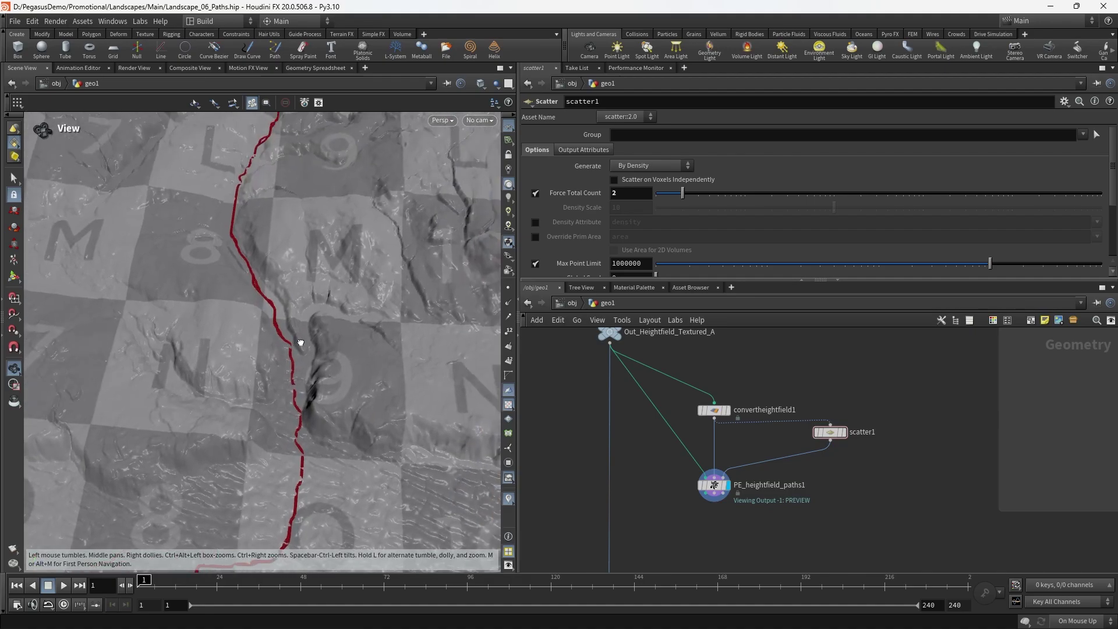
pyautogui.moveTo(299, 344); pyautogui.dragTo(332, 333)
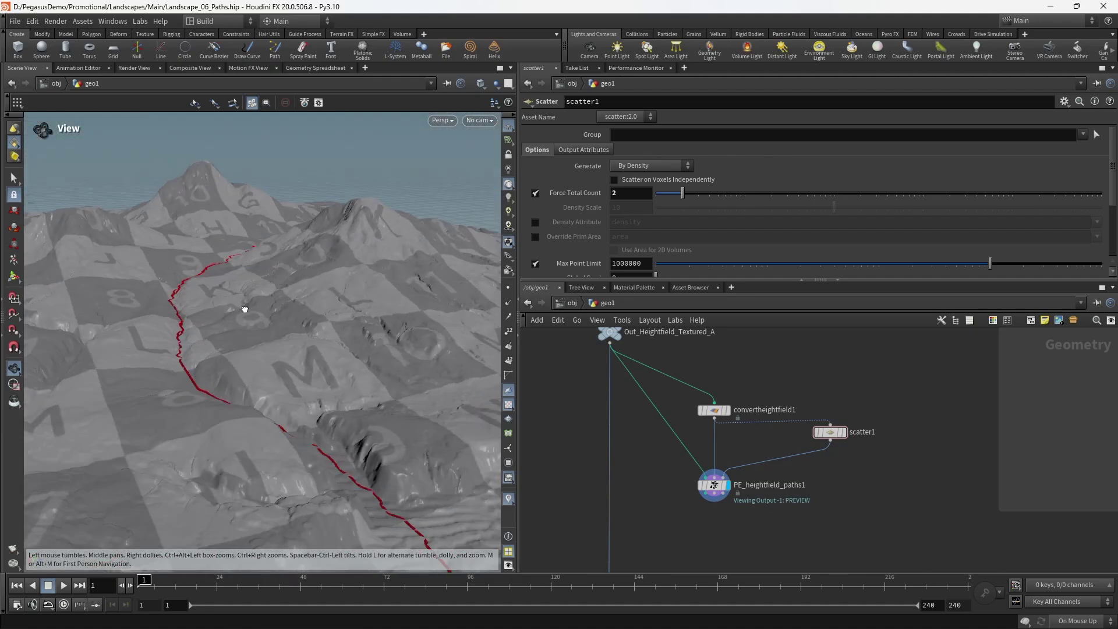
pyautogui.moveTo(304, 421); pyautogui.dragTo(297, 348, button='right')
pyautogui.moveTo(297, 348); pyautogui.dragTo(332, 400)
pyautogui.moveTo(332, 400); pyautogui.dragTo(314, 366, button='right')
pyautogui.moveTo(314, 365); pyautogui.dragTo(316, 376, button='middle')
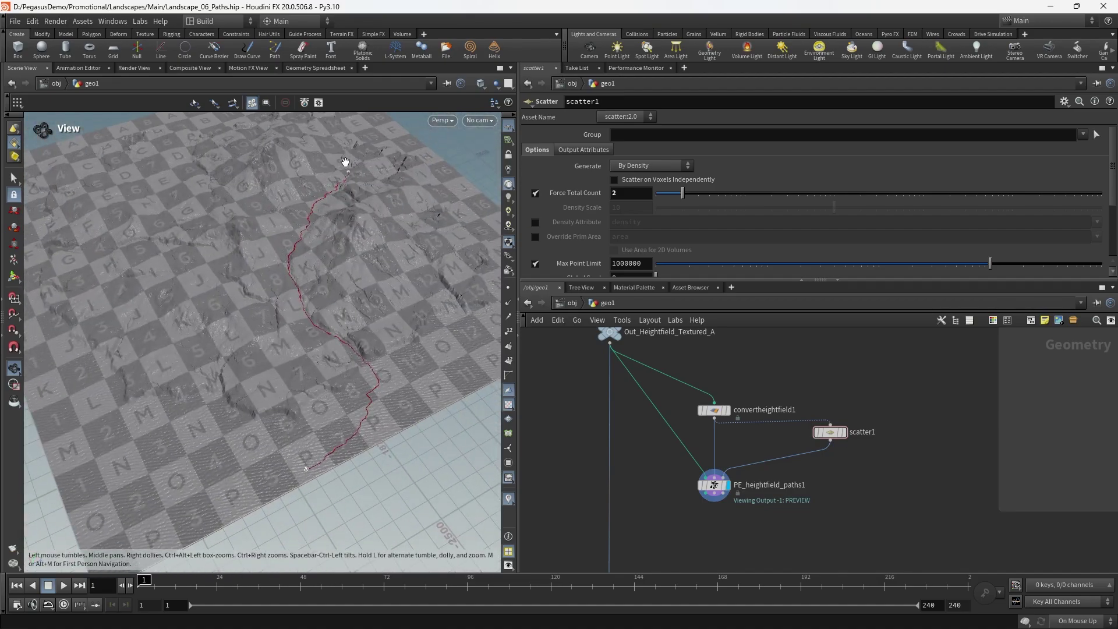
pyautogui.moveTo(365, 326); pyautogui.dragTo(439, 347)
pyautogui.moveTo(439, 347); pyautogui.dragTo(397, 377, button='right')
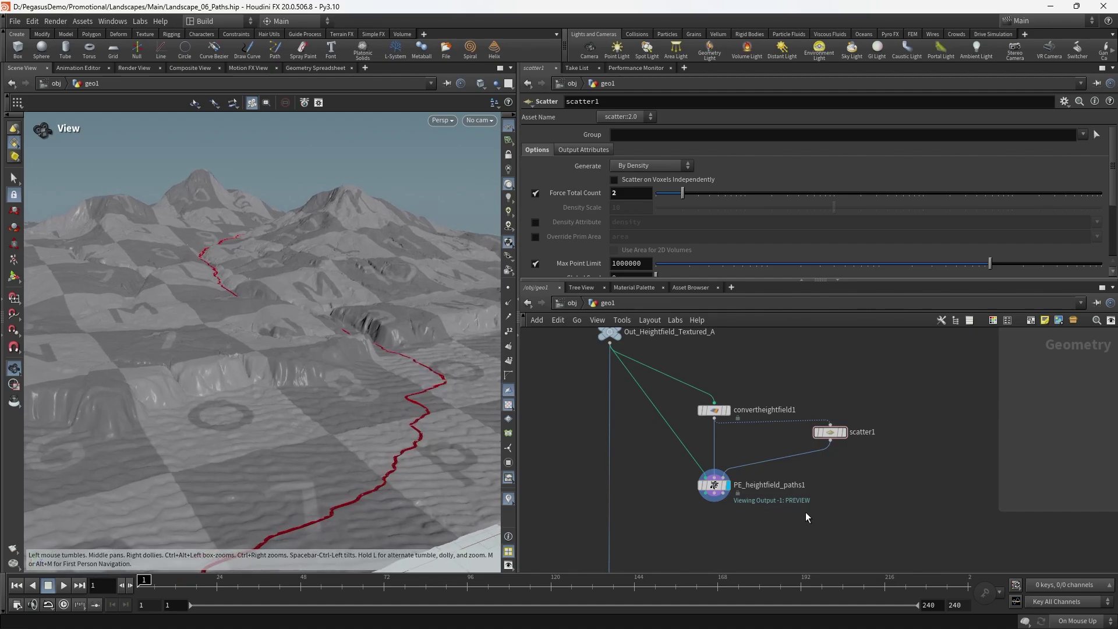
pyautogui.moveTo(336, 376); pyautogui.dragTo(321, 388)
pyautogui.moveTo(321, 388); pyautogui.dragTo(286, 476, button='middle')
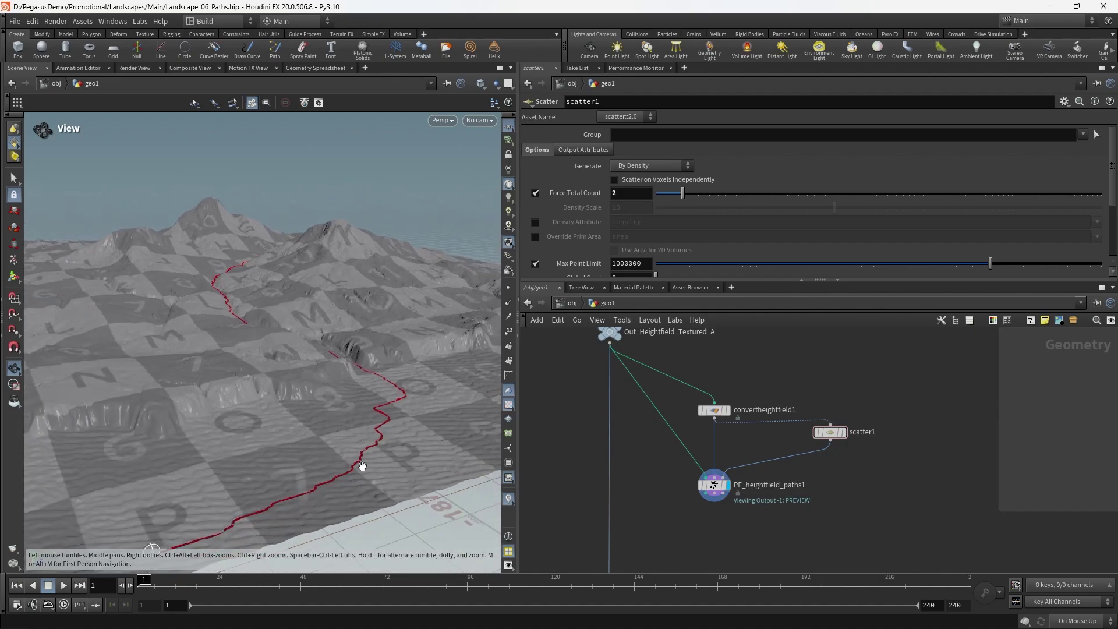
pyautogui.moveTo(296, 245); pyautogui.dragTo(239, 359)
pyautogui.moveTo(239, 359); pyautogui.dragTo(227, 369, button='right')
pyautogui.moveTo(227, 369); pyautogui.dragTo(304, 313)
pyautogui.moveTo(304, 313); pyautogui.dragTo(307, 326, button='right')
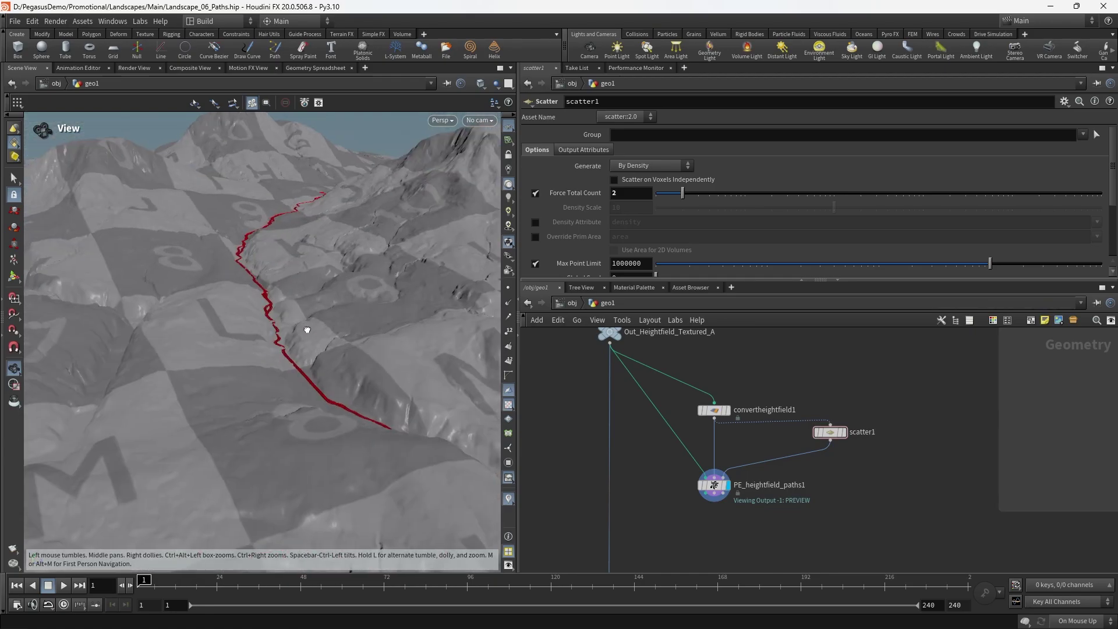
pyautogui.moveTo(307, 326); pyautogui.dragTo(268, 387, button='middle')
pyautogui.moveTo(267, 386); pyautogui.dragTo(225, 286)
pyautogui.moveTo(226, 318); pyautogui.dragTo(224, 333, button='right')
pyautogui.moveTo(224, 333); pyautogui.dragTo(251, 335, button='middle')
pyautogui.moveTo(251, 334); pyautogui.dragTo(249, 315)
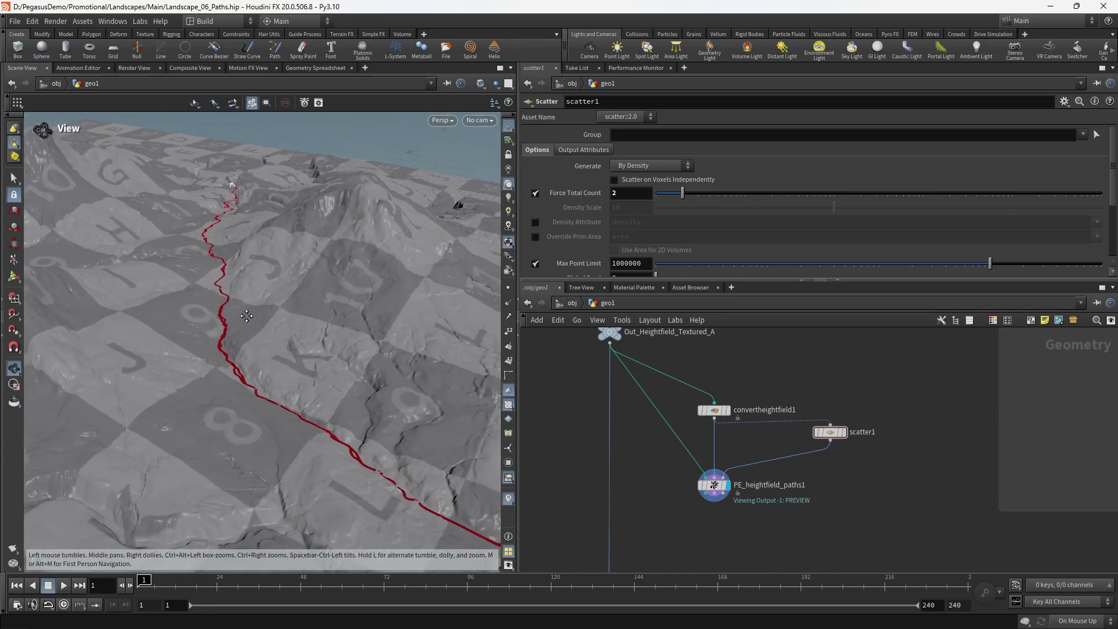
pyautogui.moveTo(249, 315); pyautogui.dragTo(260, 329, button='right')
pyautogui.moveTo(246, 296); pyautogui.dragTo(284, 307)
# - Show the parameters of PE_heightfield_paths1 at full pane height and review its Outputs, Preview Settings and Pathfinding options
pyautogui.moveTo(772, 500); pyautogui.dragTo(733, 457, button='middle')
pyautogui.click(675, 442)
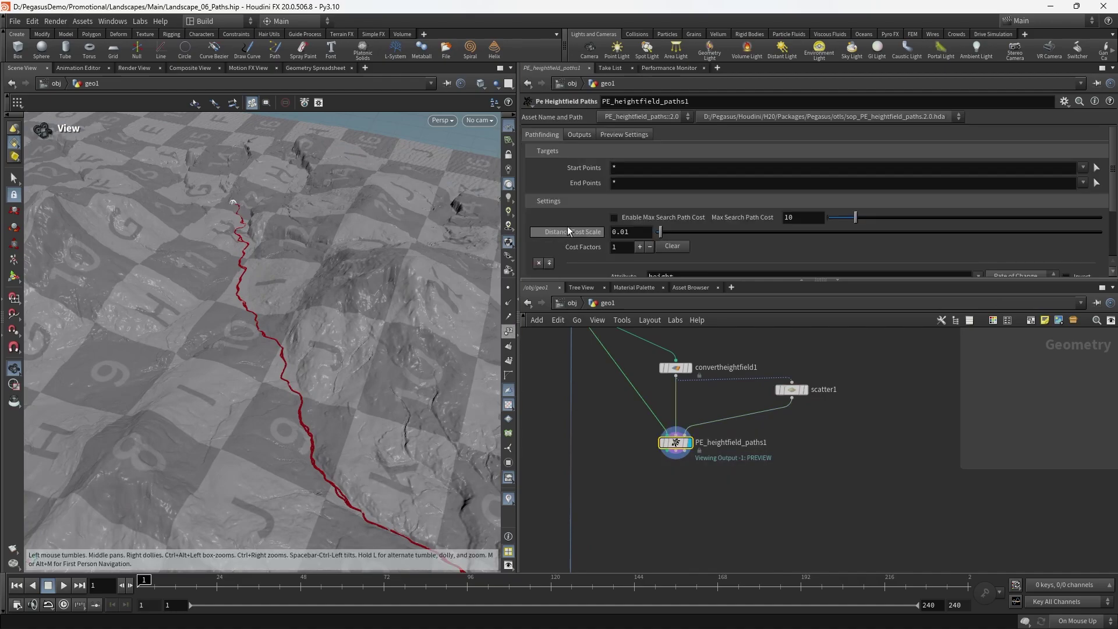
pyautogui.scroll(-4, 622, 256)
pyautogui.moveTo(628, 280); pyautogui.dragTo(635, 342)
pyautogui.hotkey('ctrl', 'b')
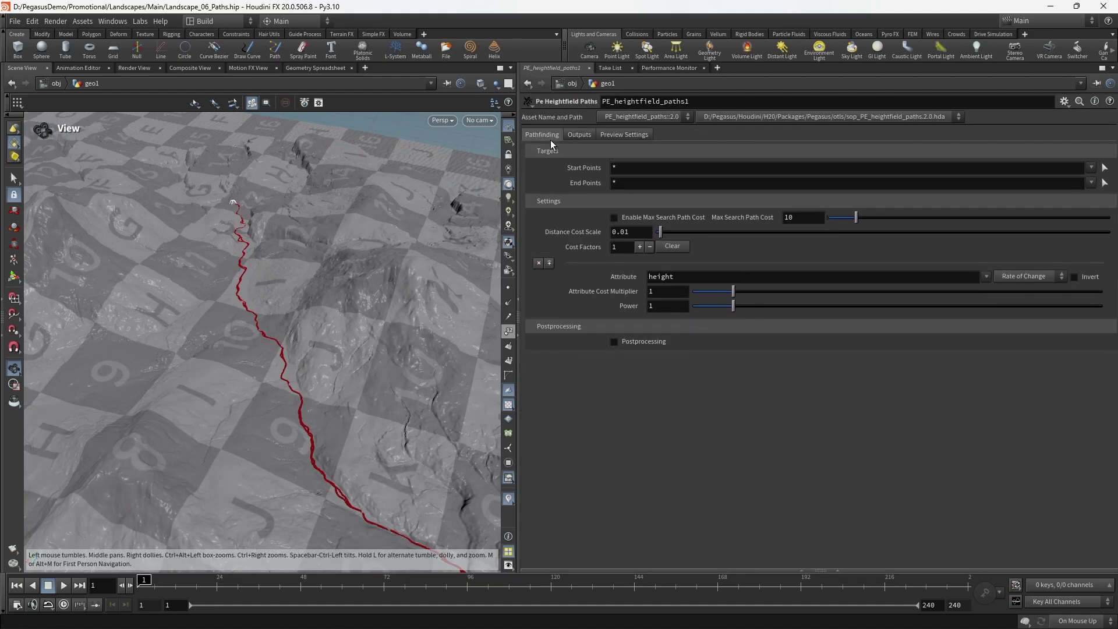
pyautogui.click(576, 135)
pyautogui.click(620, 134)
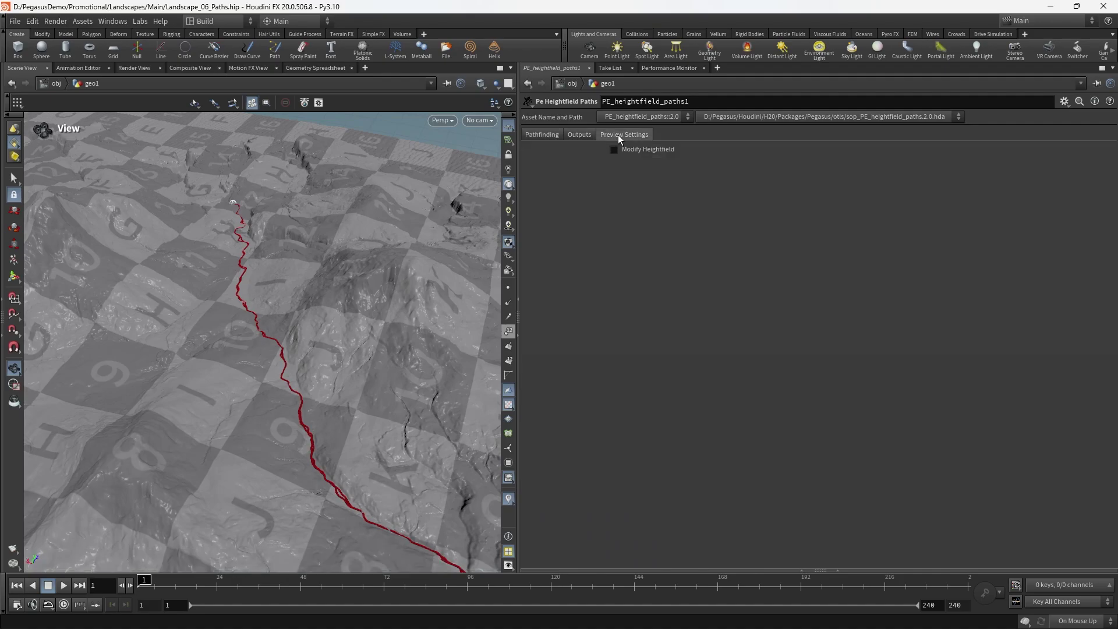
pyautogui.click(548, 135)
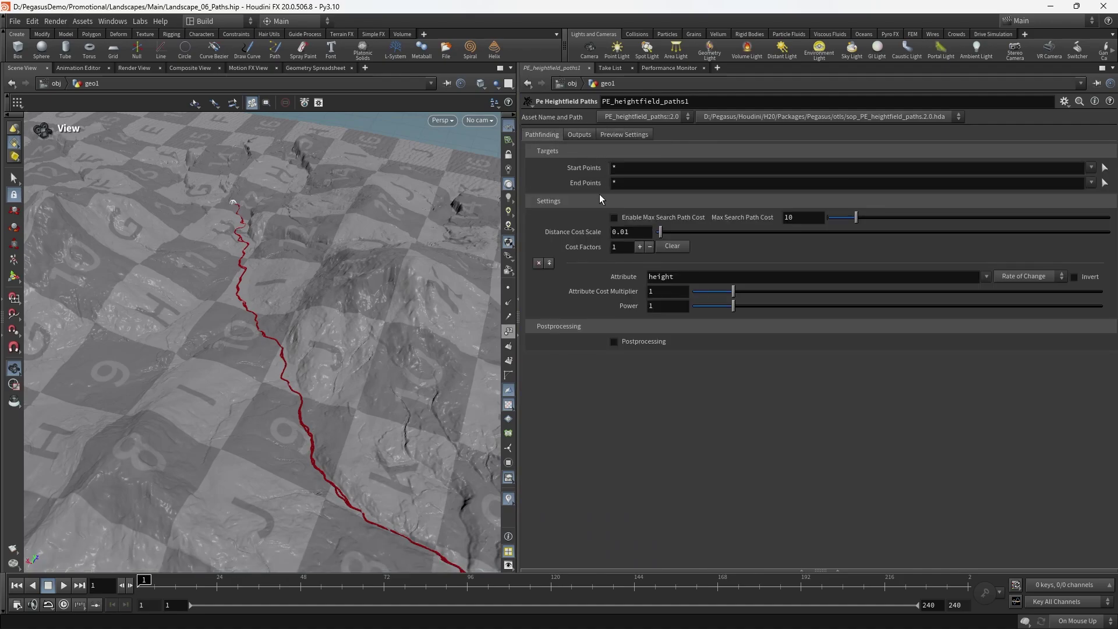
# - Inspect the path between its start and end points from above and from a low angle, comparing it with the slopes
pyautogui.moveTo(365, 327); pyautogui.dragTo(307, 298)
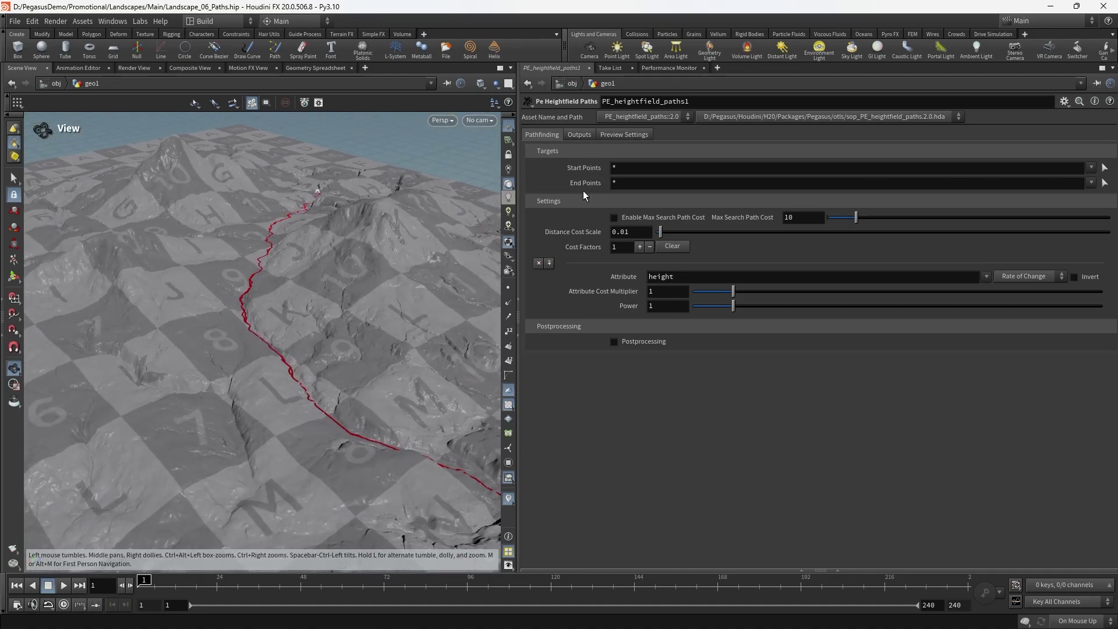
pyautogui.scroll(-6, 317, 364)
pyautogui.moveTo(344, 381); pyautogui.dragTo(256, 388)
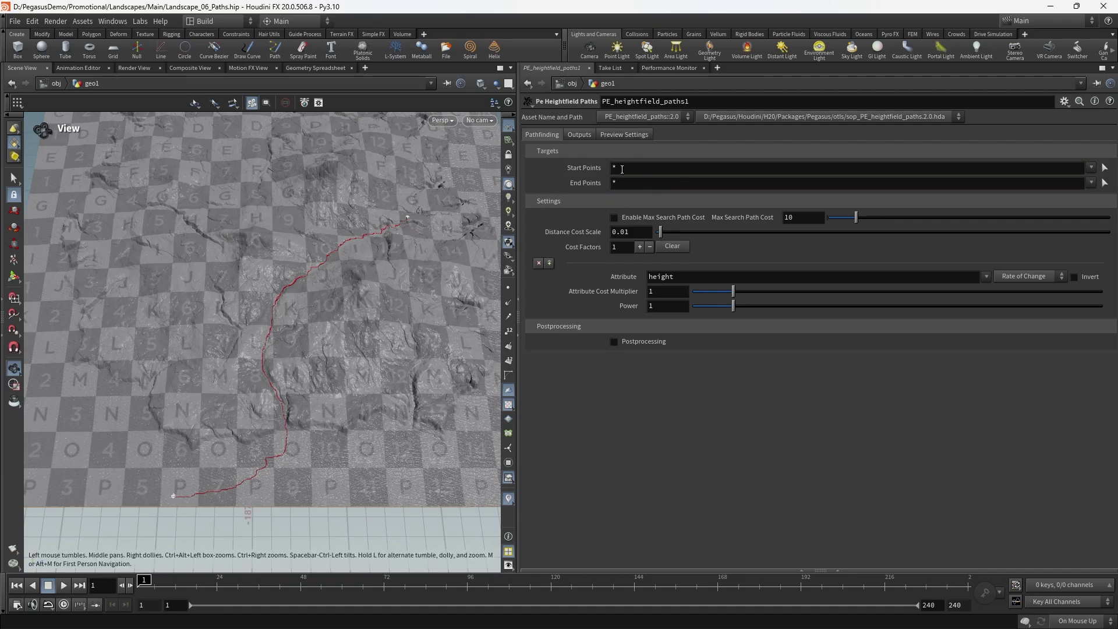
pyautogui.moveTo(317, 306); pyautogui.dragTo(365, 223)
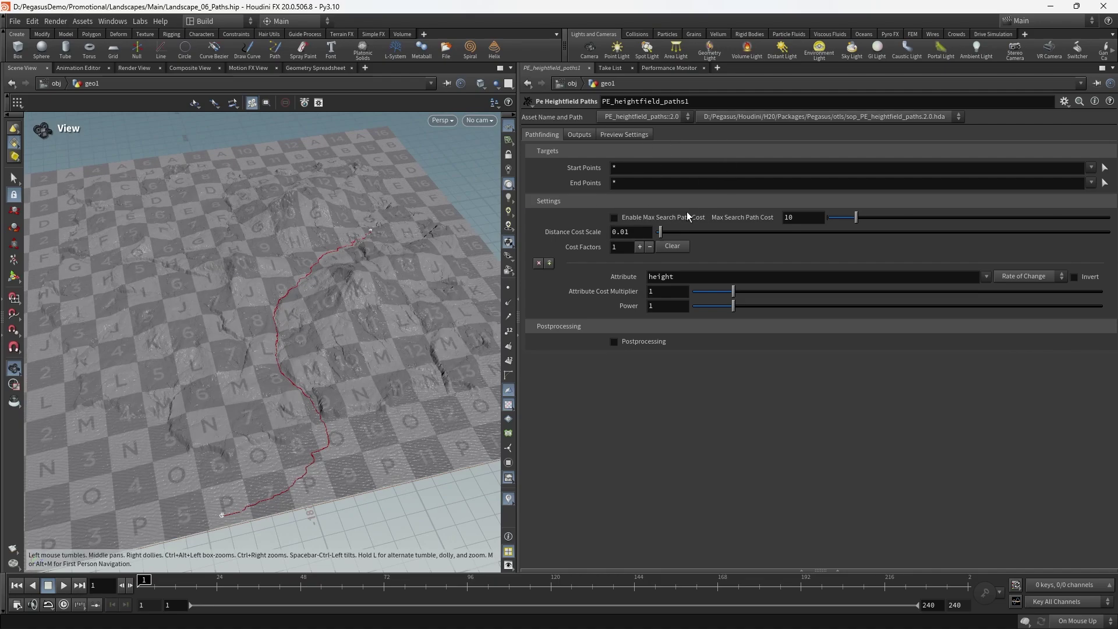
pyautogui.moveTo(411, 248); pyautogui.dragTo(418, 208)
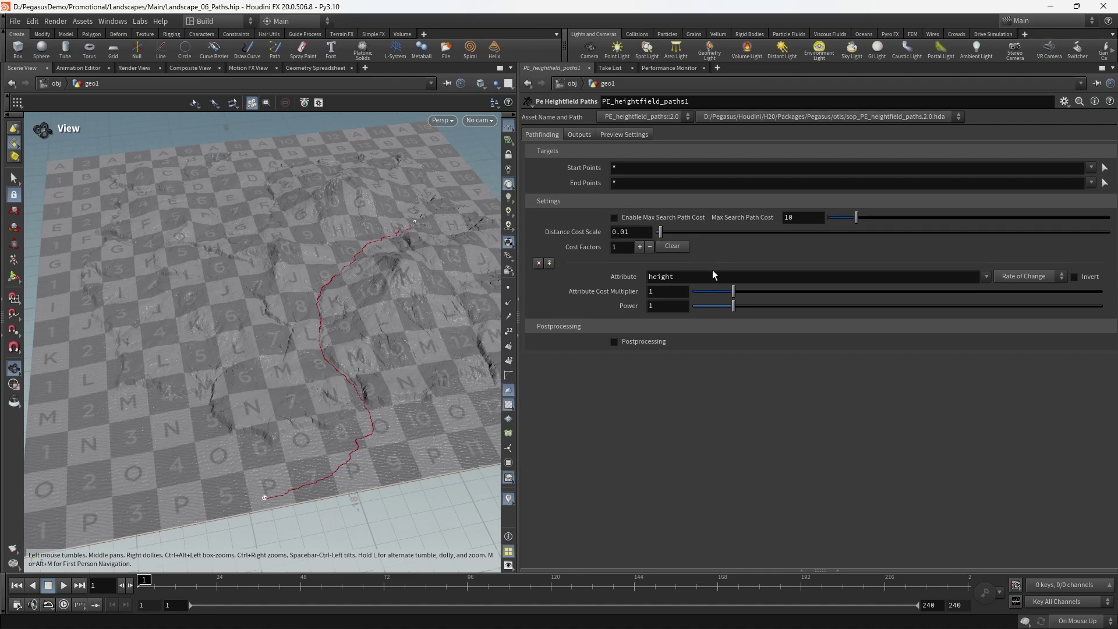
pyautogui.moveTo(427, 327); pyautogui.dragTo(443, 281)
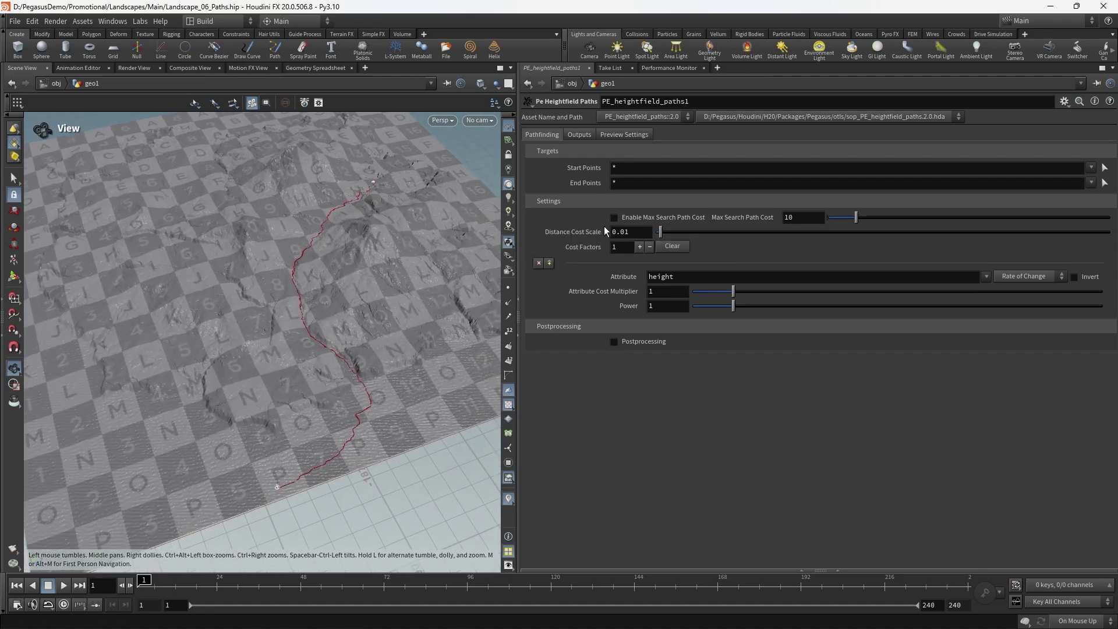
pyautogui.moveTo(406, 358); pyautogui.dragTo(416, 340)
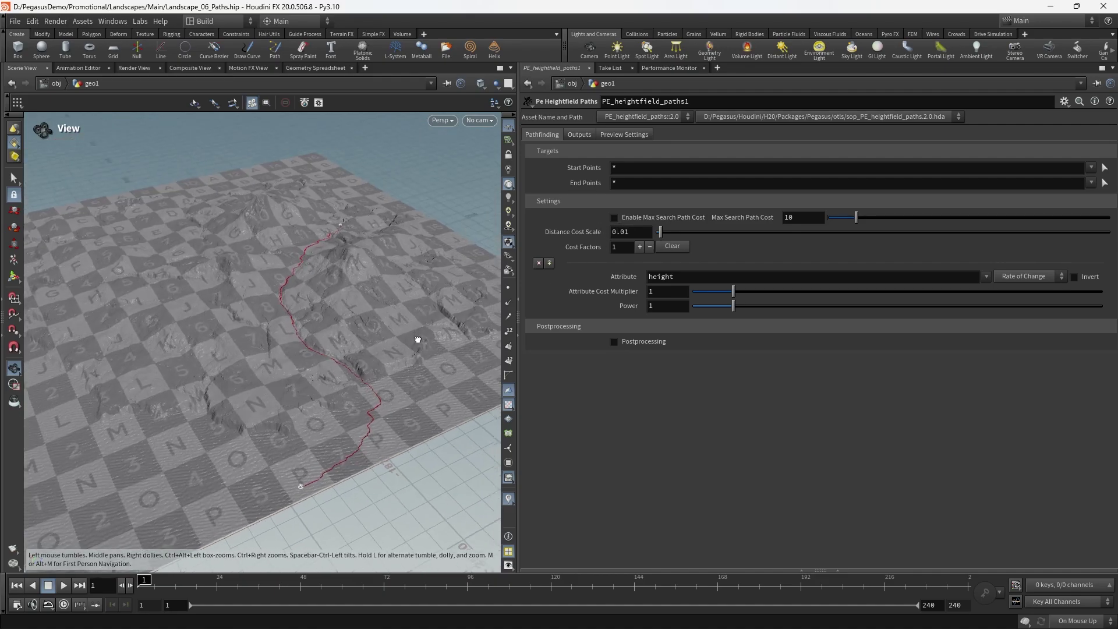
pyautogui.moveTo(417, 340); pyautogui.dragTo(389, 348, button='right')
pyautogui.moveTo(389, 347); pyautogui.dragTo(372, 397)
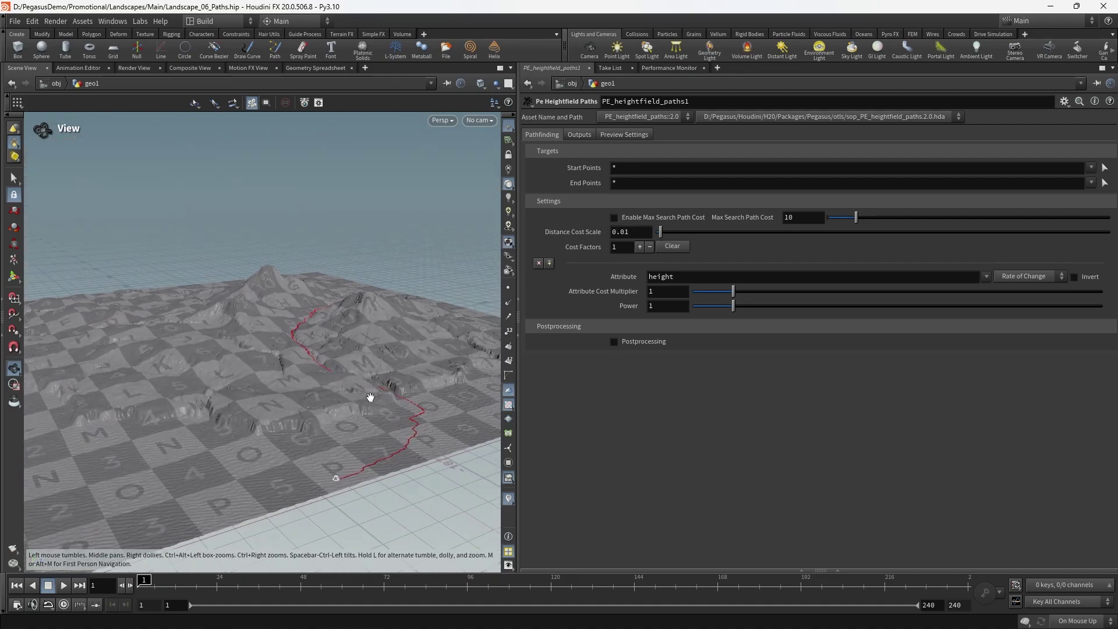
pyautogui.moveTo(372, 398); pyautogui.dragTo(361, 345, button='middle')
pyautogui.moveTo(362, 345); pyautogui.dragTo(382, 348)
# - Set the Distance Cost Scale of PE_heightfield_paths1 to 100
pyautogui.doubleClick(626, 234)
pyautogui.write('1')
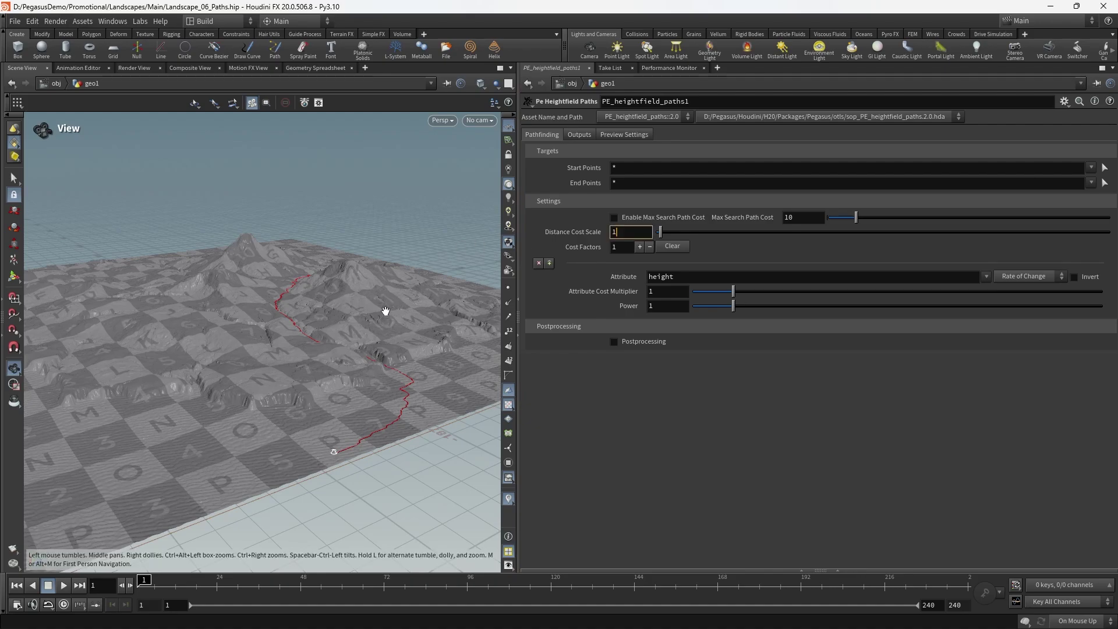
pyautogui.write('00')
pyautogui.press('Return')
# - Examine how the recalculated path crosses the cliff edge and climbs towards the mountains, close up and from a distance
pyautogui.moveTo(306, 431); pyautogui.dragTo(326, 470)
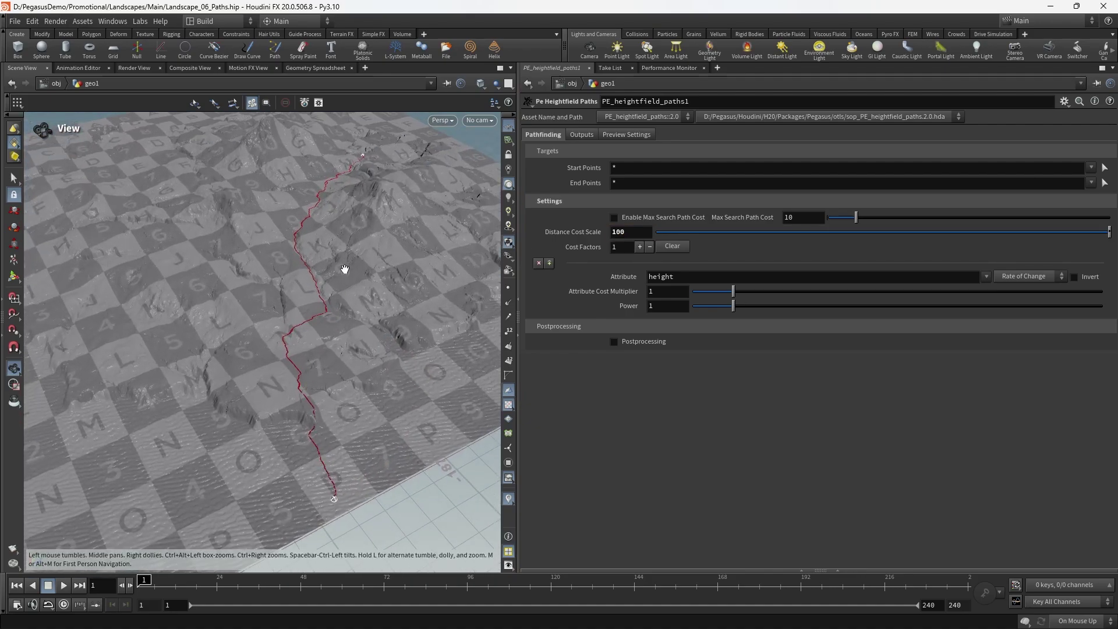
pyautogui.moveTo(345, 269); pyautogui.dragTo(345, 349)
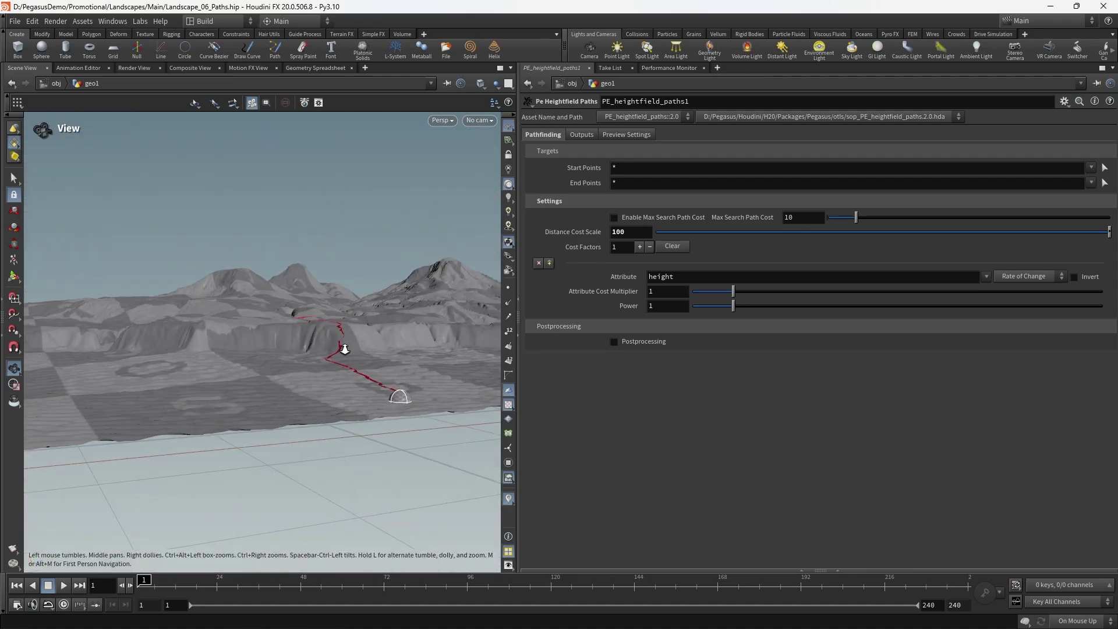
pyautogui.moveTo(345, 349); pyautogui.dragTo(396, 317, button='right')
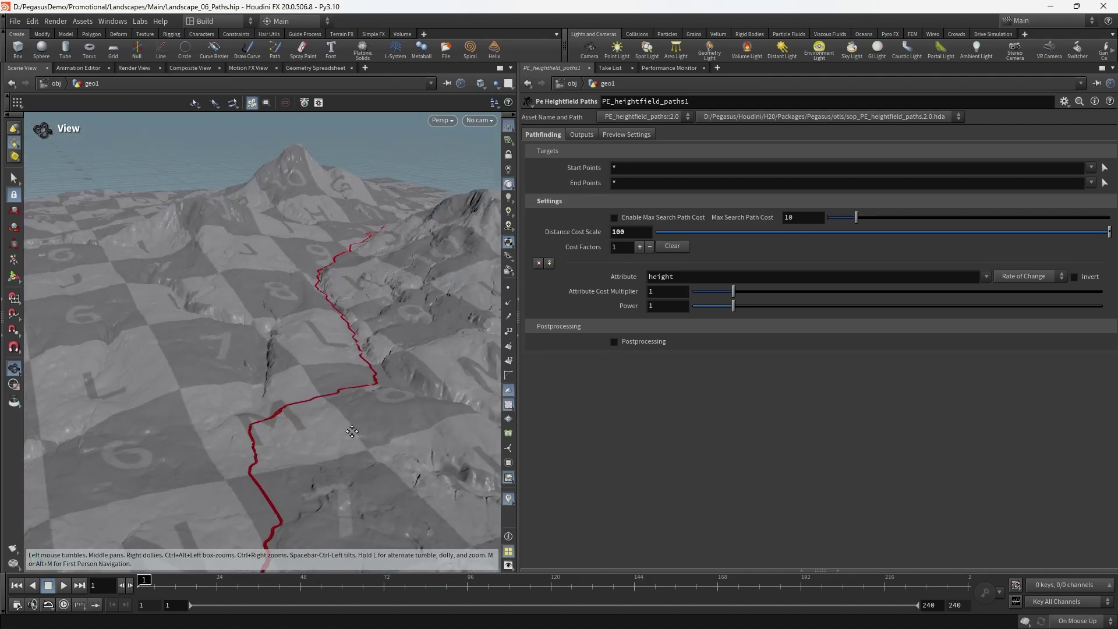
pyautogui.moveTo(351, 415); pyautogui.dragTo(375, 344, button='middle')
pyautogui.moveTo(374, 345); pyautogui.dragTo(359, 338, button='right')
pyautogui.moveTo(366, 325); pyautogui.dragTo(373, 336, button='middle')
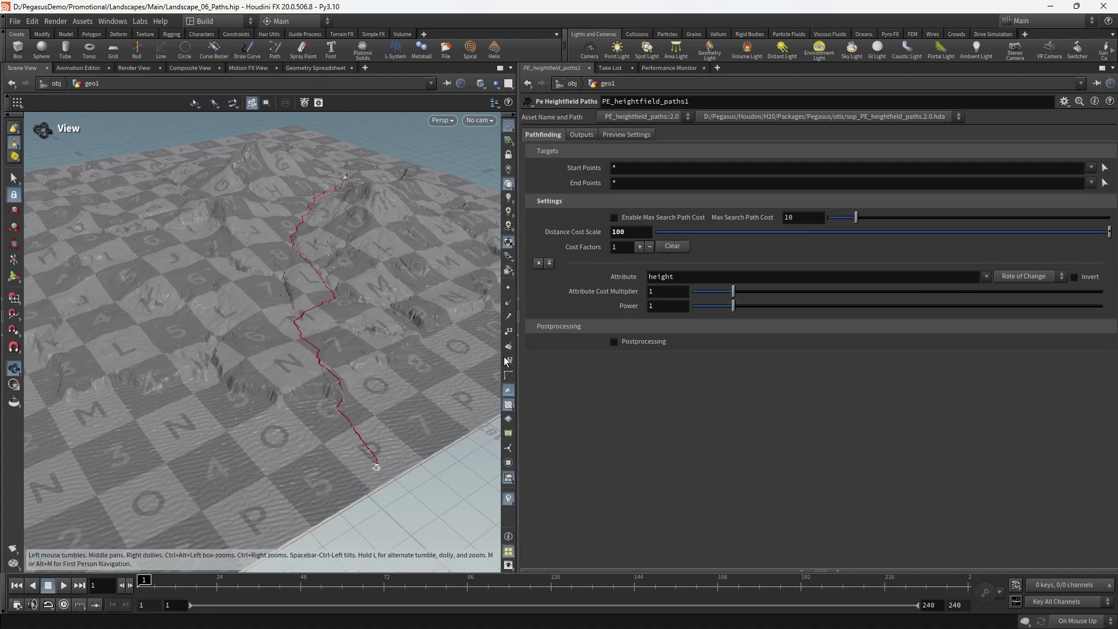
pyautogui.moveTo(430, 350); pyautogui.dragTo(393, 345)
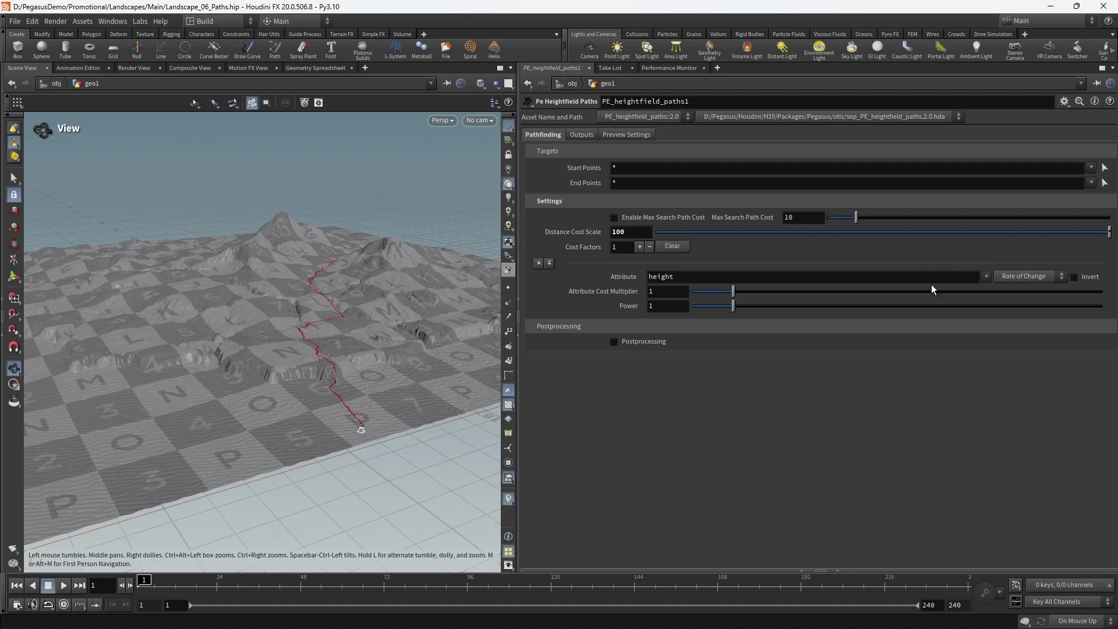
pyautogui.moveTo(325, 306); pyautogui.dragTo(405, 318)
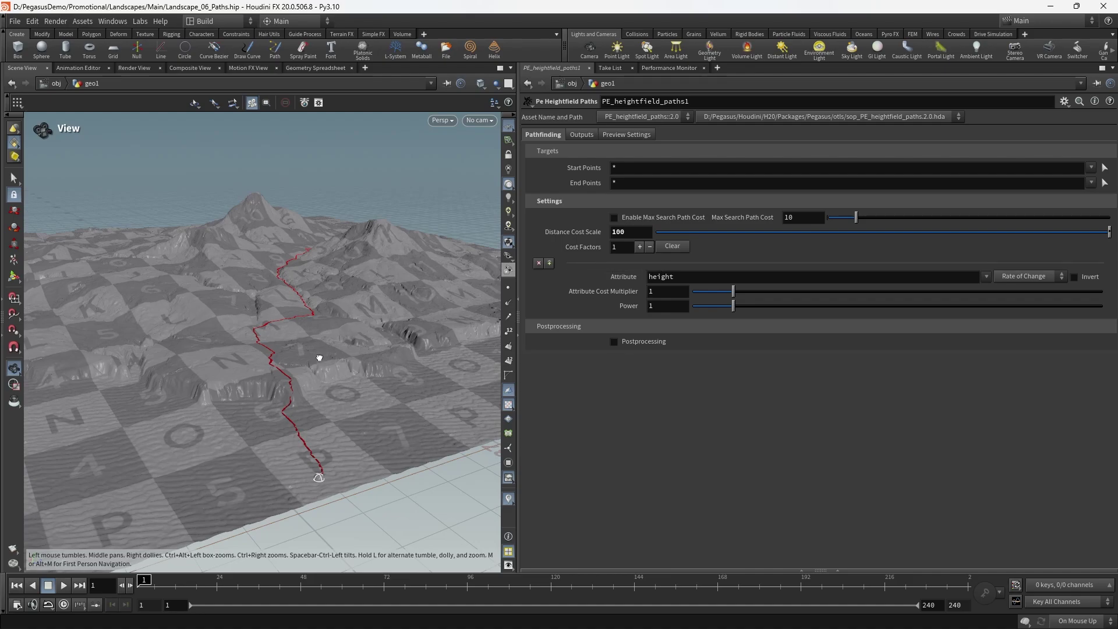
pyautogui.moveTo(319, 358); pyautogui.dragTo(231, 401)
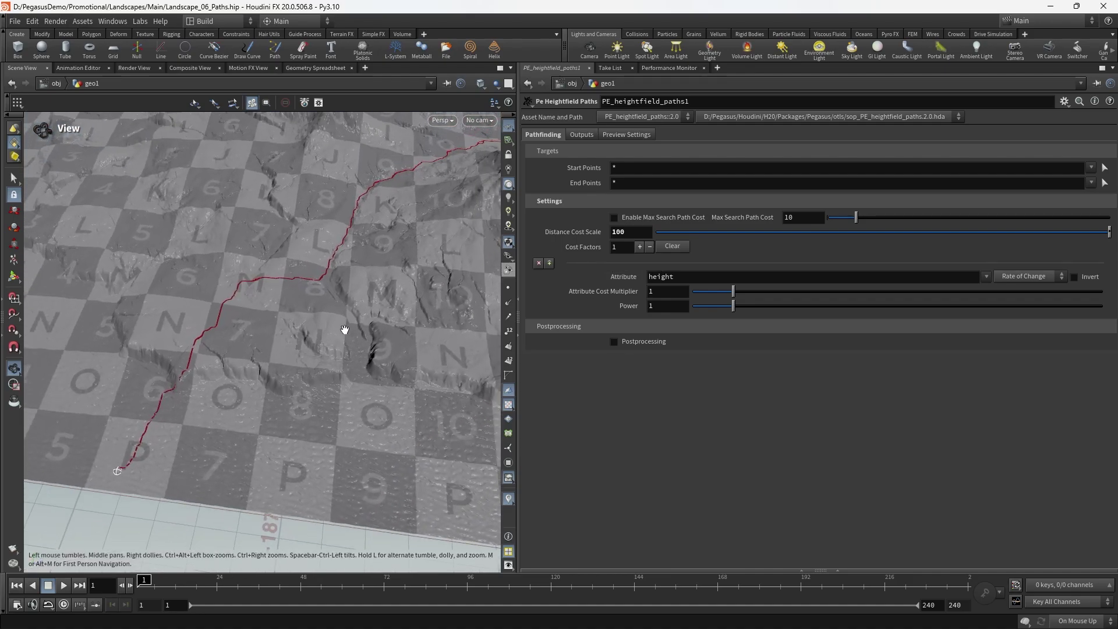
pyautogui.moveTo(293, 306); pyautogui.dragTo(242, 317)
pyautogui.scroll(4, 307, 302)
pyautogui.scroll(-4, 242, 315)
pyautogui.moveTo(289, 380); pyautogui.dragTo(274, 368, button='middle')
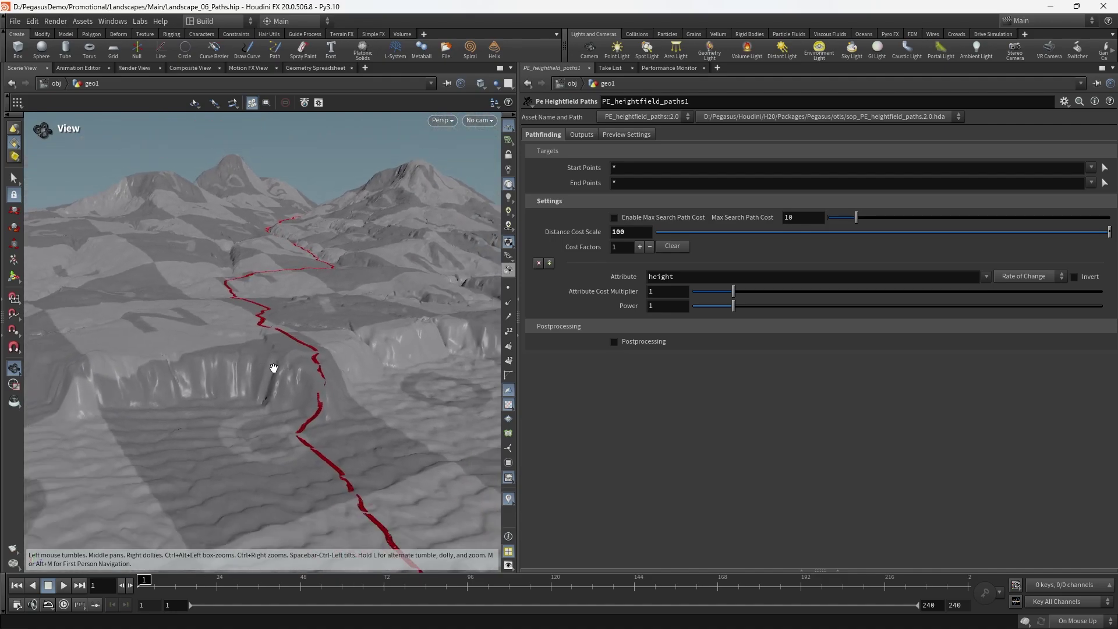
pyautogui.scroll(-4, 337, 304)
pyautogui.moveTo(337, 304); pyautogui.dragTo(223, 301)
pyautogui.moveTo(339, 328); pyautogui.dragTo(324, 329)
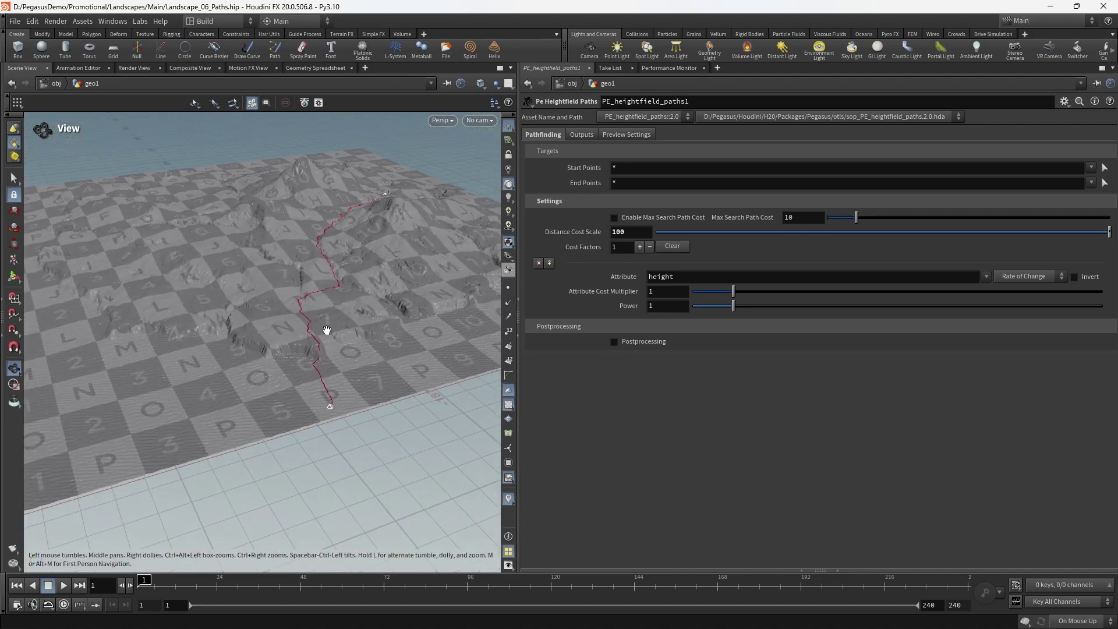
pyautogui.scroll(4, 324, 329)
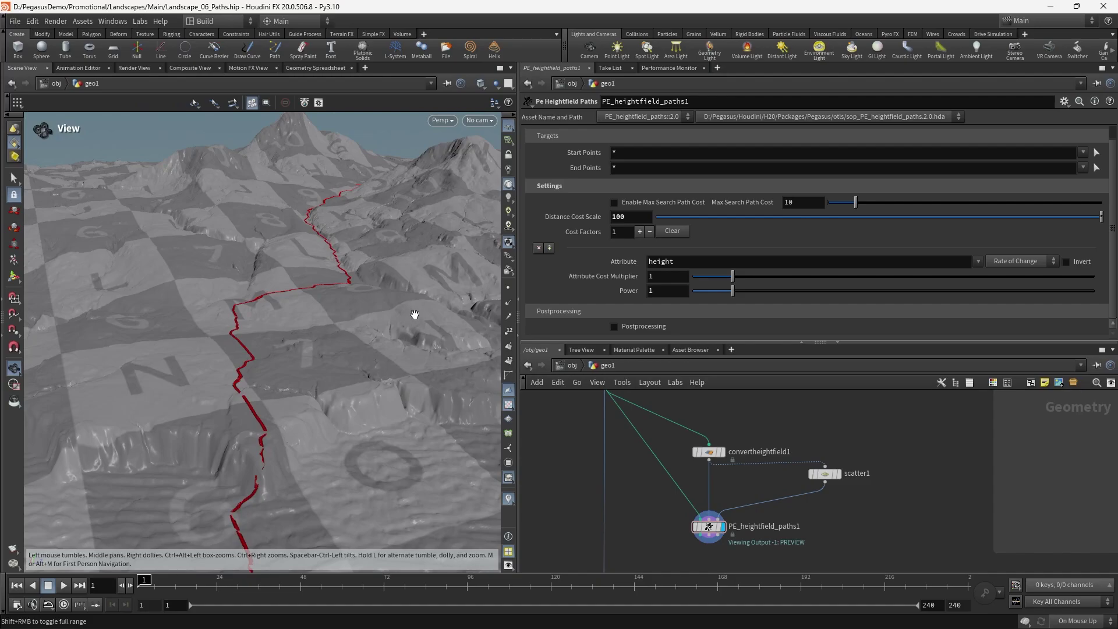
pyautogui.moveTo(399, 328); pyautogui.dragTo(366, 318)
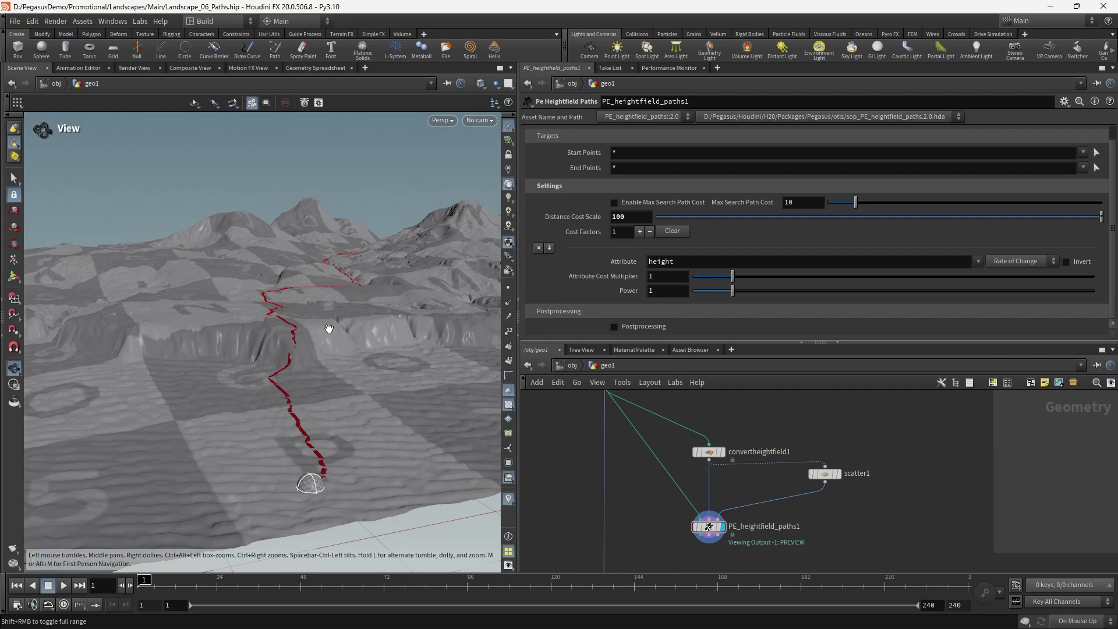
# - Set the Distance Cost Scale of PE_heightfield_paths1 to 1
pyautogui.moveTo(327, 324); pyautogui.dragTo(330, 308, button='right')
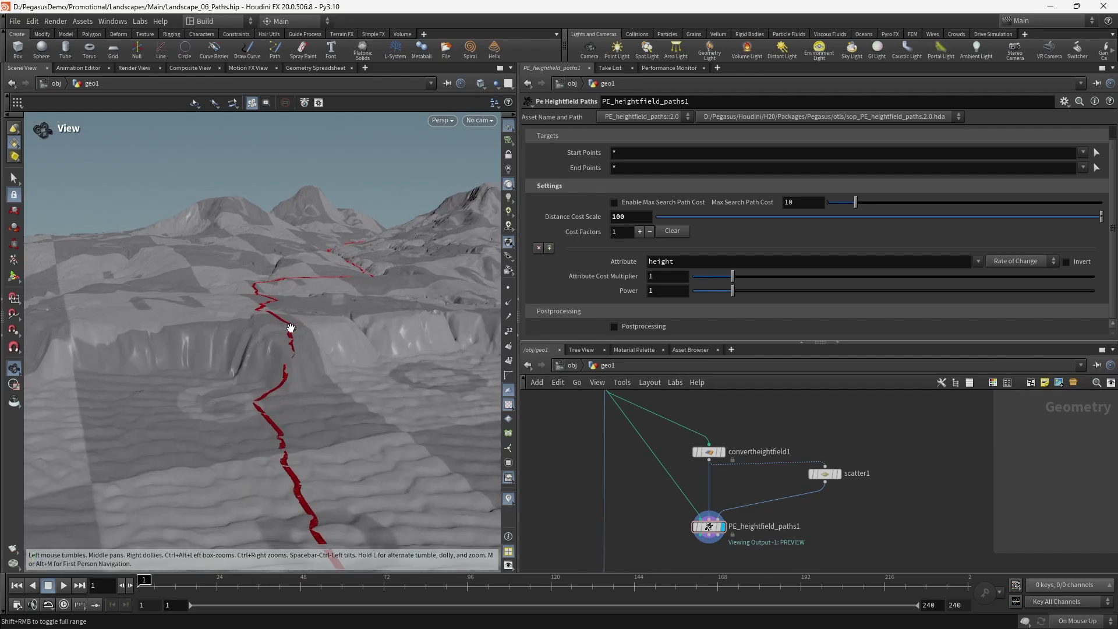
pyautogui.moveTo(645, 216); pyautogui.dragTo(376, 284)
pyautogui.write('1')
pyautogui.press('Return')
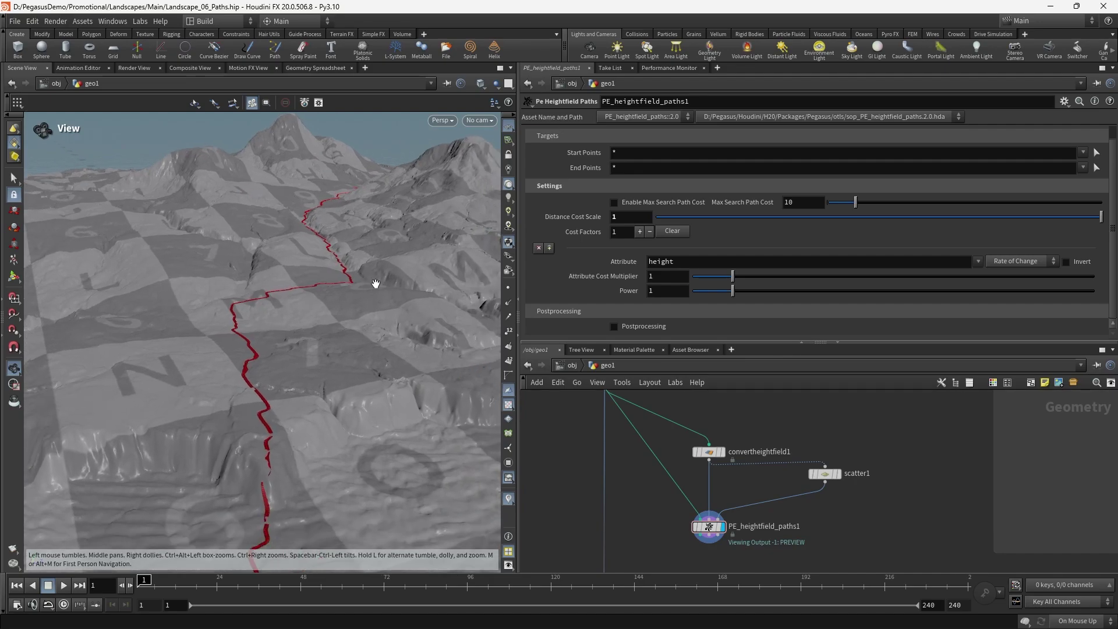
# - Revert the Distance Cost Scale of PE_heightfield_paths1 to its default value
pyautogui.rightClick(577, 215)
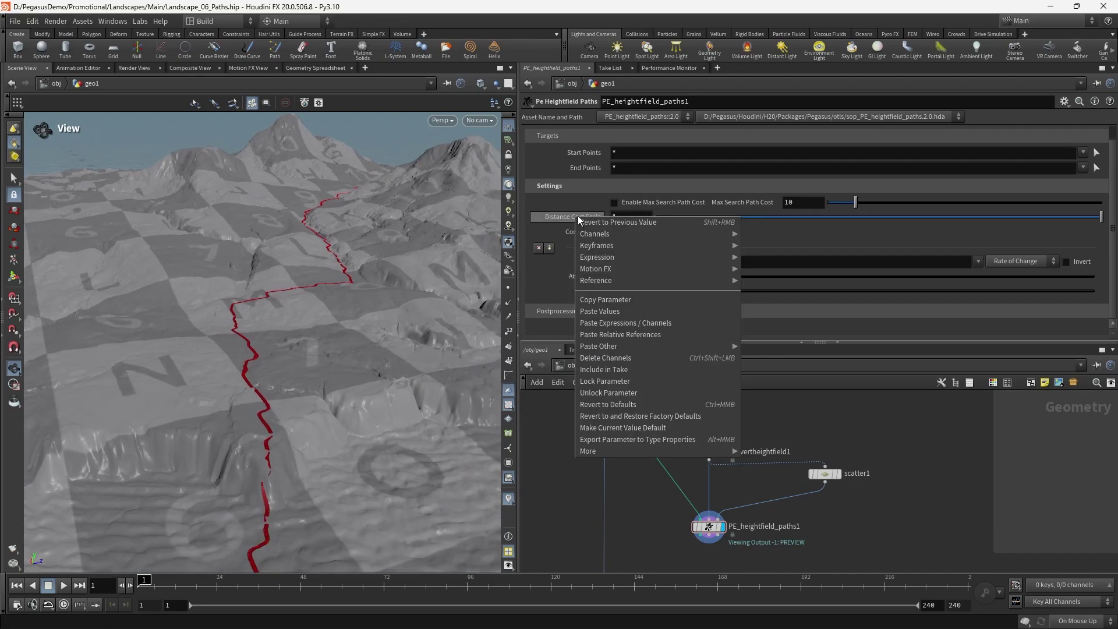
pyautogui.click(633, 401)
pyautogui.moveTo(331, 285); pyautogui.dragTo(294, 302)
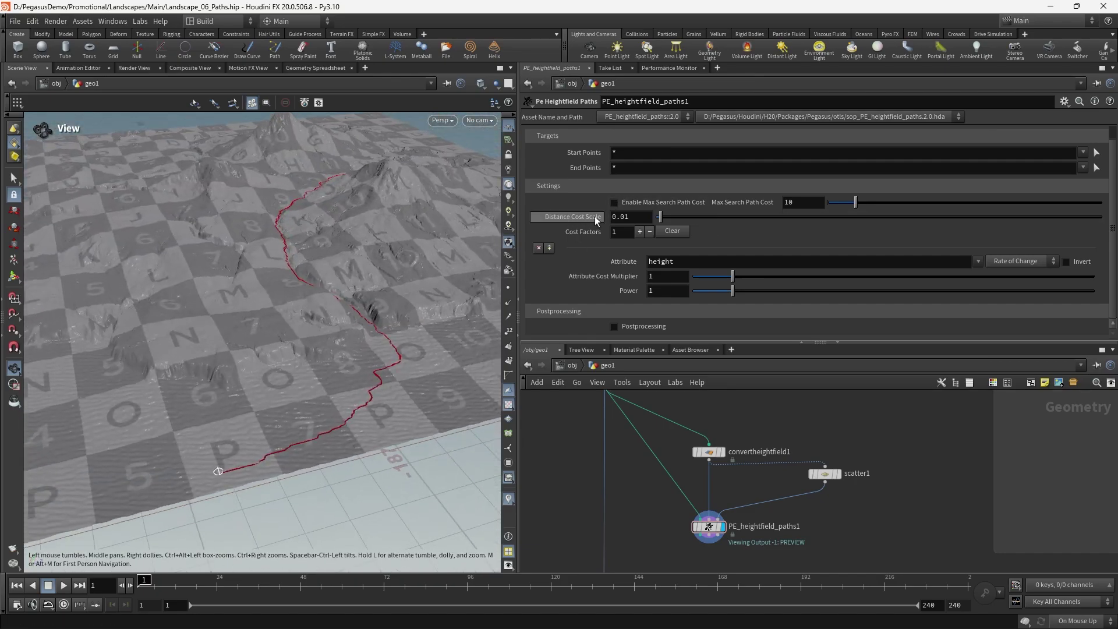
# - Examine how the recalculated path winds from the start point over flat ground and up past the cliffs, close up and from a distance
pyautogui.moveTo(361, 287)
pyautogui.mouseDown()
pyautogui.moveTo(295, 309)
pyautogui.moveTo(292, 395)
pyautogui.moveTo(342, 436)
pyautogui.mouseUp()
pyautogui.moveTo(342, 437); pyautogui.dragTo(364, 366, button='middle')
pyautogui.moveTo(364, 366); pyautogui.dragTo(401, 332, button='right')
pyautogui.moveTo(402, 332); pyautogui.dragTo(321, 371)
pyautogui.moveTo(90, 488); pyautogui.dragTo(115, 456, button='middle')
pyautogui.moveTo(114, 456); pyautogui.dragTo(182, 458, button='right')
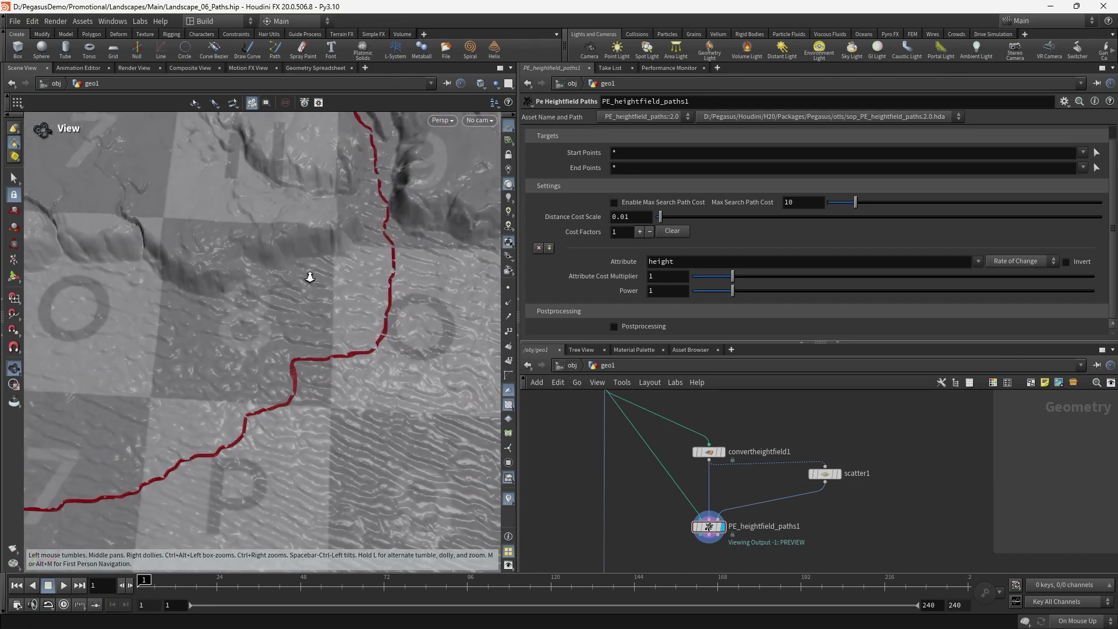
pyautogui.moveTo(310, 277); pyautogui.dragTo(280, 300, button='right')
pyautogui.moveTo(279, 300); pyautogui.dragTo(349, 302)
pyautogui.moveTo(350, 302); pyautogui.dragTo(442, 327, button='middle')
# - Display convertheightfield1 and inspect the regular grid mesh over the cliffs from close up and low angles
pyautogui.moveTo(745, 425); pyautogui.dragTo(741, 399, button='middle')
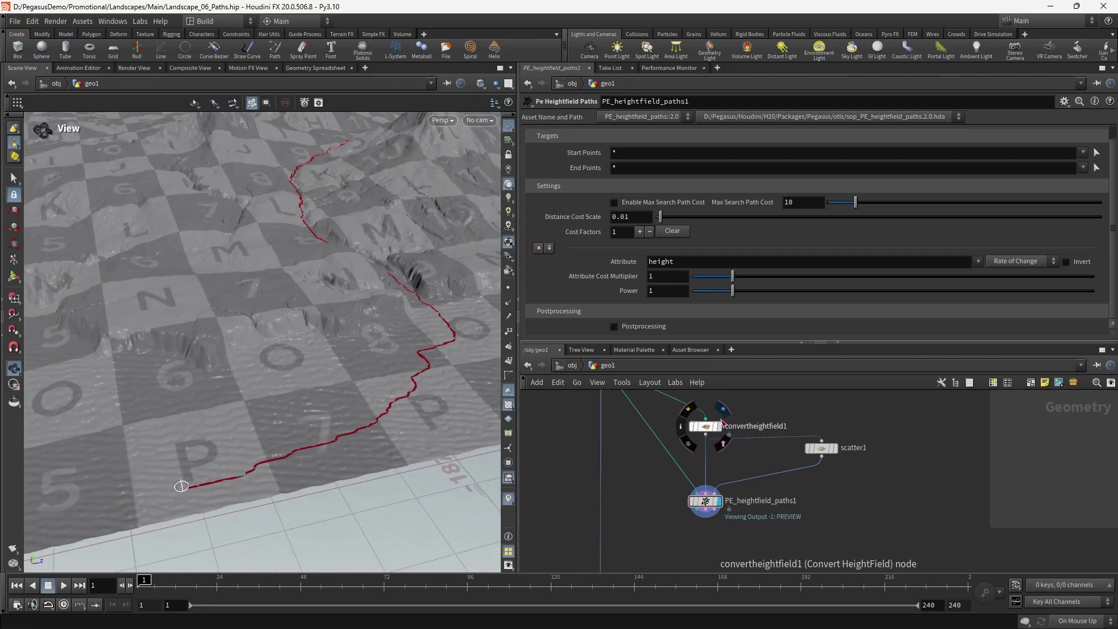
pyautogui.click(722, 410)
pyautogui.moveTo(362, 422); pyautogui.dragTo(365, 352)
pyautogui.moveTo(484, 389); pyautogui.dragTo(449, 384, button='right')
pyautogui.moveTo(372, 332); pyautogui.dragTo(372, 419)
pyautogui.moveTo(372, 419); pyautogui.dragTo(366, 384, button='right')
pyautogui.moveTo(367, 385); pyautogui.dragTo(424, 303)
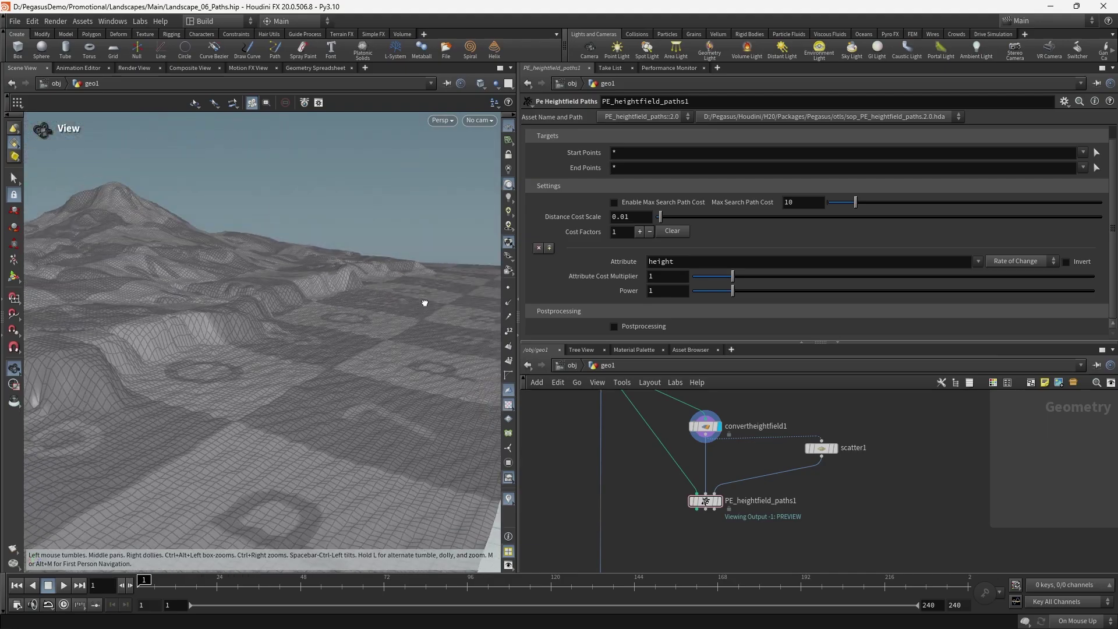
# - Add a Pe Heightfield To Points node and feed it from Out_Heightfield_Textured_A
pyautogui.click(729, 392)
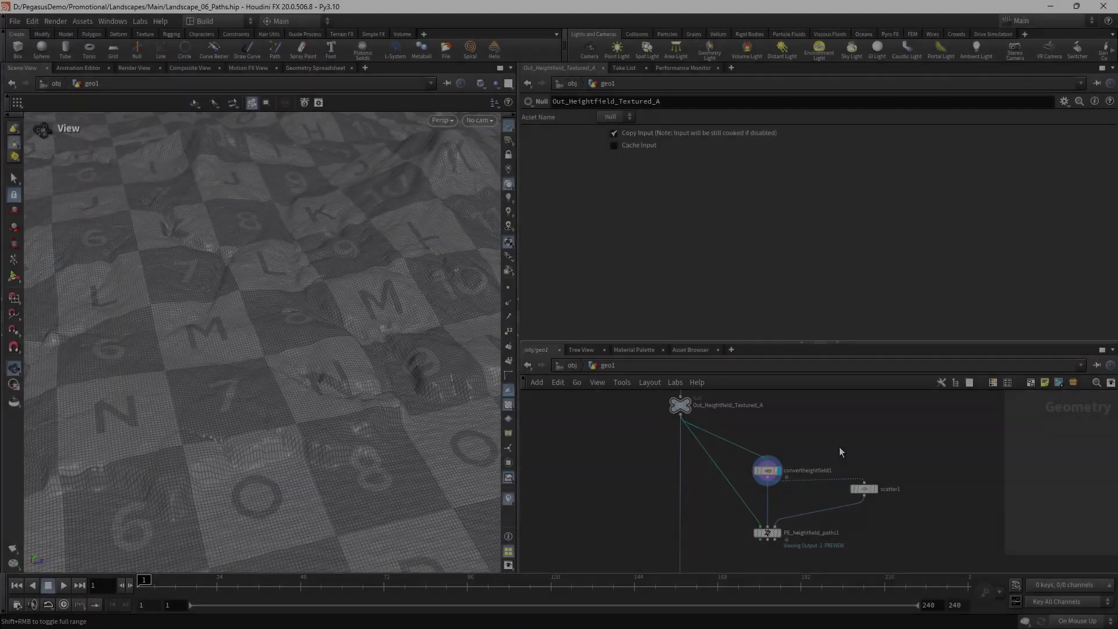
pyautogui.scroll(3, 815, 457)
pyautogui.press('Tab')
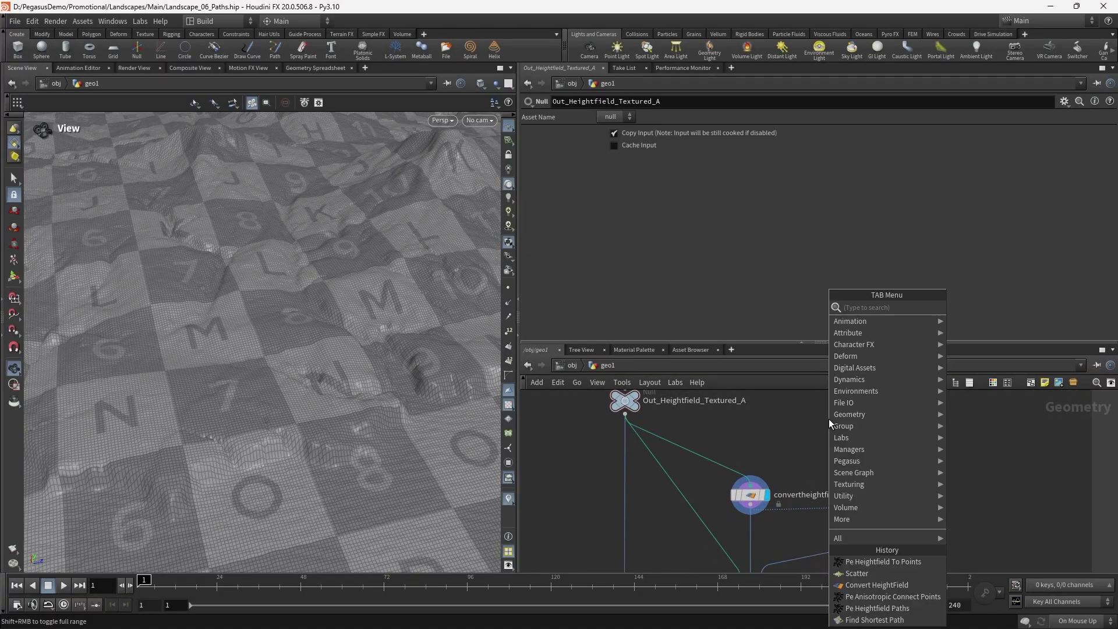
pyautogui.write('heightfield')
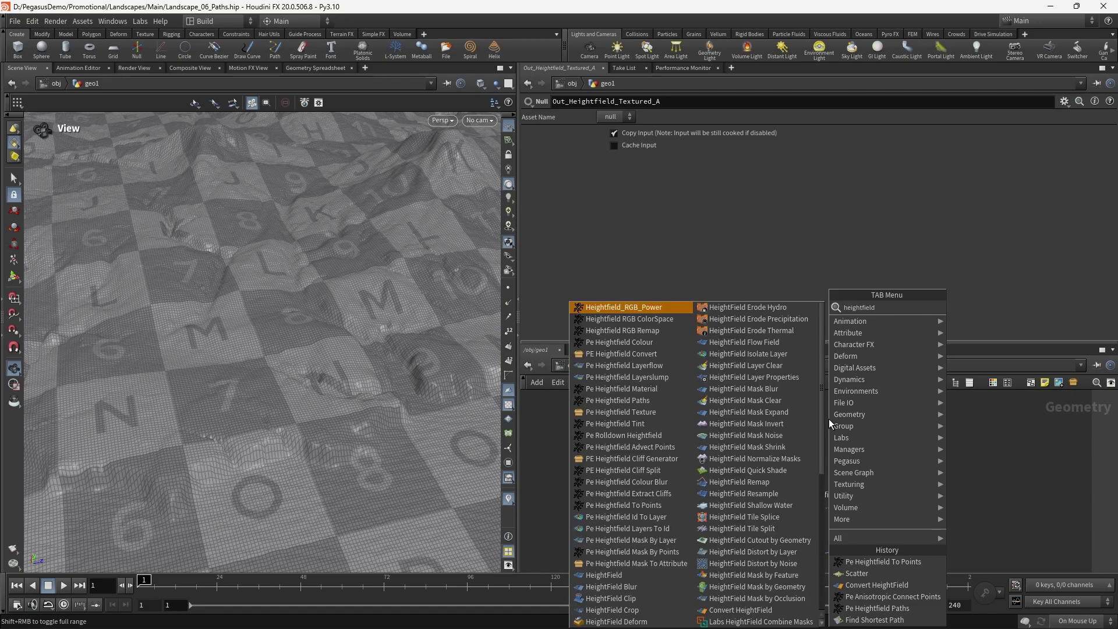
pyautogui.write(' conver')
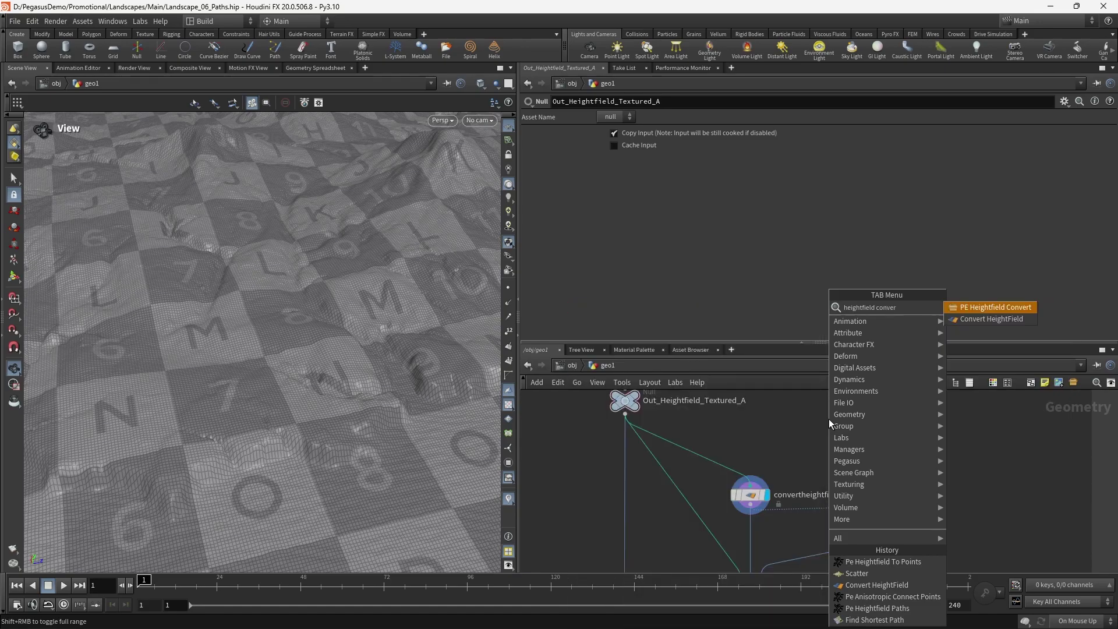
pyautogui.press('BackSpace')
pyautogui.press('BackSpace')
pyautogui.press('BackSpace')
pyautogui.press('BackSpace')
pyautogui.press('BackSpace')
pyautogui.press('BackSpace')
pyautogui.press('BackSpace')
pyautogui.write('poi')
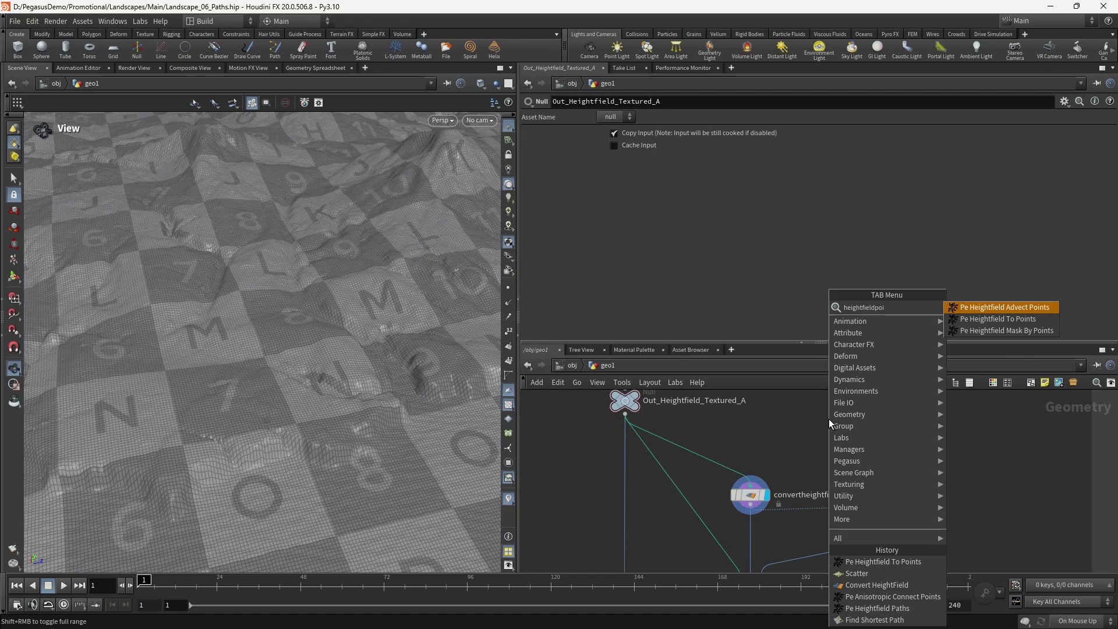
pyautogui.press('Down')
pyautogui.press('Return')
pyautogui.click(789, 429)
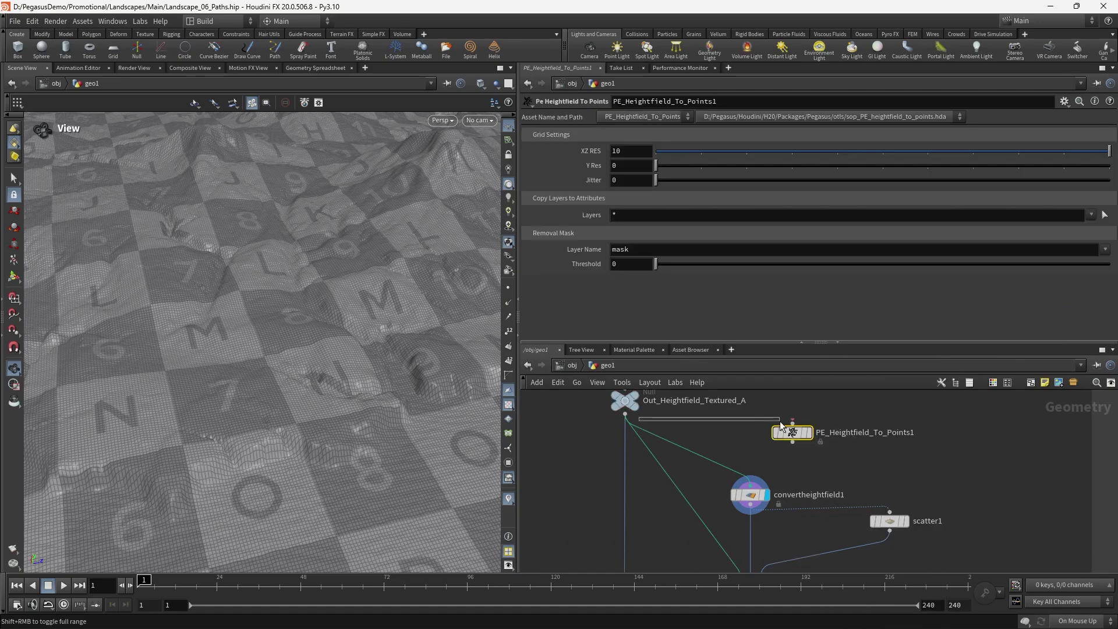
# - Display PE_Heightfield_To_Points1 and inspect the point grid over the terrain
pyautogui.click(808, 432)
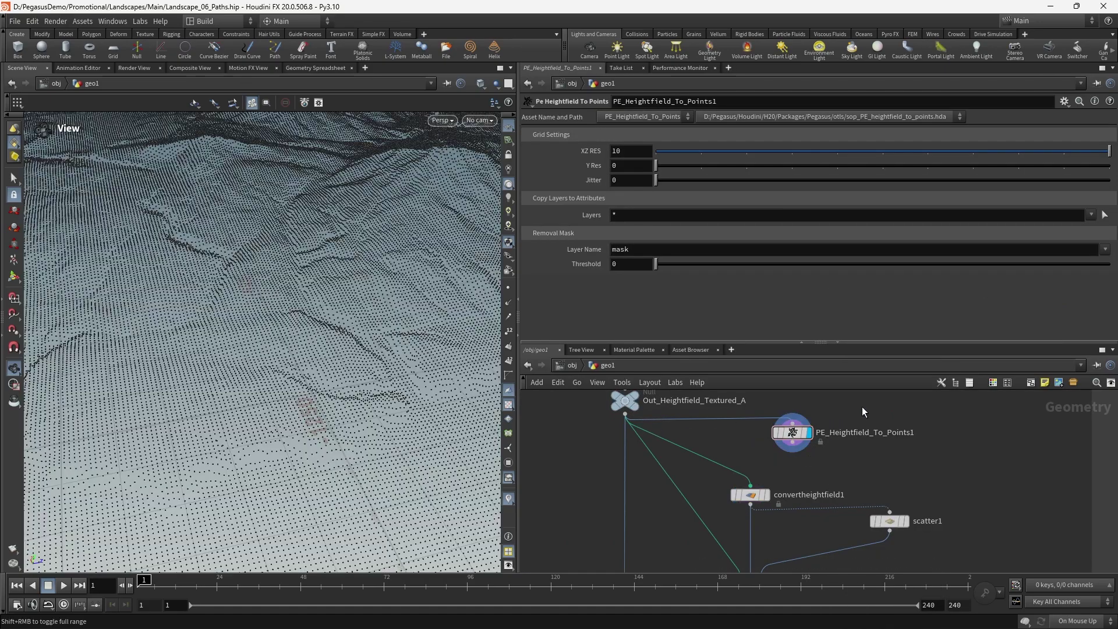
pyautogui.moveTo(862, 406); pyautogui.dragTo(781, 440)
pyautogui.moveTo(424, 440); pyautogui.dragTo(384, 363)
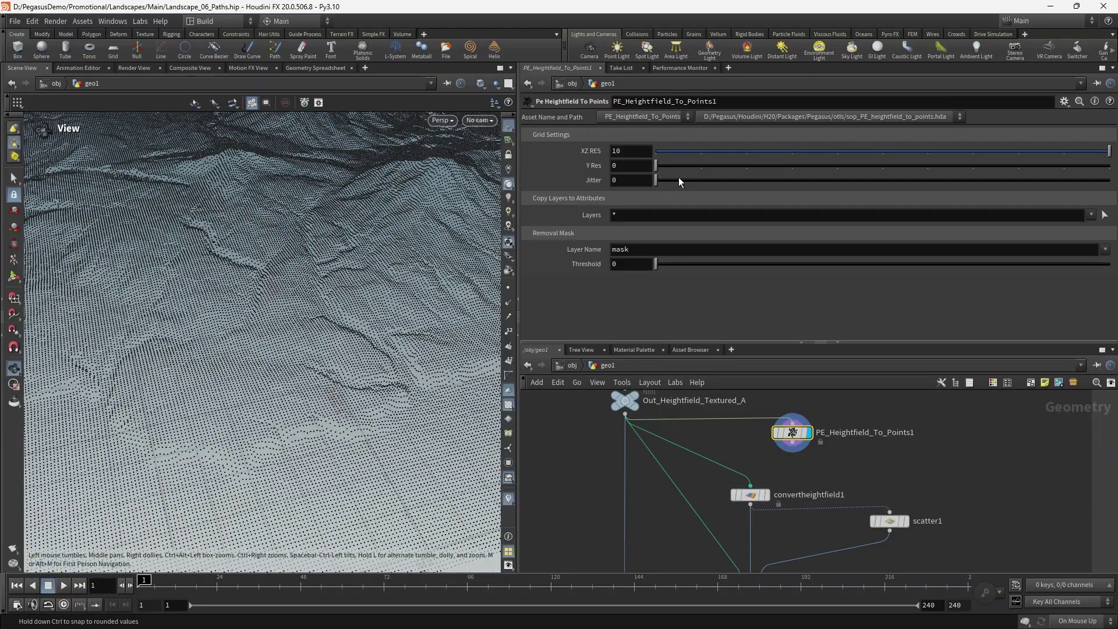
# - Try Jitter values of 3.81 and 2 on PE_Heightfield_To_Points1
pyautogui.moveTo(678, 180); pyautogui.dragTo(705, 181)
pyautogui.moveTo(765, 184); pyautogui.dragTo(829, 185)
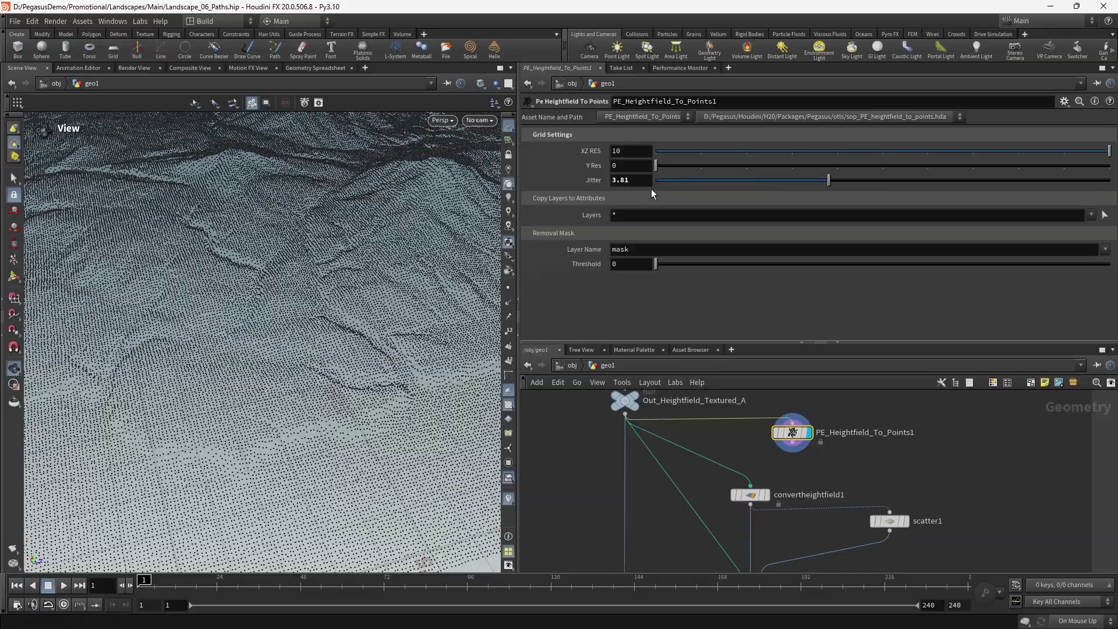
pyautogui.write('2')
pyautogui.press('Return')
pyautogui.moveTo(369, 292)
pyautogui.mouseDown()
pyautogui.moveTo(361, 337)
pyautogui.moveTo(373, 306)
pyautogui.moveTo(362, 282)
pyautogui.mouseUp()
# - Set the Jitter of PE_Heightfield_To_Points1 to 5 and inspect the scattered points
pyautogui.moveTo(627, 181); pyautogui.dragTo(609, 193)
pyautogui.write('5')
pyautogui.press('Return')
pyautogui.moveTo(362, 262); pyautogui.dragTo(314, 338)
# - Move convertheightfield1, scatter1 and PE_heightfield_paths1 further below PE_Heightfield_To_Points1 to make room in the network
pyautogui.scroll(-5, 841, 425)
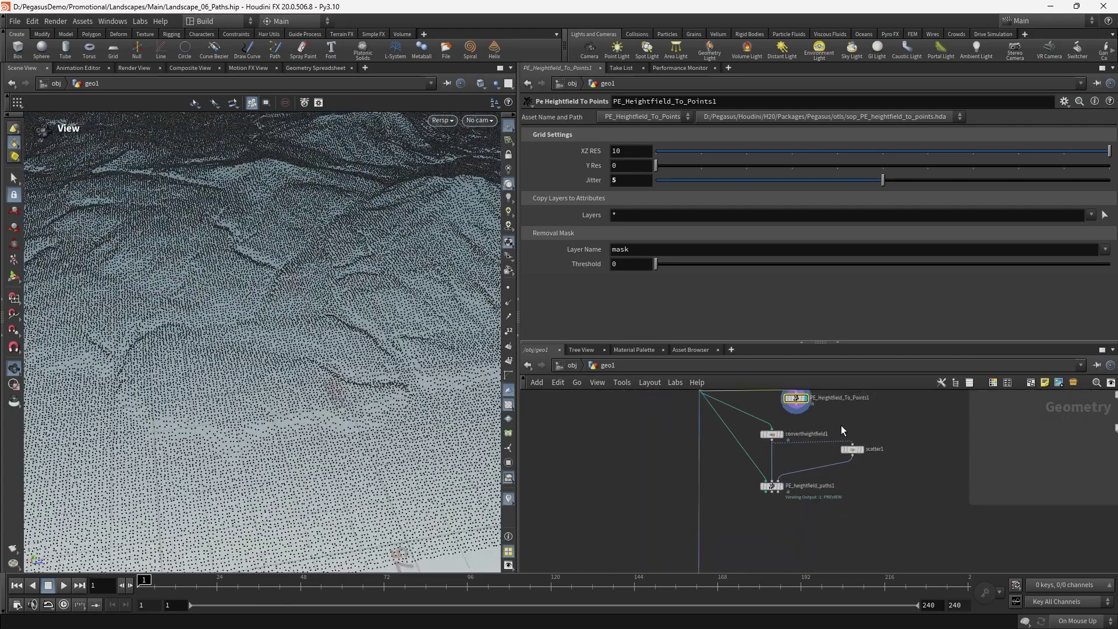
pyautogui.moveTo(902, 412); pyautogui.dragTo(732, 489)
pyautogui.scroll(3, 777, 474)
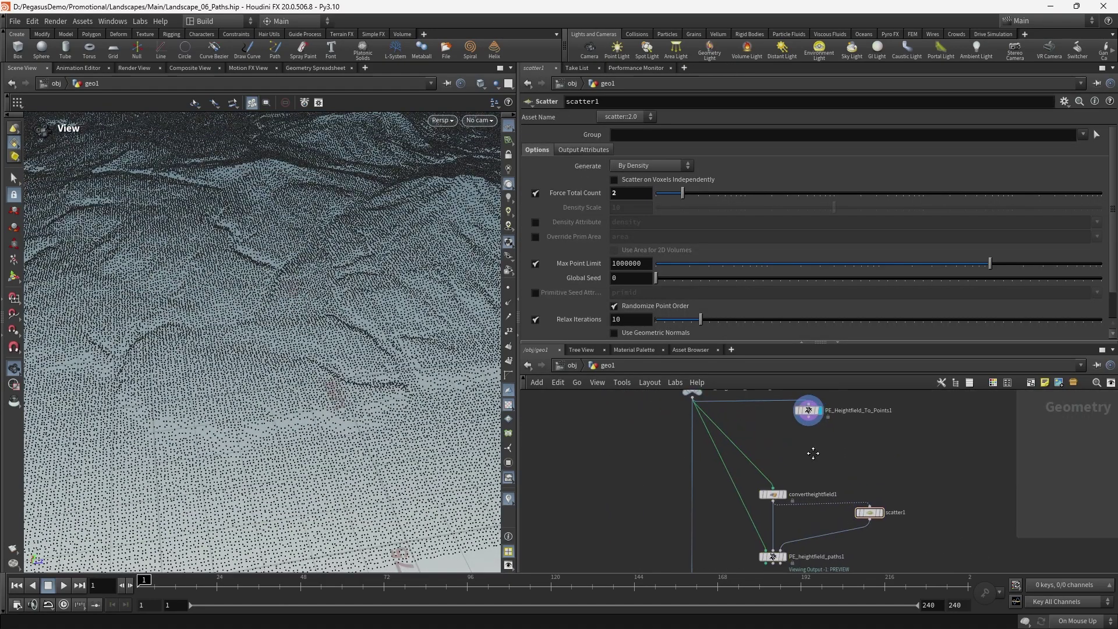
# - Add a Pe Anisotropic Connect Points node below PE_Heightfield_To_Points1 and connect that node's output to it
pyautogui.press('Tab')
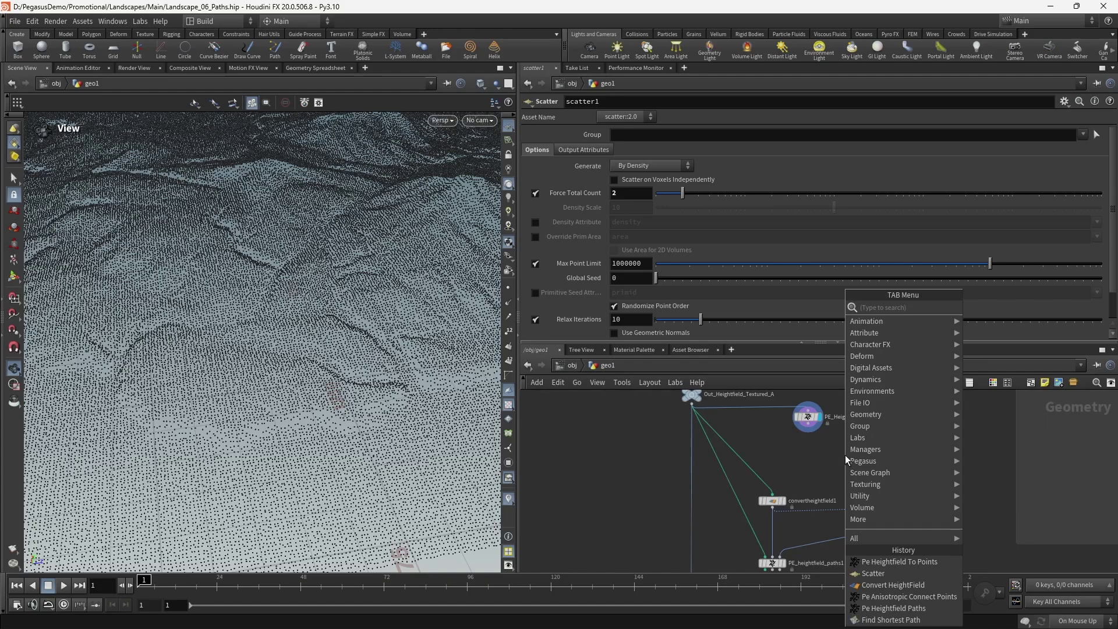
pyautogui.write('anisot')
pyautogui.press('Return')
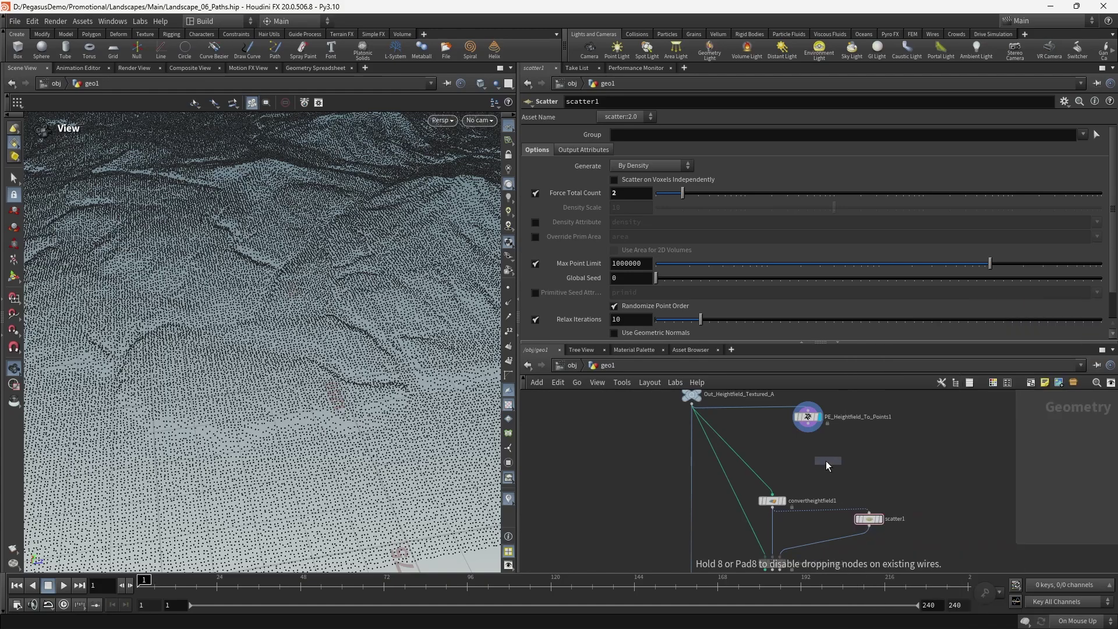
pyautogui.click(826, 460)
pyautogui.scroll(3, 825, 455)
pyautogui.moveTo(825, 460); pyautogui.dragTo(811, 451)
pyautogui.moveTo(850, 419); pyautogui.dragTo(849, 437, button='middle')
pyautogui.moveTo(787, 419); pyautogui.dragTo(794, 459)
# - Display PE_Anisotropic_Connect_Points1 and inspect the lines linking neighbouring points up close
pyautogui.moveTo(806, 472); pyautogui.dragTo(799, 467)
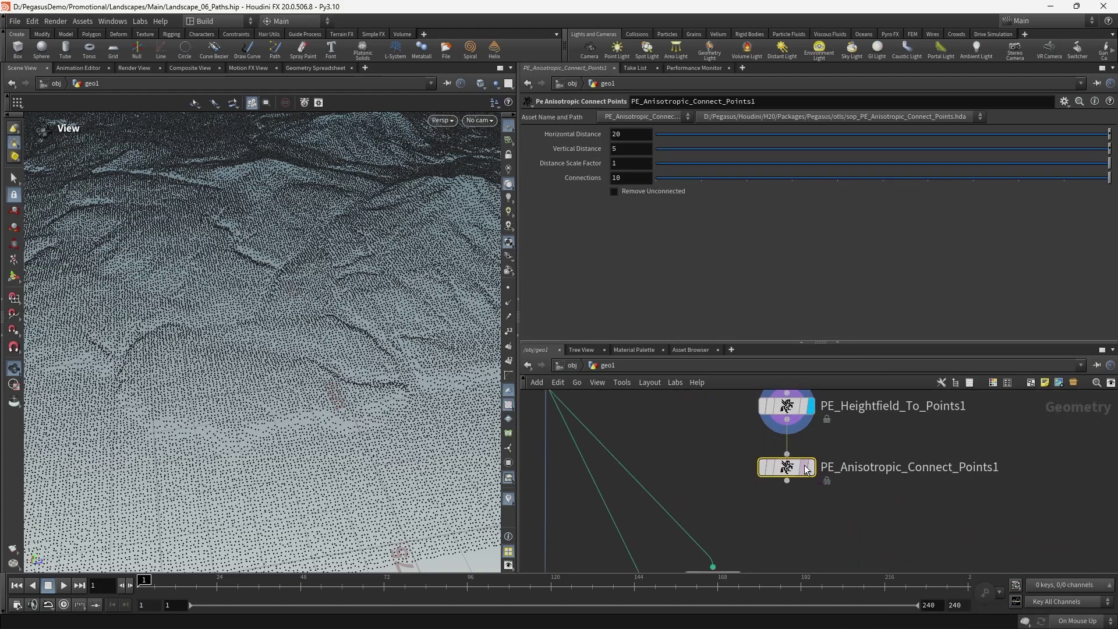
pyautogui.moveTo(819, 448)
pyautogui.moveTo(319, 369); pyautogui.dragTo(297, 374)
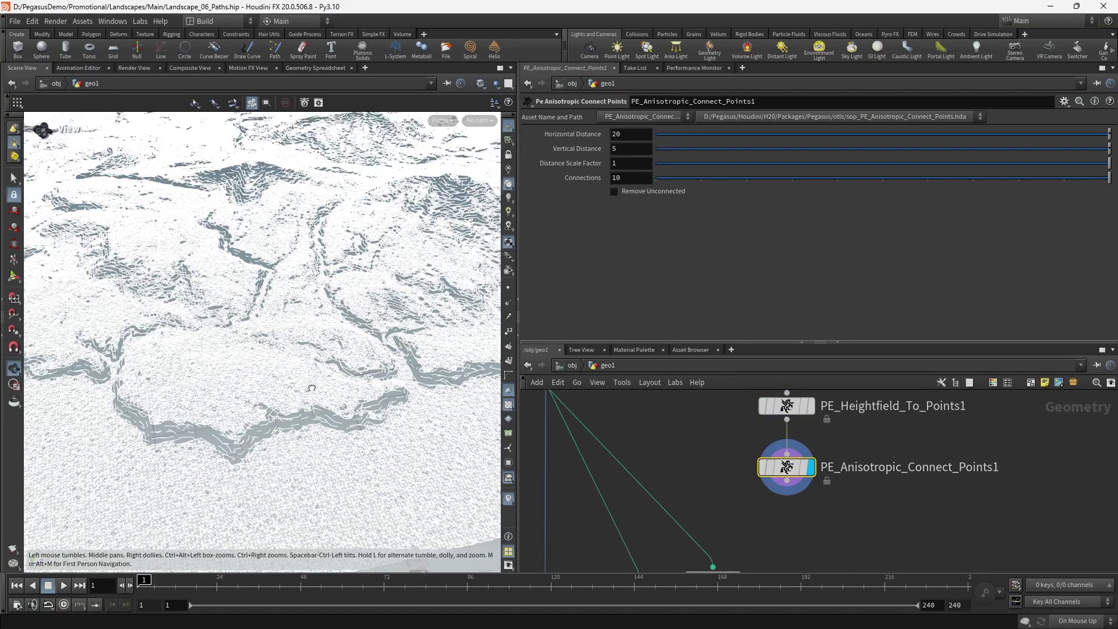
pyautogui.moveTo(297, 357); pyautogui.dragTo(341, 395, button='right')
pyautogui.moveTo(340, 396)
pyautogui.mouseDown()
pyautogui.moveTo(334, 373)
pyautogui.moveTo(330, 382)
pyautogui.mouseUp()
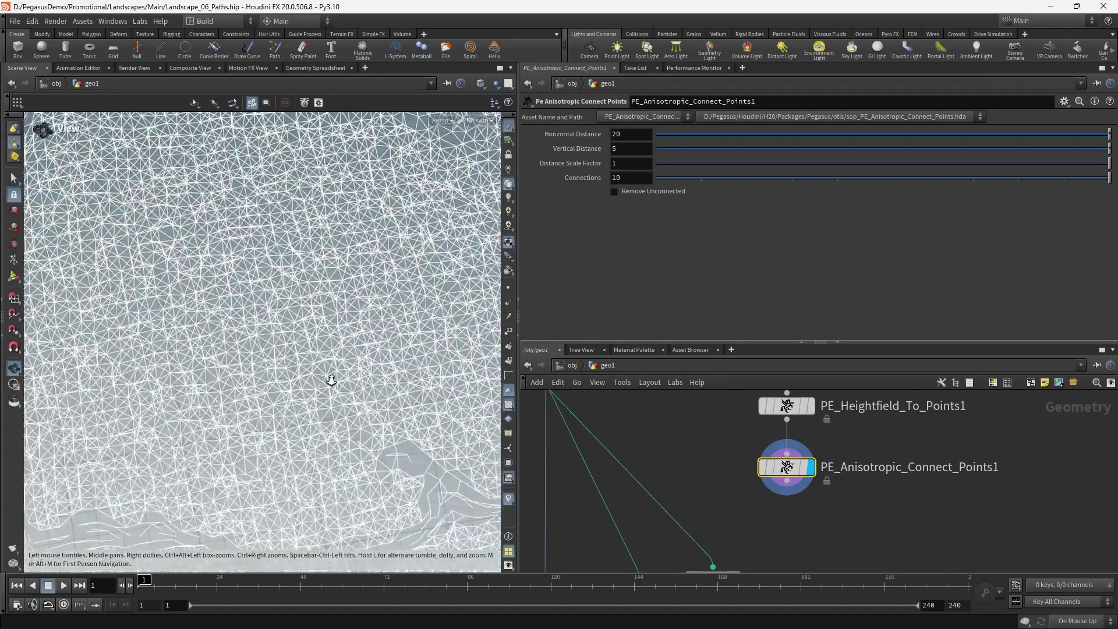
pyautogui.moveTo(330, 382)
pyautogui.mouseDown(button='right')
pyautogui.moveTo(337, 396)
pyautogui.moveTo(326, 375)
pyautogui.mouseUp(button='right')
pyautogui.moveTo(326, 376); pyautogui.dragTo(330, 361, button='middle')
pyautogui.moveTo(331, 361)
pyautogui.mouseDown()
pyautogui.moveTo(319, 370)
pyautogui.moveTo(305, 359)
pyautogui.moveTo(315, 364)
pyautogui.mouseUp()
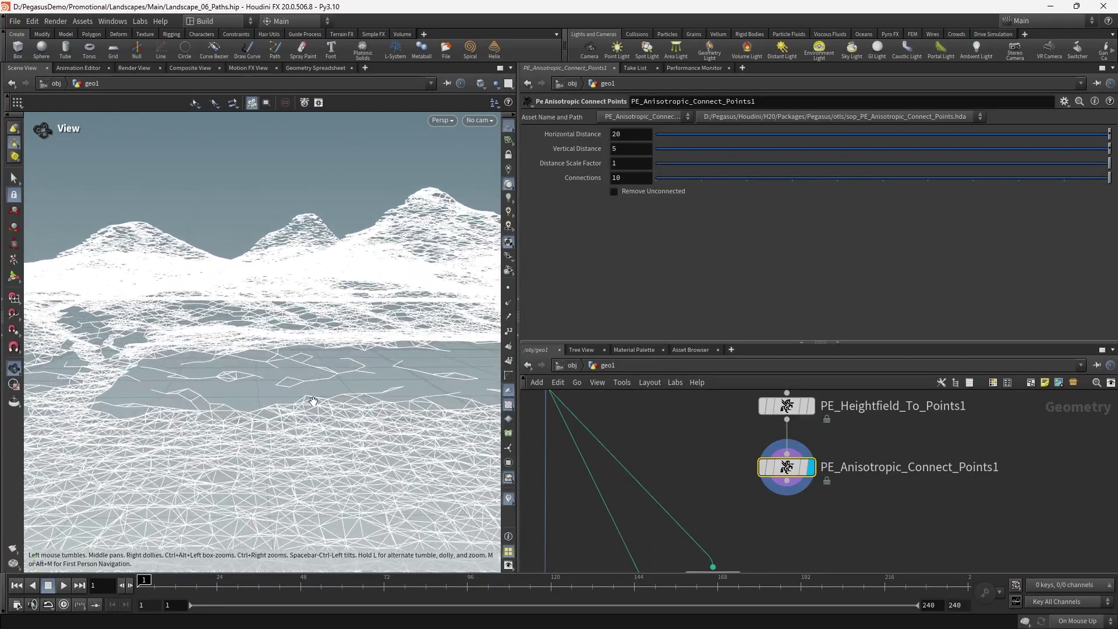
# - Examine where connections are missing along the cliffs and steep mountain slopes, from low angles, close up and from a distance
pyautogui.moveTo(360, 457); pyautogui.dragTo(390, 335)
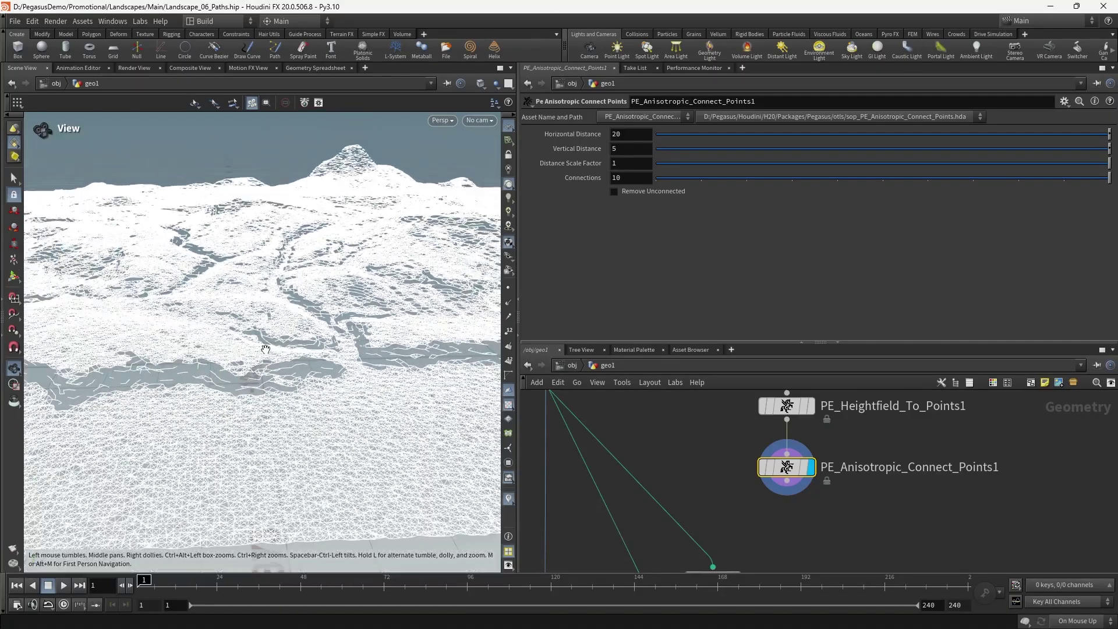
pyautogui.moveTo(301, 381); pyautogui.dragTo(283, 409)
pyautogui.moveTo(335, 319); pyautogui.dragTo(421, 314)
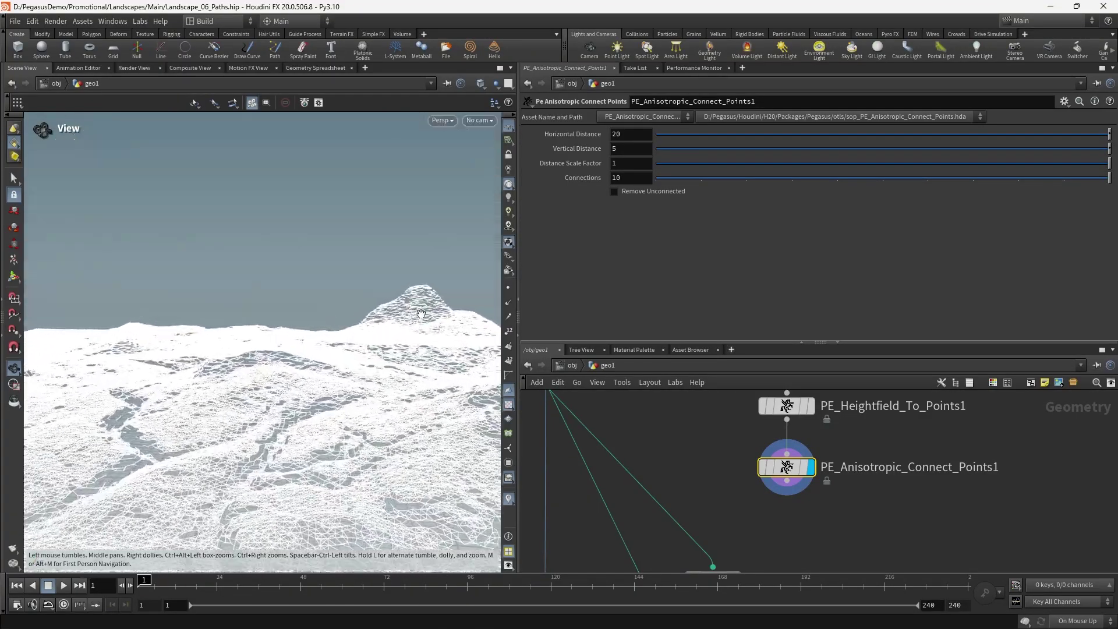
pyautogui.moveTo(277, 334); pyautogui.dragTo(329, 468, button='right')
pyautogui.moveTo(329, 468); pyautogui.dragTo(212, 426)
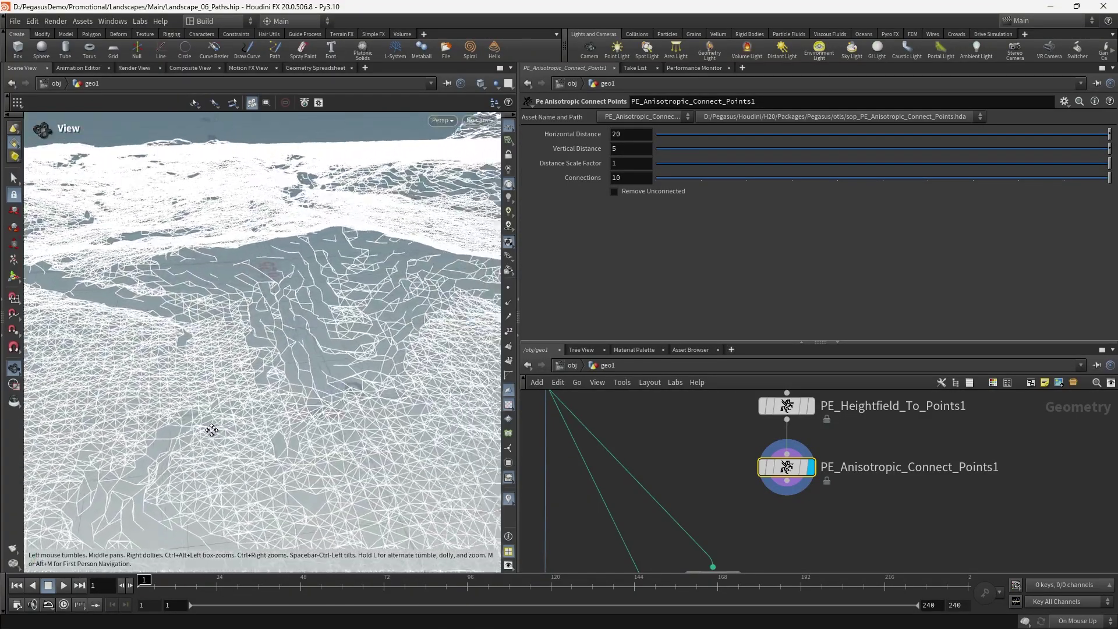
pyautogui.moveTo(212, 427); pyautogui.dragTo(316, 399, button='right')
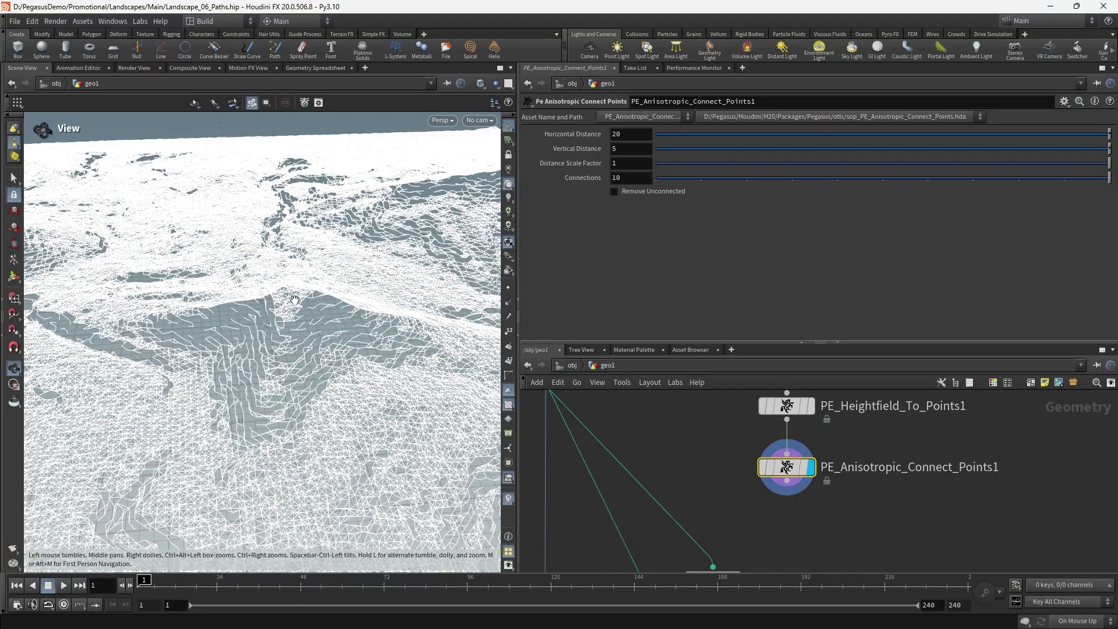
pyautogui.moveTo(295, 300); pyautogui.dragTo(330, 379)
pyautogui.moveTo(359, 378); pyautogui.dragTo(340, 430, button='right')
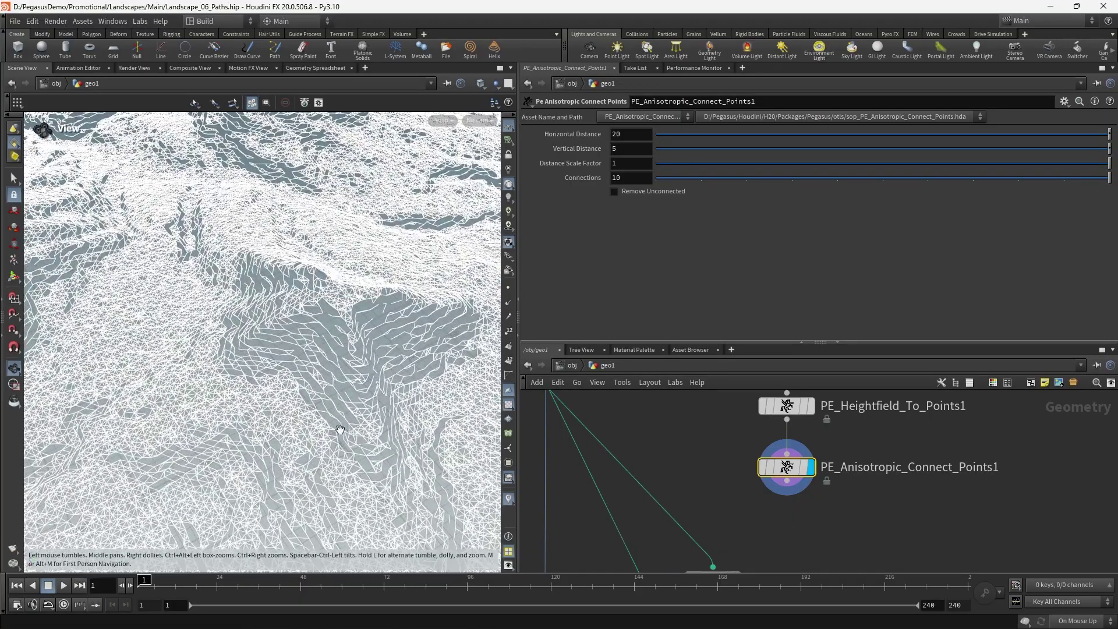
pyautogui.moveTo(324, 299); pyautogui.dragTo(309, 250, button='right')
pyautogui.moveTo(309, 251); pyautogui.dragTo(419, 355)
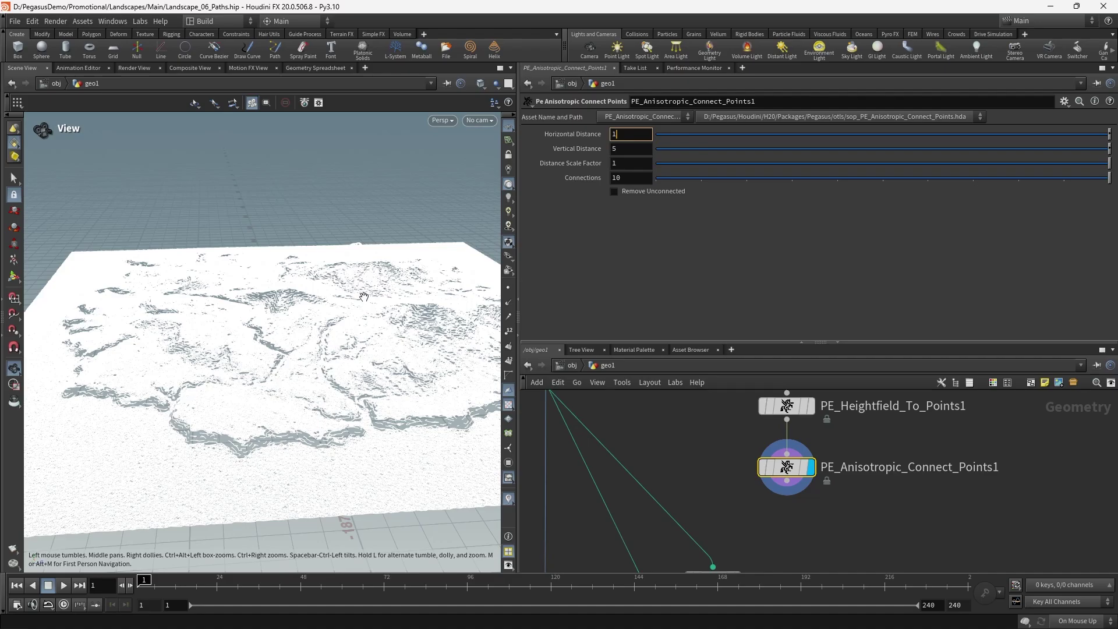
# - Try a smaller Horizontal Distance on PE_Anisotropic_Connect_Points1 and restore it to 20
pyautogui.moveTo(354, 328); pyautogui.dragTo(356, 344)
pyautogui.moveTo(349, 303); pyautogui.dragTo(378, 402, button='right')
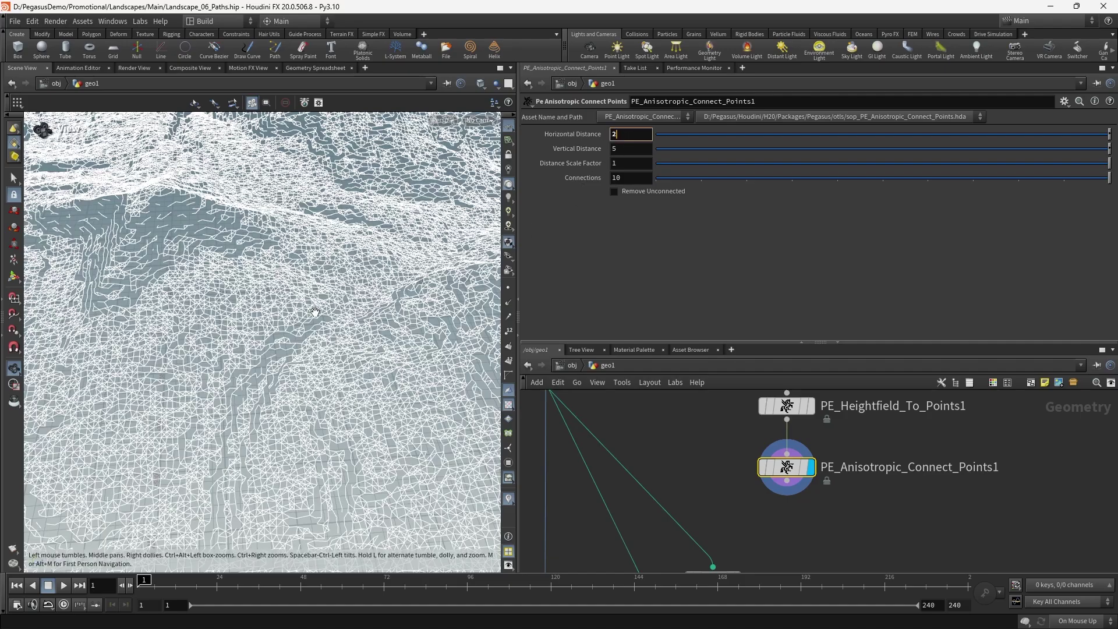
pyautogui.moveTo(359, 421); pyautogui.dragTo(354, 361, button='right')
pyautogui.moveTo(354, 361); pyautogui.dragTo(361, 332)
pyautogui.moveTo(361, 332); pyautogui.dragTo(370, 375, button='right')
pyautogui.moveTo(370, 376); pyautogui.dragTo(326, 408)
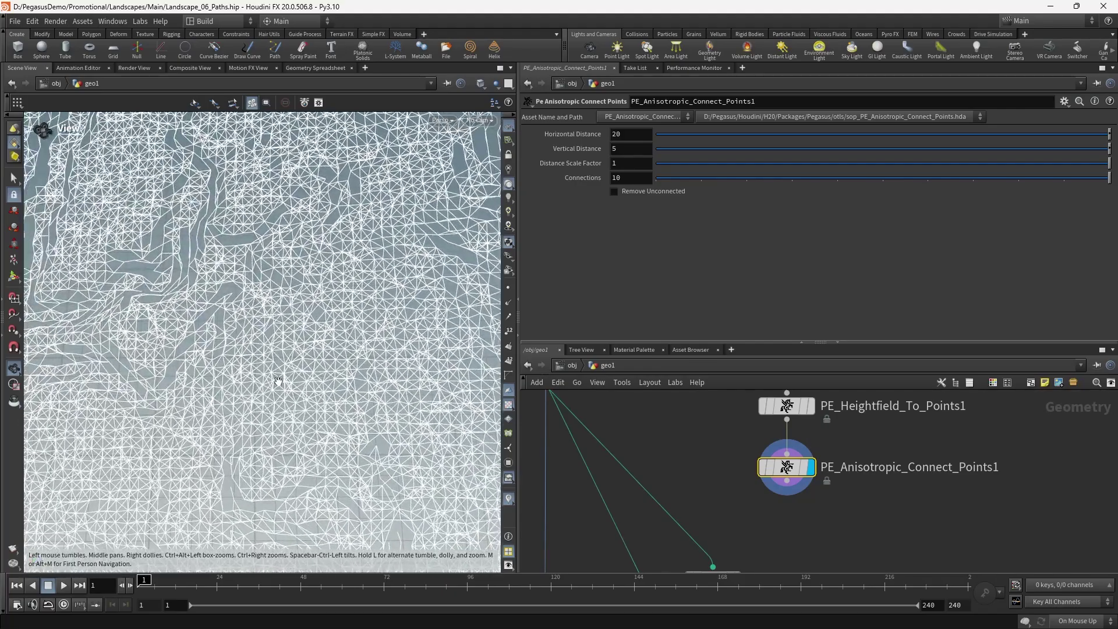
# - Inspect the connection density on the flat ground and gentle slopes from close up
pyautogui.moveTo(326, 407); pyautogui.dragTo(278, 394, button='middle')
pyautogui.moveTo(278, 394); pyautogui.dragTo(372, 365, button='right')
pyautogui.moveTo(372, 364); pyautogui.dragTo(296, 400)
pyautogui.moveTo(293, 279); pyautogui.dragTo(320, 302, button='right')
pyautogui.moveTo(320, 302); pyautogui.dragTo(316, 375, button='middle')
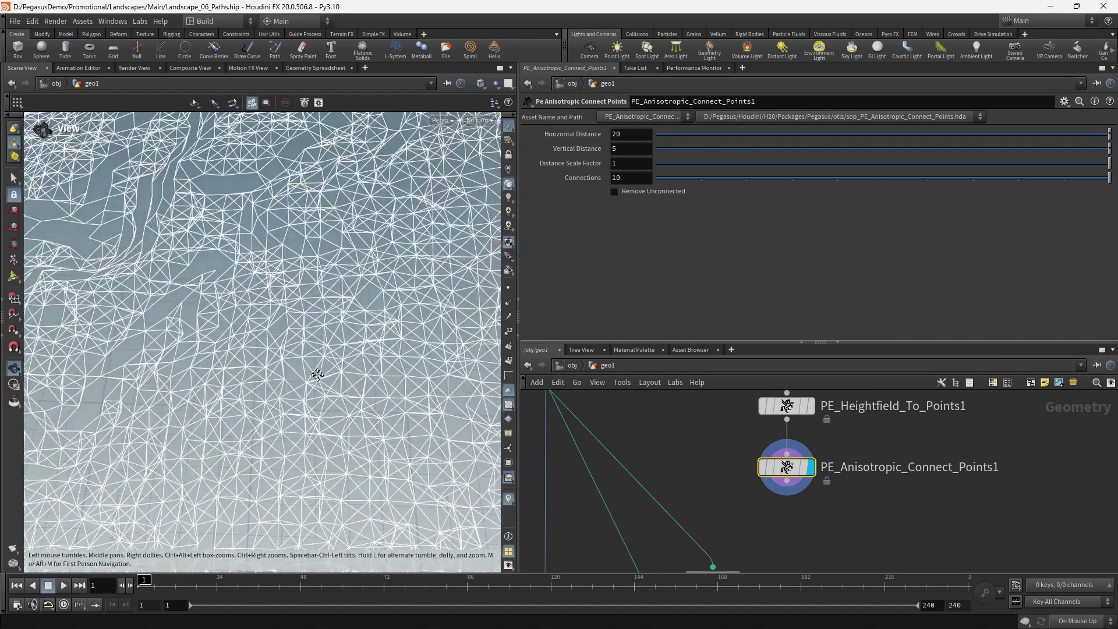
# - Enable Remove Unconnected on PE_Anisotropic_Connect_Points1 and inspect the mountain slopes
pyautogui.moveTo(316, 375); pyautogui.dragTo(380, 400)
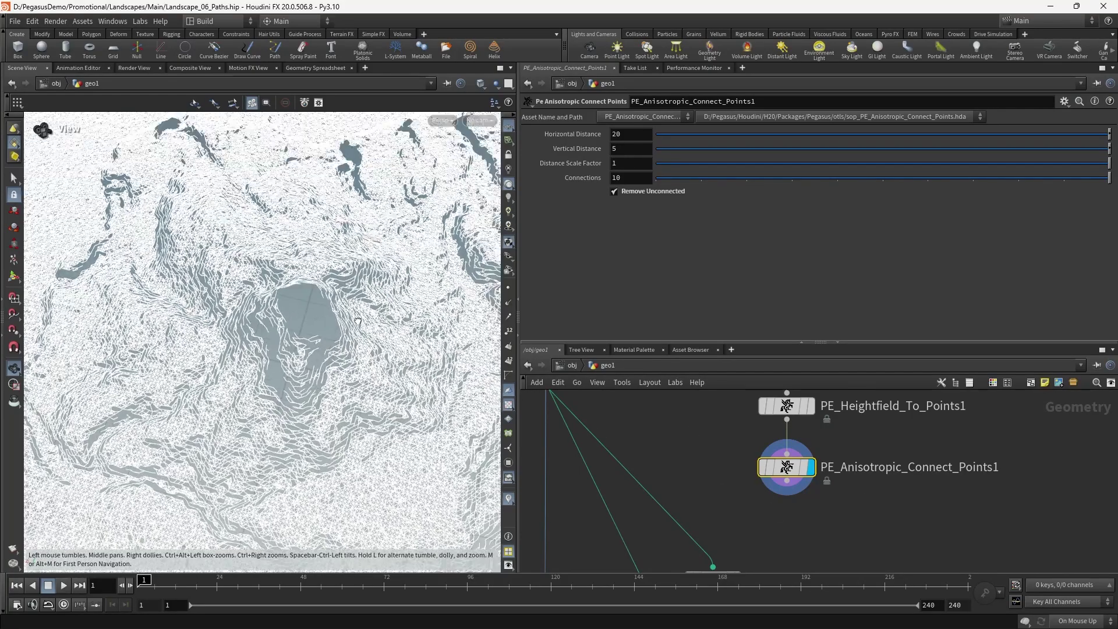
pyautogui.moveTo(340, 324); pyautogui.dragTo(310, 344)
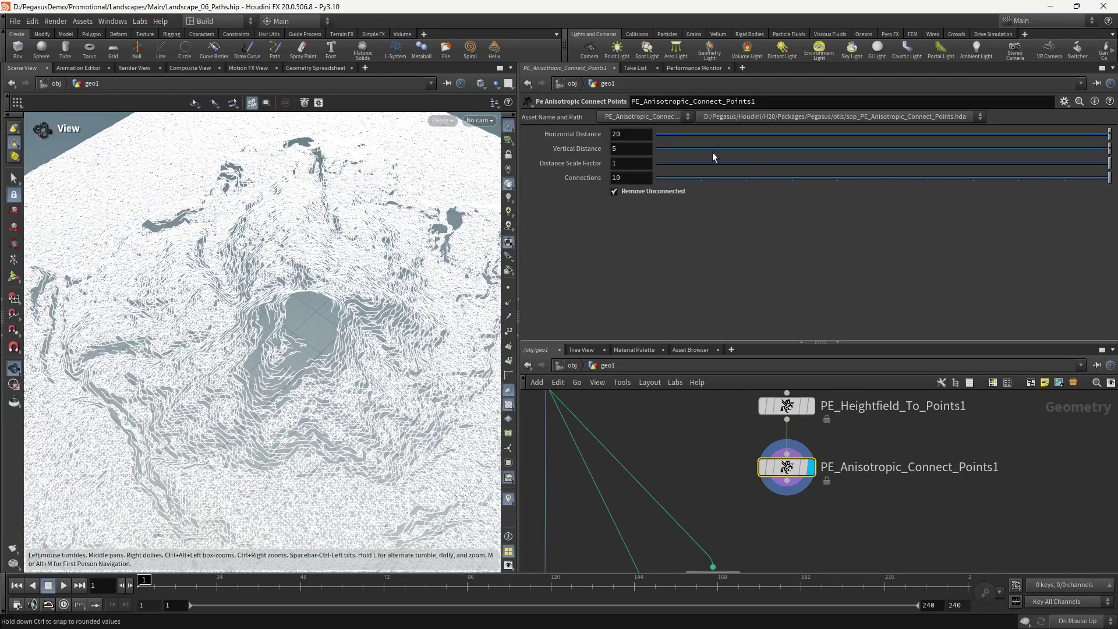
# - Set Vertical Distance on PE_Anisotropic_Connect_Points1 to 6 and inspect the connections across the cliffs and slopes
pyautogui.moveTo(338, 289); pyautogui.dragTo(259, 306)
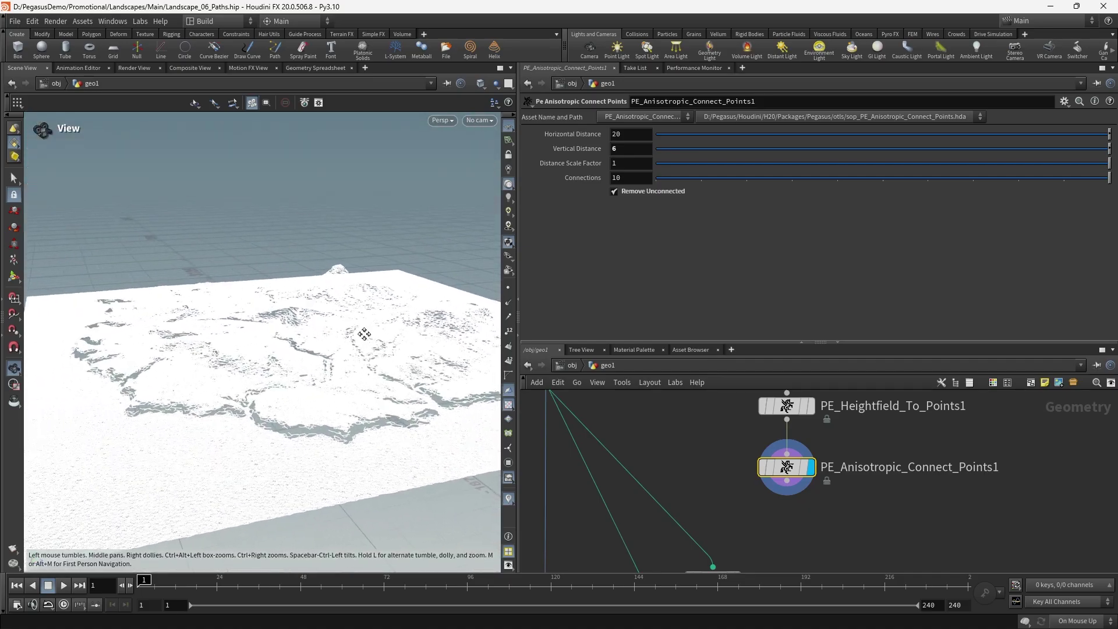
pyautogui.moveTo(363, 334); pyautogui.dragTo(360, 381)
pyautogui.scroll(10, 358, 385)
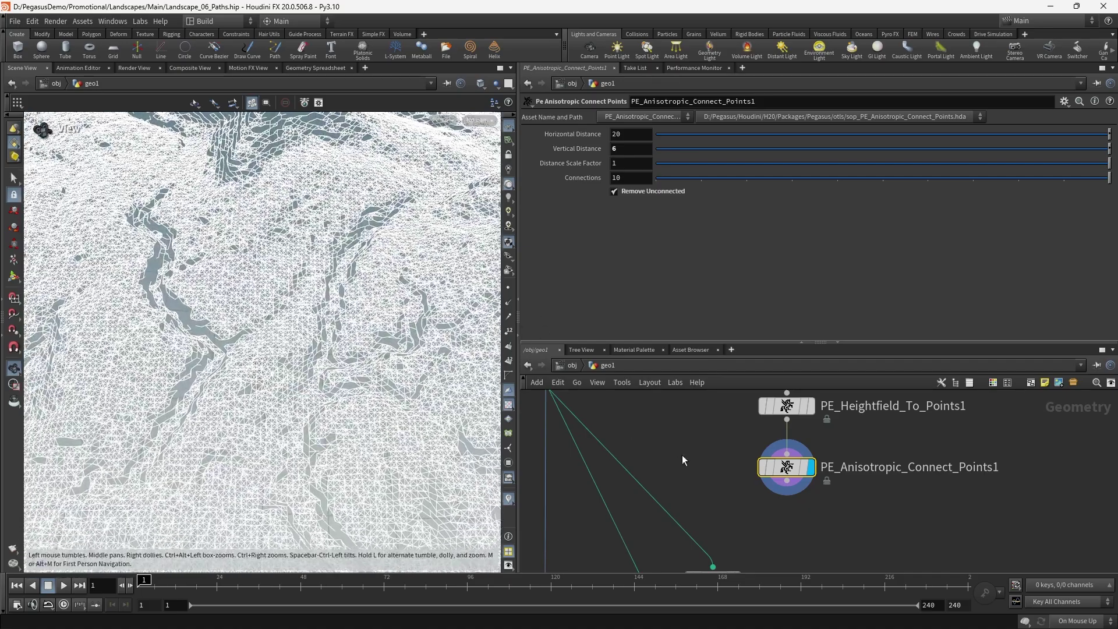
# - Display the PE_heightfield_paths1 preview and view the path's whole route across the terrain
pyautogui.scroll(-4, 682, 460)
pyautogui.moveTo(725, 515); pyautogui.dragTo(752, 409, button='middle')
pyautogui.click(706, 504)
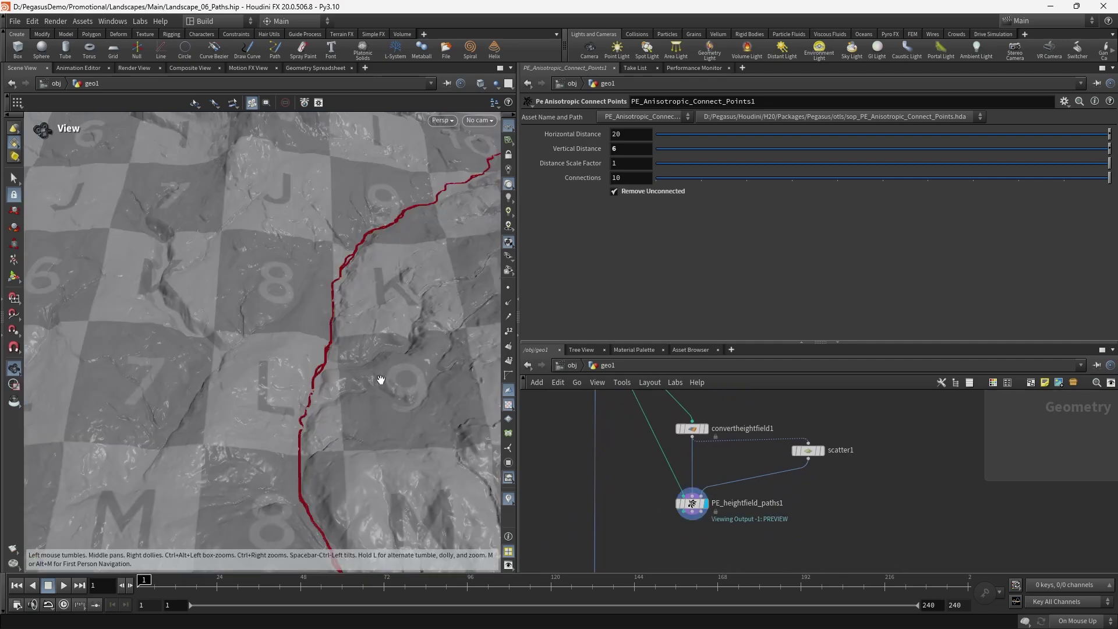
pyautogui.moveTo(381, 379); pyautogui.dragTo(382, 310)
pyautogui.scroll(-3, 741, 447)
pyautogui.moveTo(745, 441); pyautogui.dragTo(734, 475, button='middle')
pyautogui.moveTo(336, 307); pyautogui.dragTo(303, 346)
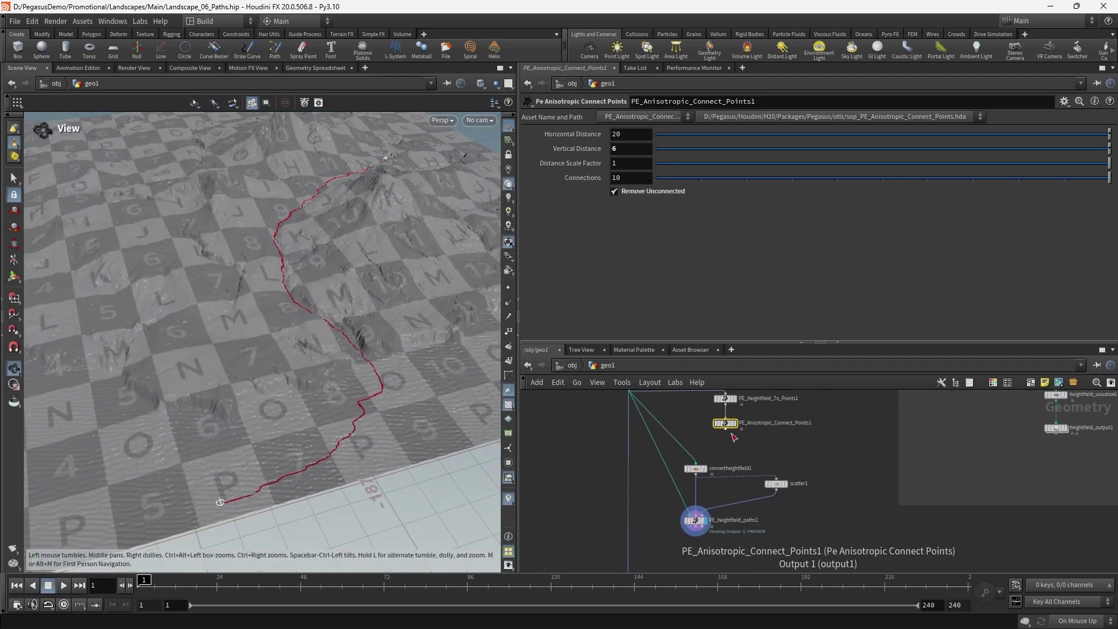
# - Connect PE_Anisotropic_Connect_Points1 to PE_heightfield_paths1 and scatter1 in place of convertheightfield1, and inspect the new route
pyautogui.moveTo(726, 429); pyautogui.dragTo(707, 508)
pyautogui.moveTo(739, 462); pyautogui.dragTo(776, 478)
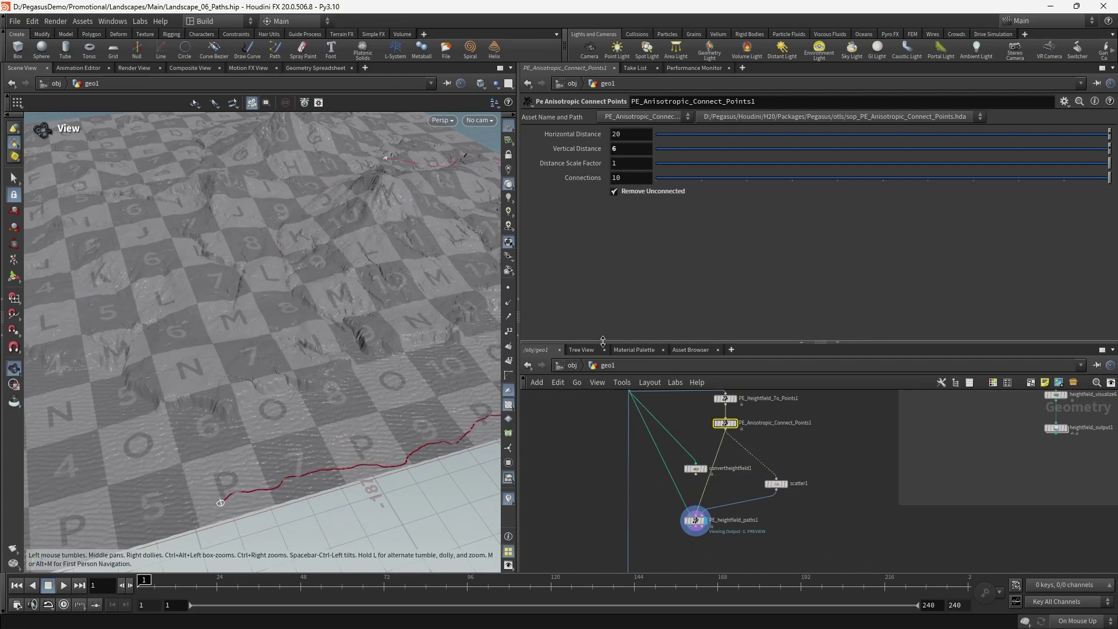
pyautogui.moveTo(373, 231); pyautogui.dragTo(395, 259)
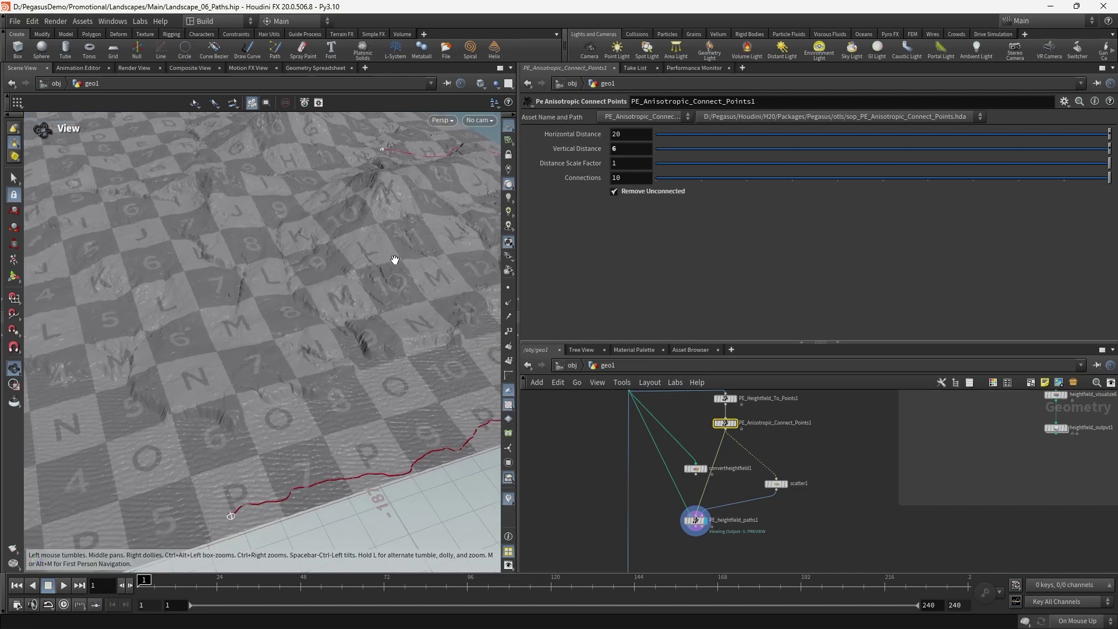
pyautogui.scroll(-5, 355, 297)
pyautogui.moveTo(354, 297); pyautogui.dragTo(328, 414)
pyautogui.scroll(4, 359, 317)
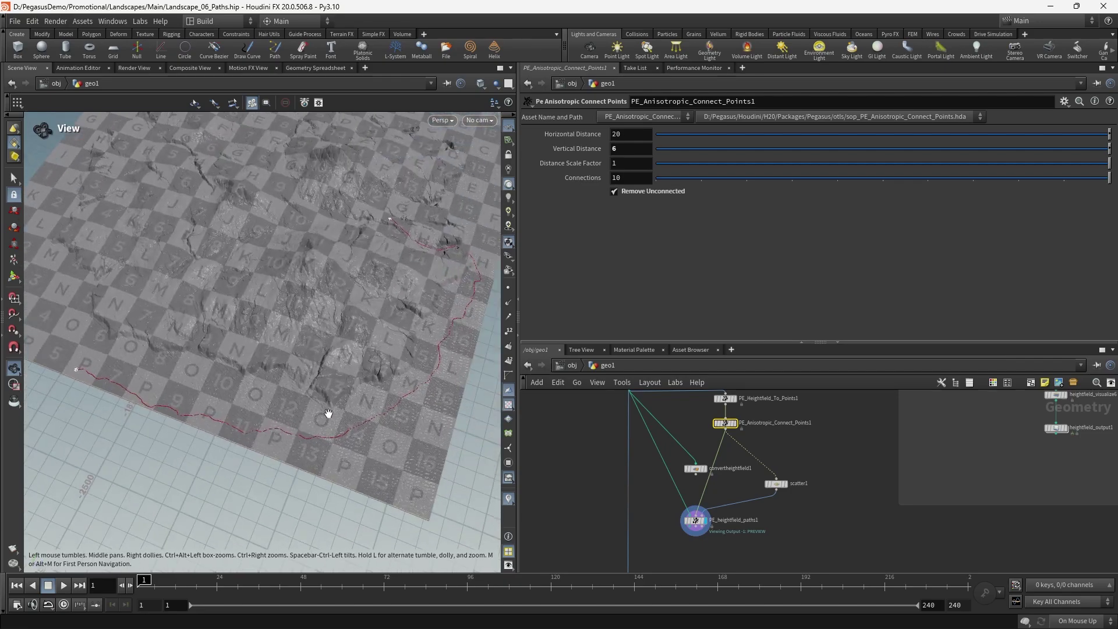
pyautogui.moveTo(455, 243); pyautogui.dragTo(294, 385)
pyautogui.scroll(-4, 294, 338)
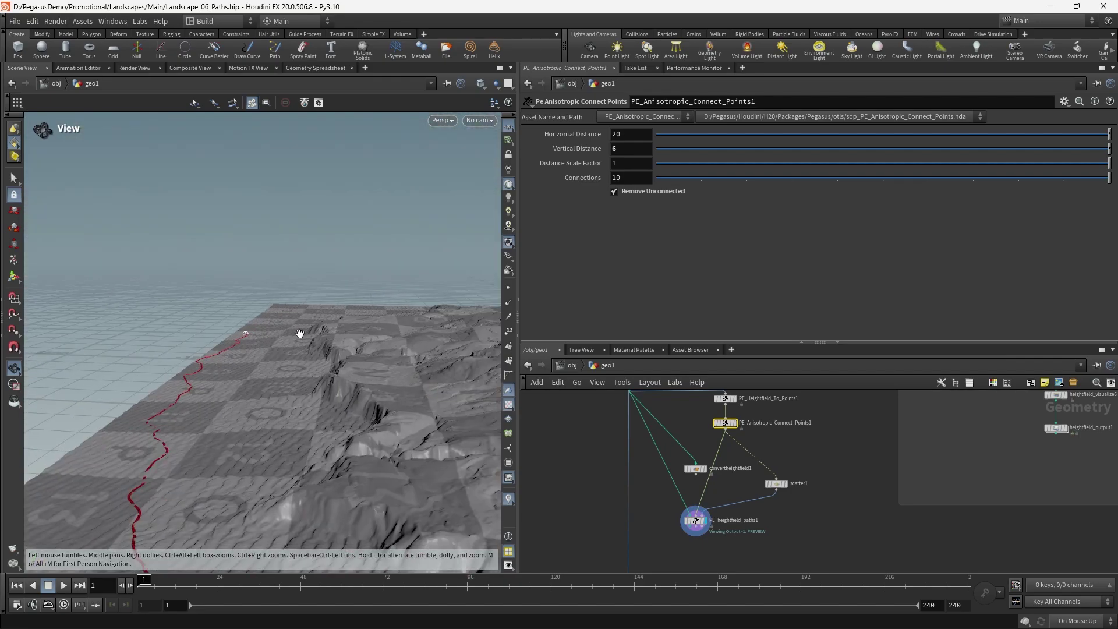
pyautogui.moveTo(297, 334); pyautogui.dragTo(393, 403)
# - Display PE_Heightfield_To_Points1 and set its Removal Mask layer name to height
pyautogui.moveTo(746, 413); pyautogui.dragTo(738, 455, button='middle')
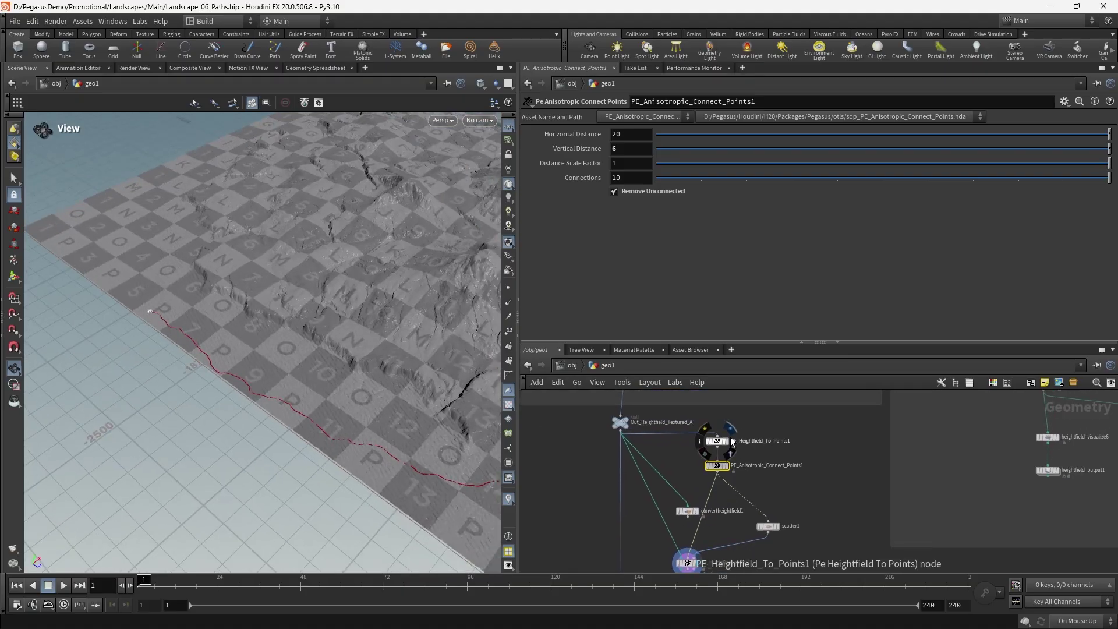
pyautogui.click(726, 441)
pyautogui.moveTo(763, 425); pyautogui.dragTo(721, 447)
pyautogui.moveTo(233, 407); pyautogui.dragTo(342, 375)
pyautogui.scroll(-3, 342, 374)
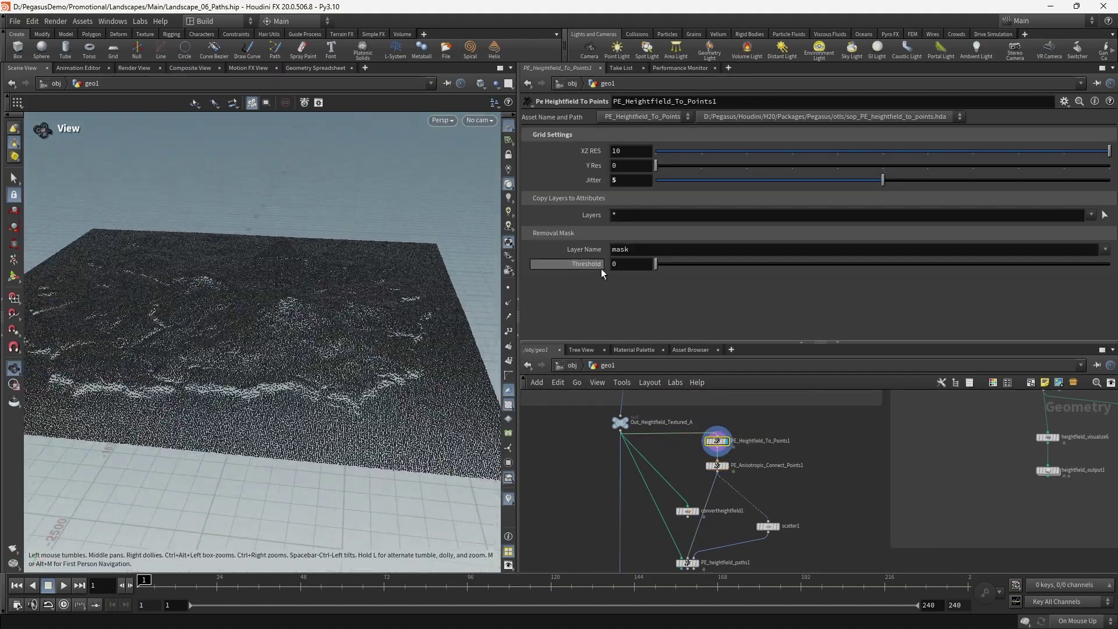
pyautogui.moveTo(422, 258); pyautogui.dragTo(433, 275)
pyautogui.moveTo(659, 252); pyautogui.dragTo(549, 253)
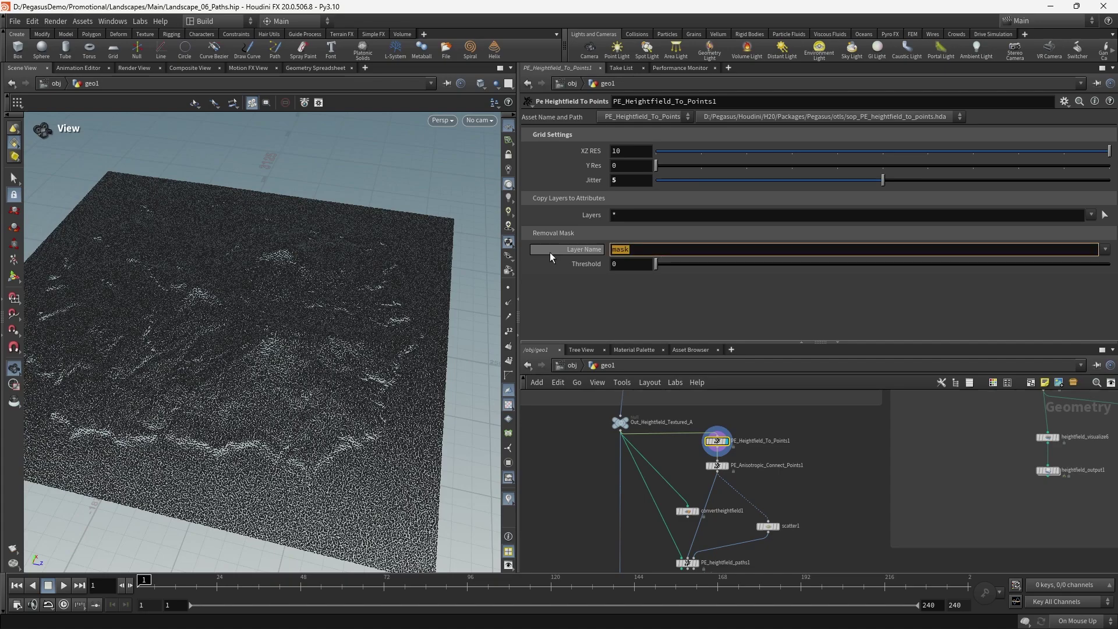
pyautogui.write('height')
pyautogui.press('Return')
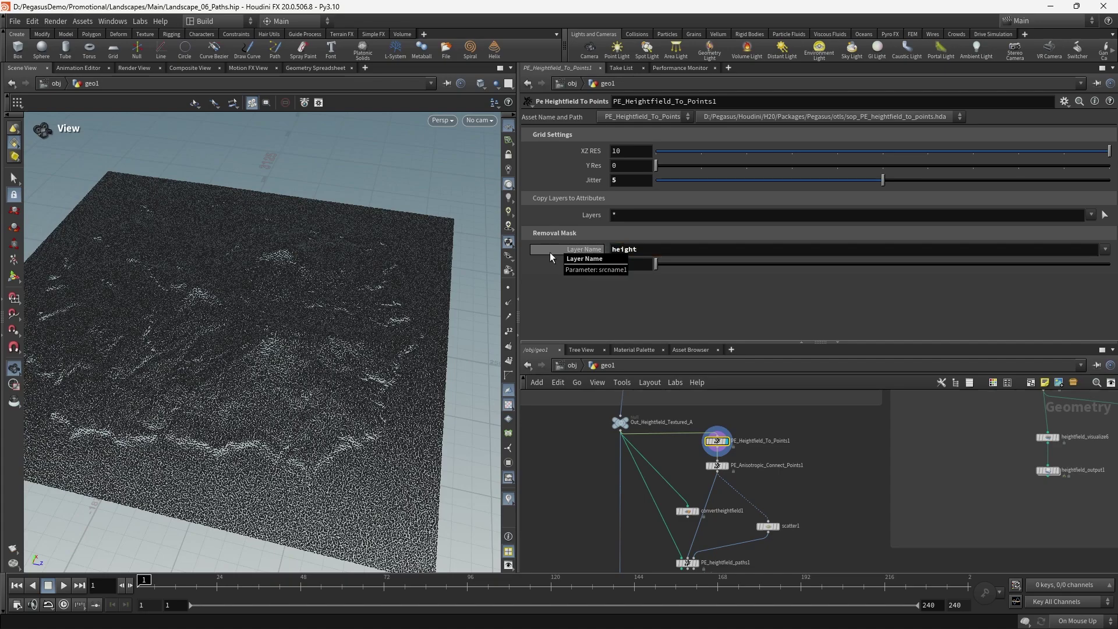
# - Raise the Removal Mask Threshold in stages to 50 to remove the low-lying points around the mountains
pyautogui.moveTo(377, 313); pyautogui.dragTo(335, 312)
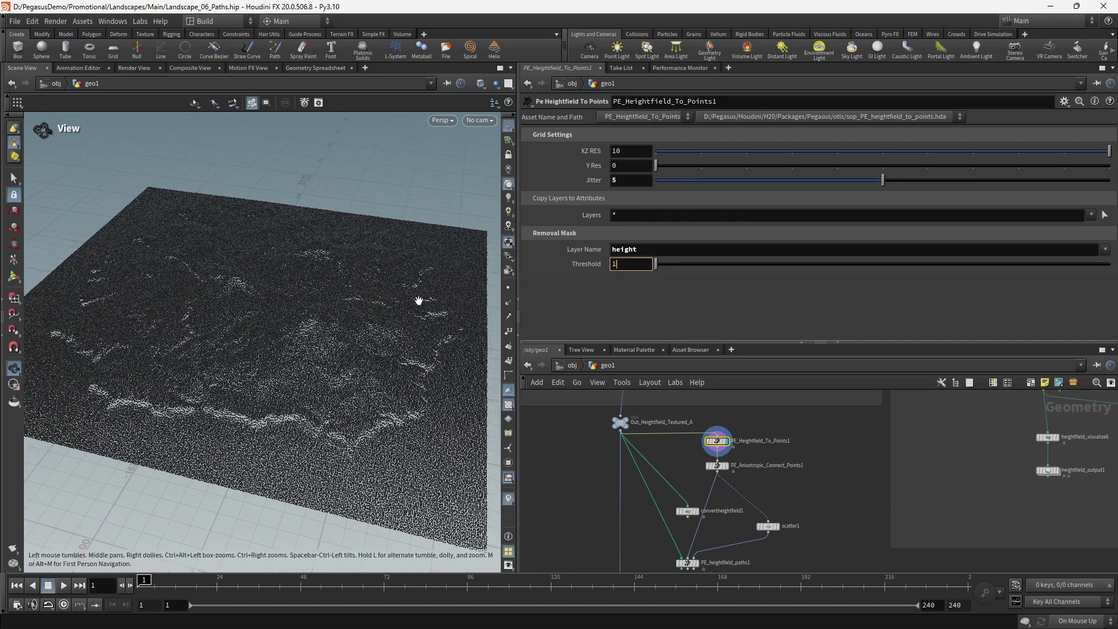
pyautogui.press('Return')
pyautogui.write('2')
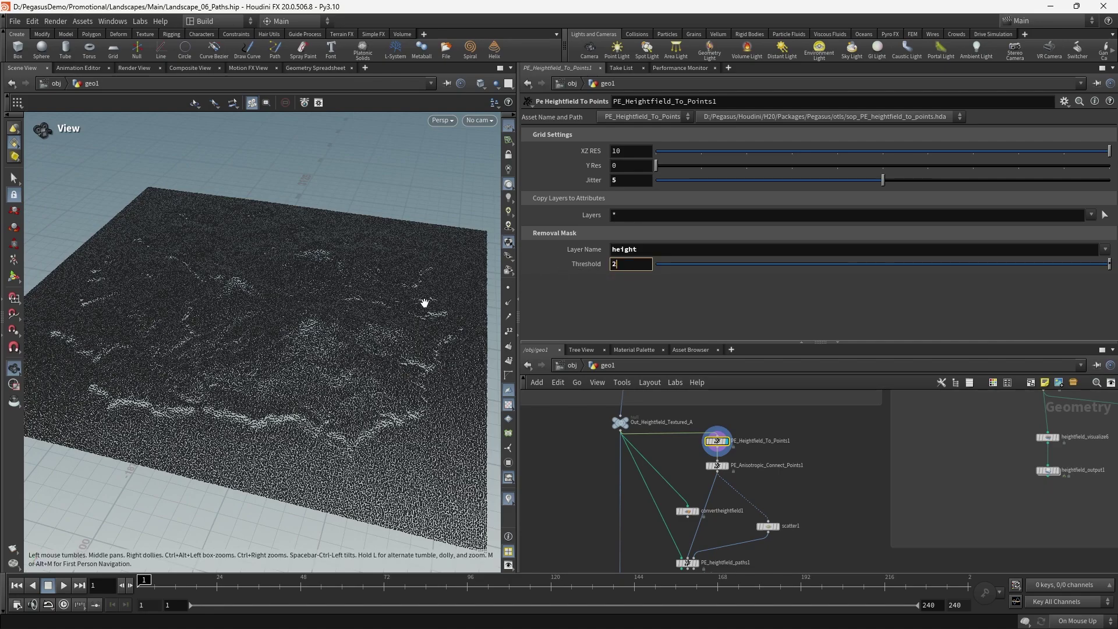
pyautogui.write('0')
pyautogui.press('Return')
pyautogui.moveTo(424, 304); pyautogui.dragTo(392, 373)
pyautogui.doubleClick(630, 265)
pyautogui.write('3')
pyautogui.doubleClick(631, 263)
pyautogui.write('40')
pyautogui.press('Return')
pyautogui.write('50')
pyautogui.press('Return')
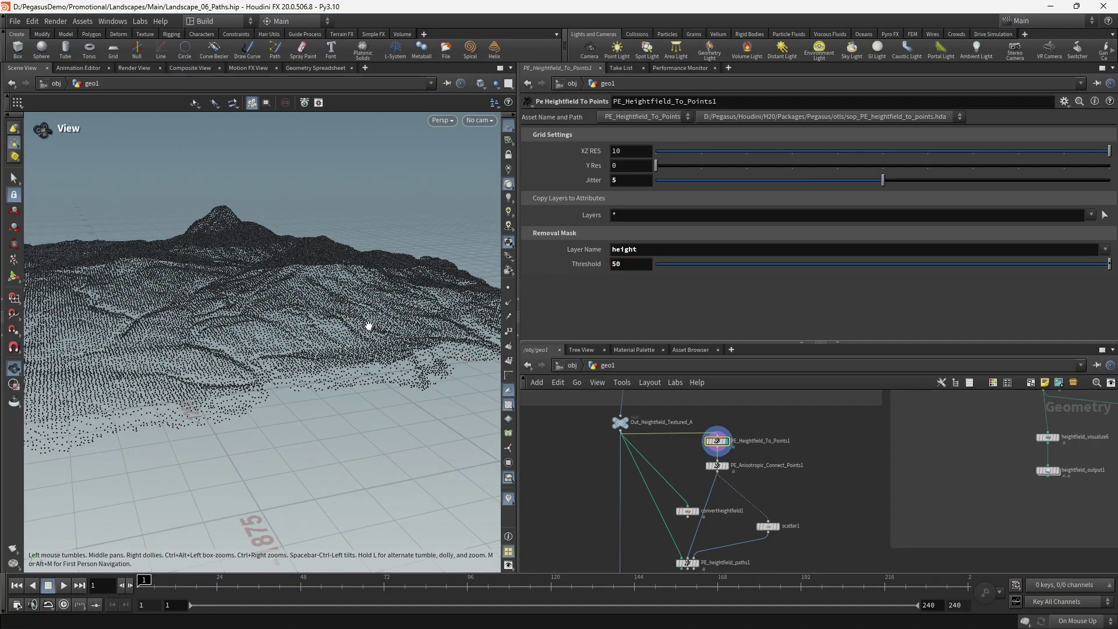
pyautogui.moveTo(369, 319); pyautogui.dragTo(343, 338)
# - Display PE_heightfield_paths1 and preview its terrain as Height & Mask
pyautogui.moveTo(809, 560); pyautogui.dragTo(812, 475, button='middle')
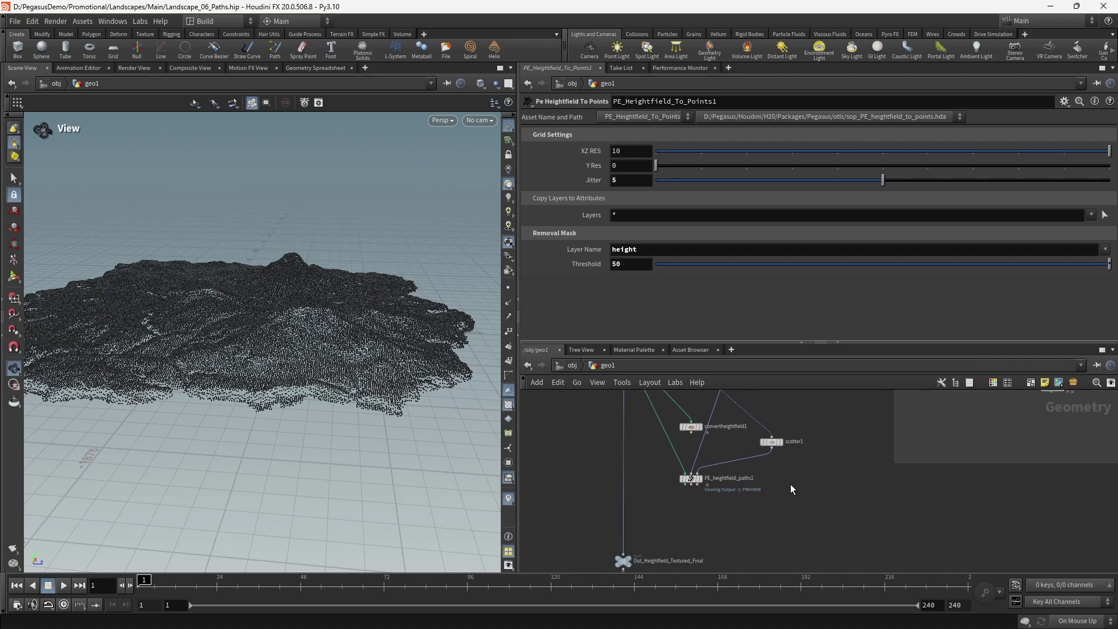
pyautogui.click(701, 477)
pyautogui.moveTo(280, 290); pyautogui.dragTo(272, 318)
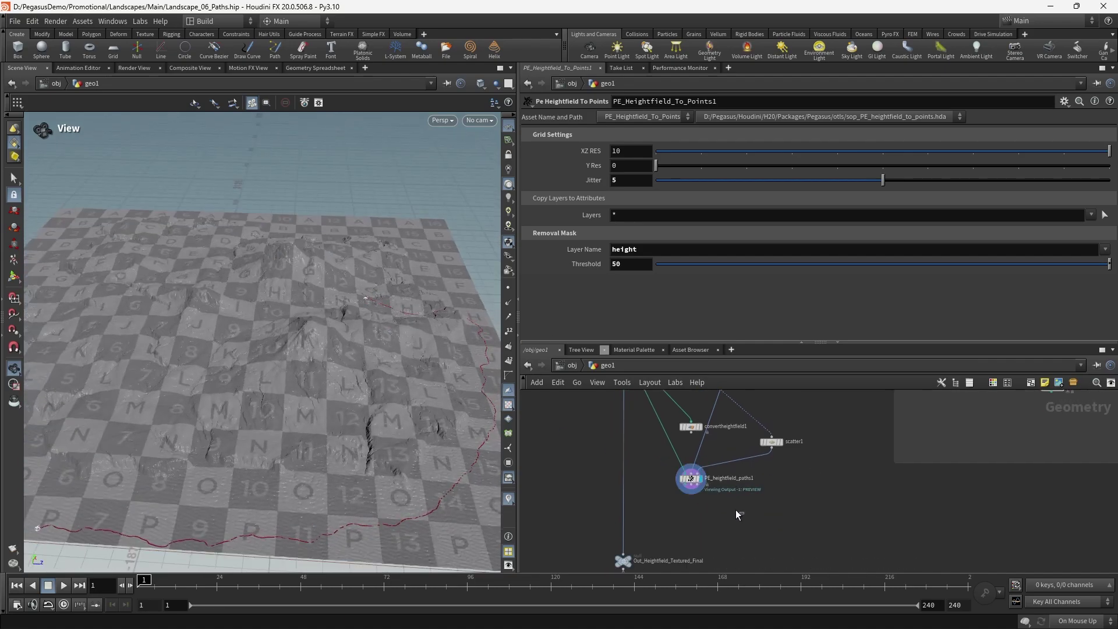
pyautogui.click(691, 478)
pyautogui.moveTo(326, 349); pyautogui.dragTo(196, 478)
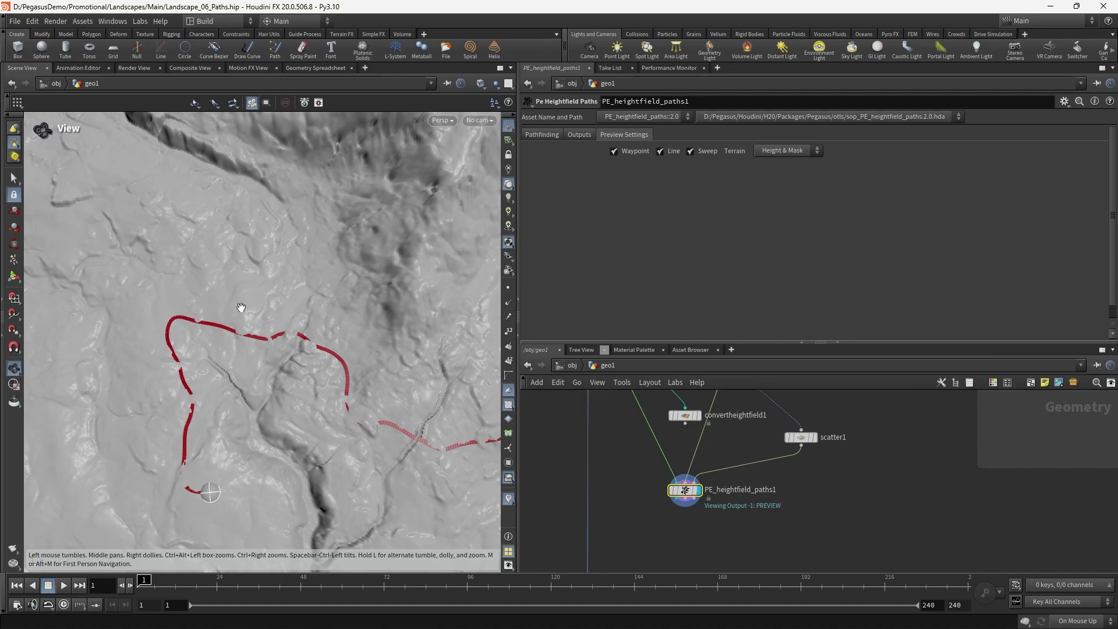
# - Examine how the path follows the mountain slopes, from close up and from low angles
pyautogui.moveTo(241, 308); pyautogui.dragTo(150, 416)
pyautogui.moveTo(407, 329); pyautogui.dragTo(140, 446, button='middle')
pyautogui.moveTo(294, 315); pyautogui.dragTo(399, 310)
pyautogui.scroll(5, 378, 346)
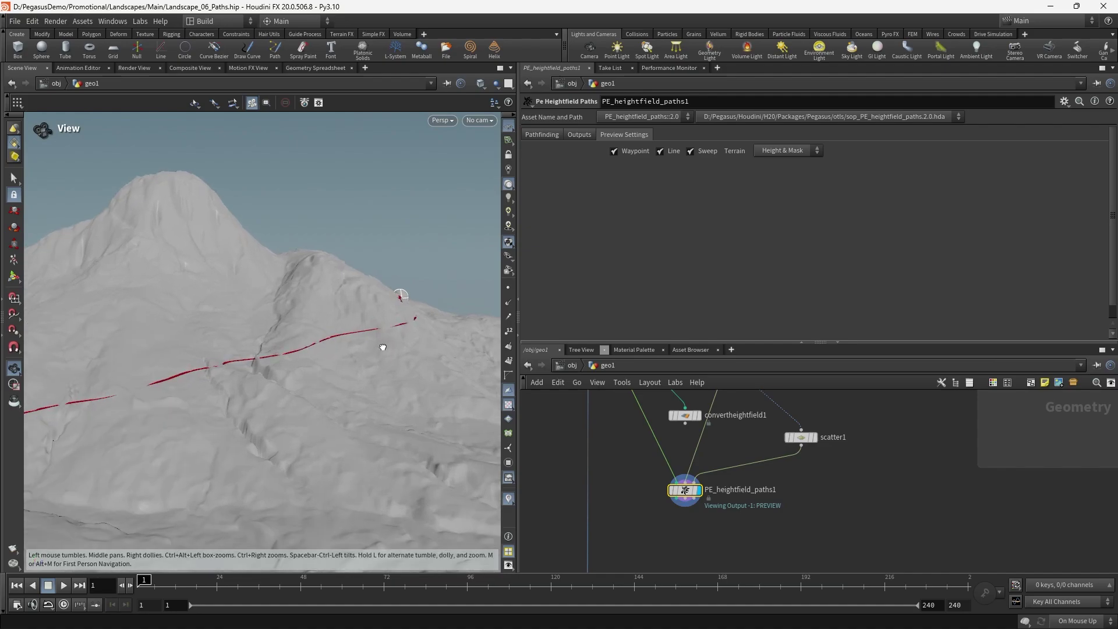
pyautogui.moveTo(382, 347); pyautogui.dragTo(211, 401, button='middle')
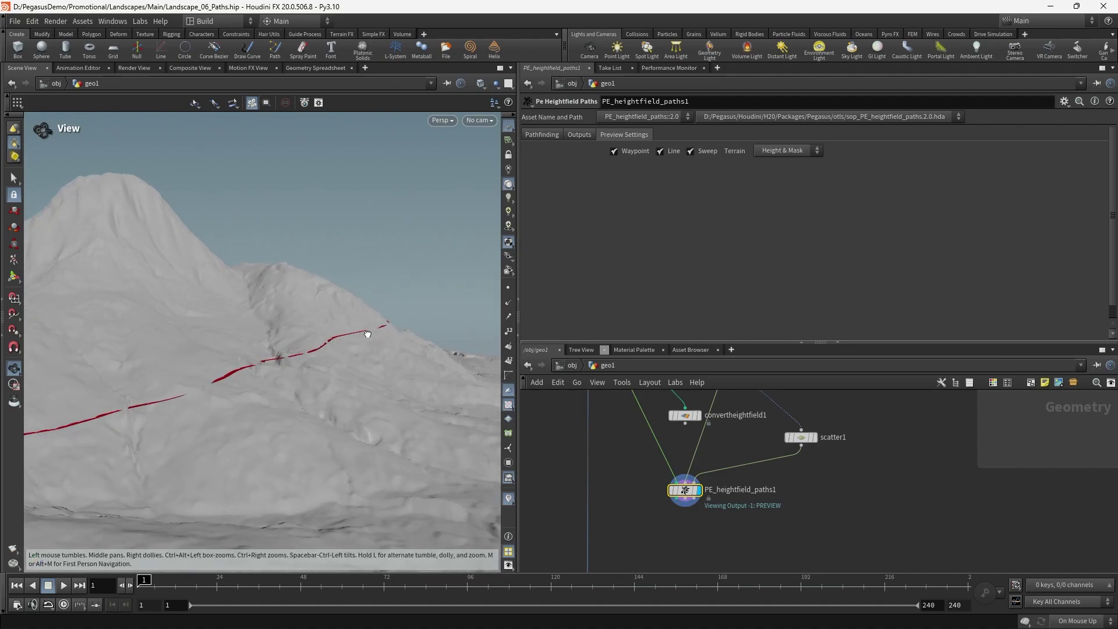
pyautogui.moveTo(368, 334); pyautogui.dragTo(205, 337)
pyautogui.moveTo(324, 334); pyautogui.dragTo(250, 331, button='middle')
pyautogui.scroll(-1, 306, 328)
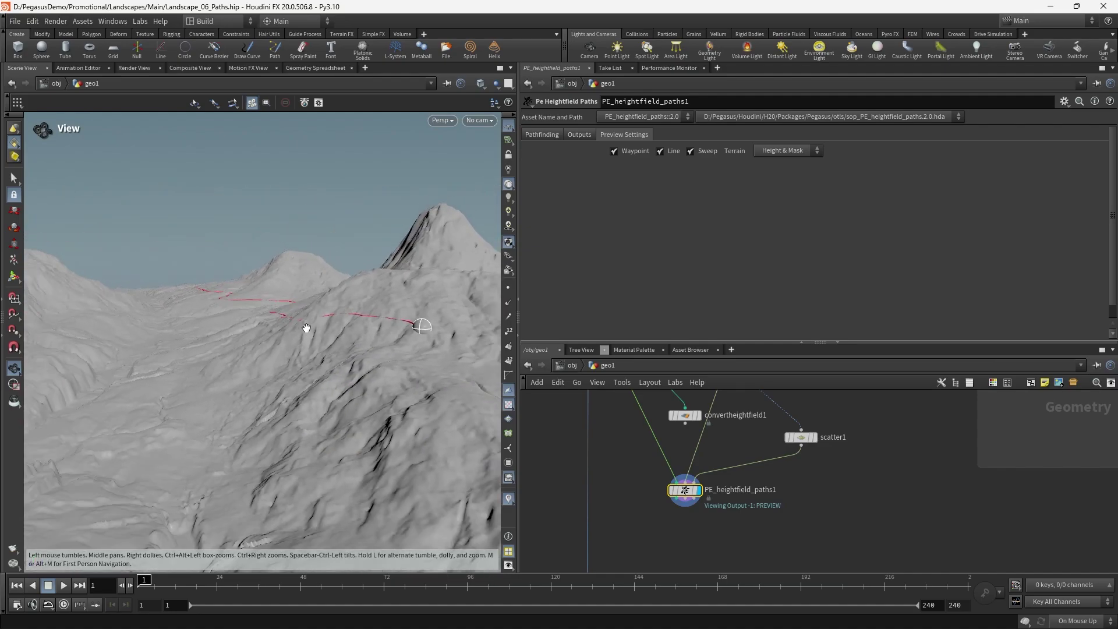
# - Bring up the Pathfinding settings and examine the route between the waypoints for stretches crossing steep slopes
pyautogui.click(542, 136)
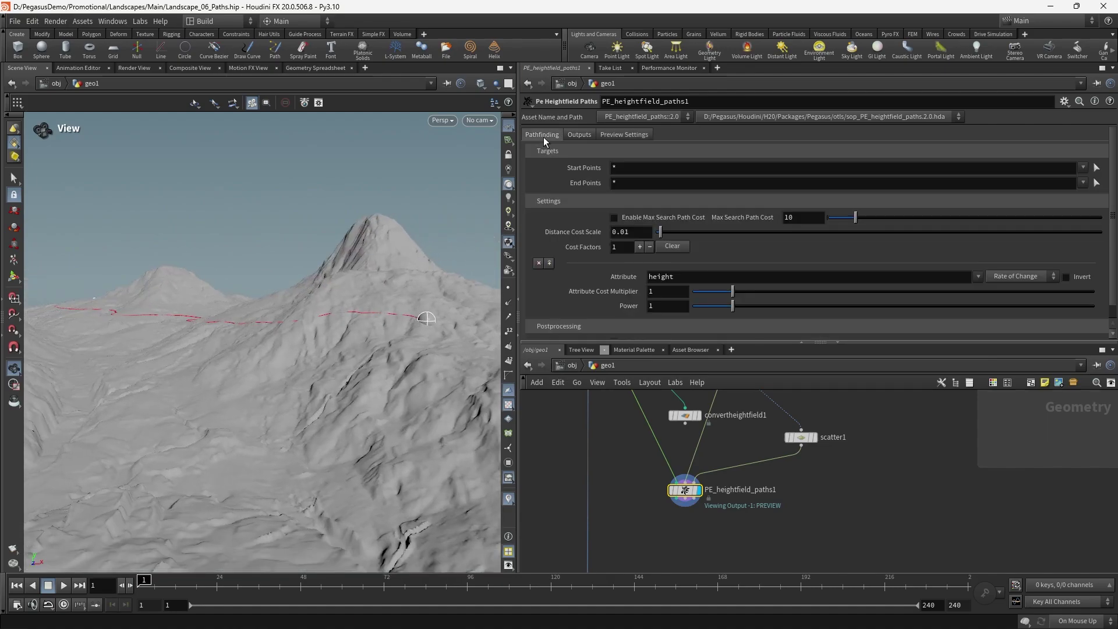
pyautogui.scroll(-1, 640, 220)
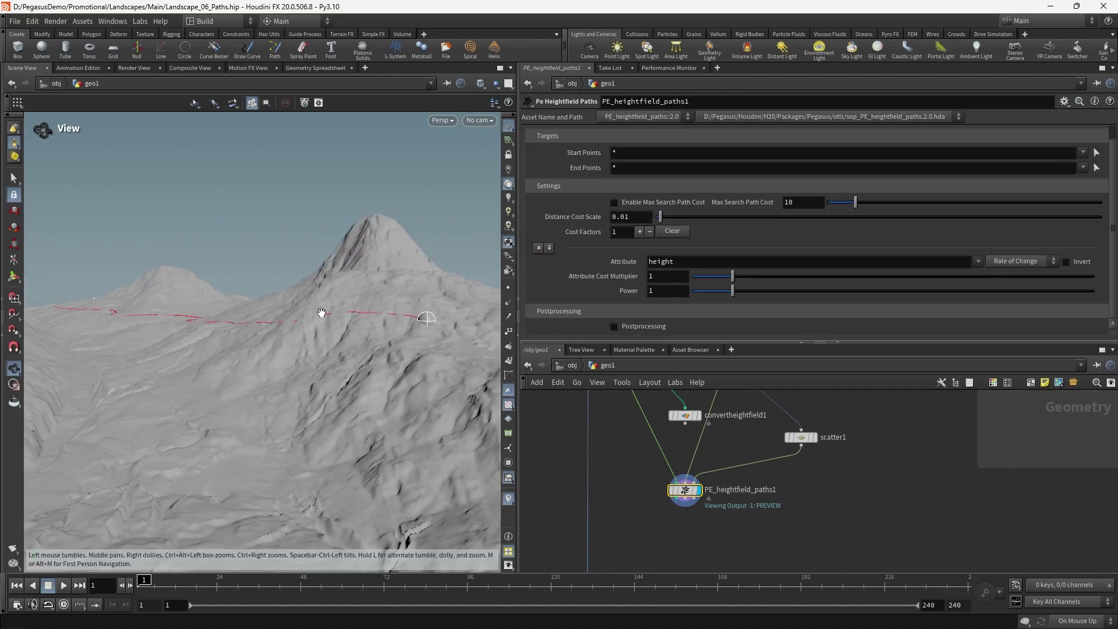
pyautogui.moveTo(345, 332); pyautogui.dragTo(308, 334)
pyautogui.moveTo(309, 335); pyautogui.dragTo(317, 354, button='middle')
pyautogui.scroll(3, 292, 313)
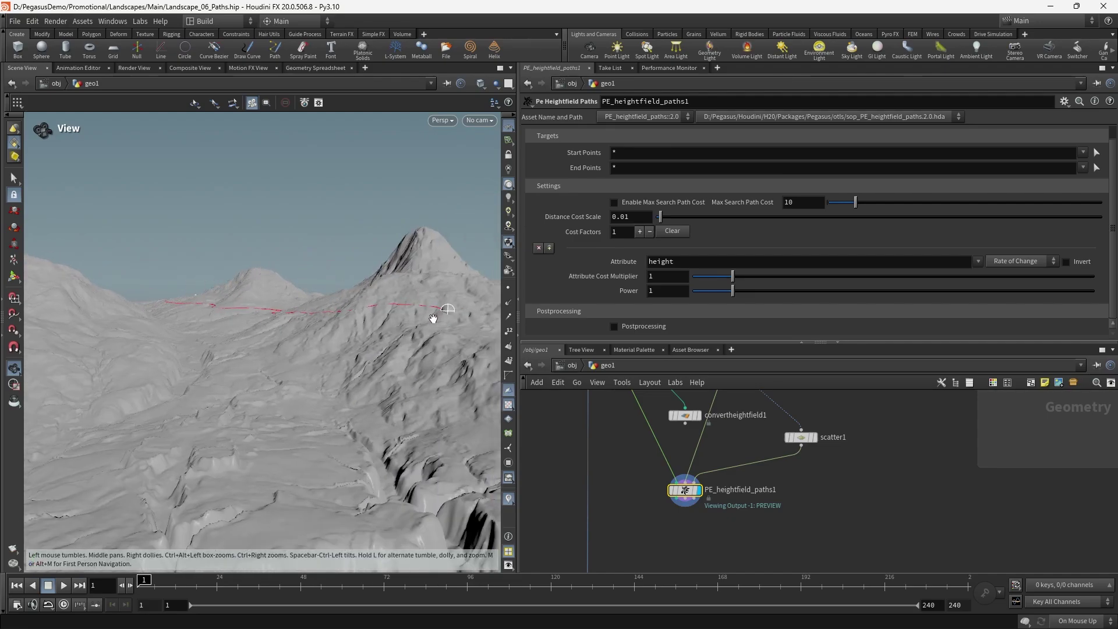
pyautogui.moveTo(434, 318); pyautogui.dragTo(309, 350)
pyautogui.scroll(3, 408, 372)
pyautogui.moveTo(417, 374); pyautogui.dragTo(326, 370)
pyautogui.moveTo(371, 390); pyautogui.dragTo(326, 457, button='right')
pyautogui.moveTo(327, 457); pyautogui.dragTo(170, 421)
pyautogui.moveTo(170, 422); pyautogui.dragTo(440, 360, button='middle')
pyautogui.moveTo(440, 361); pyautogui.dragTo(389, 411, button='right')
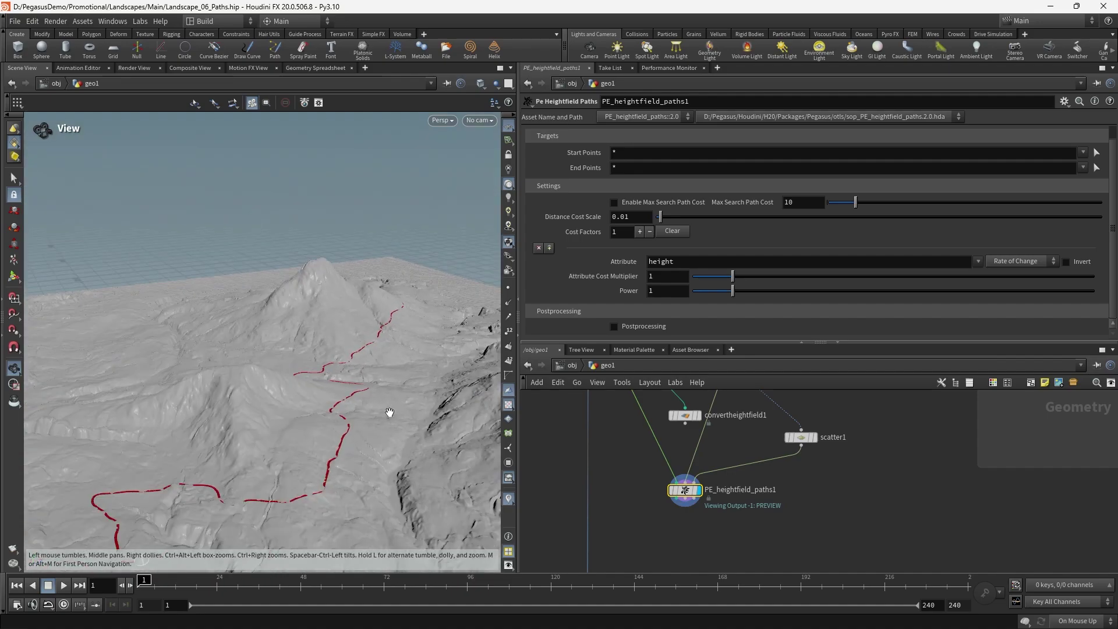
pyautogui.moveTo(389, 412); pyautogui.dragTo(352, 324)
pyautogui.moveTo(351, 325); pyautogui.dragTo(427, 250, button='right')
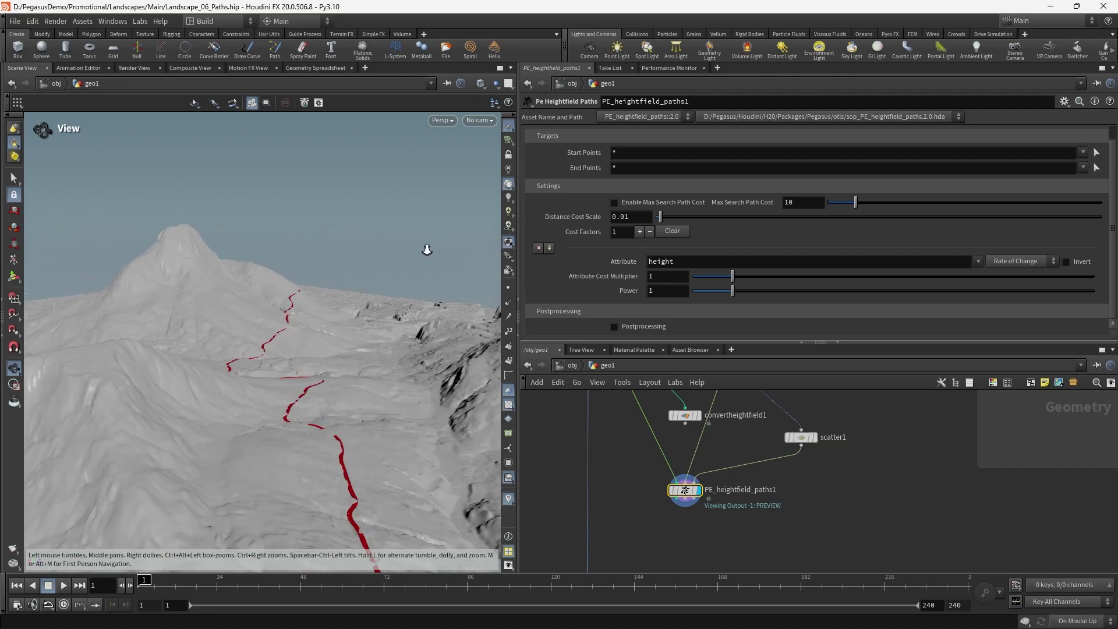
pyautogui.moveTo(426, 250); pyautogui.dragTo(332, 289)
pyautogui.moveTo(332, 289); pyautogui.dragTo(288, 317, button='right')
pyautogui.moveTo(288, 318); pyautogui.dragTo(276, 336, button='middle')
pyautogui.moveTo(284, 341)
pyautogui.mouseDown()
pyautogui.moveTo(265, 419)
pyautogui.moveTo(260, 342)
pyautogui.moveTo(349, 264)
pyautogui.moveTo(249, 340)
pyautogui.moveTo(200, 342)
pyautogui.moveTo(322, 301)
pyautogui.moveTo(282, 320)
pyautogui.moveTo(317, 367)
pyautogui.moveTo(332, 358)
pyautogui.mouseUp()
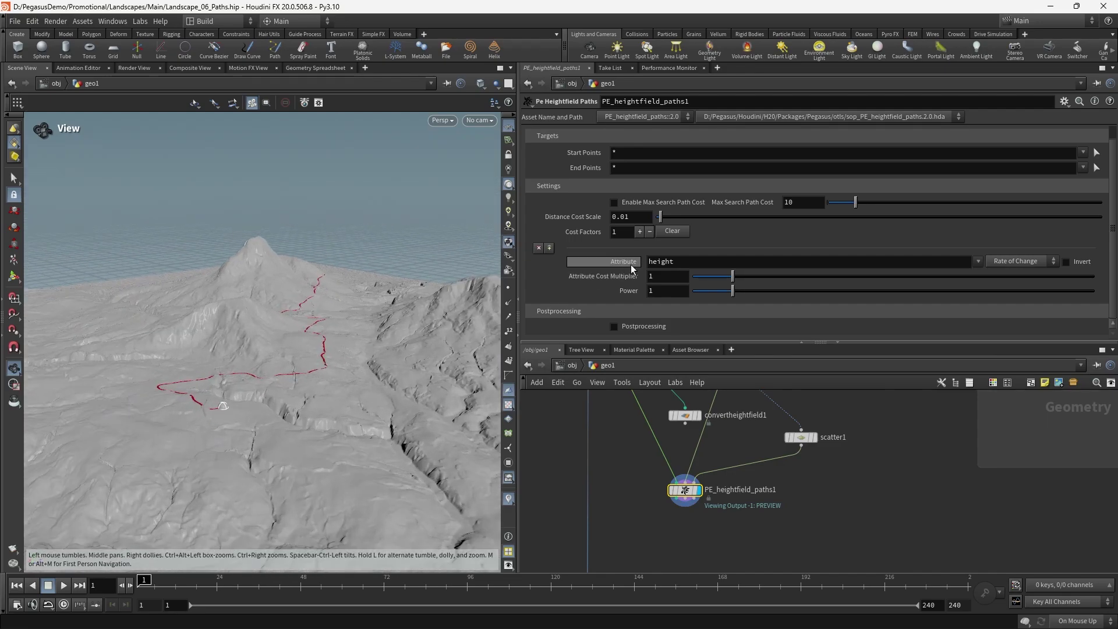
# - Add a second cost factor to PE_heightfield_paths1 using the slope attribute as Raw Cost
pyautogui.click(639, 232)
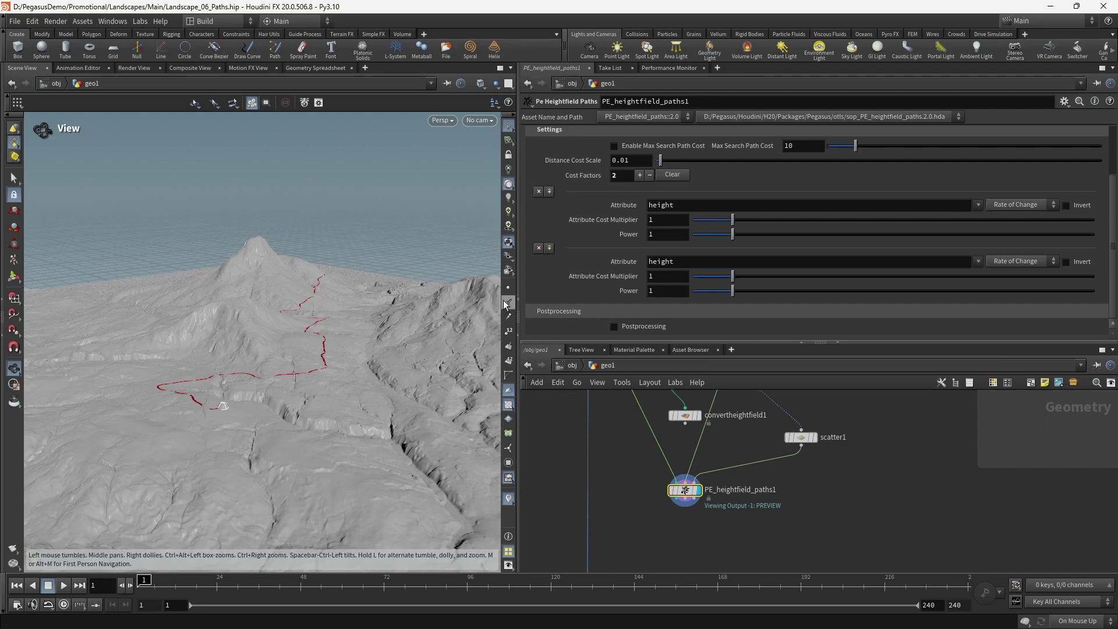
pyautogui.click(979, 262)
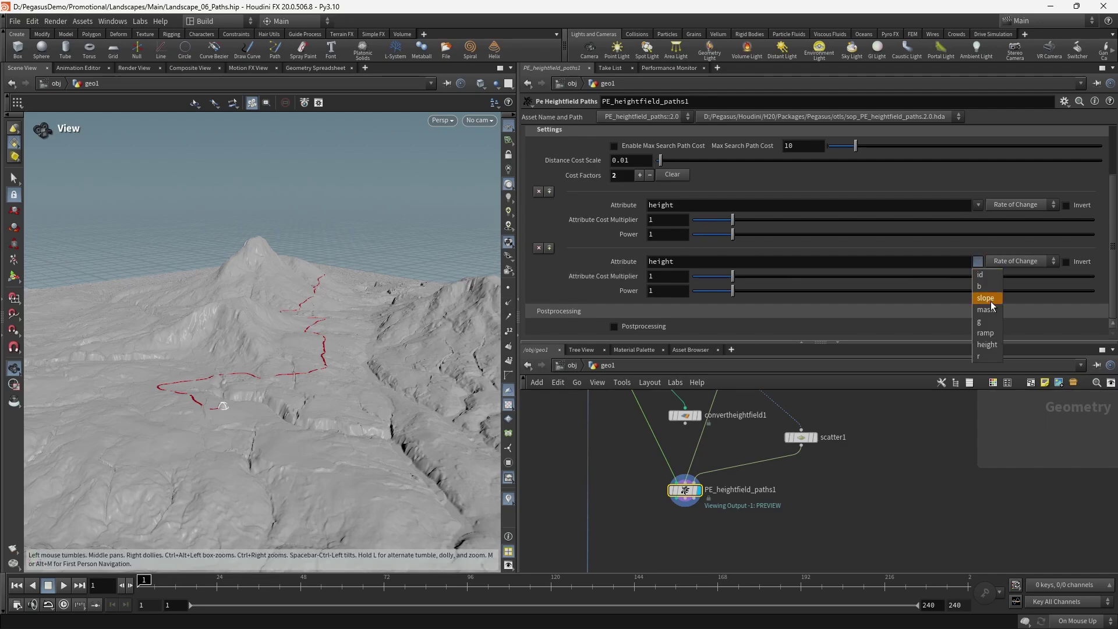
pyautogui.click(989, 298)
pyautogui.click(1014, 263)
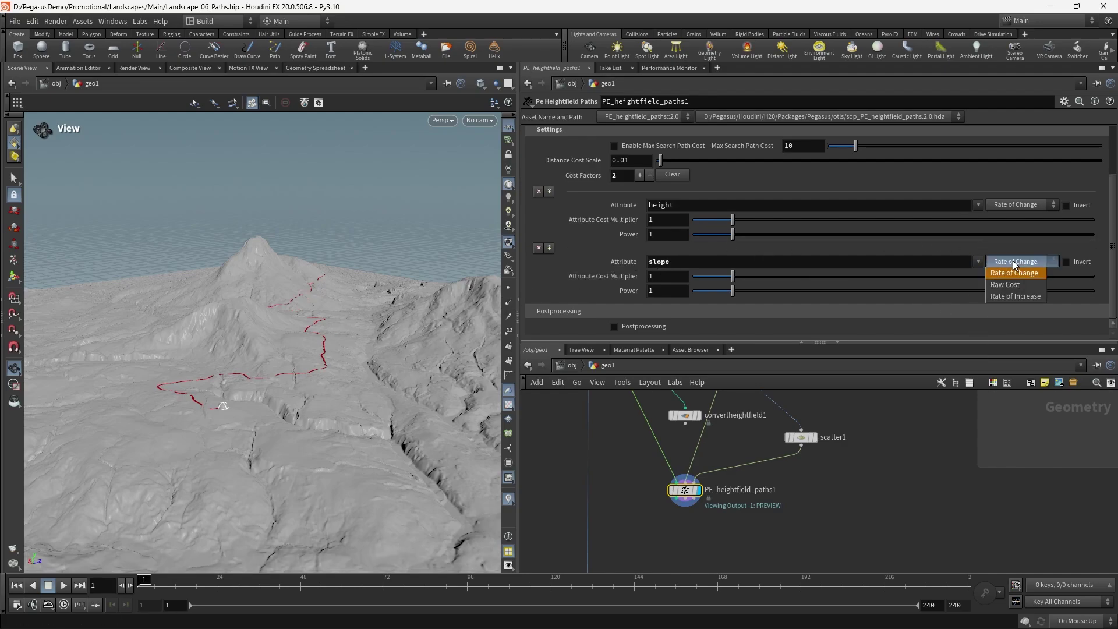
pyautogui.click(1025, 284)
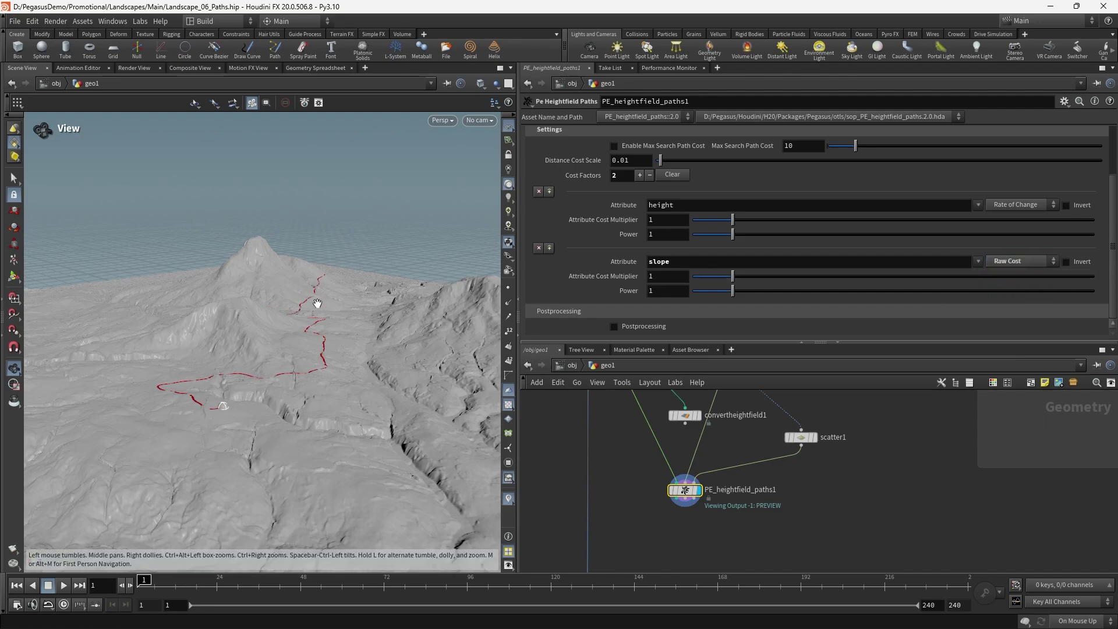
# - Set the slope factor's Attribute Cost Multiplier to 5 after trying 2, set its Power to 2, and check the route
pyautogui.moveTo(366, 328); pyautogui.dragTo(361, 259)
pyautogui.write('2')
pyautogui.press('Return')
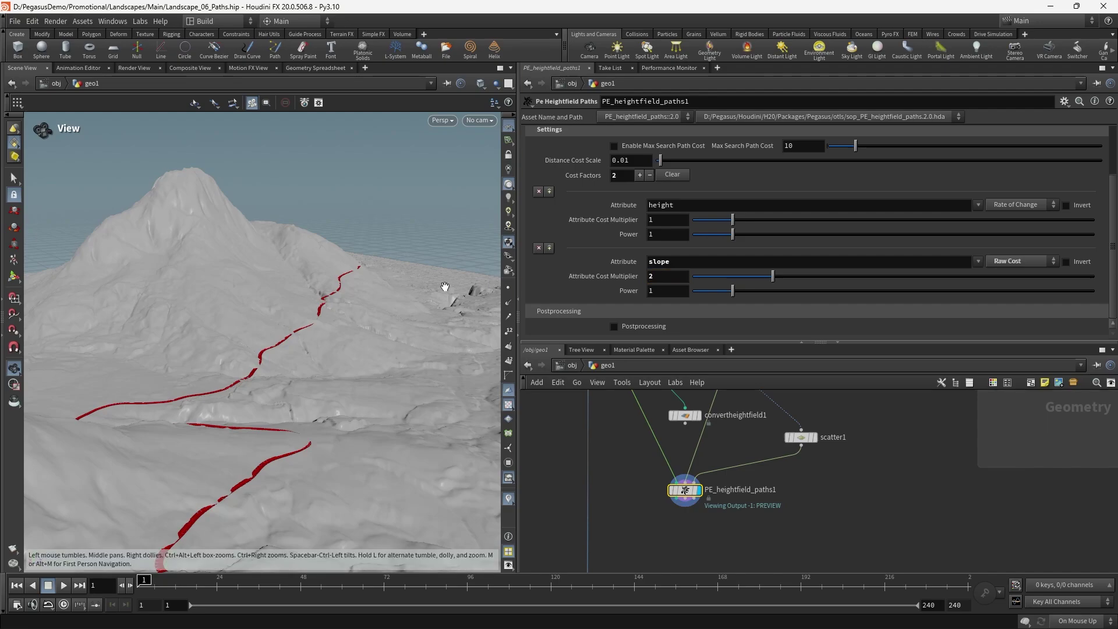
pyautogui.write('5')
pyautogui.press('Return')
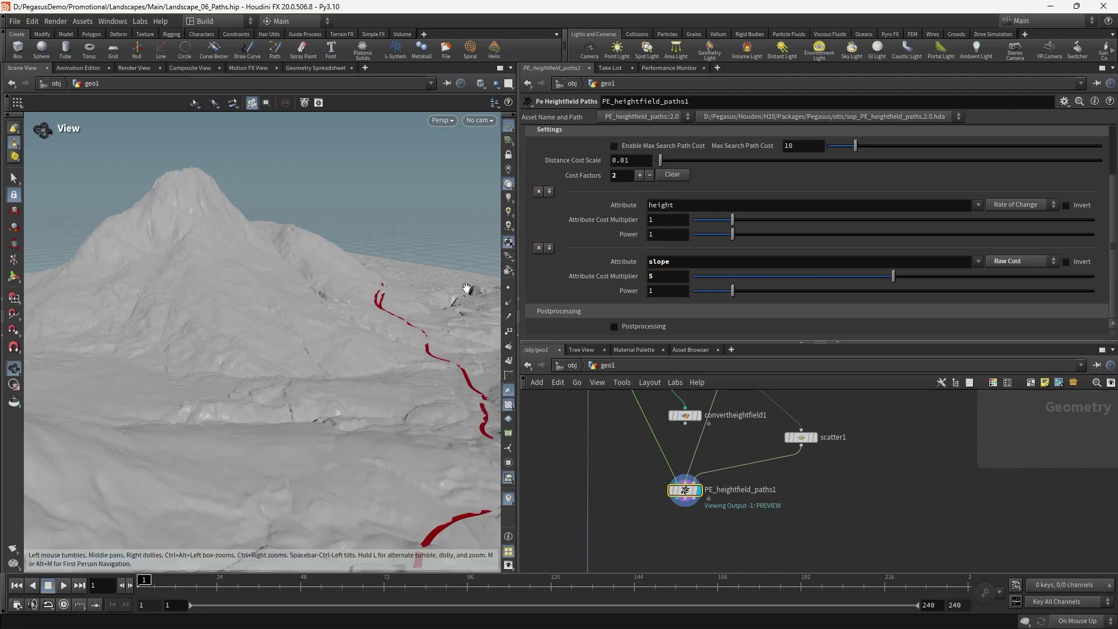
pyautogui.moveTo(393, 304); pyautogui.dragTo(210, 368)
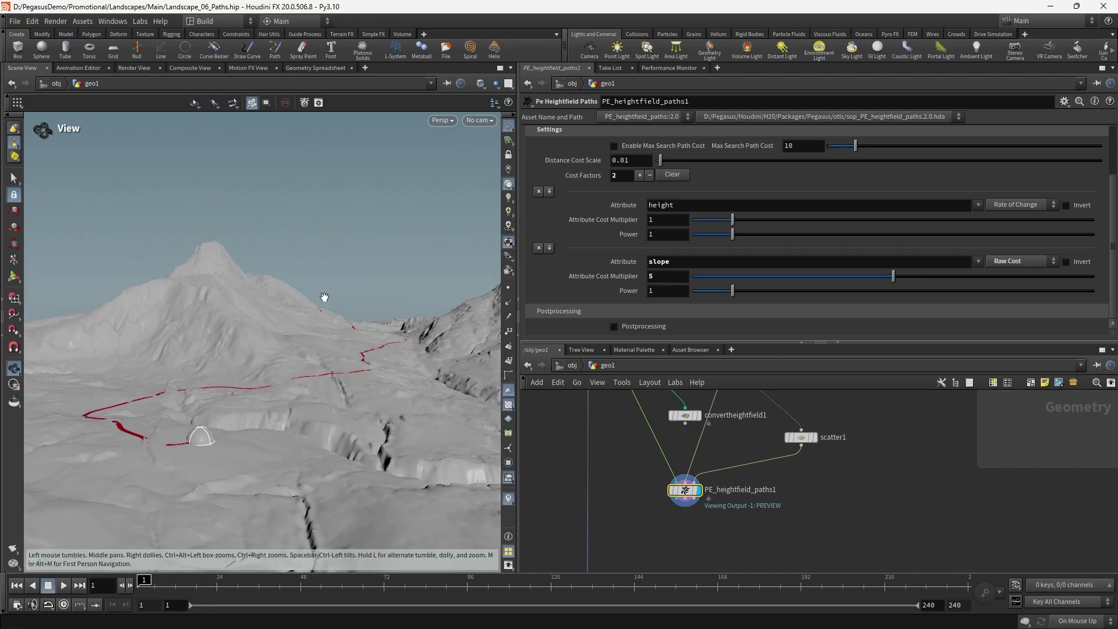
pyautogui.moveTo(316, 310); pyautogui.dragTo(376, 317)
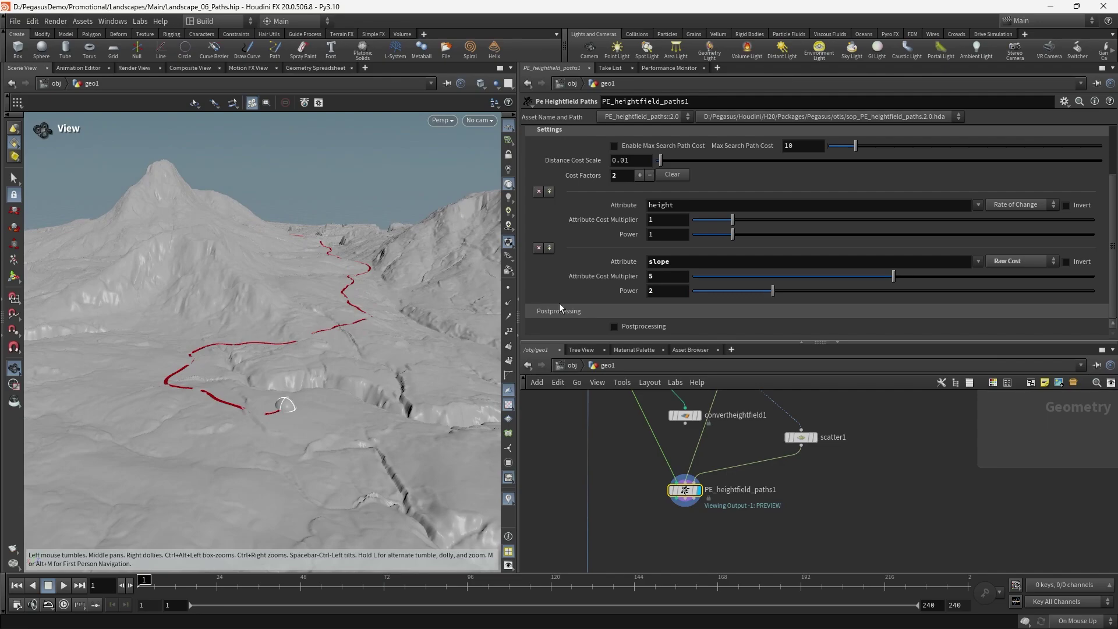
# - Set the slope factor's Power to 4 after trying 3, and check how the route changes around the mountain
pyautogui.moveTo(660, 291); pyautogui.dragTo(517, 300)
pyautogui.write('3')
pyautogui.press('Return')
pyautogui.write('4')
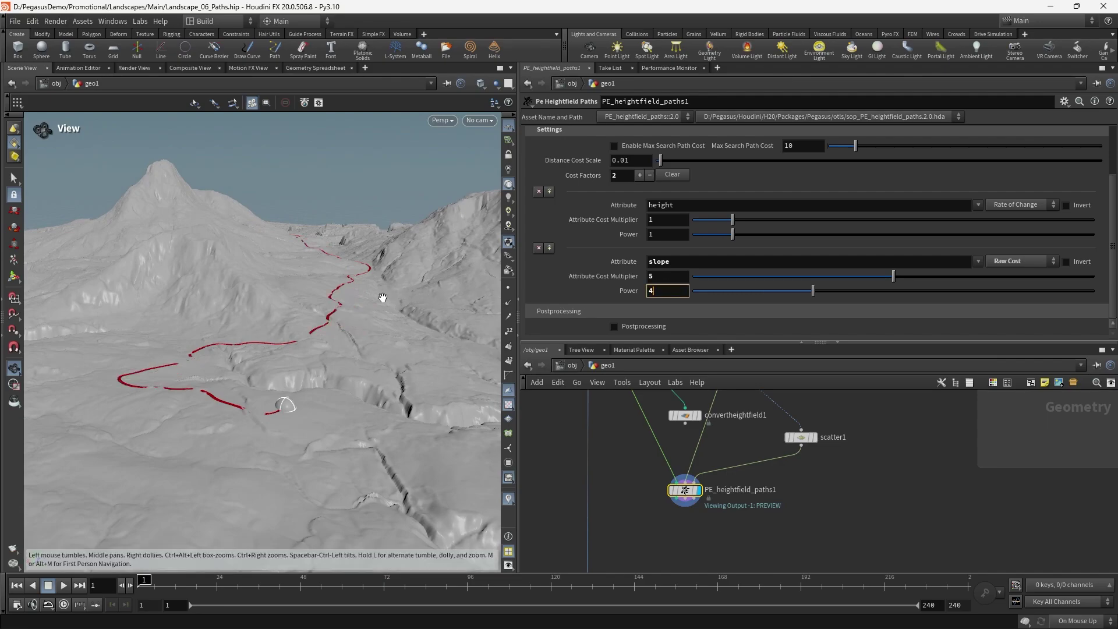
pyautogui.moveTo(383, 297); pyautogui.dragTo(341, 328)
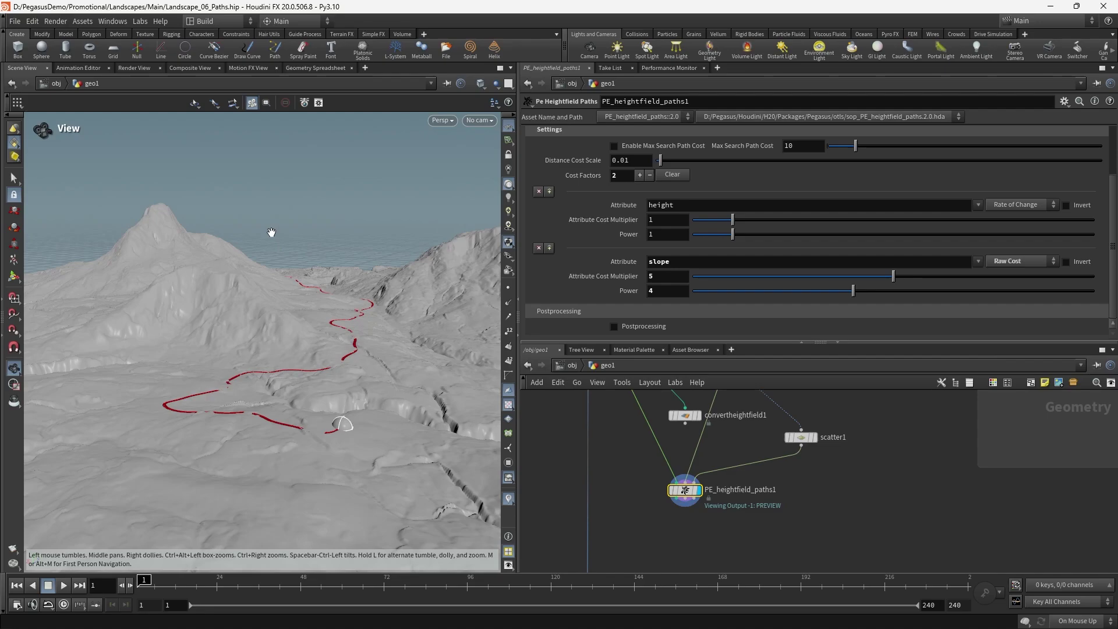
pyautogui.moveTo(253, 284); pyautogui.dragTo(378, 327)
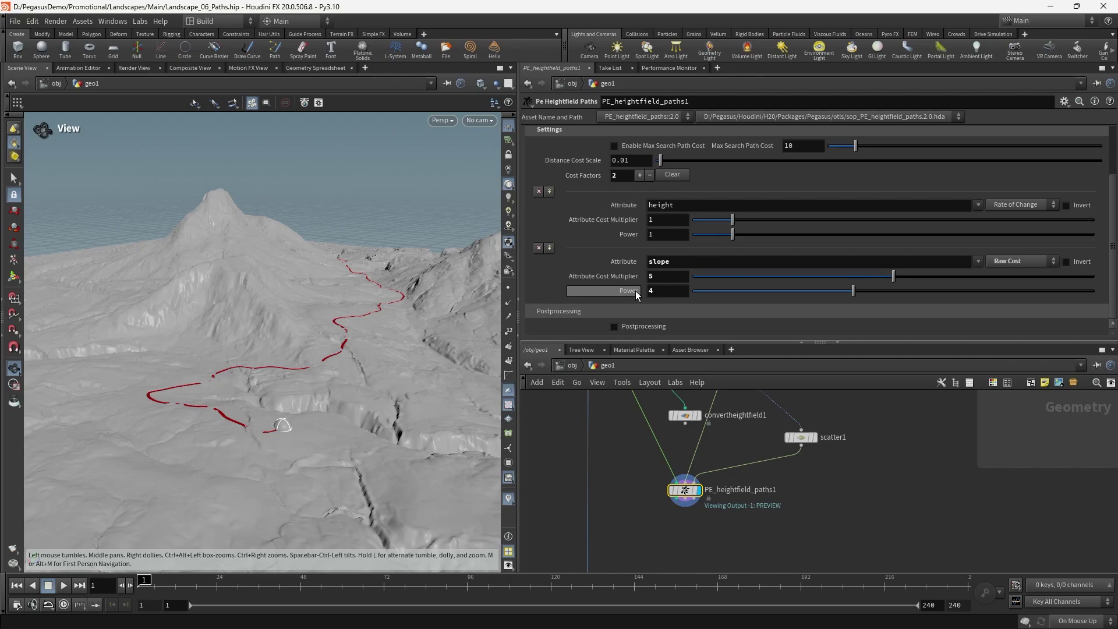
pyautogui.moveTo(308, 318); pyautogui.dragTo(408, 297)
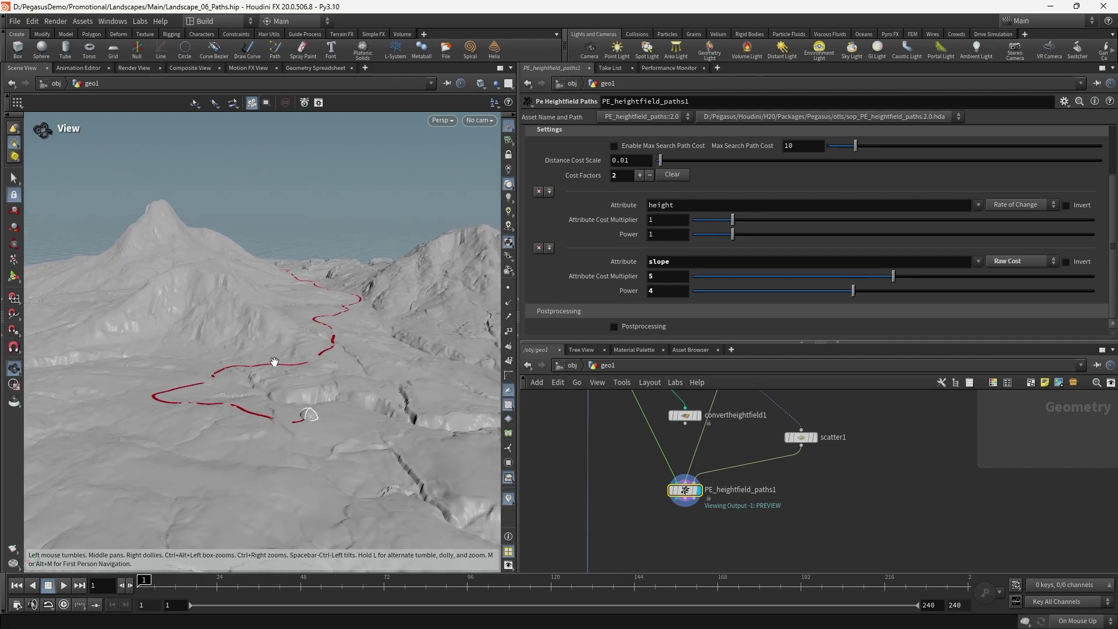
pyautogui.moveTo(282, 362); pyautogui.dragTo(287, 366, button='right')
# - Set the slope factor's Power to 2 and its Attribute Cost Multiplier to 1, and check the route
pyautogui.moveTo(656, 291); pyautogui.dragTo(525, 303)
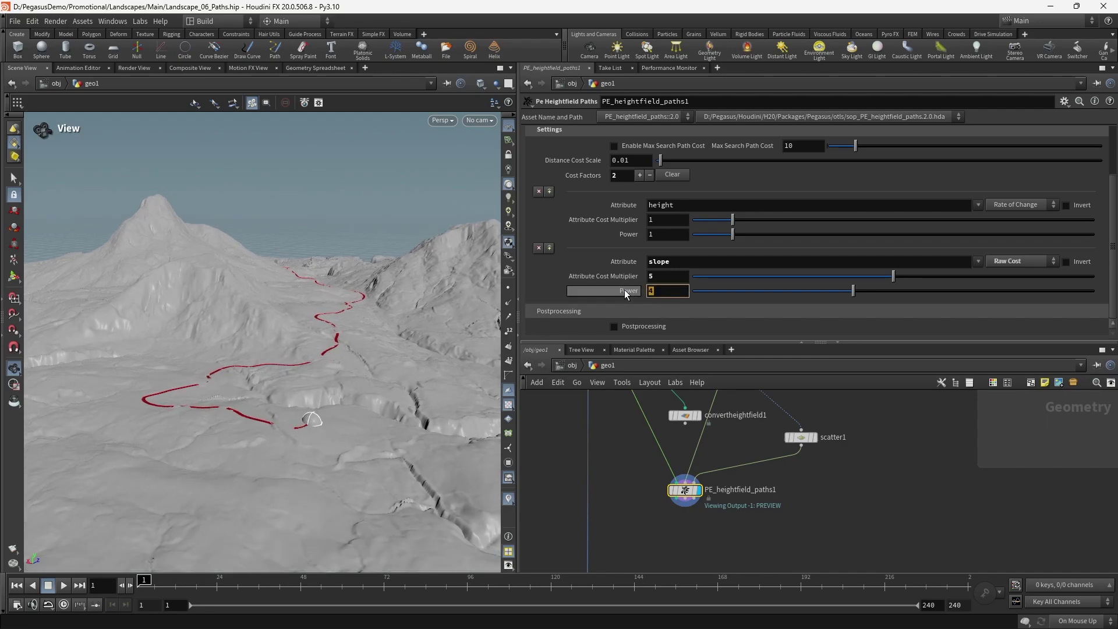
pyautogui.moveTo(304, 318); pyautogui.dragTo(343, 331)
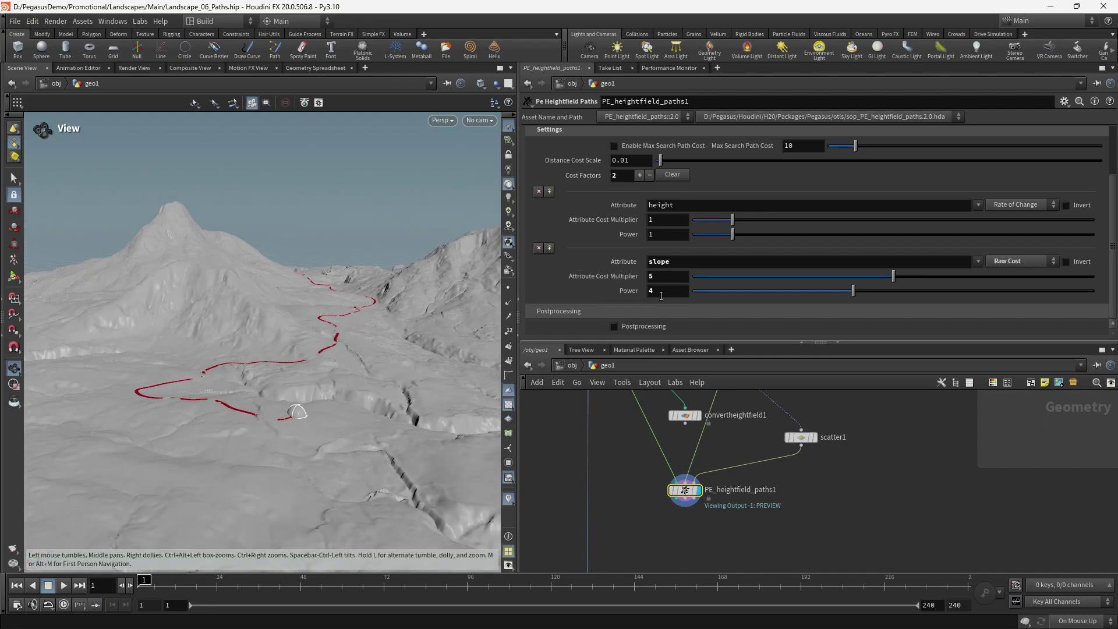
pyautogui.write('2')
pyautogui.press('Return')
pyautogui.moveTo(665, 276); pyautogui.dragTo(582, 279)
pyautogui.write('1')
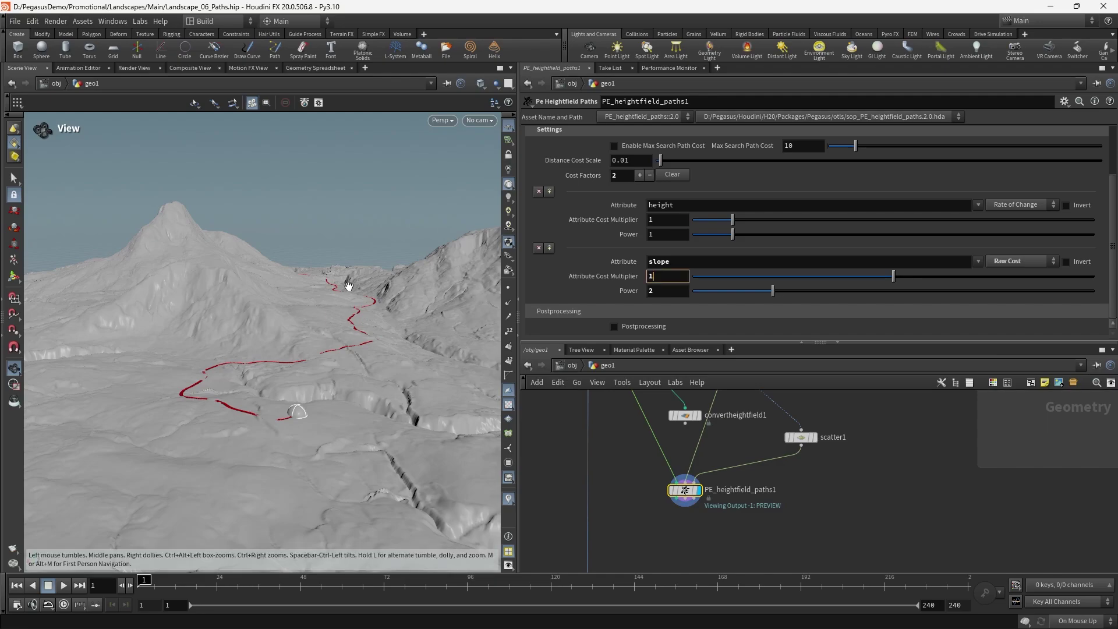
pyautogui.press('Return')
pyautogui.moveTo(348, 312); pyautogui.dragTo(335, 329)
# - With the slope multiplier at 1, set the slope factor's Power to 3 and 4 in turn and compare the routes
pyautogui.click(664, 294)
pyautogui.moveTo(663, 294); pyautogui.dragTo(489, 298)
pyautogui.write('3')
pyautogui.press('Return')
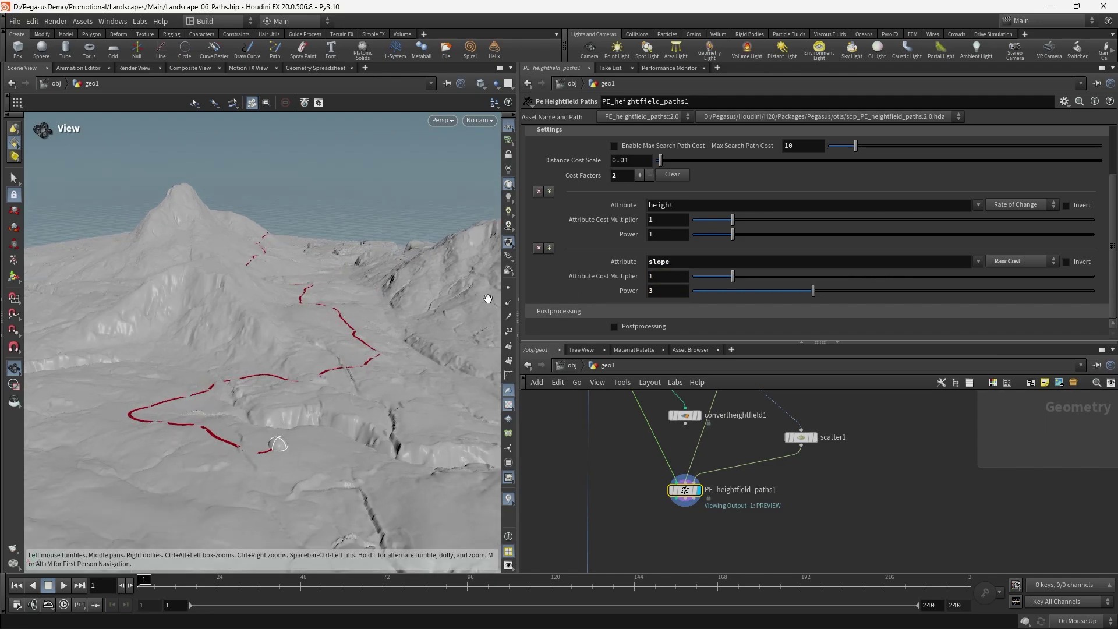
pyautogui.moveTo(676, 293); pyautogui.dragTo(376, 302)
pyautogui.write('4')
pyautogui.moveTo(295, 293); pyautogui.dragTo(348, 361)
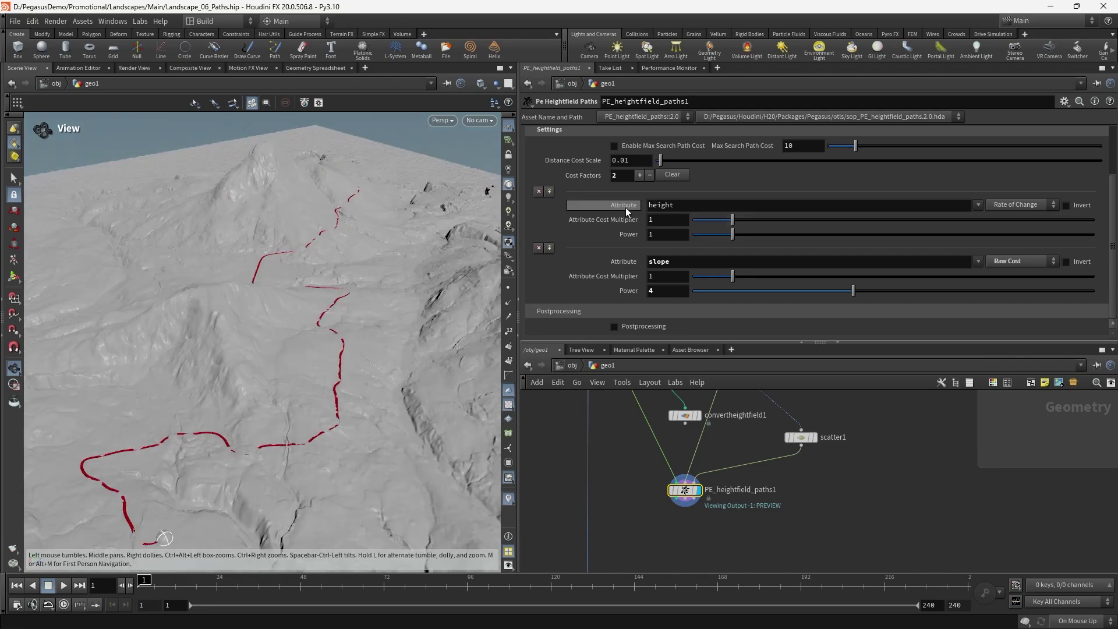
pyautogui.moveTo(287, 305); pyautogui.dragTo(299, 303)
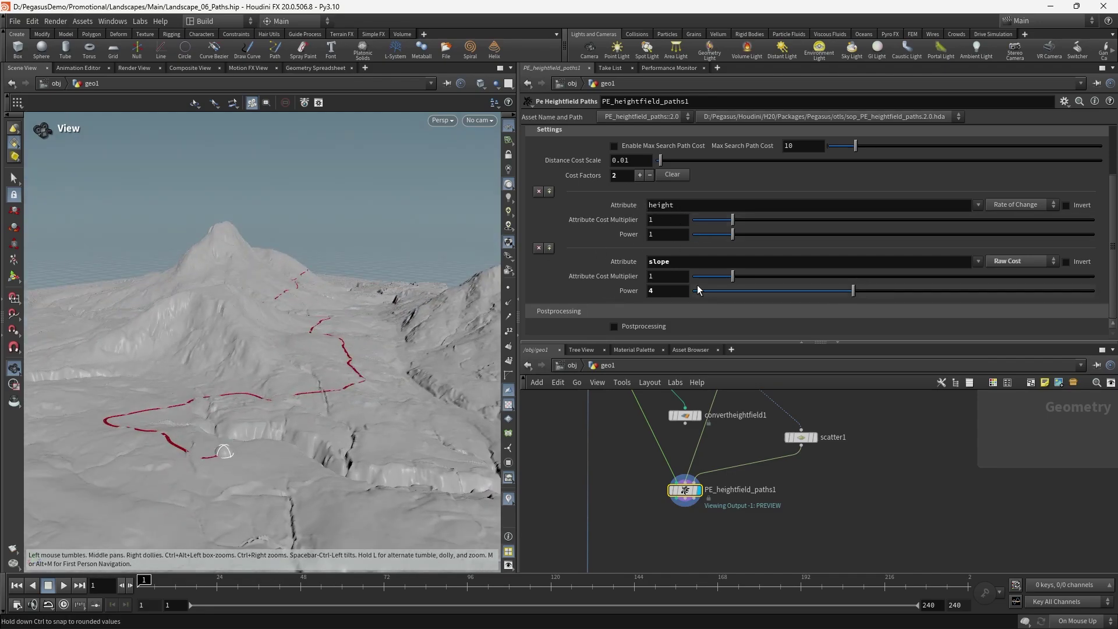
# - Set the slope factor's Attribute Cost Multiplier to 3, reset its Power to 1, and check the route
pyautogui.moveTo(670, 278); pyautogui.dragTo(402, 286)
pyautogui.write('3')
pyautogui.press('Return')
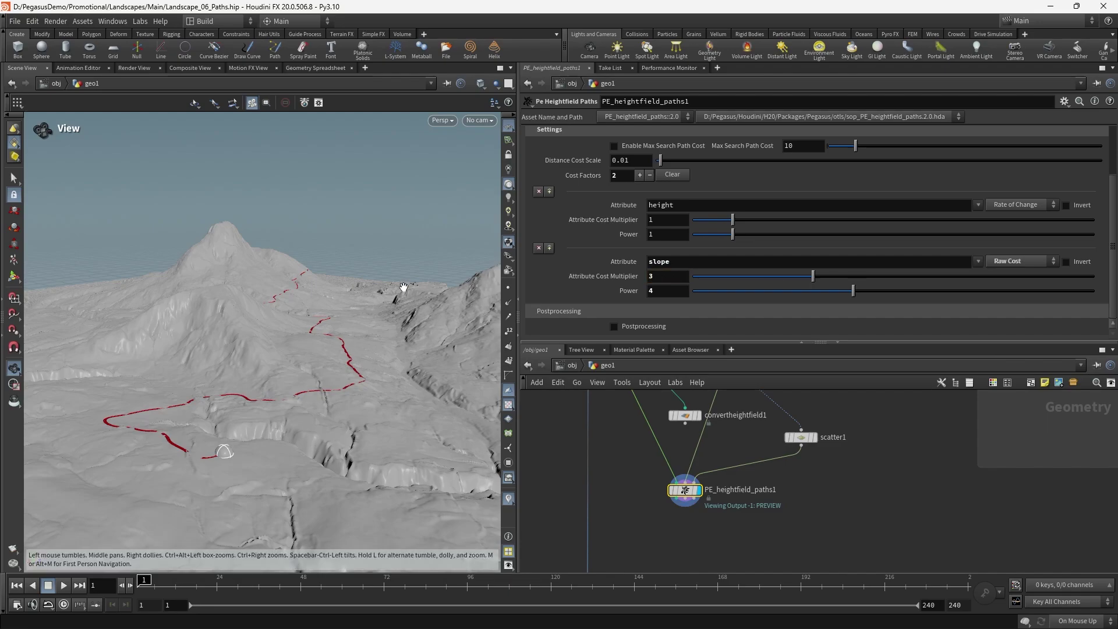
pyautogui.moveTo(318, 319)
pyautogui.mouseDown()
pyautogui.moveTo(312, 346)
pyautogui.moveTo(294, 354)
pyautogui.moveTo(341, 321)
pyautogui.mouseUp()
pyautogui.hotkey('ctrl', 'z')
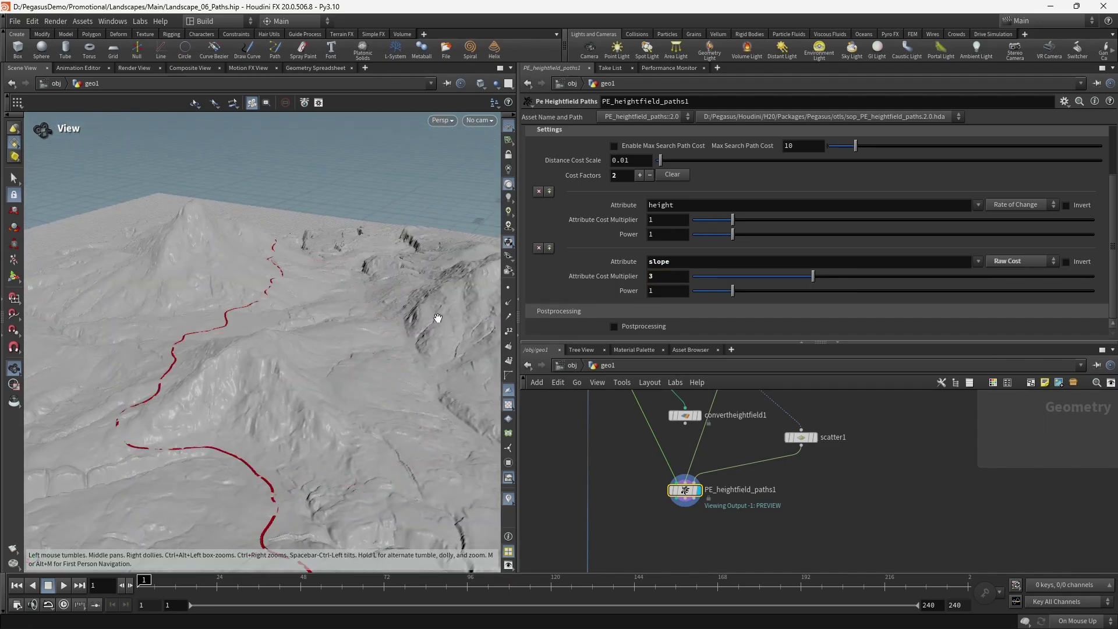
pyautogui.moveTo(401, 345); pyautogui.dragTo(317, 342)
pyautogui.moveTo(316, 341); pyautogui.dragTo(389, 321, button='middle')
pyautogui.moveTo(389, 320); pyautogui.dragTo(352, 329)
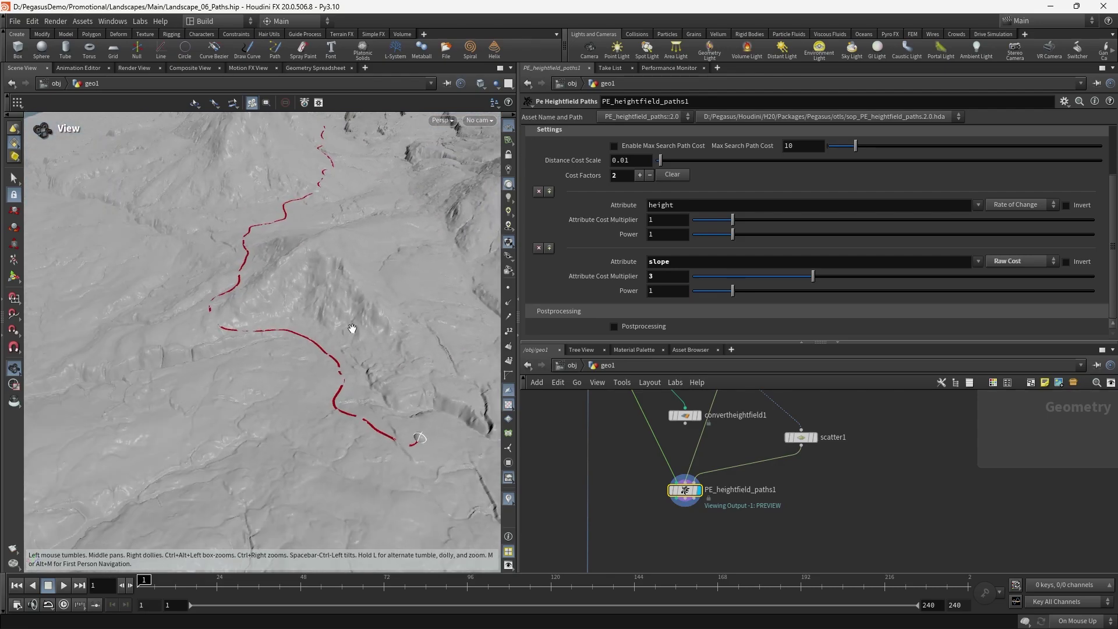
pyautogui.moveTo(351, 329); pyautogui.dragTo(344, 337, button='middle')
pyautogui.moveTo(344, 337); pyautogui.dragTo(351, 328)
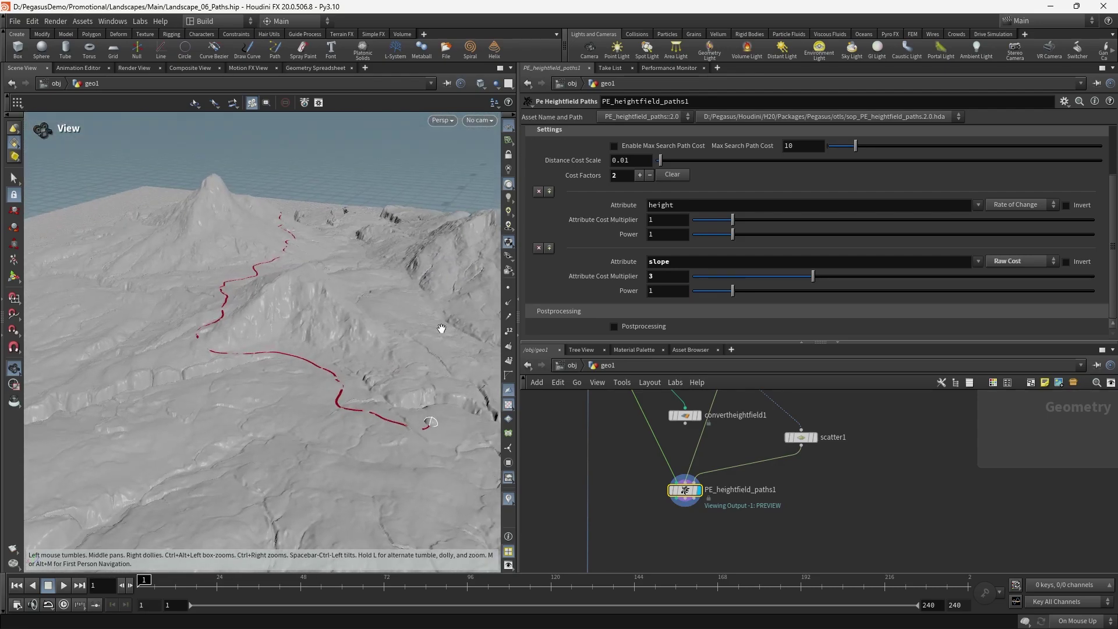
# - Set the slope factor's Power to 3 after trying 2, and check the route across the terrain
pyautogui.doubleClick(667, 294)
pyautogui.write('2')
pyautogui.press('Return')
pyautogui.moveTo(398, 301); pyautogui.dragTo(338, 306, button='middle')
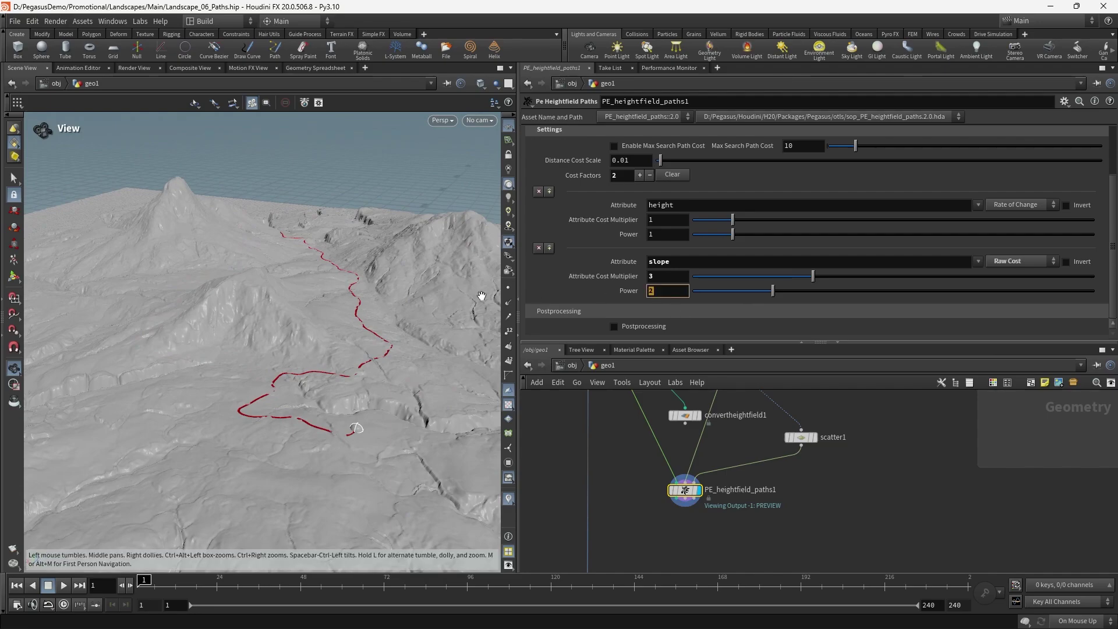
pyautogui.moveTo(434, 299); pyautogui.dragTo(331, 324)
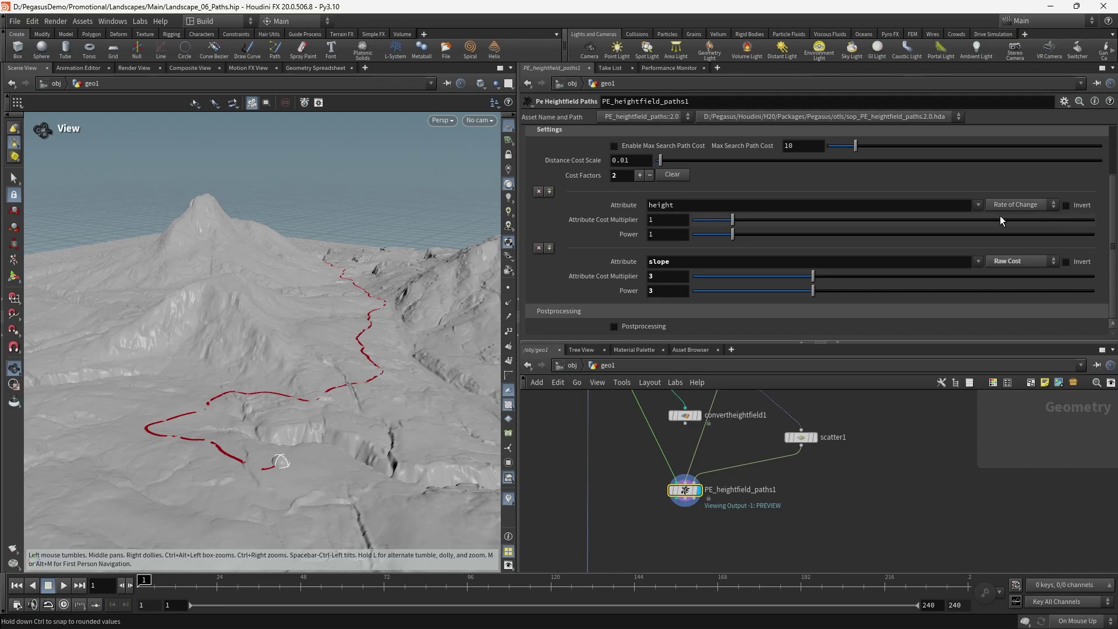
pyautogui.moveTo(495, 276); pyautogui.dragTo(427, 310)
# - Try the height factor's Power at 2 and 3, and compare the resulting routes
pyautogui.doubleClick(670, 235)
pyautogui.write('2')
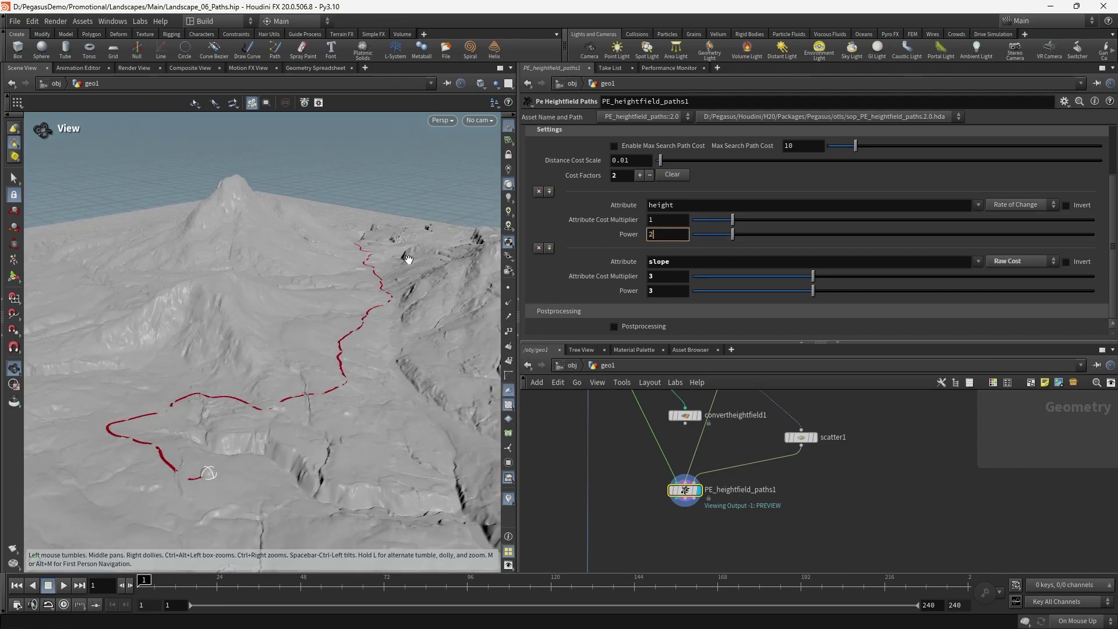
pyautogui.press('Return')
pyautogui.moveTo(332, 301); pyautogui.dragTo(285, 319)
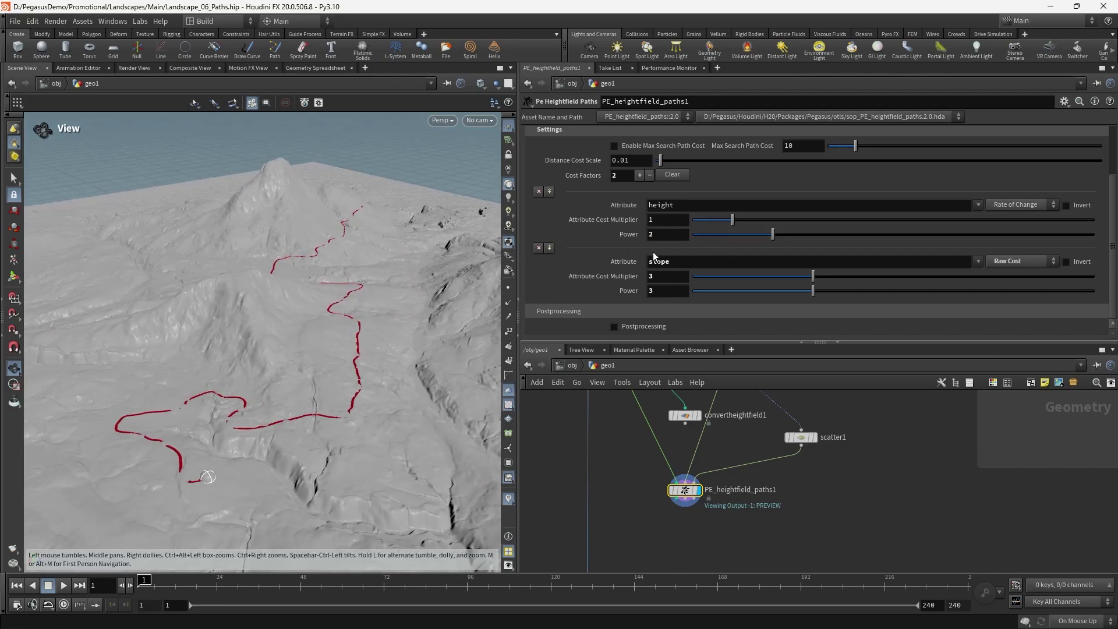
pyautogui.doubleClick(656, 236)
pyautogui.write('3')
pyautogui.press('Return')
pyautogui.moveTo(358, 271); pyautogui.dragTo(322, 299)
# - Raise the height factor's Power to 4 and 5 in turn, and examine the route from close up and above
pyautogui.moveTo(322, 267); pyautogui.dragTo(327, 312, button='middle')
pyautogui.moveTo(320, 204); pyautogui.dragTo(317, 260, button='middle')
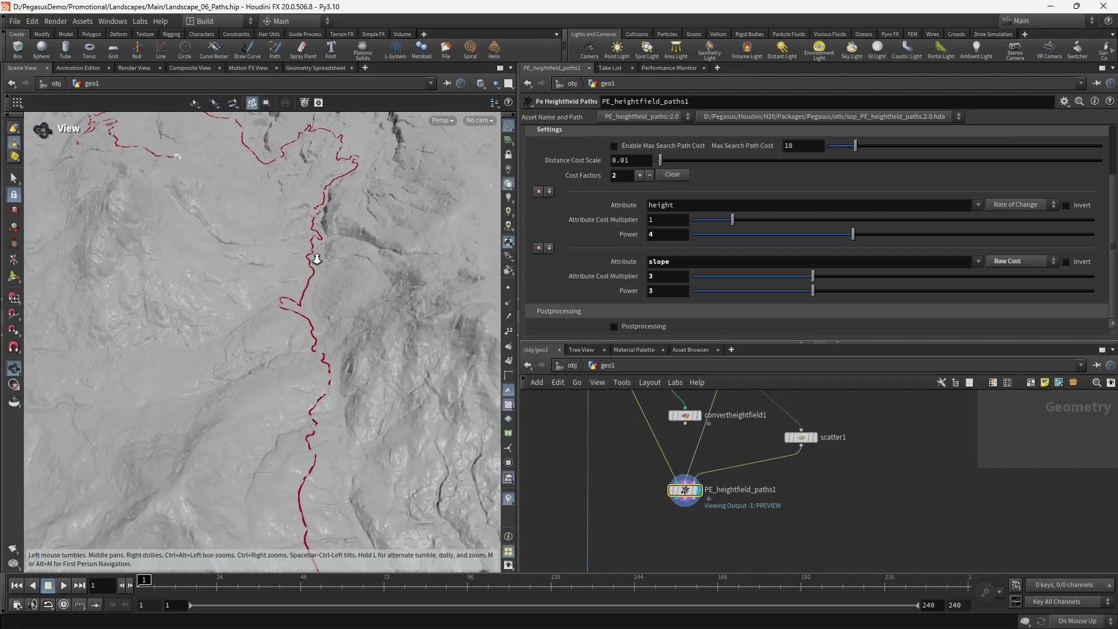
pyautogui.scroll(2, 297, 277)
pyautogui.moveTo(297, 278); pyautogui.dragTo(297, 239)
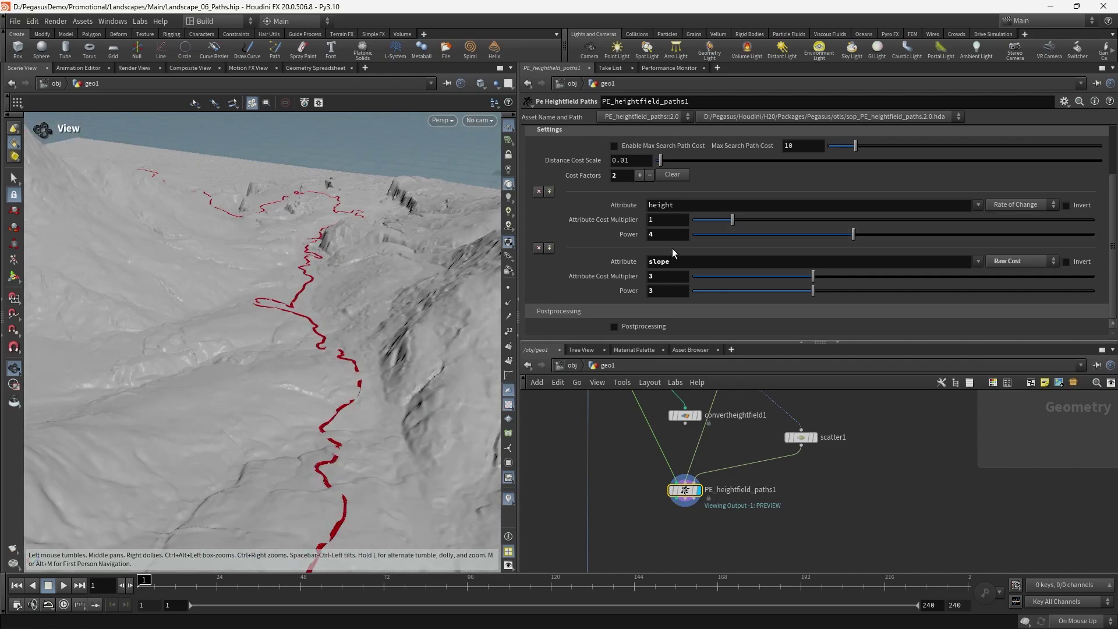
pyautogui.moveTo(668, 236); pyautogui.dragTo(400, 252)
pyautogui.moveTo(313, 279); pyautogui.dragTo(324, 317)
pyautogui.scroll(-2, 242, 243)
pyautogui.moveTo(282, 291); pyautogui.dragTo(309, 379, button='middle')
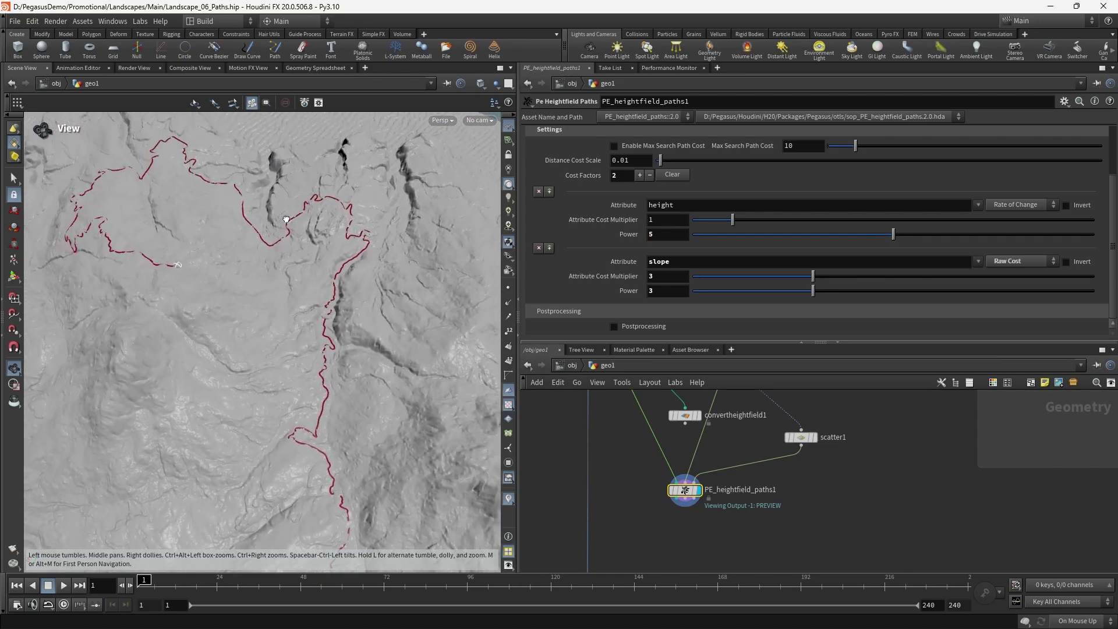
# - Compare the route around the mountain with the height factor's Power at 4 and 3, ending on 4
pyautogui.moveTo(287, 220); pyautogui.dragTo(204, 195)
pyautogui.scroll(-3, 282, 256)
pyautogui.moveTo(282, 257); pyautogui.dragTo(389, 357)
pyautogui.scroll(4, 356, 329)
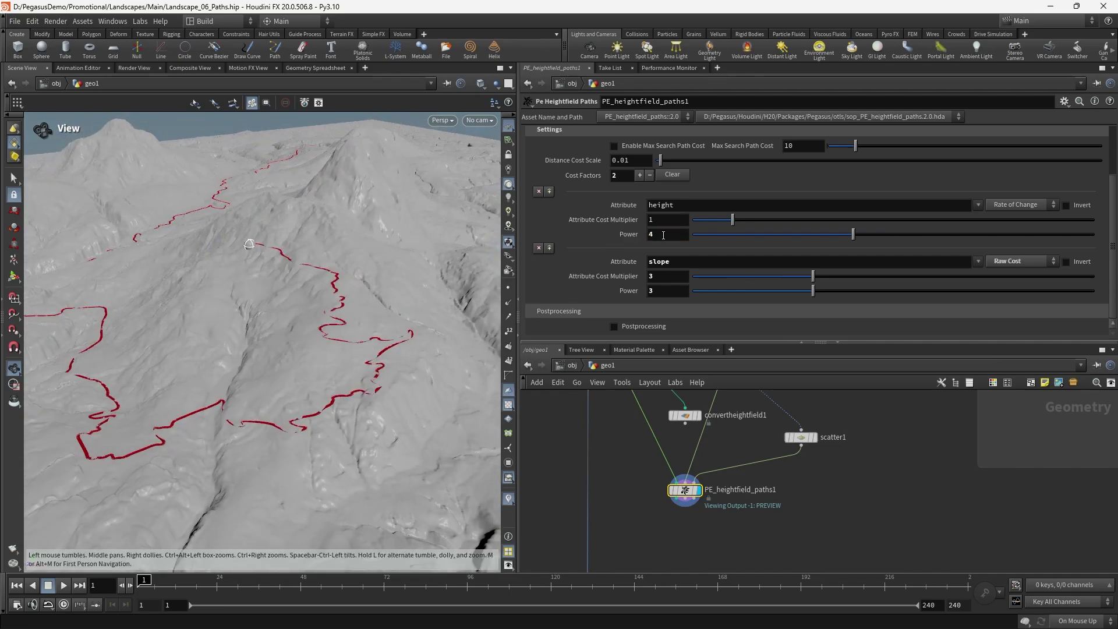
pyautogui.scroll(-5, 335, 279)
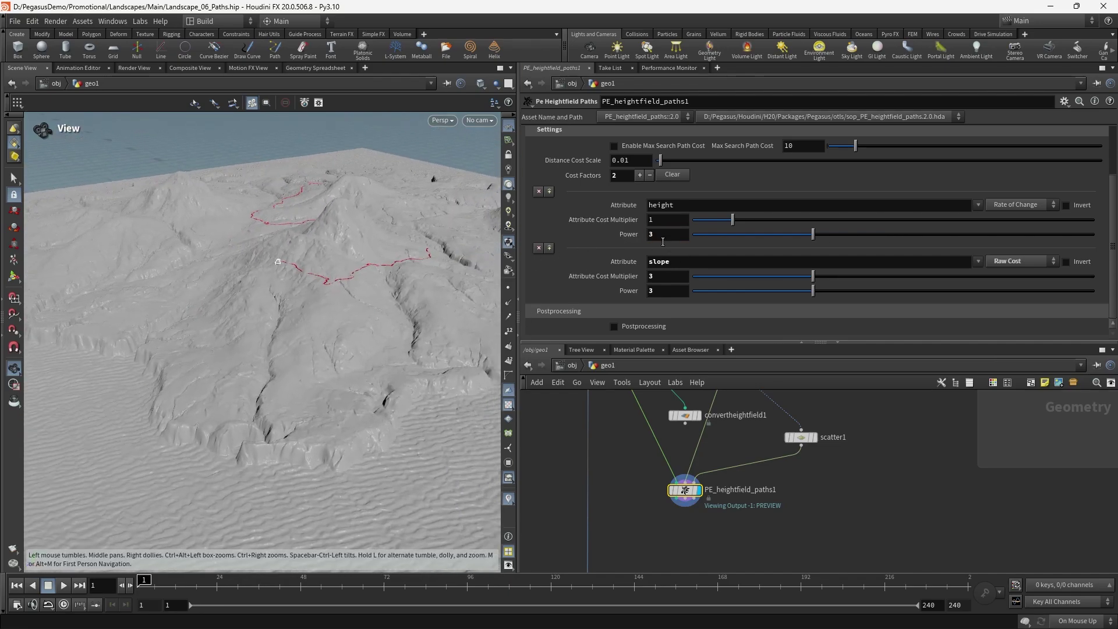
pyautogui.scroll(5, 305, 319)
pyautogui.moveTo(304, 319); pyautogui.dragTo(399, 309)
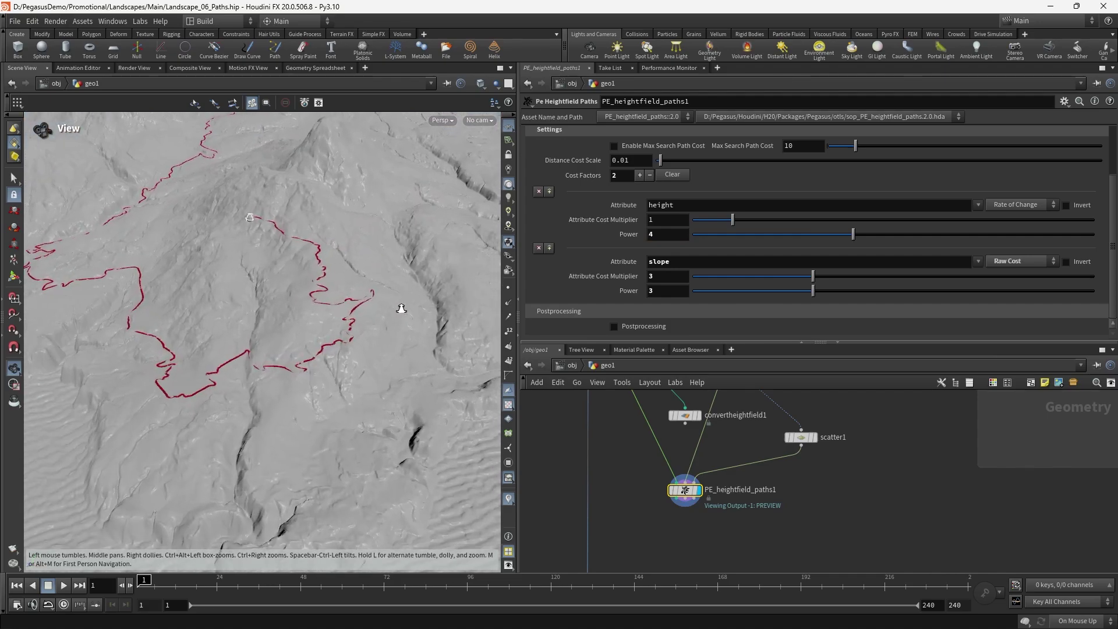
# - Set the height factor's Power to 1 and examine the climb up the mountain from low angles
pyautogui.doubleClick(651, 234)
pyautogui.write('1')
pyautogui.press('Return')
pyautogui.moveTo(375, 242); pyautogui.dragTo(160, 462)
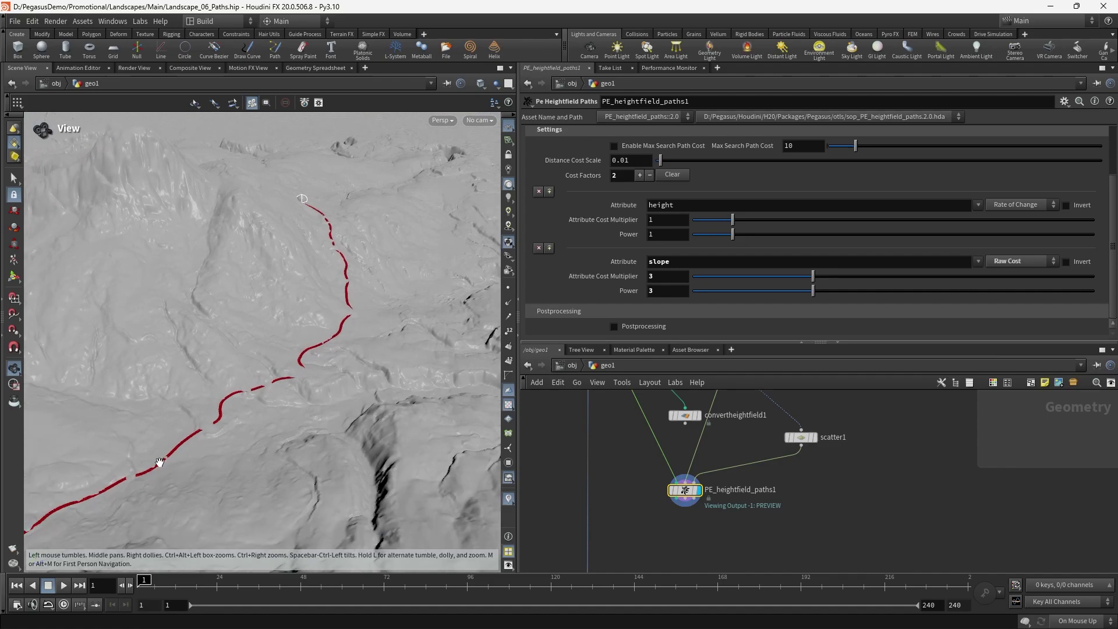
pyautogui.moveTo(373, 258); pyautogui.dragTo(440, 326)
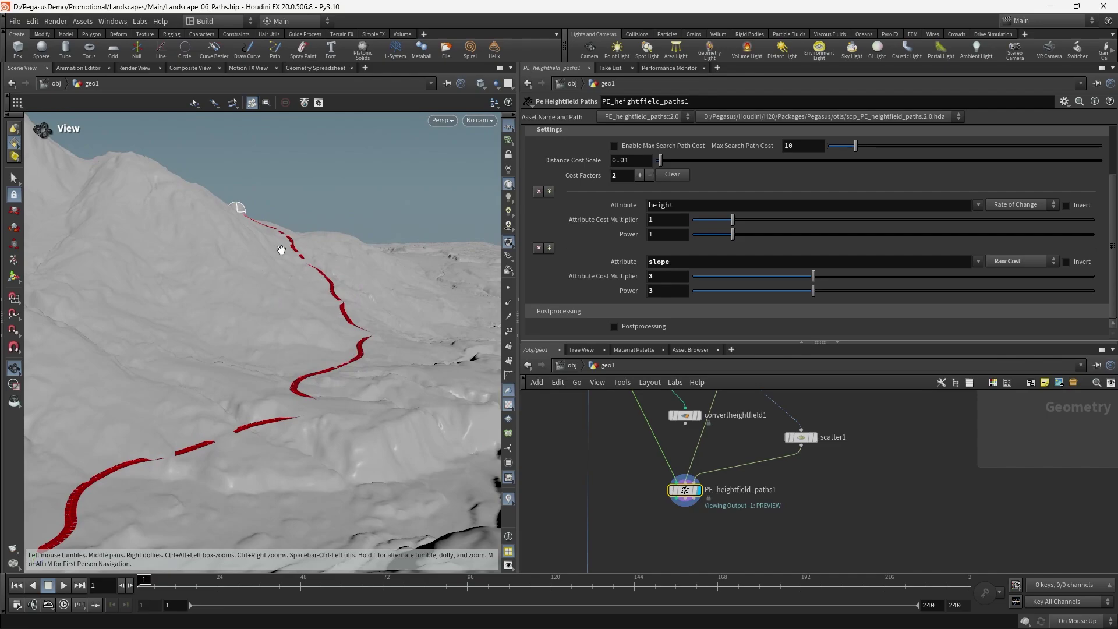
pyautogui.moveTo(305, 272); pyautogui.dragTo(299, 287)
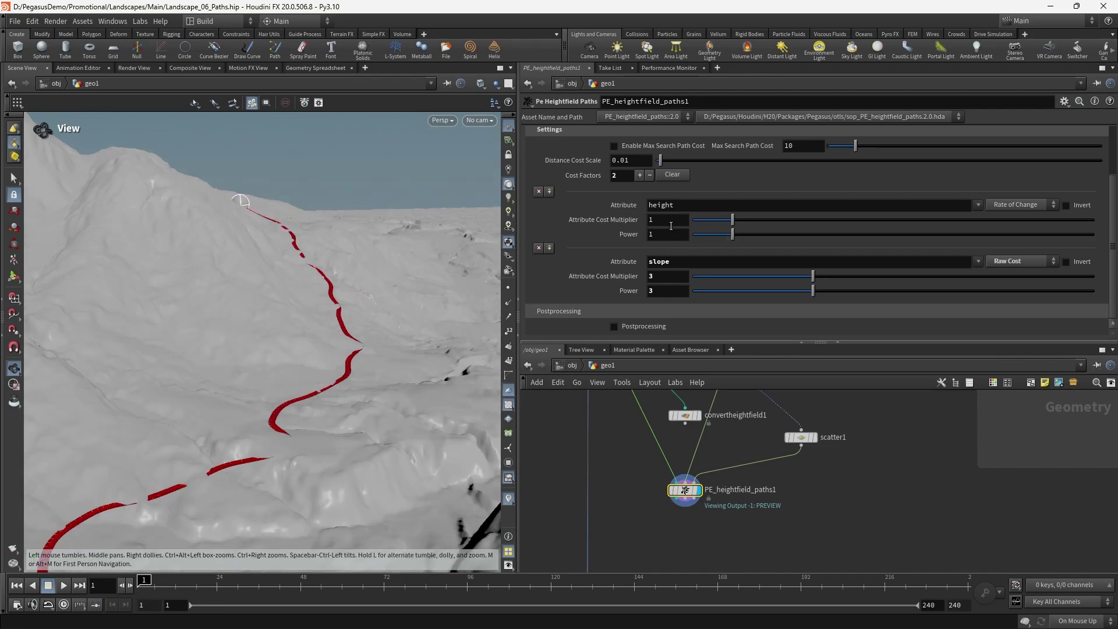
# - Set the height factor's Power to 4 after trying 2, checking the route on the mountainside
pyautogui.press('Return')
pyautogui.scroll(-3, 393, 281)
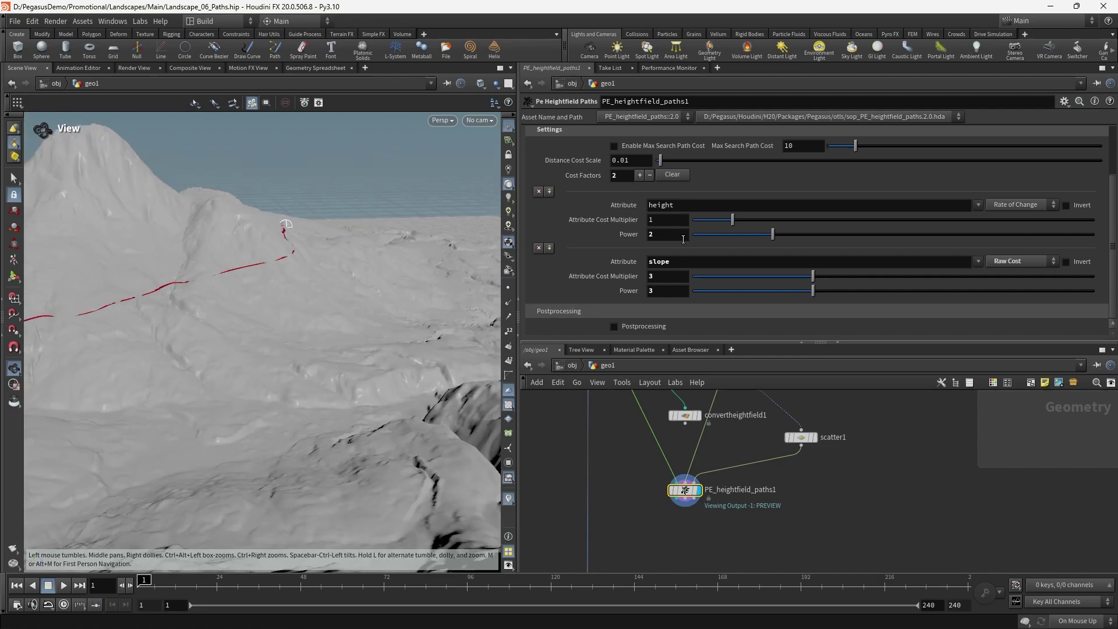
pyautogui.moveTo(311, 261); pyautogui.dragTo(434, 267)
pyautogui.scroll(-5, 321, 295)
pyautogui.press('Return')
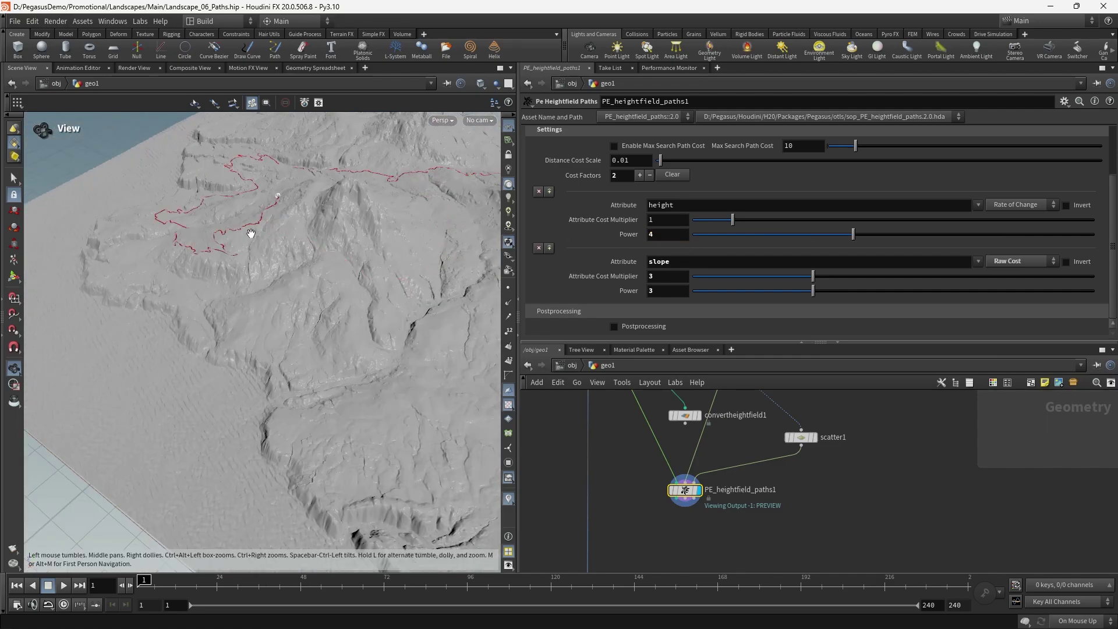
# - Examine the route's switchbacks on the mountain slopes from several angles, and its overall course between the waypoints
pyautogui.moveTo(250, 233); pyautogui.dragTo(306, 285)
pyautogui.scroll(3, 337, 305)
pyautogui.scroll(-1, 307, 285)
pyautogui.moveTo(199, 400); pyautogui.dragTo(338, 430)
pyautogui.scroll(2, 279, 416)
pyautogui.moveTo(295, 355); pyautogui.dragTo(261, 383)
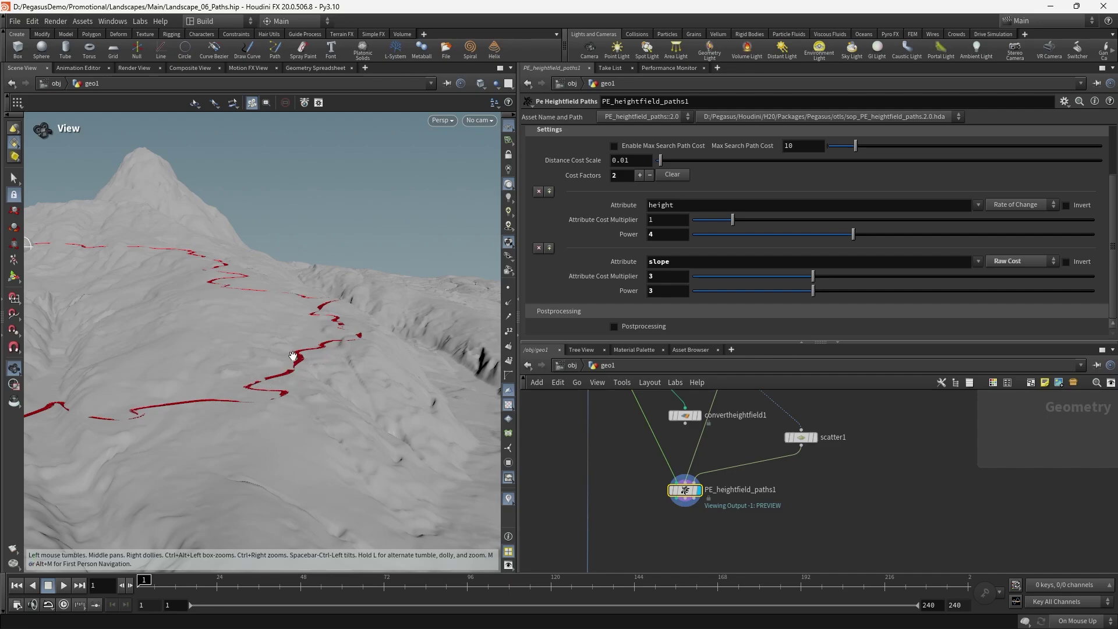
pyautogui.moveTo(341, 340); pyautogui.dragTo(343, 344)
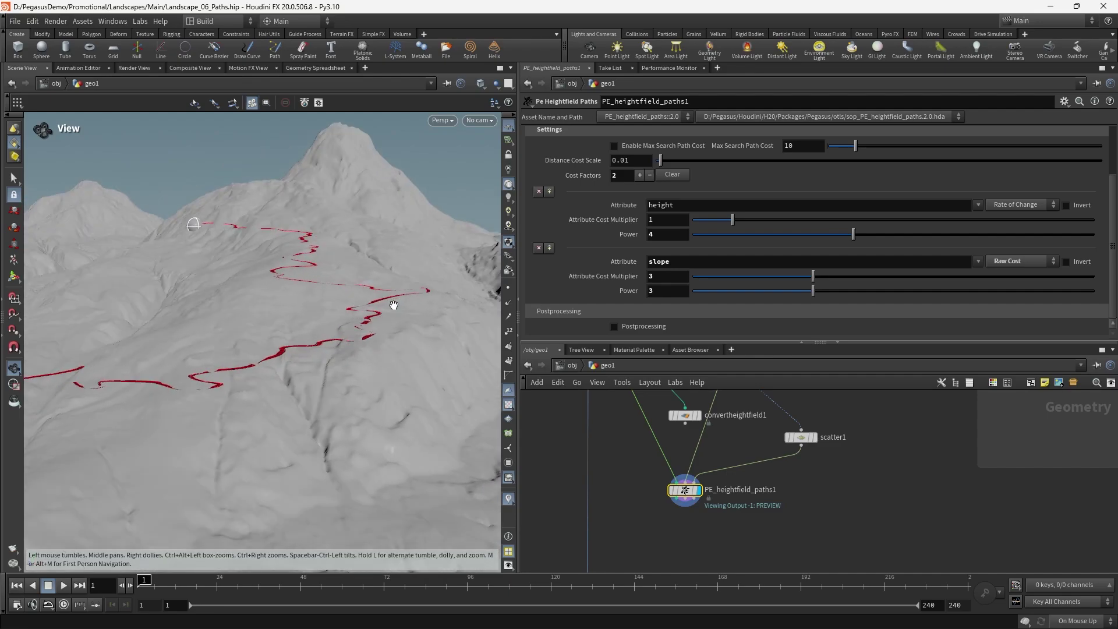
pyautogui.moveTo(394, 305); pyautogui.dragTo(317, 379)
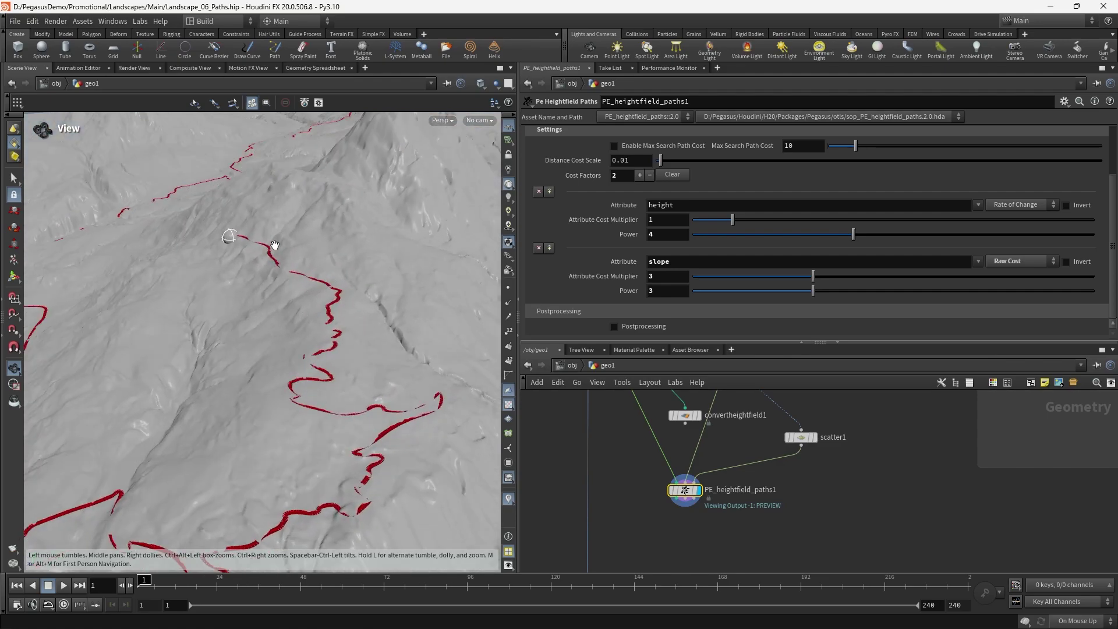
pyautogui.moveTo(274, 245); pyautogui.dragTo(172, 255)
pyautogui.scroll(-5, 172, 254)
pyautogui.moveTo(215, 287); pyautogui.dragTo(326, 330)
pyautogui.moveTo(326, 329); pyautogui.dragTo(334, 322, button='middle')
pyautogui.moveTo(334, 322); pyautogui.dragTo(263, 402)
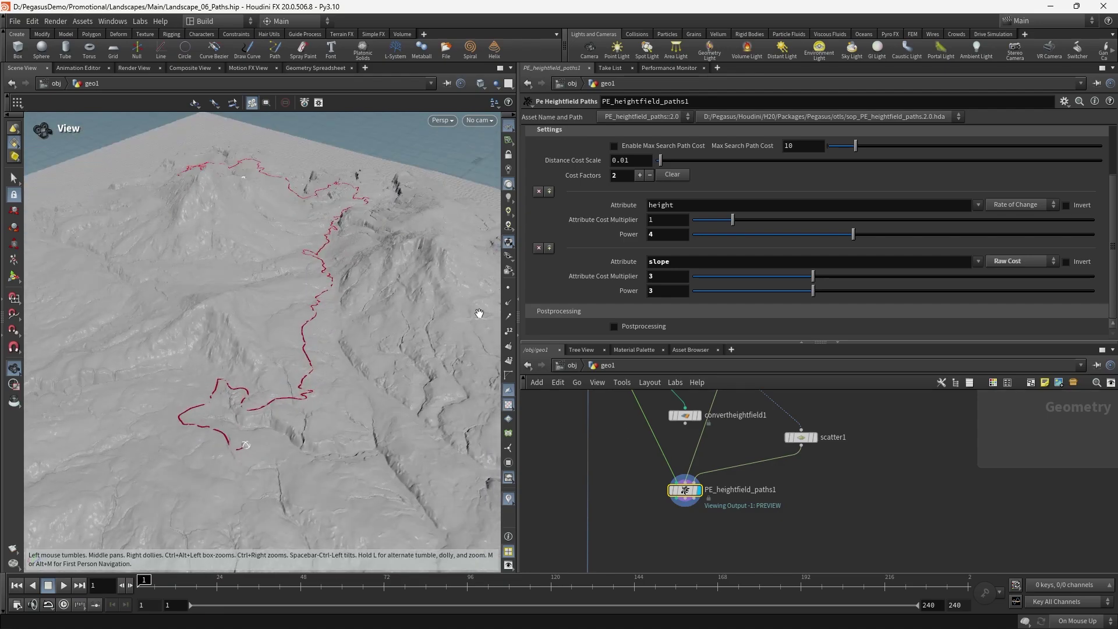
# - Set the Distance Cost Scale to 1 and check the whole route from above
pyautogui.scroll(3, 577, 251)
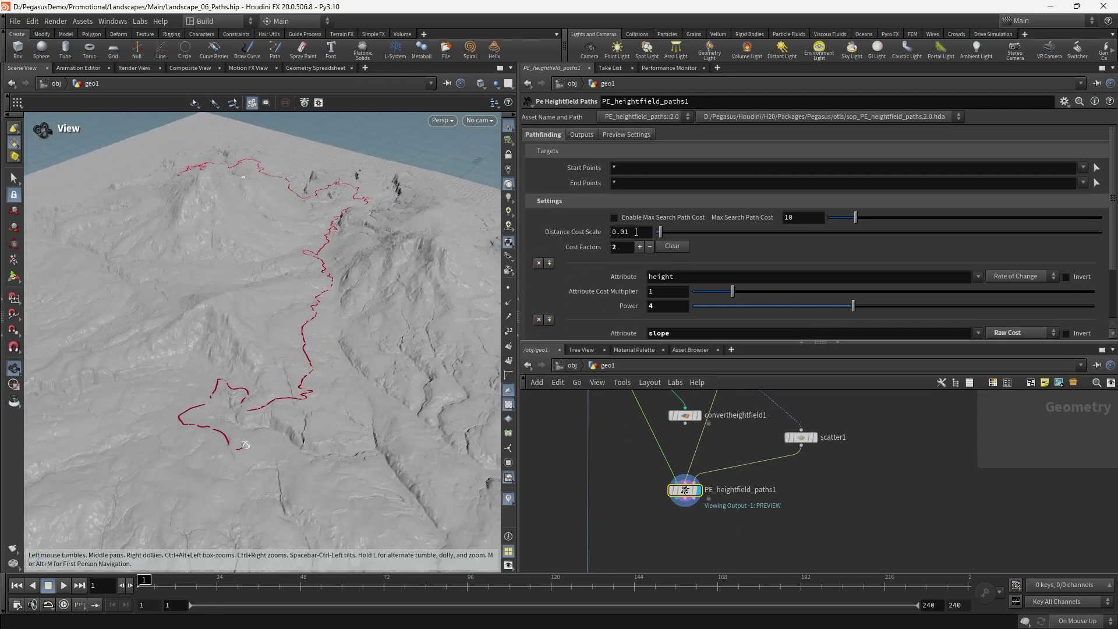
pyautogui.moveTo(219, 288); pyautogui.dragTo(374, 317)
pyautogui.moveTo(175, 315); pyautogui.dragTo(411, 322)
pyautogui.moveTo(303, 286); pyautogui.dragTo(451, 221)
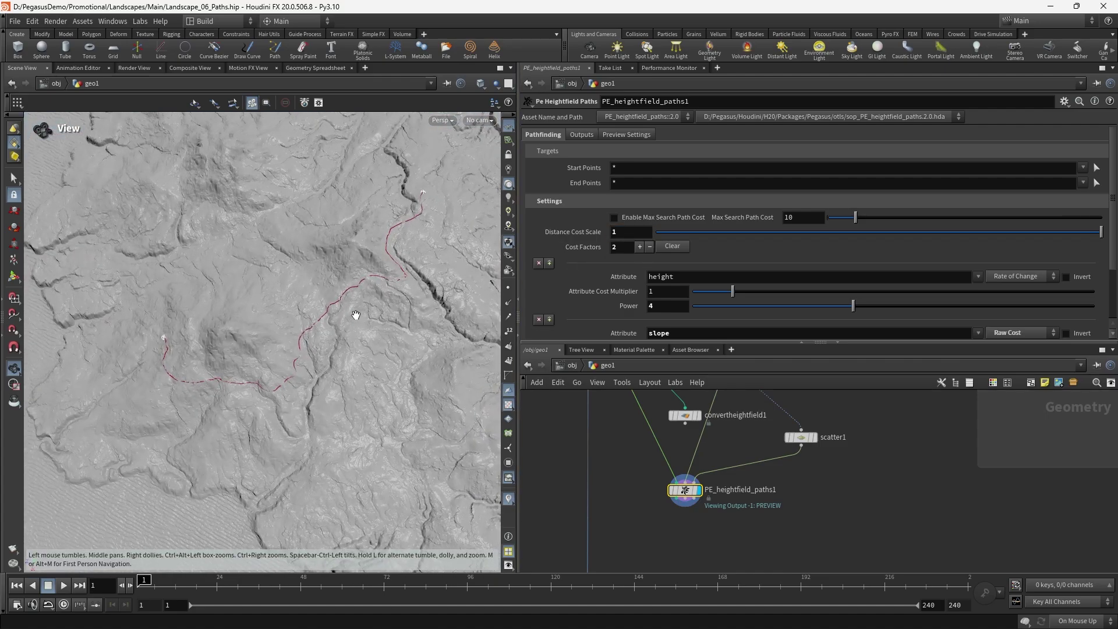
# - Try a Distance Cost Scale of 0.01 and check the resulting route across the terrain
pyautogui.moveTo(619, 236); pyautogui.dragTo(560, 235)
pyautogui.write('0.01')
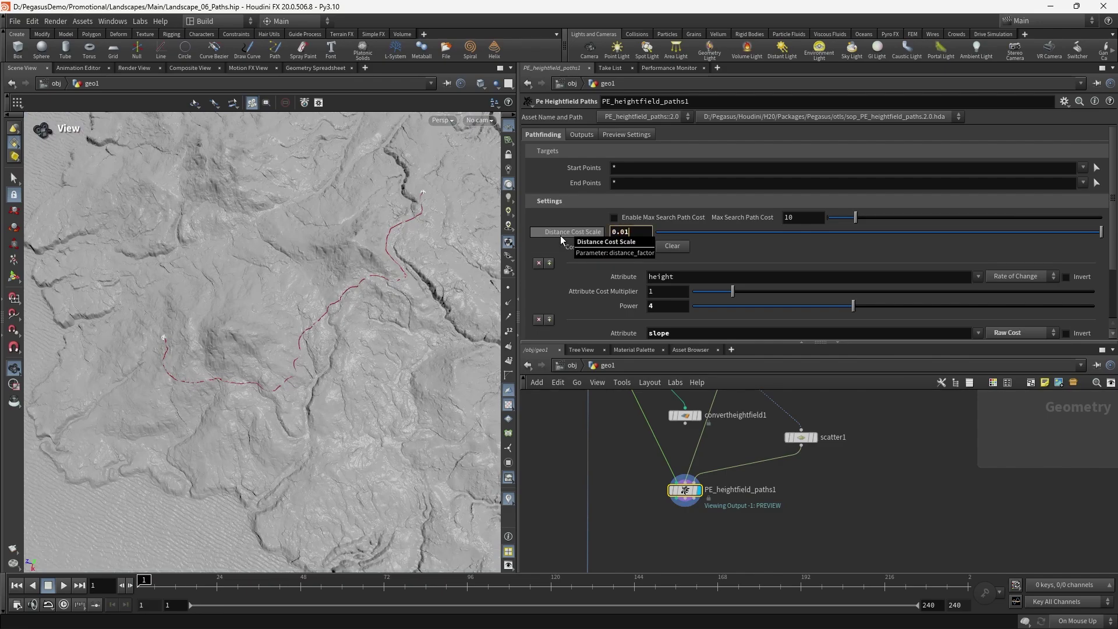
pyautogui.press('Return')
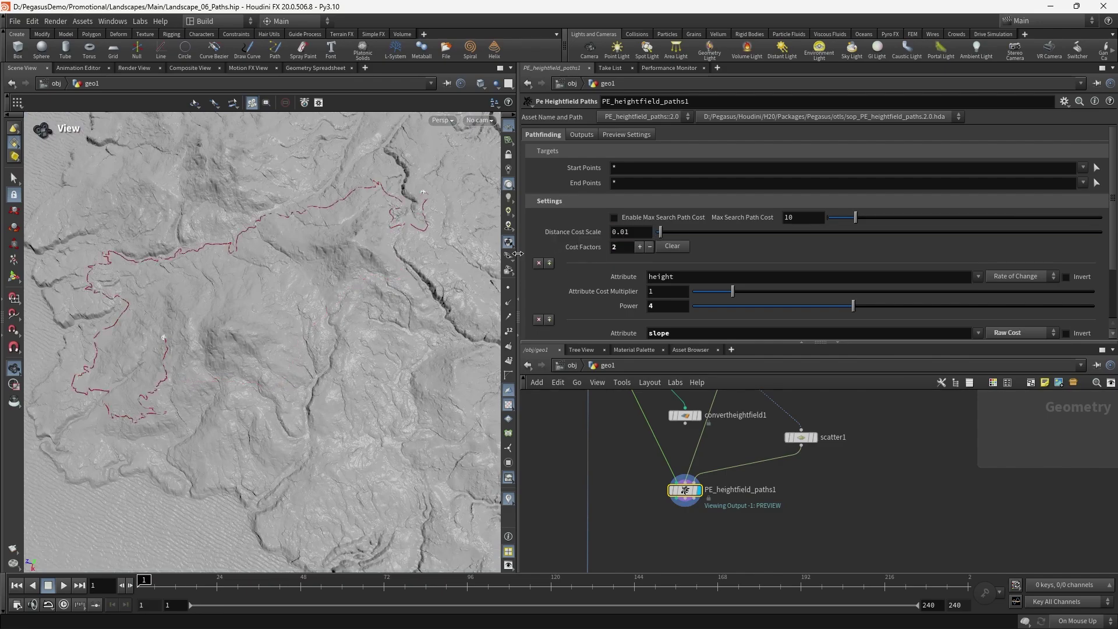
pyautogui.moveTo(325, 301); pyautogui.dragTo(484, 246)
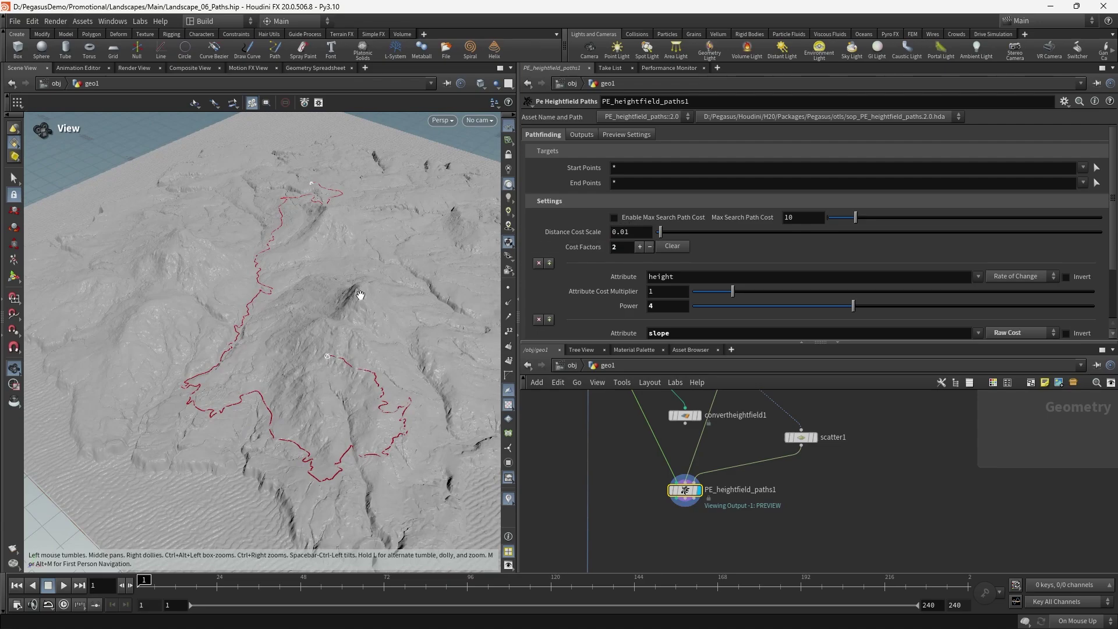
pyautogui.moveTo(360, 295); pyautogui.dragTo(319, 305)
# - Set the Distance Cost Scale to 0.05 and check the route around the mountain from a low angle
pyautogui.click(630, 232)
pyautogui.press('BackSpace')
pyautogui.write('5')
pyautogui.press('Return')
pyautogui.moveTo(320, 304); pyautogui.dragTo(353, 295, button='right')
pyautogui.moveTo(353, 294); pyautogui.dragTo(359, 384)
pyautogui.moveTo(360, 385); pyautogui.dragTo(350, 408, button='right')
pyautogui.moveTo(351, 408); pyautogui.dragTo(374, 394)
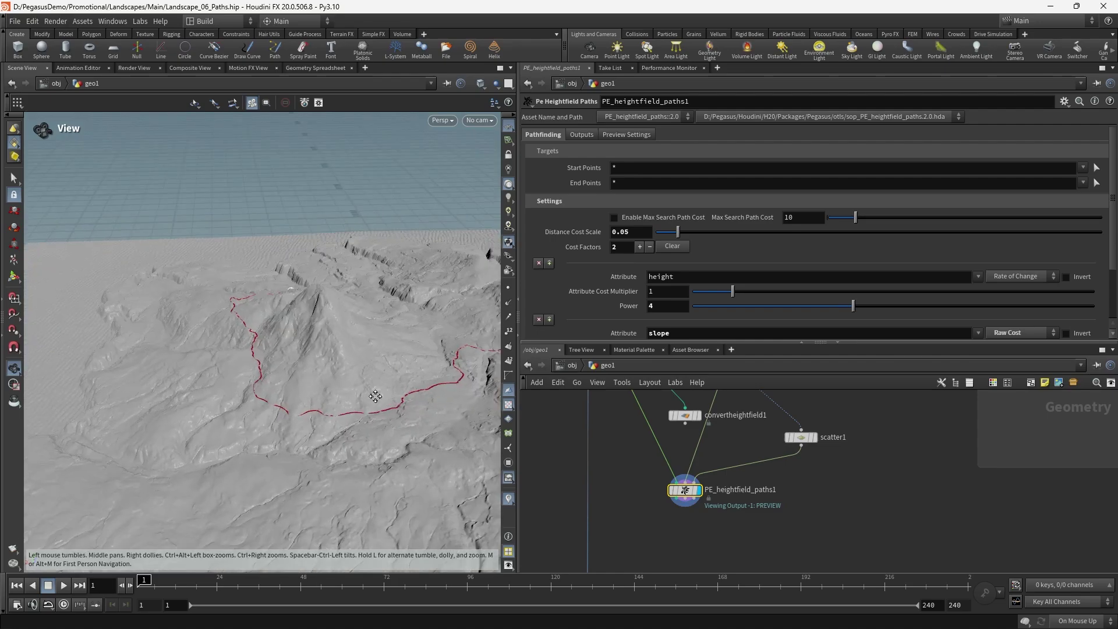
pyautogui.moveTo(374, 394); pyautogui.dragTo(305, 357, button='middle')
# - Compare the route with the height factor's Attribute Cost Multiplier at 2 and back at 1
pyautogui.press('Return')
pyautogui.moveTo(388, 312); pyautogui.dragTo(530, 302)
pyautogui.moveTo(395, 296); pyautogui.dragTo(445, 302)
pyautogui.moveTo(333, 305); pyautogui.dragTo(606, 305)
pyautogui.moveTo(361, 307); pyautogui.dragTo(524, 305)
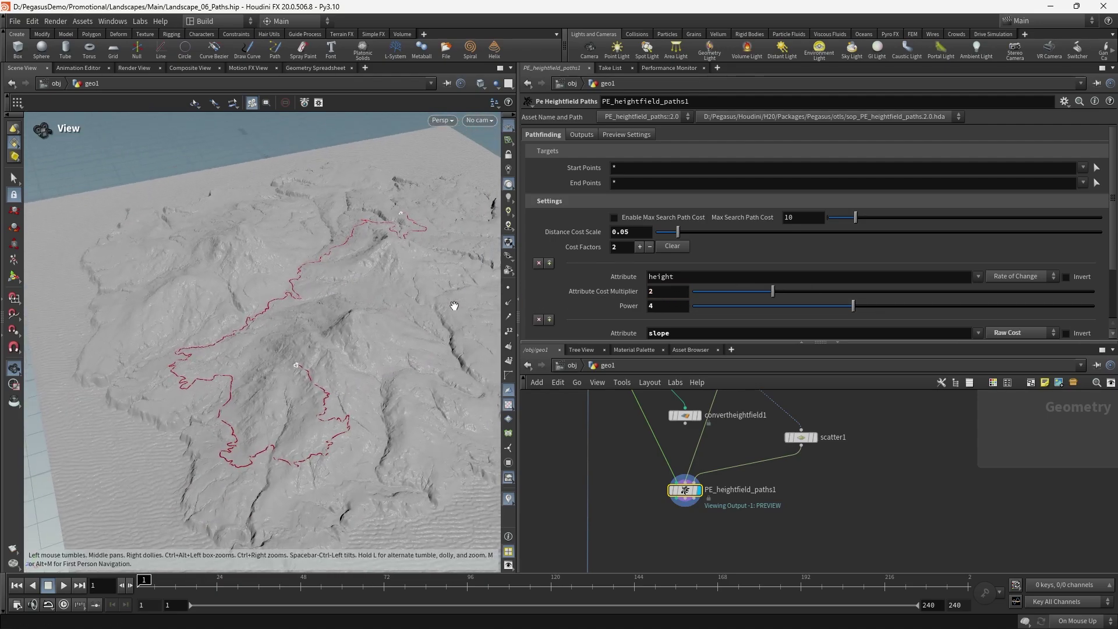
pyautogui.doubleClick(668, 291)
pyautogui.write('1')
pyautogui.press('Return')
pyautogui.moveTo(399, 256); pyautogui.dragTo(589, 278)
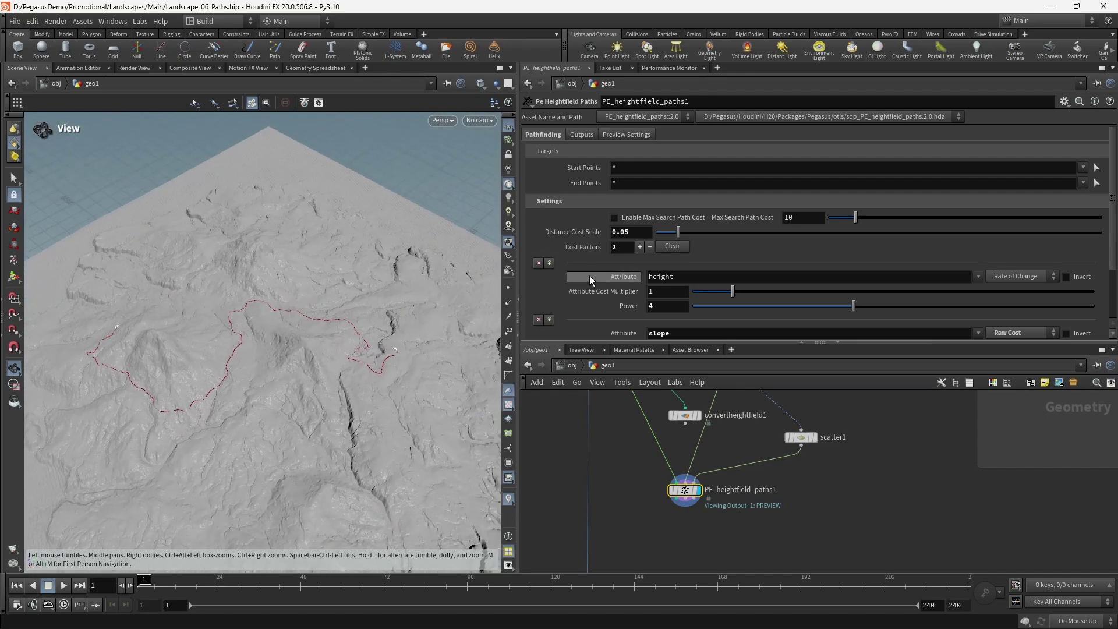
# - Enable Postprocessing for the paths and check the smoothed route on the terrain
pyautogui.scroll(-3, 615, 303)
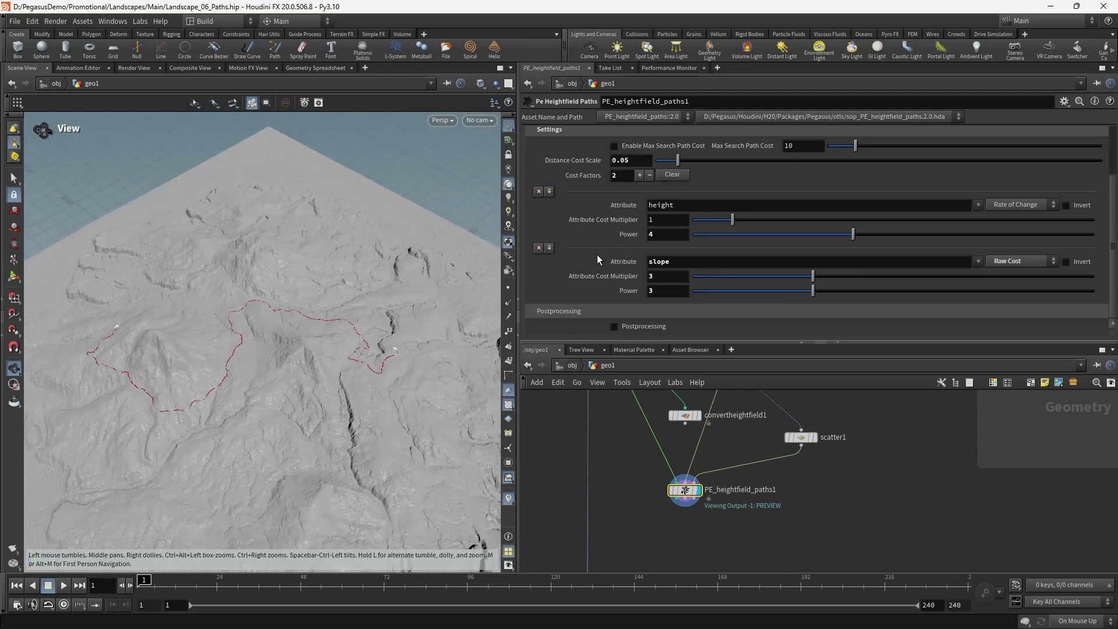
pyautogui.moveTo(271, 321); pyautogui.dragTo(593, 325)
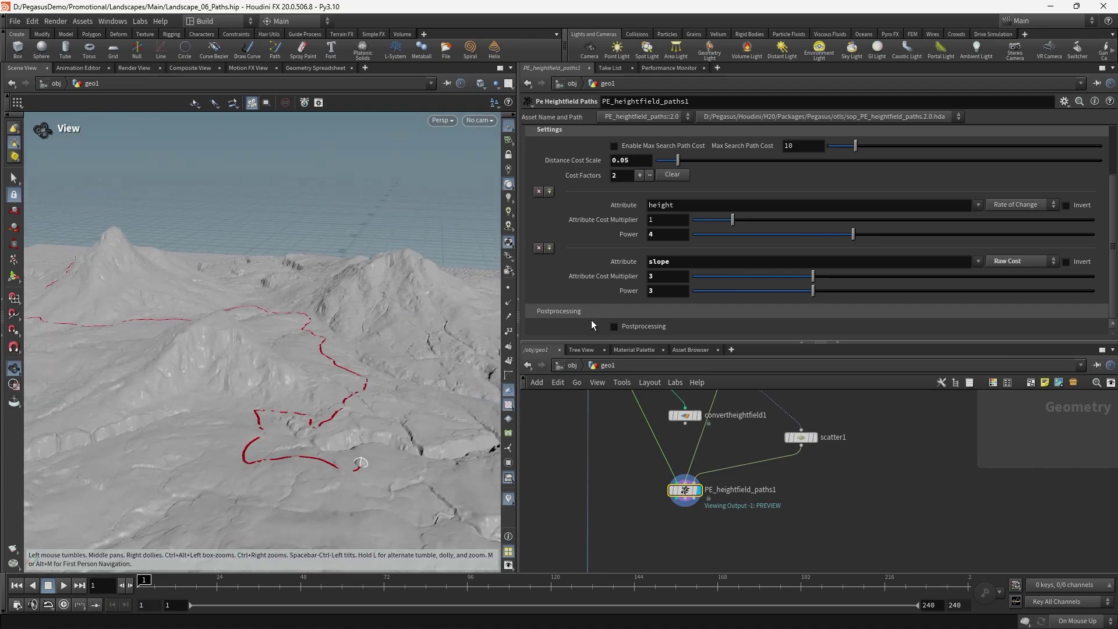
pyautogui.click(615, 326)
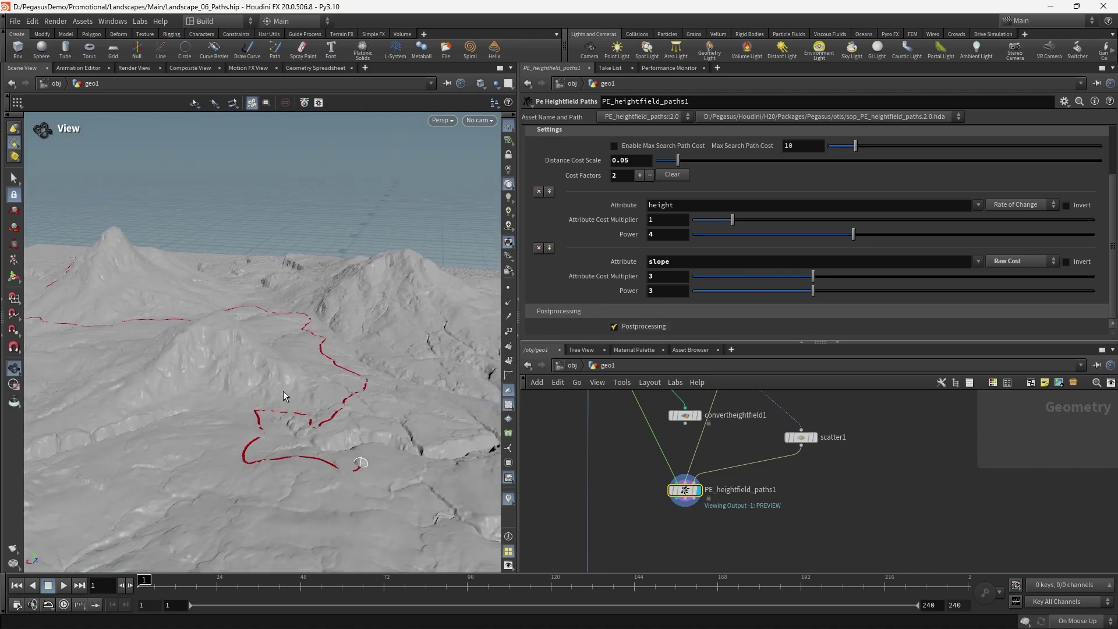
pyautogui.moveTo(332, 429); pyautogui.dragTo(349, 432)
pyautogui.moveTo(369, 373); pyautogui.dragTo(472, 395)
pyautogui.scroll(-3, 600, 289)
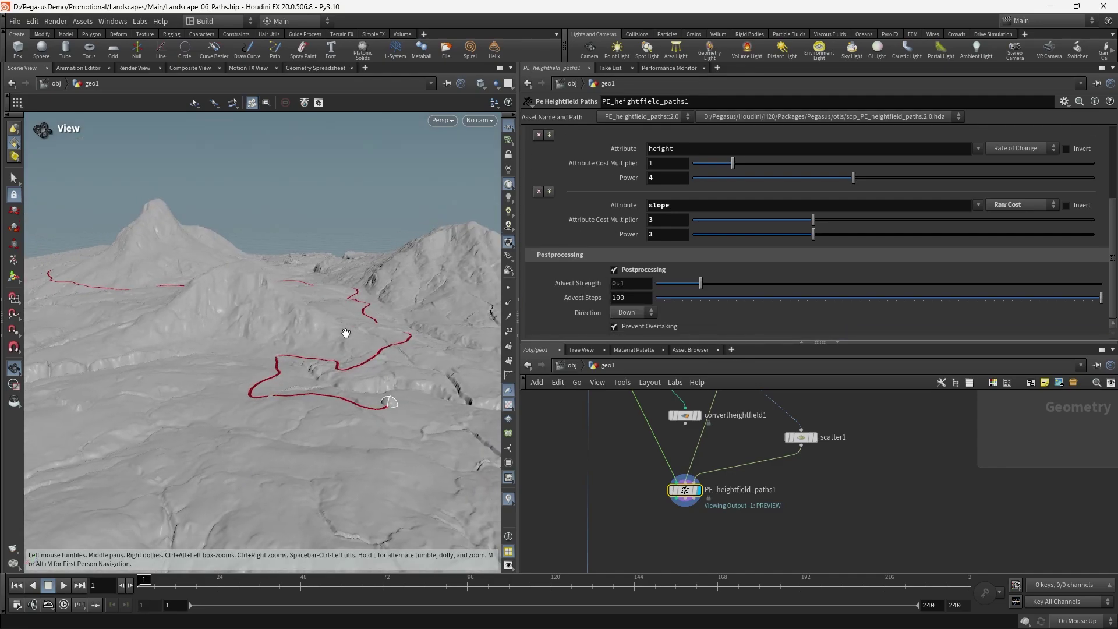
# - Switch Postprocessing off and on again to compare the path's shape up close
pyautogui.scroll(3, 346, 333)
pyautogui.click(636, 272)
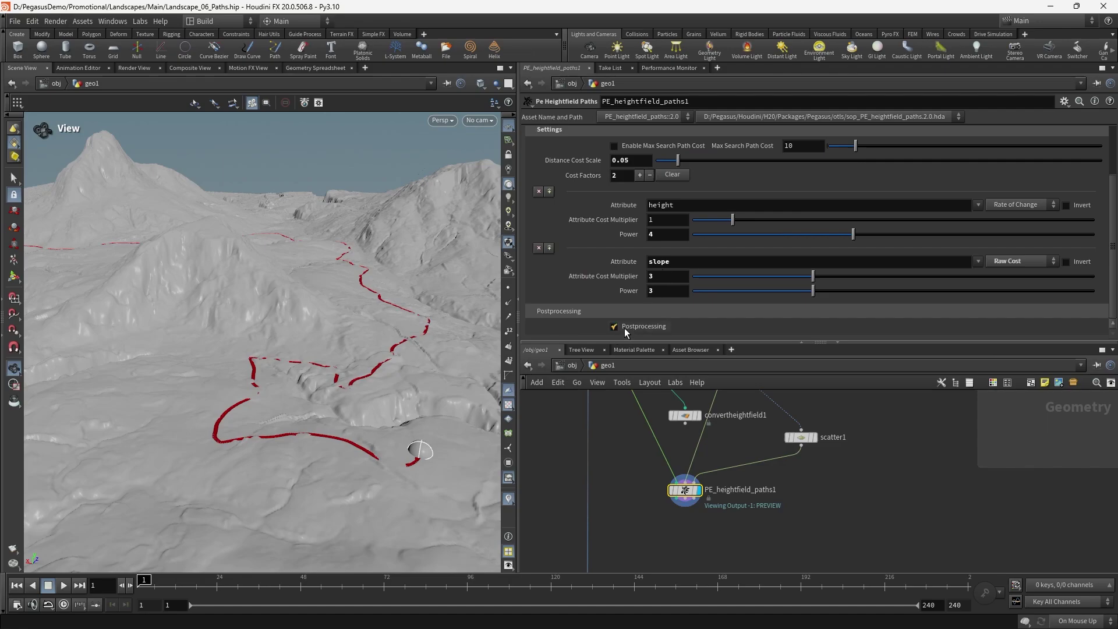
pyautogui.scroll(5, 343, 388)
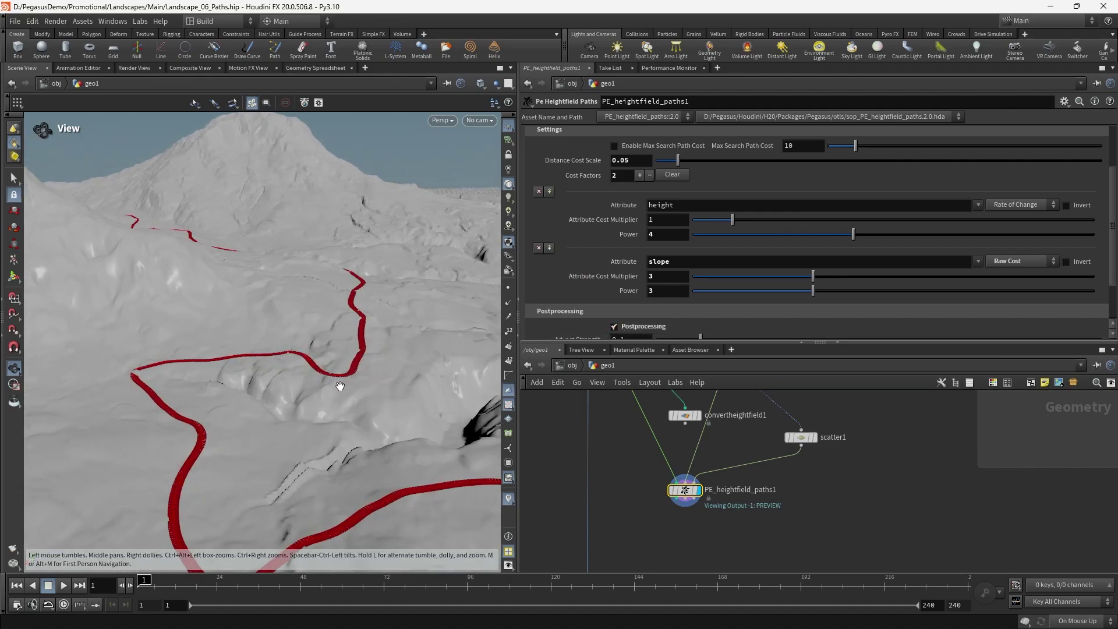
pyautogui.scroll(-5, 343, 379)
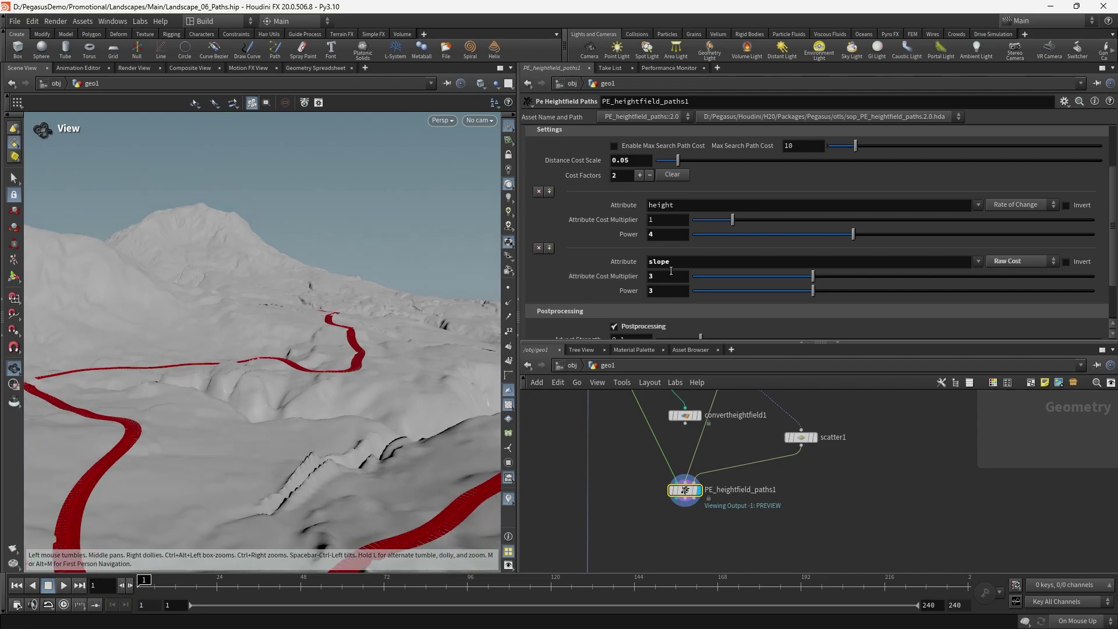
# - Set Advect Steps to 5 after trying 1, checking how the path sits on the slopes
pyautogui.scroll(-2, 664, 291)
pyautogui.write('5')
pyautogui.scroll(3, 390, 314)
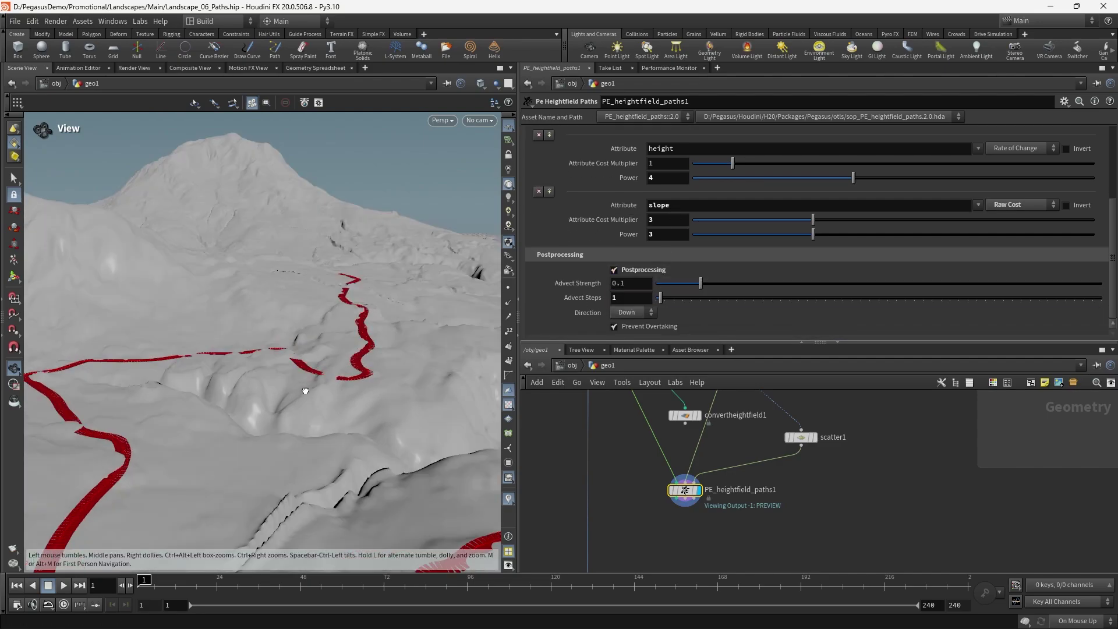
pyautogui.moveTo(401, 313); pyautogui.dragTo(297, 326)
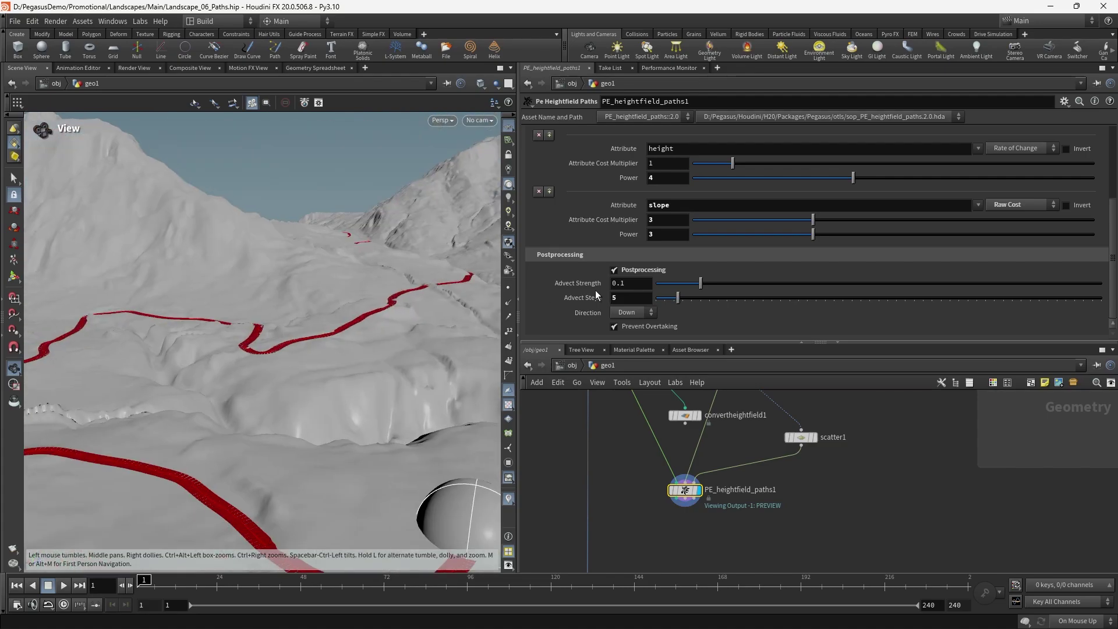
# - Set the Advect Strength to 1 and check the path from another angle
pyautogui.doubleClick(620, 283)
pyautogui.write('1')
pyautogui.press('Return')
pyautogui.moveTo(305, 307); pyautogui.dragTo(385, 321)
# - Set Advect Steps to 25 and compare the path with a lower step count
pyautogui.doubleClick(630, 298)
pyautogui.write('1')
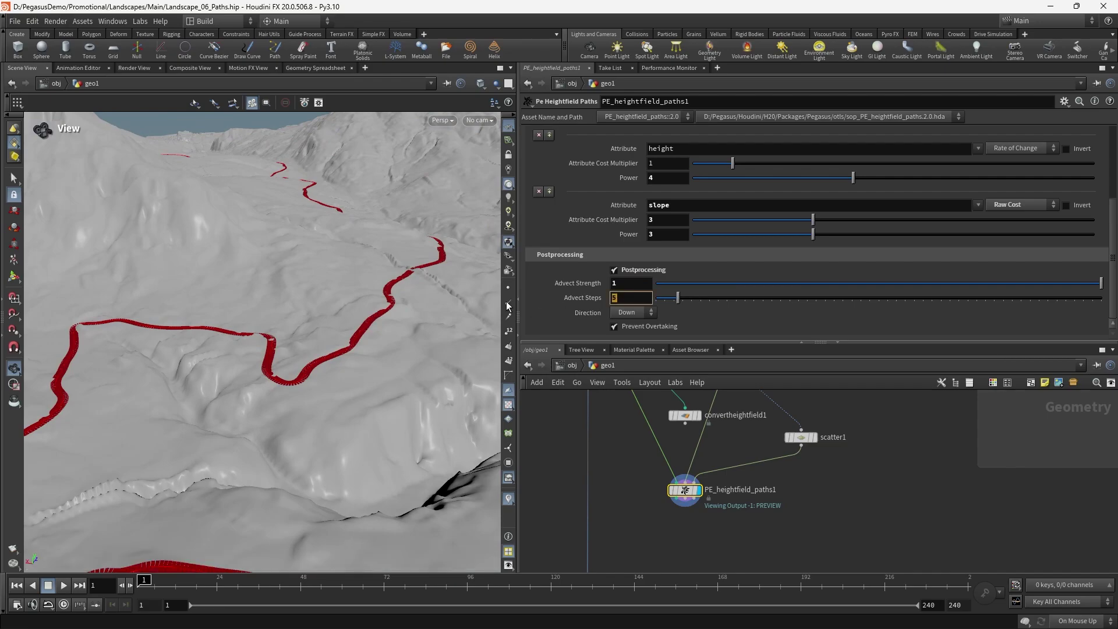
pyautogui.doubleClick(630, 298)
pyautogui.write('25')
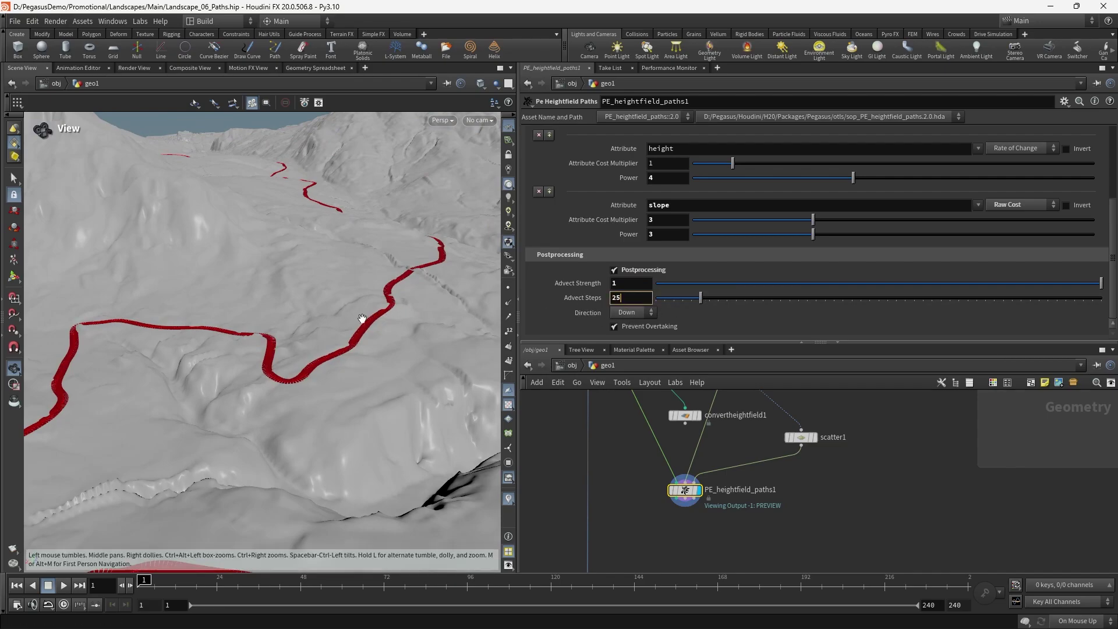
pyautogui.press('Return')
pyautogui.moveTo(320, 320); pyautogui.dragTo(305, 318)
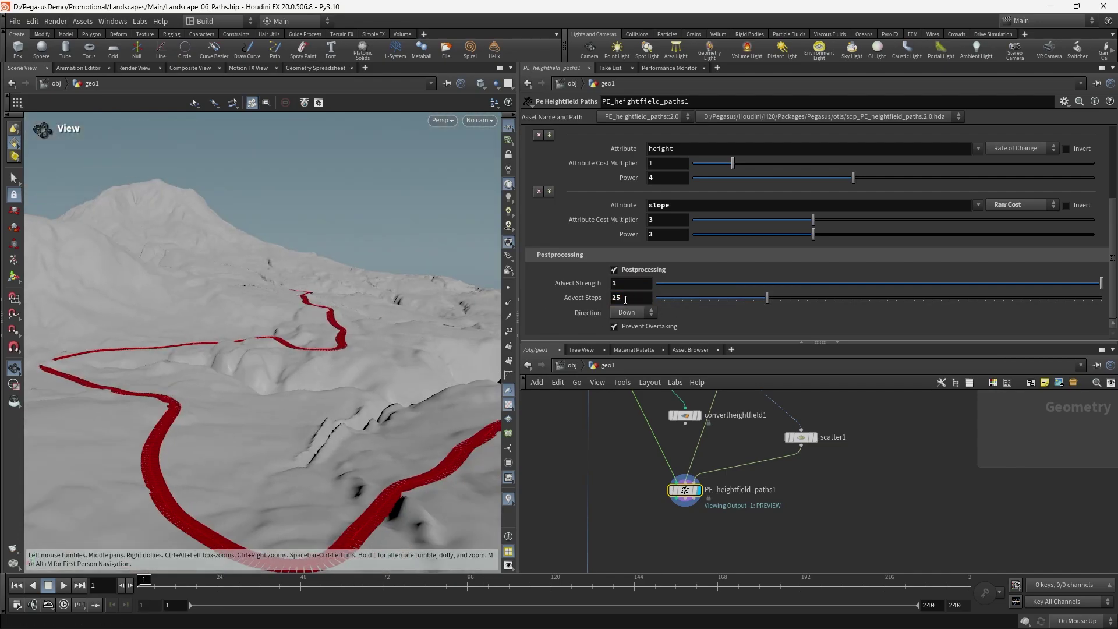
pyautogui.write('0')
pyautogui.press('Return')
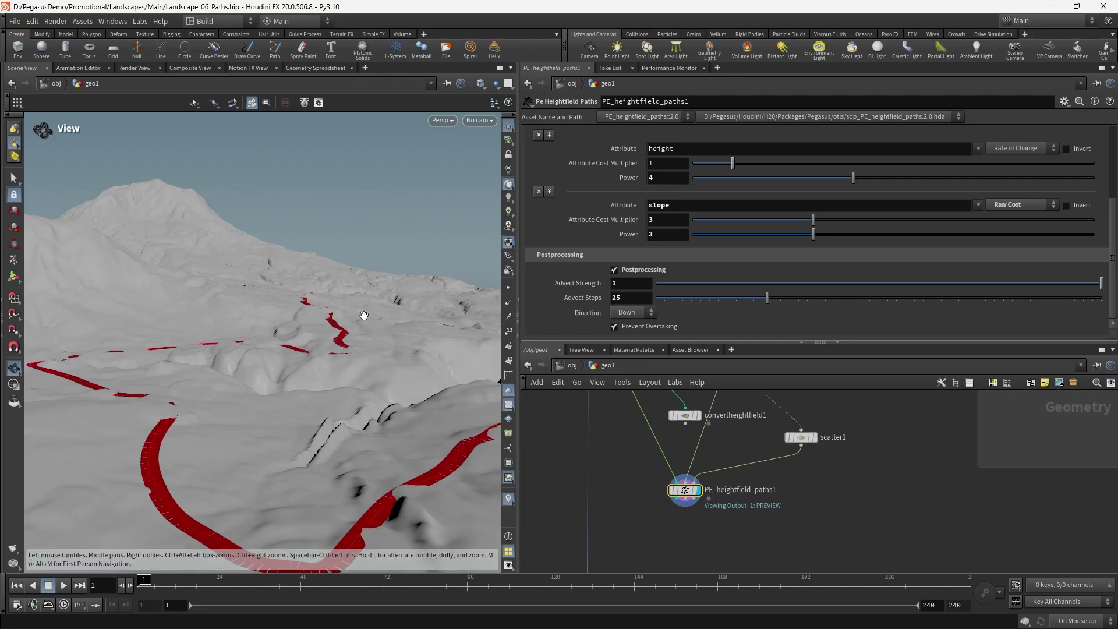
pyautogui.press('Return')
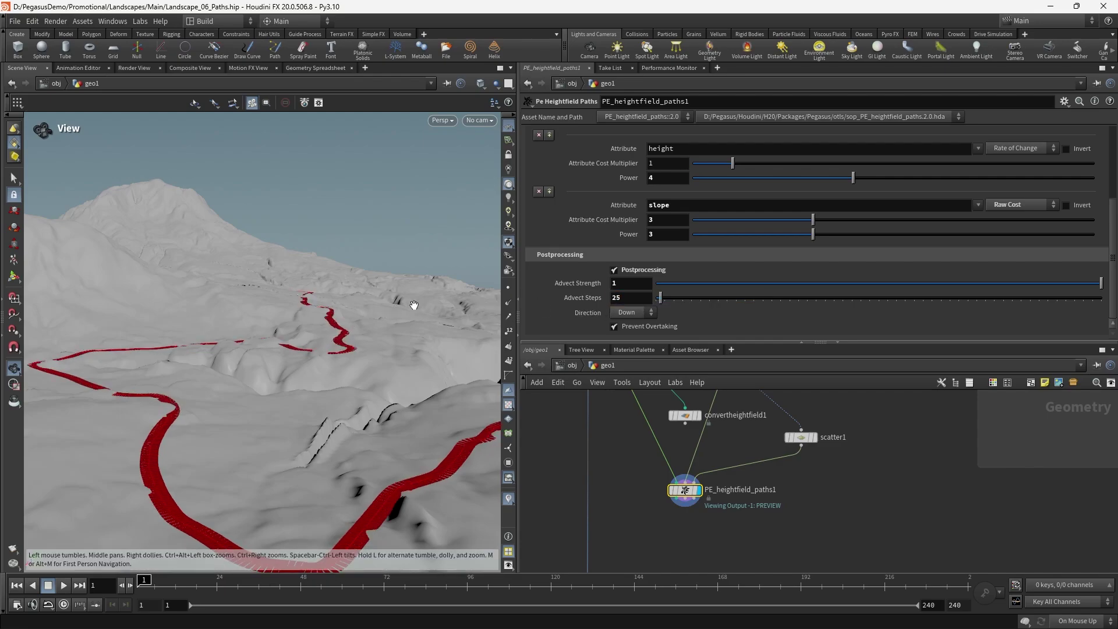
# - Examine the advected path along the mountainside from several angles and distances
pyautogui.moveTo(437, 374); pyautogui.dragTo(259, 355)
pyautogui.moveTo(259, 354); pyautogui.dragTo(221, 303, button='right')
pyautogui.moveTo(222, 302); pyautogui.dragTo(72, 424, button='middle')
pyautogui.moveTo(72, 425); pyautogui.dragTo(414, 227)
pyautogui.moveTo(414, 227); pyautogui.dragTo(262, 349, button='right')
pyautogui.moveTo(262, 349); pyautogui.dragTo(210, 465, button='middle')
pyautogui.moveTo(314, 301); pyautogui.dragTo(252, 352)
pyautogui.moveTo(252, 352); pyautogui.dragTo(292, 349, button='right')
pyautogui.moveTo(251, 365); pyautogui.dragTo(428, 323)
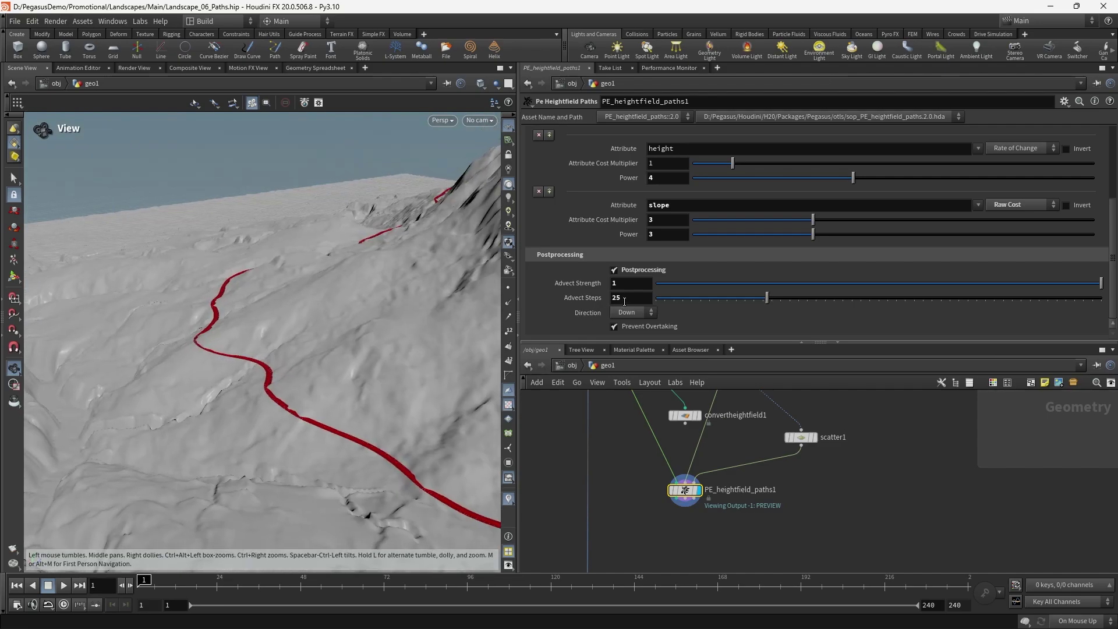
# - Compare the mountainside path with Advect Steps at 1 and back at 25
pyautogui.press('Return')
pyautogui.moveTo(302, 356); pyautogui.dragTo(308, 343)
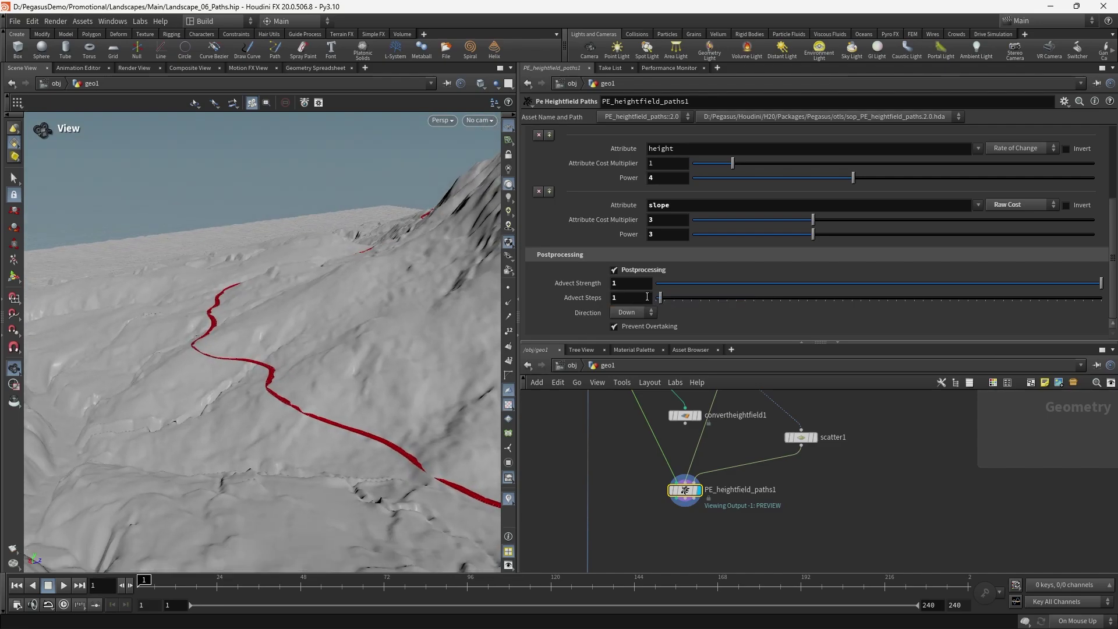
pyautogui.click(645, 297)
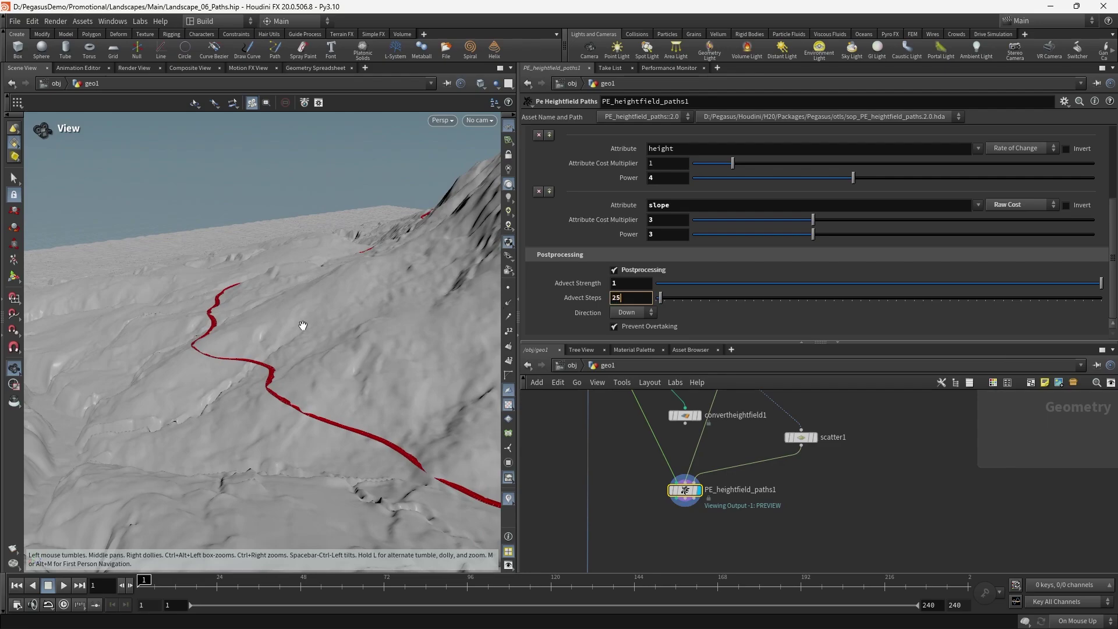
pyautogui.write('25')
pyautogui.press('Return')
# - Disable Prevent Overtaking and check the path on the mountainside with Advect Steps at 25
pyautogui.click(615, 327)
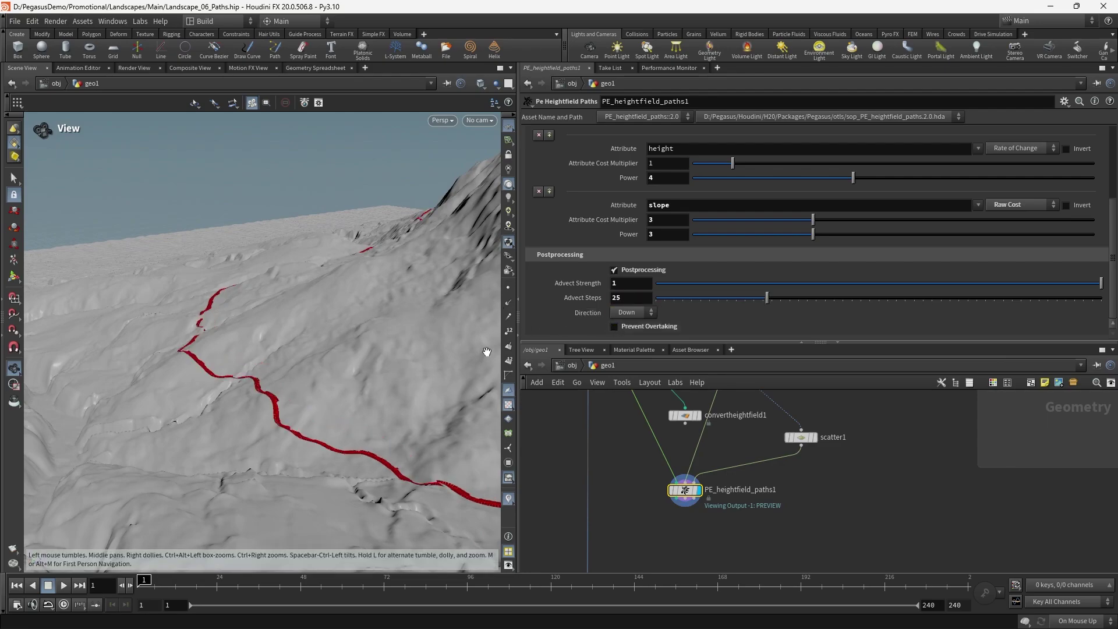
pyautogui.moveTo(289, 363); pyautogui.dragTo(358, 345)
pyautogui.press('Return')
pyautogui.doubleClick(623, 297)
pyautogui.write('25')
pyautogui.press('Return')
pyautogui.moveTo(253, 341); pyautogui.dragTo(322, 404)
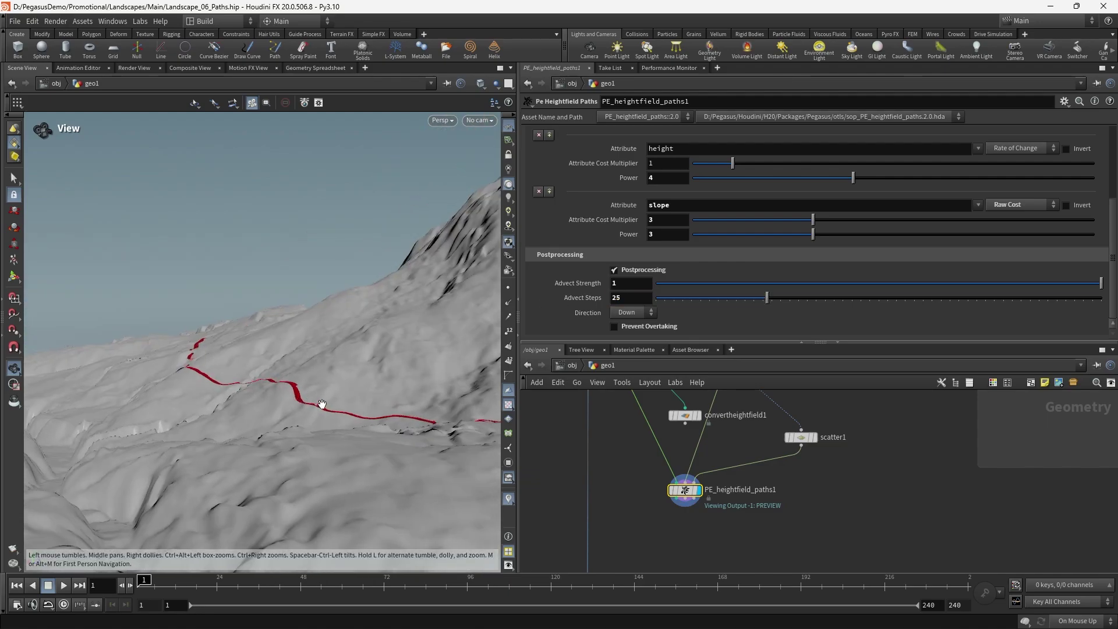
# - Try Advect Steps values of 35 and 2 to compare how far the path shifts
pyautogui.doubleClick(641, 295)
pyautogui.write('35')
pyautogui.press('Return')
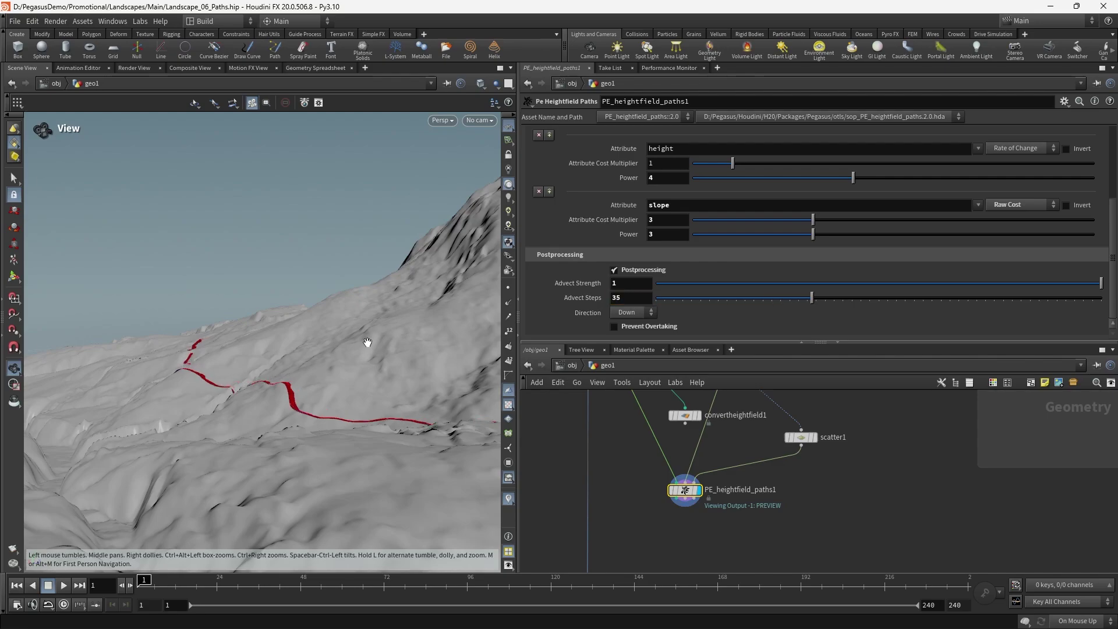
pyautogui.write('2')
pyautogui.press('Return')
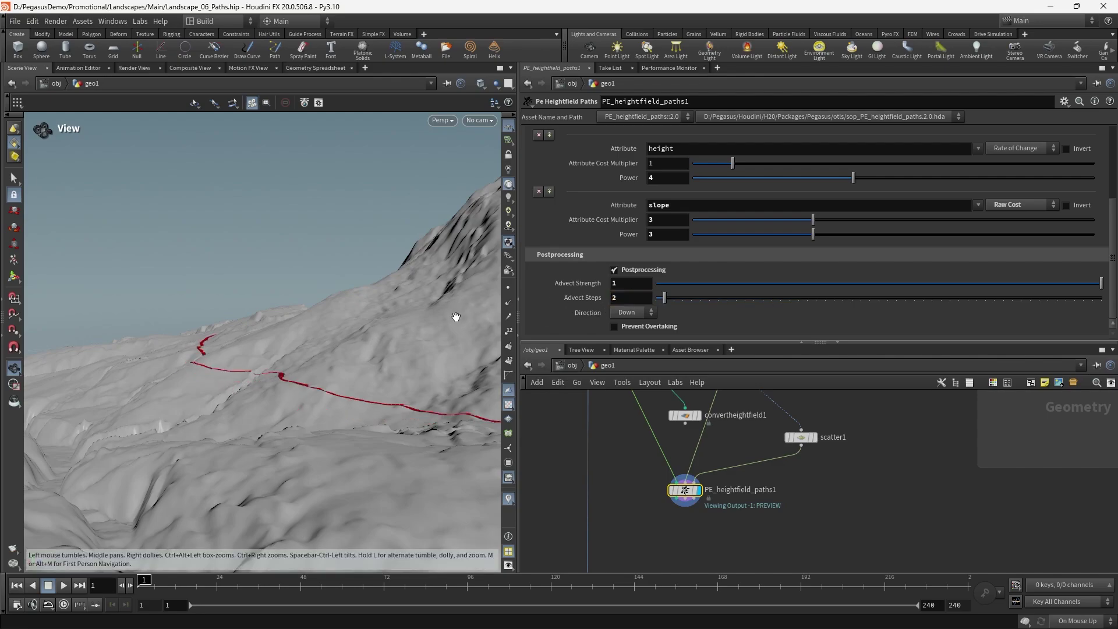
# - Try 5 Advect Steps and compare the path with Prevent Overtaking on and off
pyautogui.doubleClick(630, 298)
pyautogui.write('5')
pyautogui.press('Return')
pyautogui.click(626, 327)
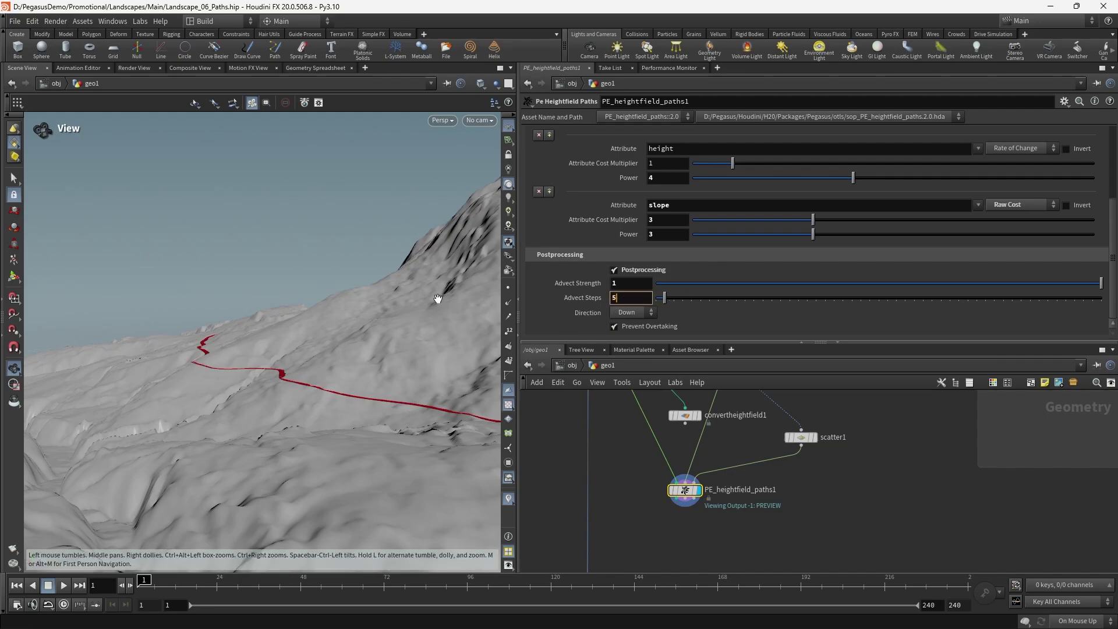
pyautogui.click(638, 329)
# - Set Advect Steps to 1 and compare the path with Postprocessing off and on
pyautogui.doubleClick(627, 298)
pyautogui.write('1')
pyautogui.press('Return')
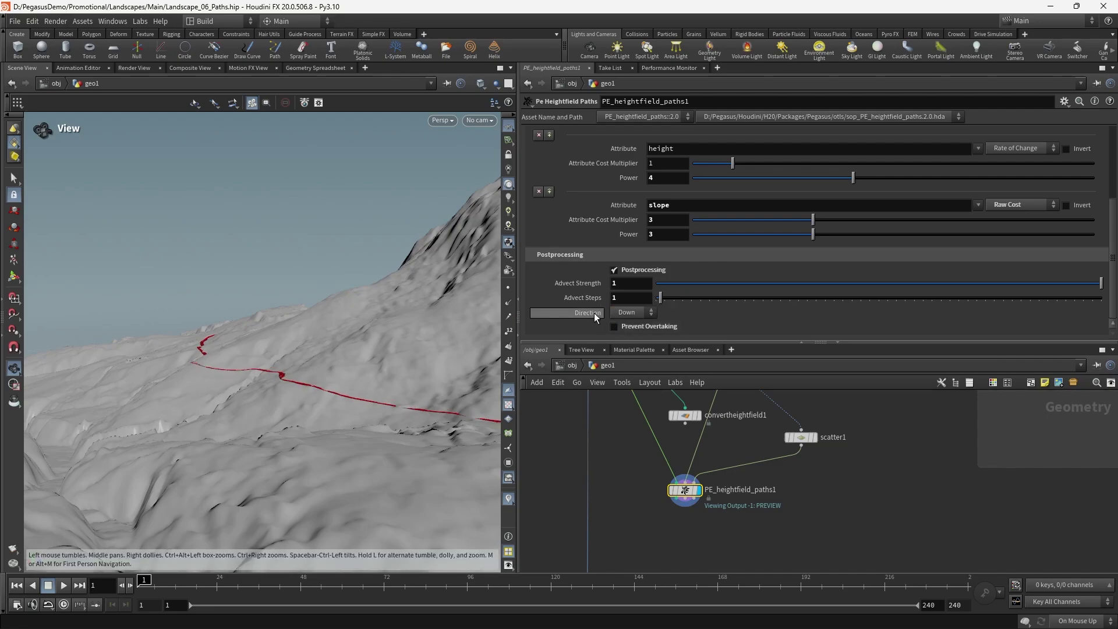
pyautogui.press('Return')
pyautogui.click(614, 269)
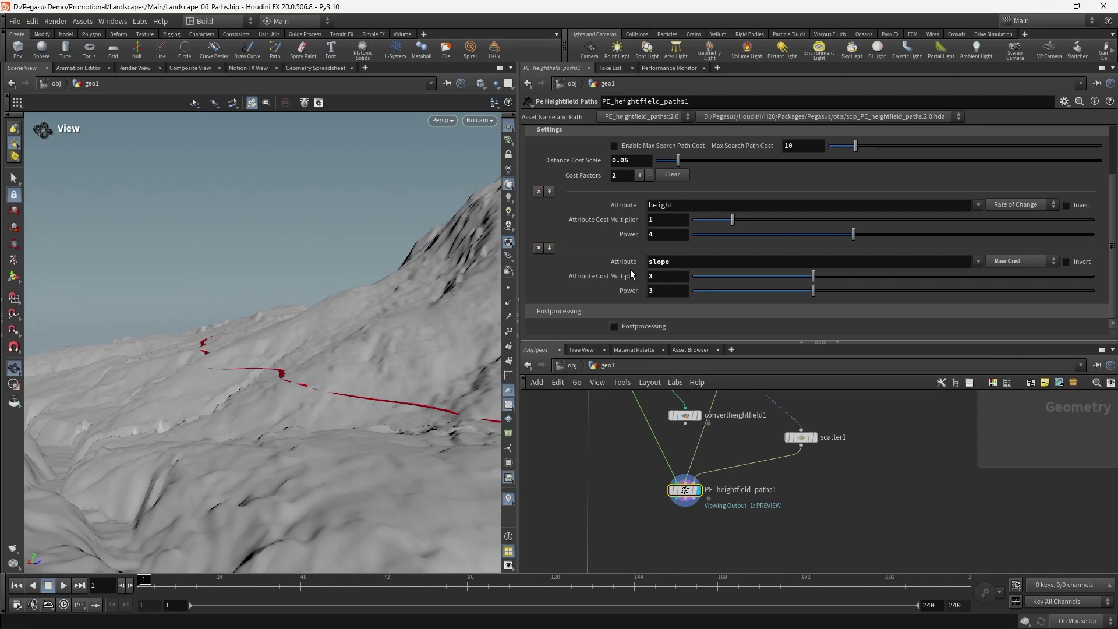
pyautogui.click(624, 330)
# - Try Advect Strength values of 0.01 and 1 and check the whole route from a distance
pyautogui.scroll(-3, 670, 312)
pyautogui.moveTo(625, 285); pyautogui.dragTo(565, 300)
pyautogui.write('0.01')
pyautogui.press('Return')
pyautogui.write('1')
pyautogui.moveTo(265, 364); pyautogui.dragTo(335, 296)
# - Show the path node's output settings and inspect its Heightfield output in the network
pyautogui.scroll(4, 689, 303)
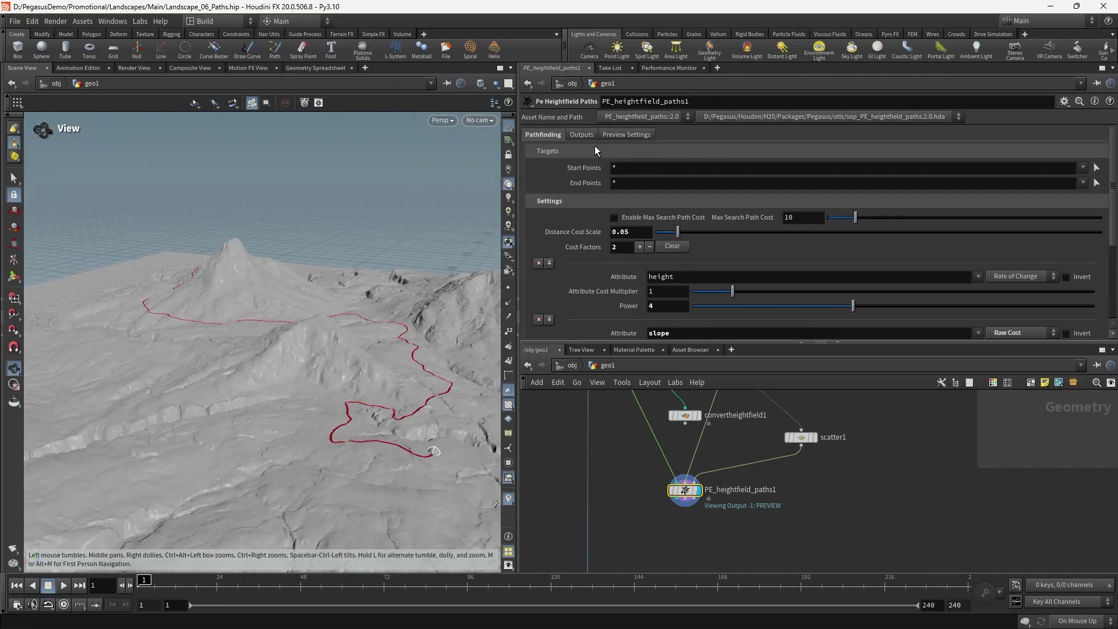
pyautogui.click(584, 134)
pyautogui.moveTo(342, 252); pyautogui.dragTo(310, 286)
pyautogui.moveTo(806, 512); pyautogui.dragTo(815, 472, button='middle')
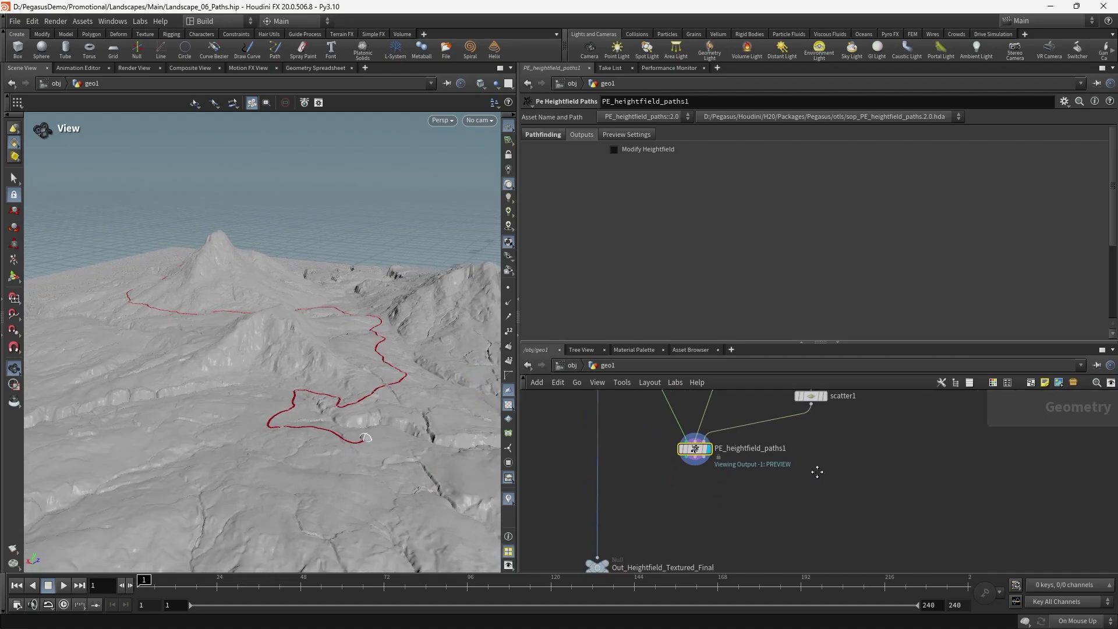
pyautogui.scroll(3, 783, 483)
pyautogui.moveTo(737, 488); pyautogui.dragTo(774, 498, button='middle')
pyautogui.scroll(3, 774, 497)
pyautogui.moveTo(677, 496); pyautogui.dragTo(686, 520, button='middle')
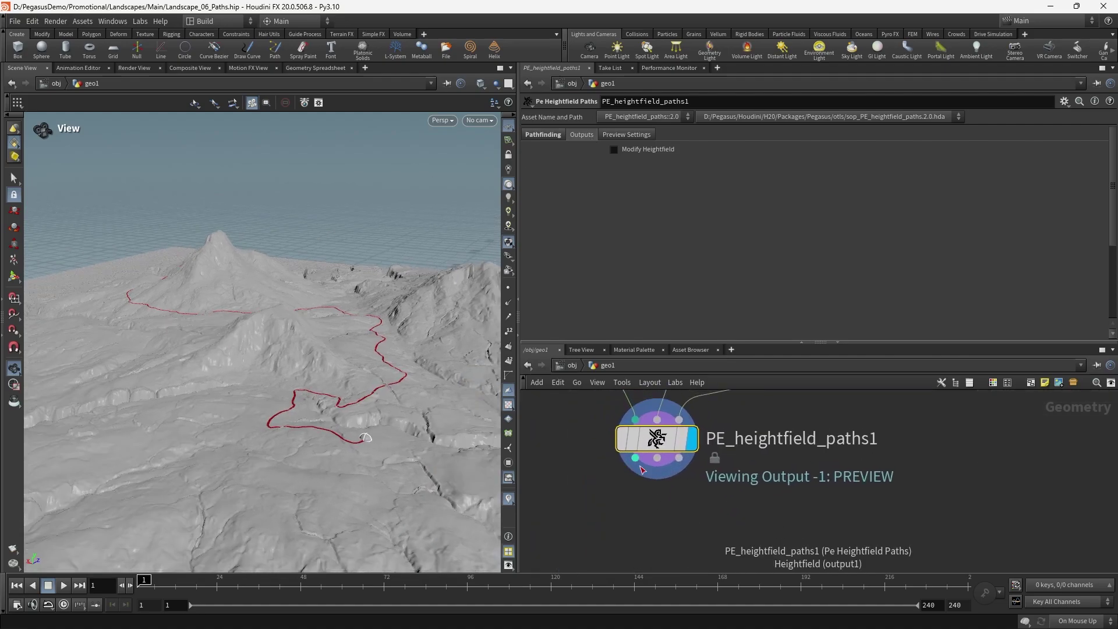
# - Inspect the path on the terrain up close and the path node's Curves output
pyautogui.moveTo(595, 514); pyautogui.dragTo(630, 521, button='middle')
pyautogui.scroll(5, 366, 384)
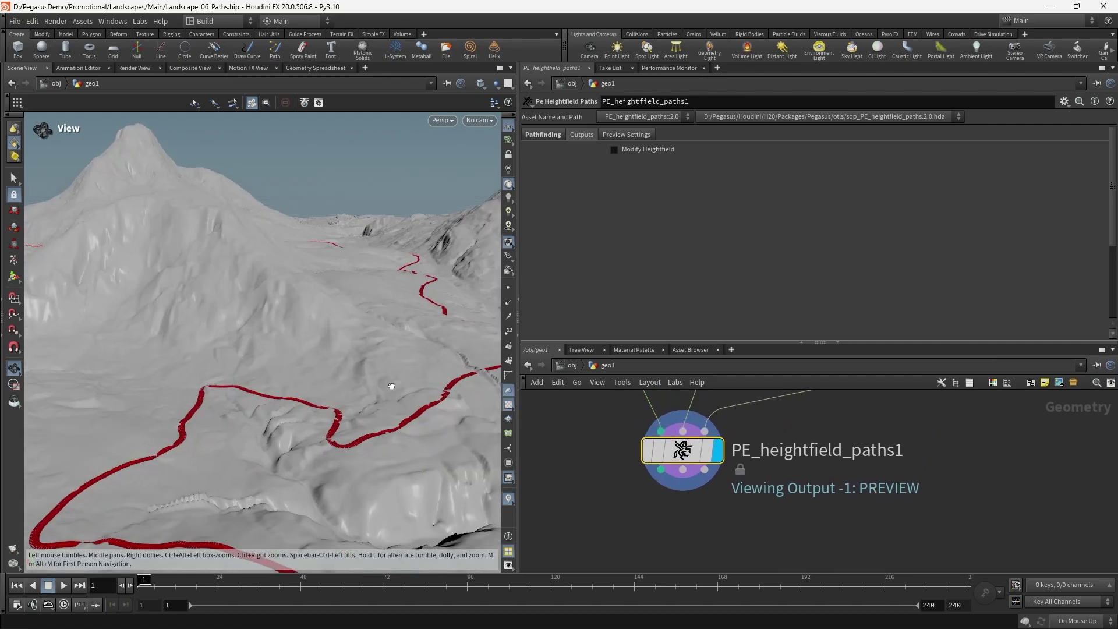
pyautogui.scroll(-5, 391, 386)
pyautogui.moveTo(690, 483); pyautogui.dragTo(661, 447, button='middle')
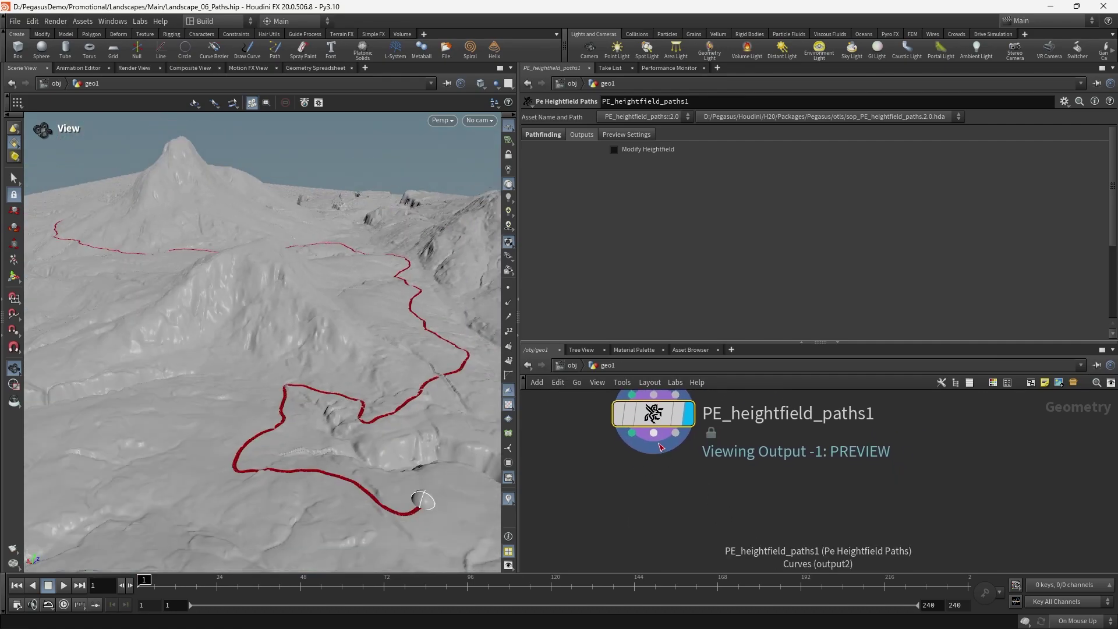
# - Add a null below the path node, wire it to the Curves output and display it to view the isolated path curve
pyautogui.scroll(-5, 660, 445)
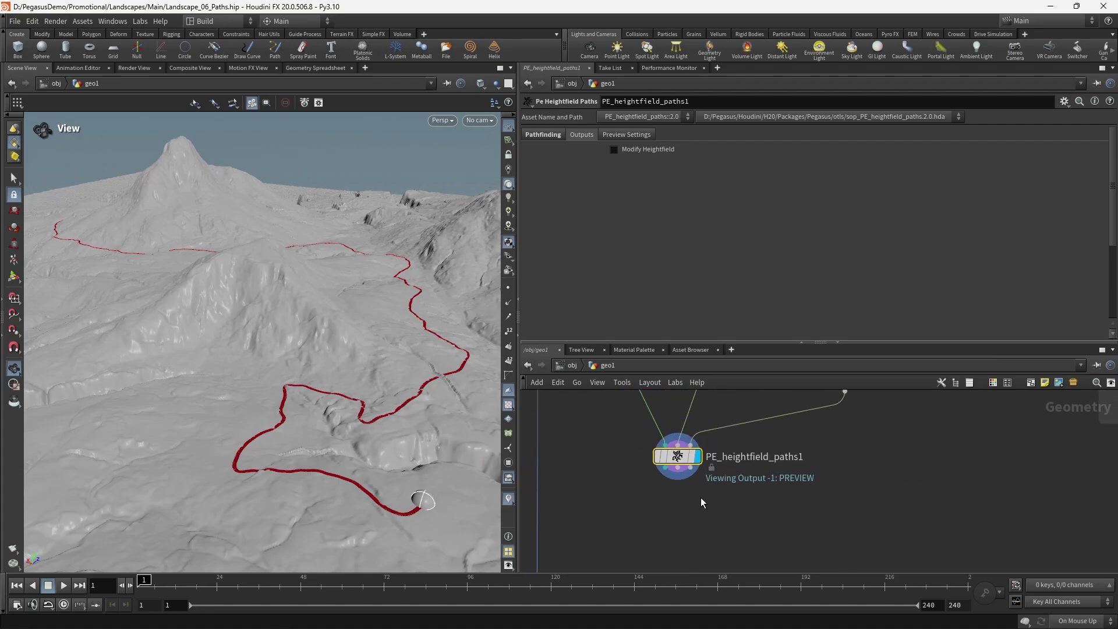
pyautogui.scroll(-5, 361, 381)
pyautogui.moveTo(729, 491); pyautogui.dragTo(719, 463, button='middle')
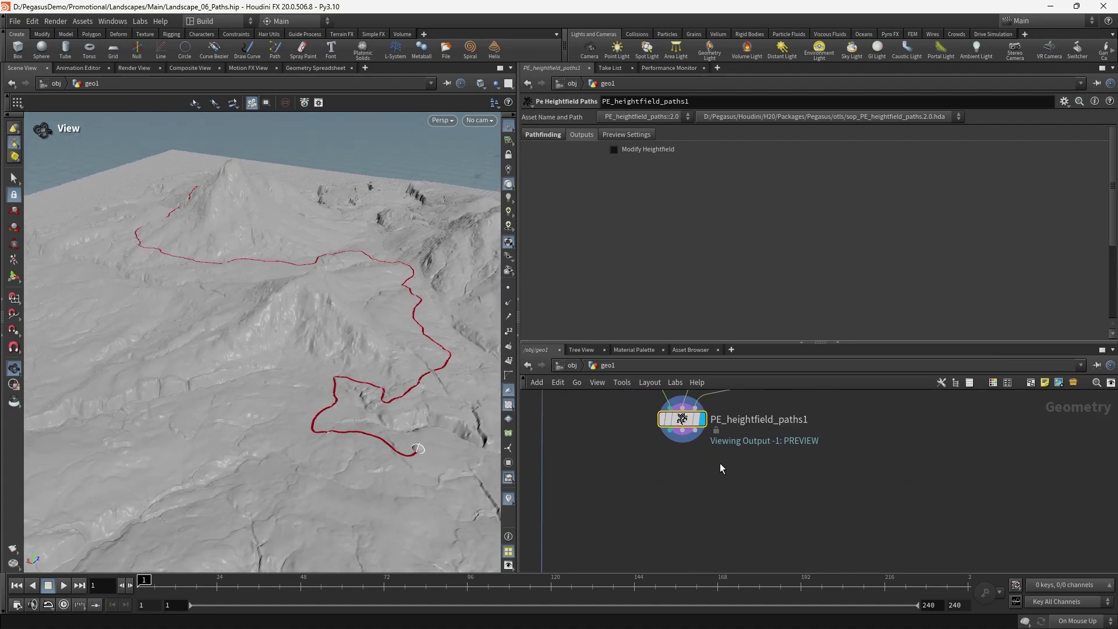
pyautogui.press('Tab')
pyautogui.write('null')
pyautogui.press('Return')
pyautogui.click(699, 466)
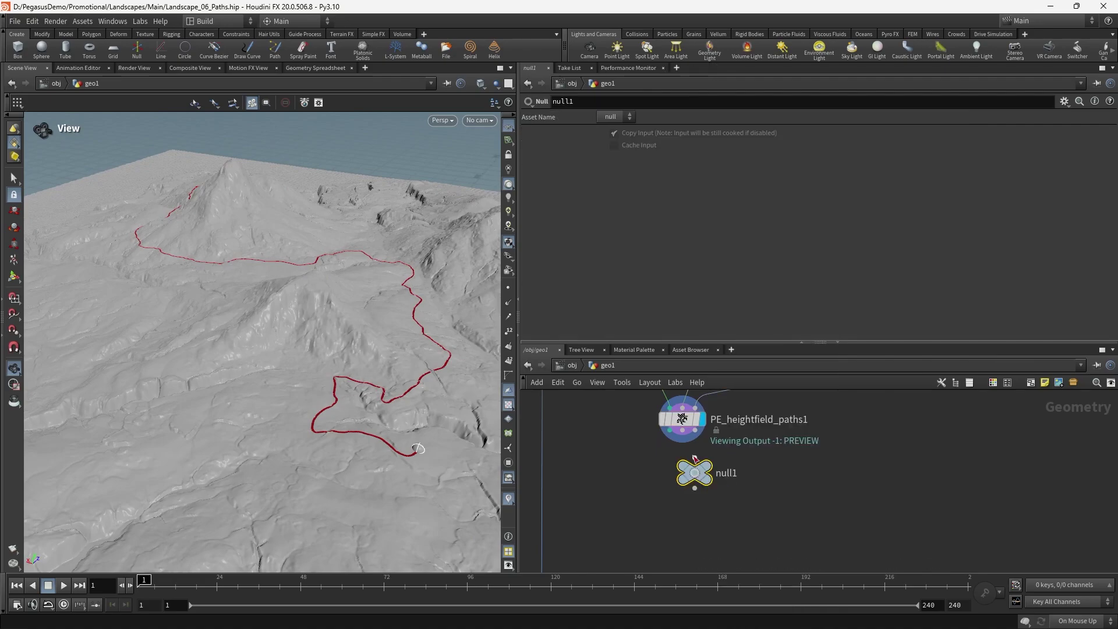
pyautogui.click(722, 448)
pyautogui.moveTo(713, 479); pyautogui.dragTo(707, 455, button='middle')
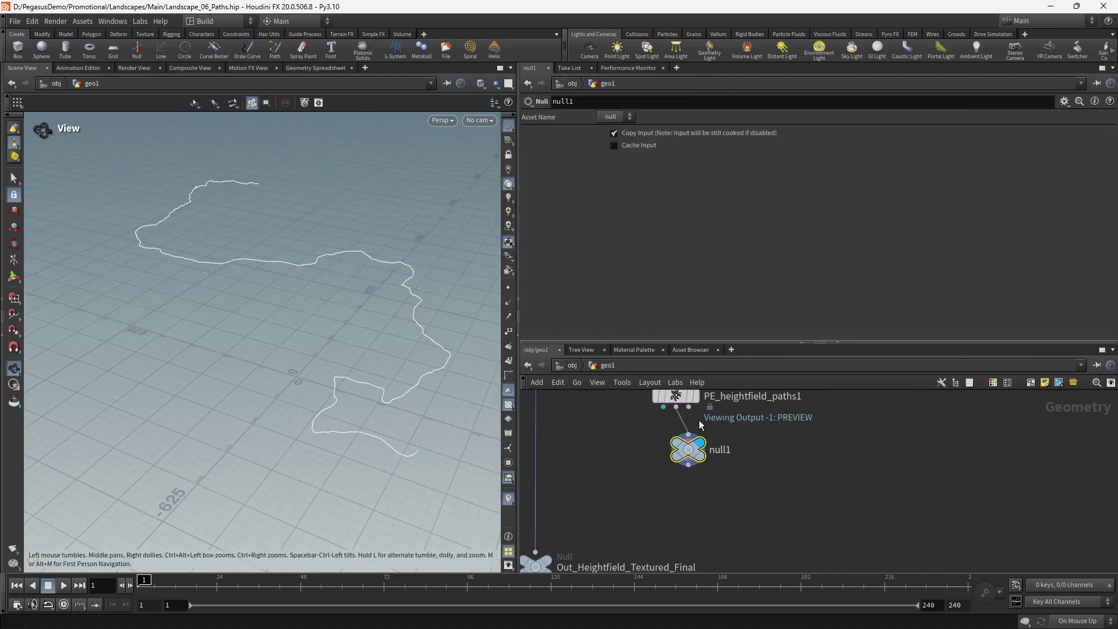
# - Rewire the null to the path node's third output and compare it with the node feeding the path node's third input
pyautogui.moveTo(690, 409); pyautogui.dragTo(689, 435)
pyautogui.moveTo(339, 391); pyautogui.dragTo(326, 351)
pyautogui.moveTo(672, 442); pyautogui.dragTo(753, 479)
pyautogui.moveTo(792, 394); pyautogui.dragTo(788, 509, button='middle')
pyautogui.click(858, 436)
pyautogui.moveTo(786, 551); pyautogui.dragTo(809, 488, button='middle')
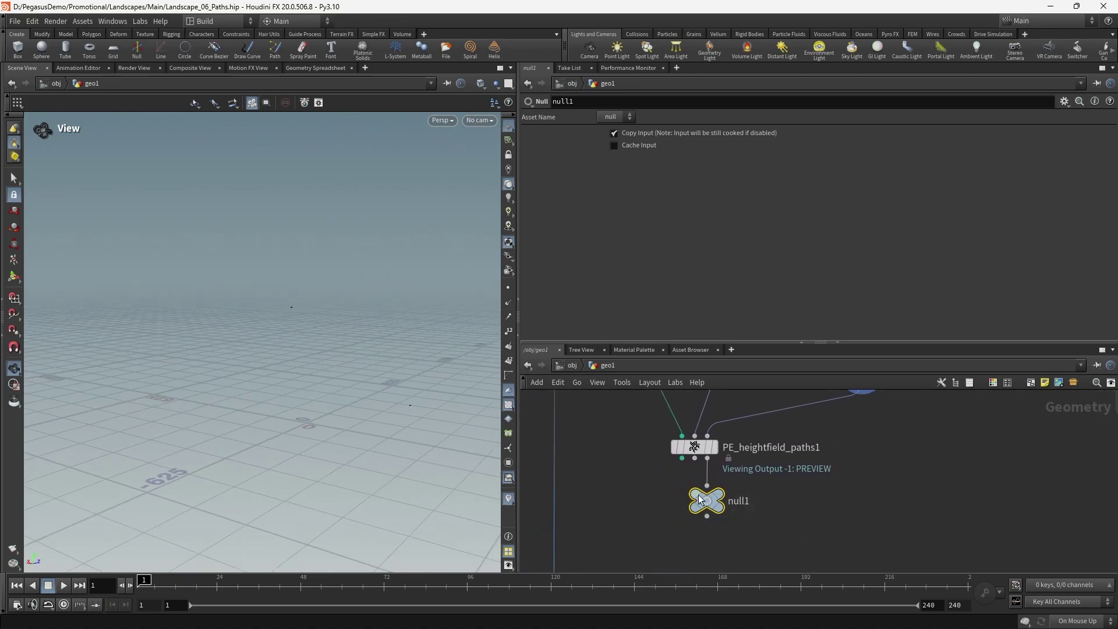
# - Delete the null and display the path node's preview on the terrain again
pyautogui.press('Delete')
pyautogui.click(715, 447)
pyautogui.moveTo(783, 487); pyautogui.dragTo(632, 411)
pyautogui.moveTo(352, 364); pyautogui.dragTo(473, 362)
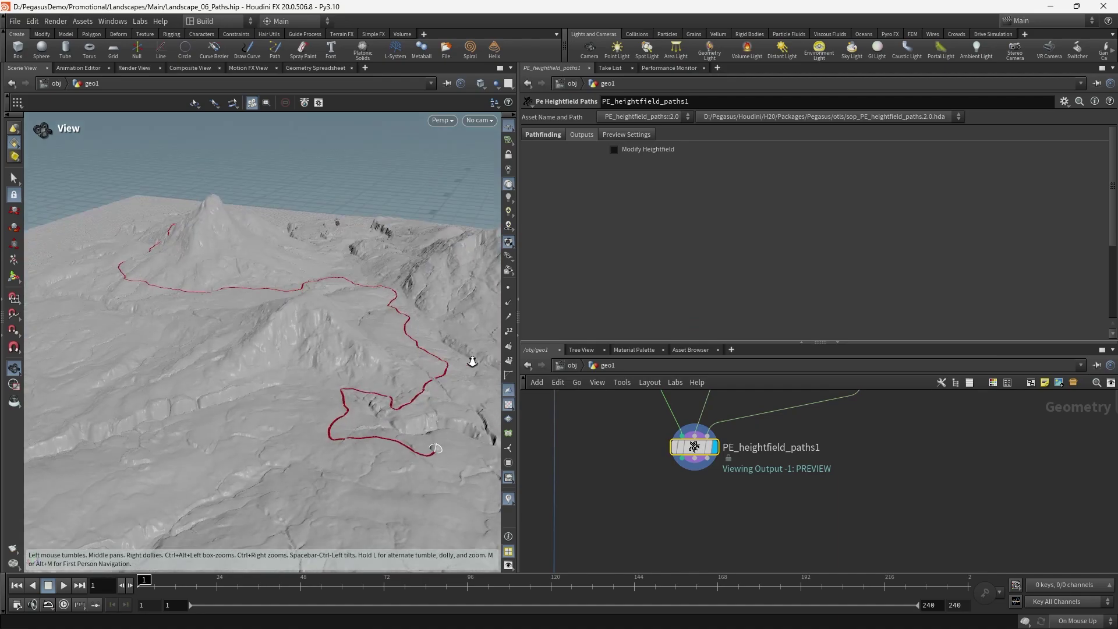
# - Enable Modify Heightfield on the PE_heightfield_paths1 node so the terrain deforms along the path
pyautogui.moveTo(472, 362); pyautogui.dragTo(416, 377, button='right')
pyautogui.moveTo(747, 487); pyautogui.dragTo(661, 421)
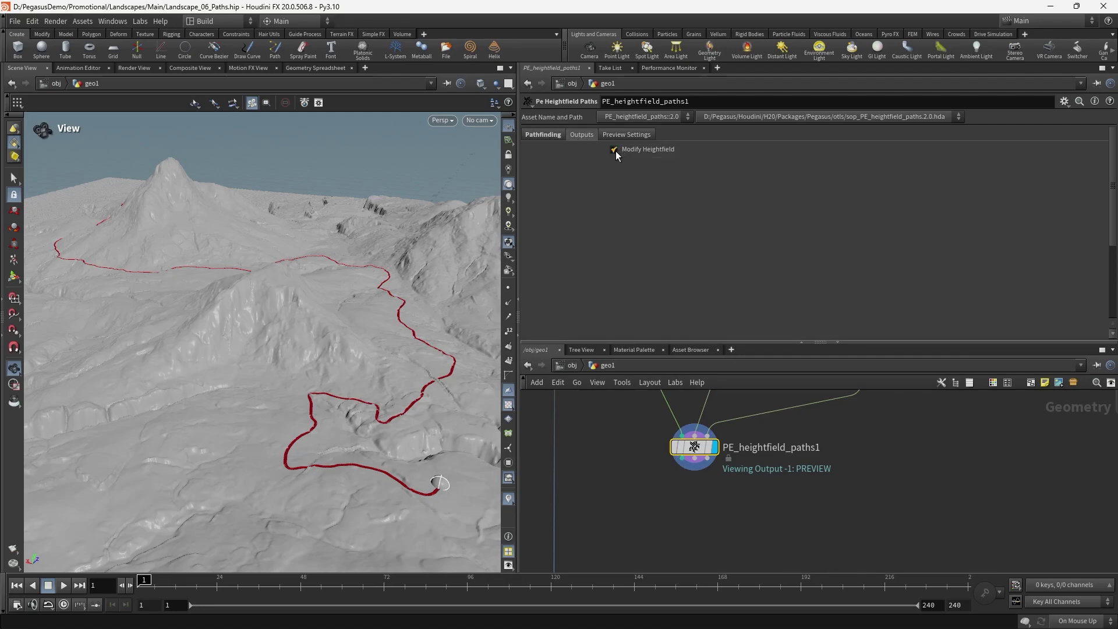
pyautogui.moveTo(369, 341); pyautogui.dragTo(391, 332)
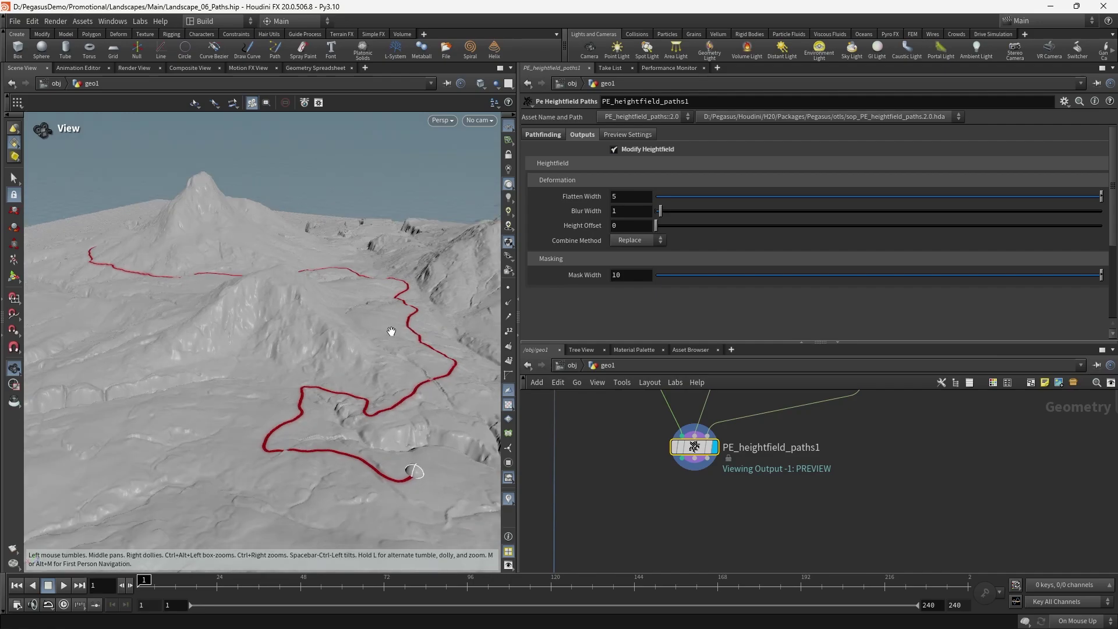
pyautogui.moveTo(448, 361); pyautogui.dragTo(443, 397, button='right')
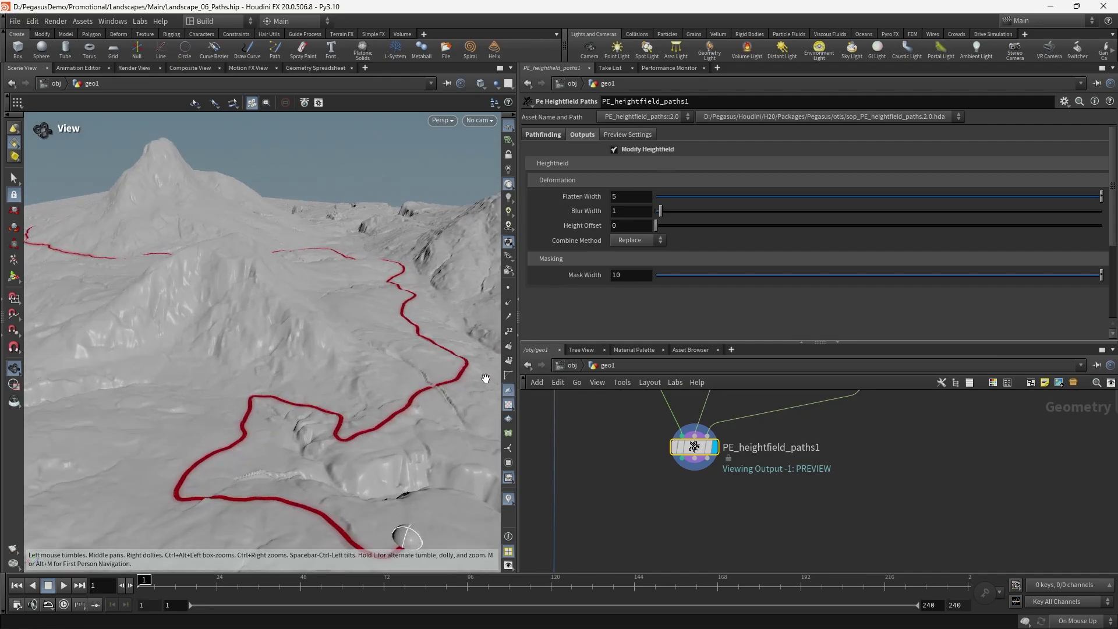
# - Hide the waypoint, sweep and line previews of the heightfield paths node
pyautogui.click(638, 135)
pyautogui.moveTo(374, 320); pyautogui.dragTo(364, 245, button='middle')
pyautogui.click(614, 151)
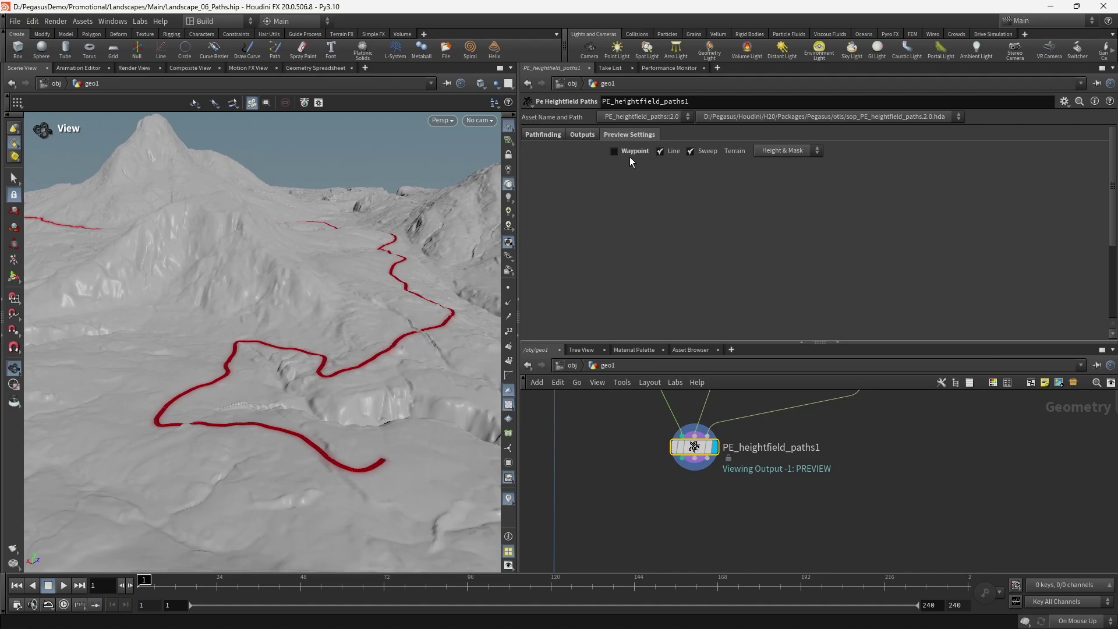
pyautogui.click(692, 151)
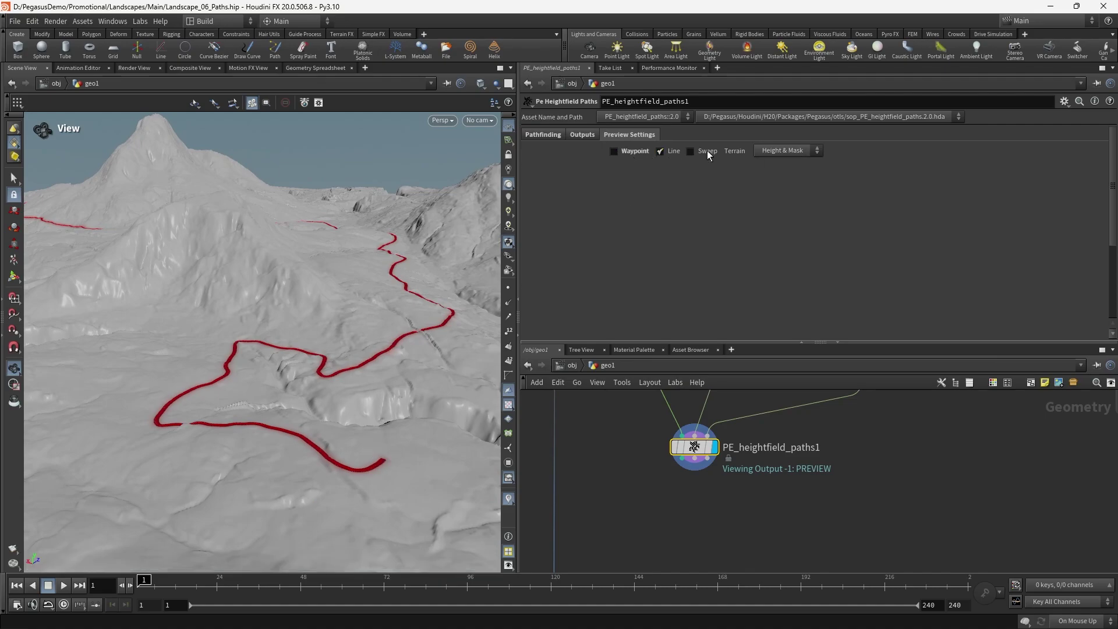
pyautogui.click(658, 152)
# - Inspect the masked path on the terrain and set the terrain preview to Height only
pyautogui.moveTo(418, 312); pyautogui.dragTo(409, 332)
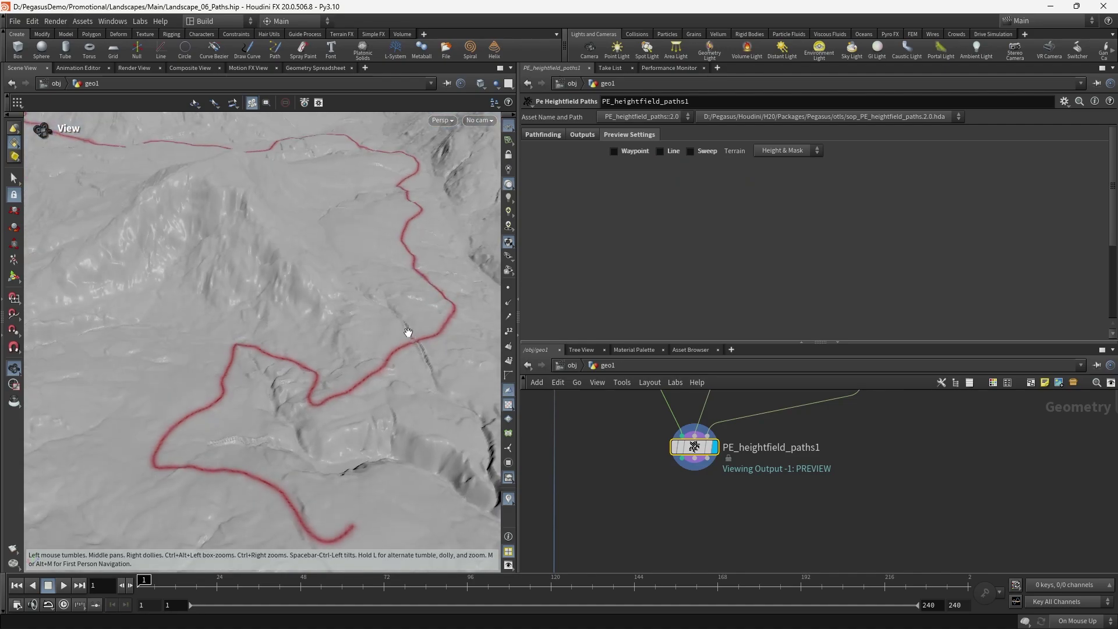
pyautogui.moveTo(410, 332); pyautogui.dragTo(409, 264, button='right')
pyautogui.moveTo(409, 265); pyautogui.dragTo(381, 306, button='middle')
pyautogui.moveTo(341, 321); pyautogui.dragTo(331, 342)
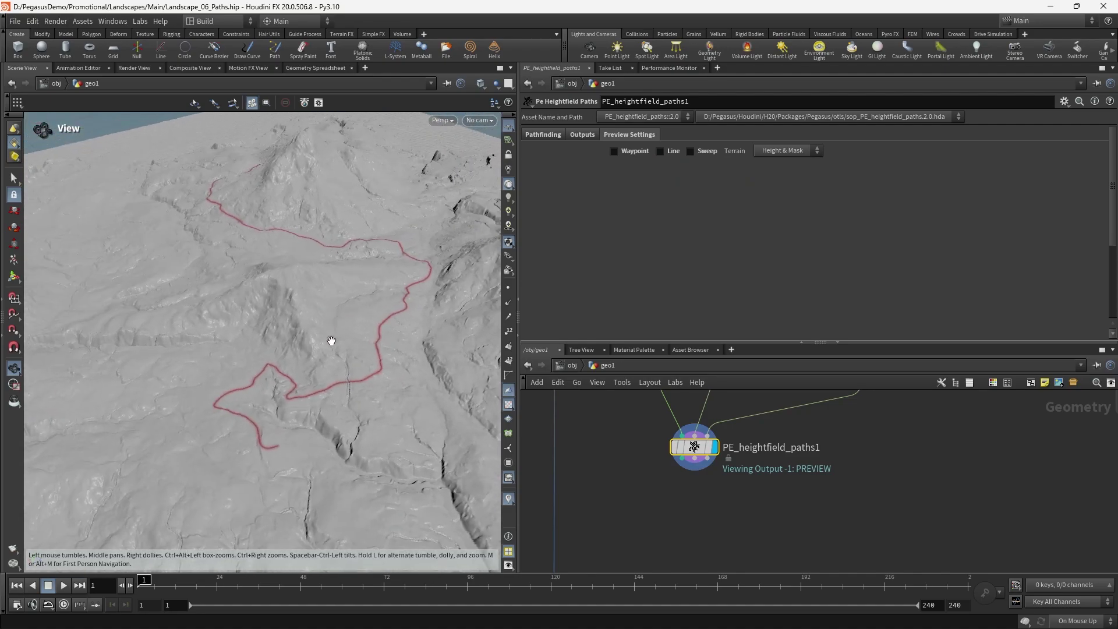
pyautogui.moveTo(332, 342); pyautogui.dragTo(392, 368, button='right')
pyautogui.moveTo(392, 369); pyautogui.dragTo(416, 350)
pyautogui.moveTo(417, 350); pyautogui.dragTo(489, 371, button='right')
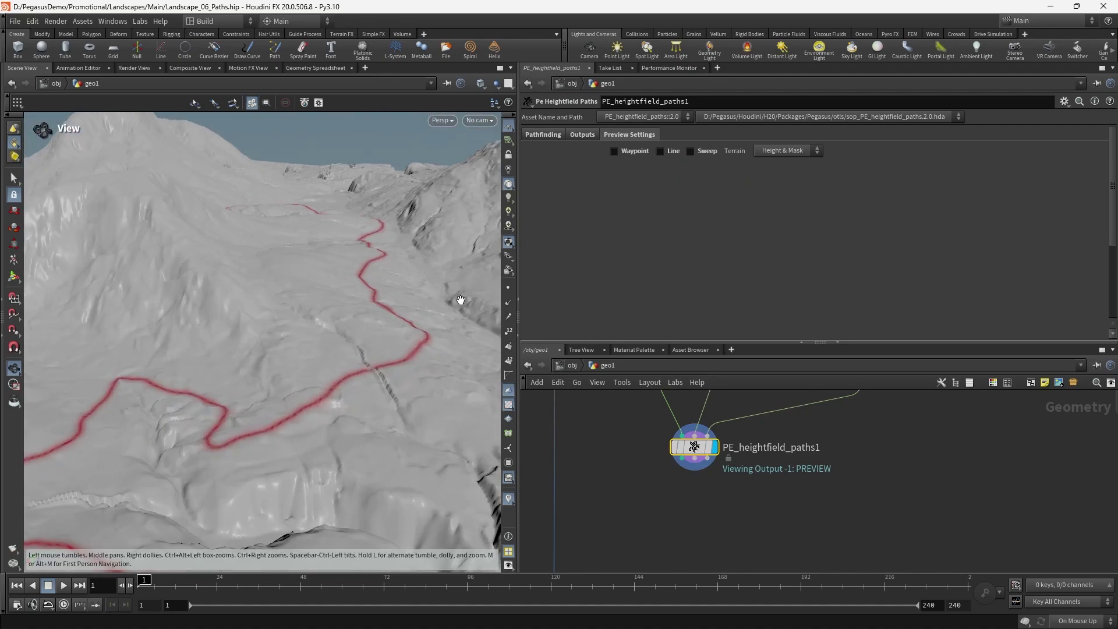
pyautogui.click(786, 150)
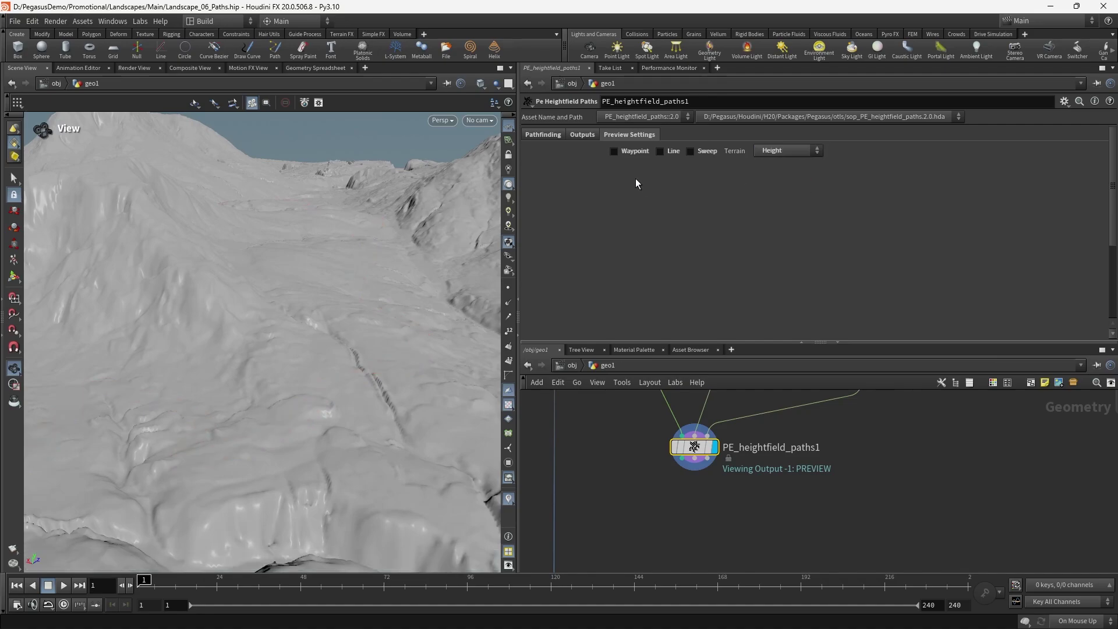
# - Set the path's Flatten Width, Blur Width and Mask Width to 15
pyautogui.click(587, 135)
pyautogui.moveTo(631, 201); pyautogui.dragTo(451, 202)
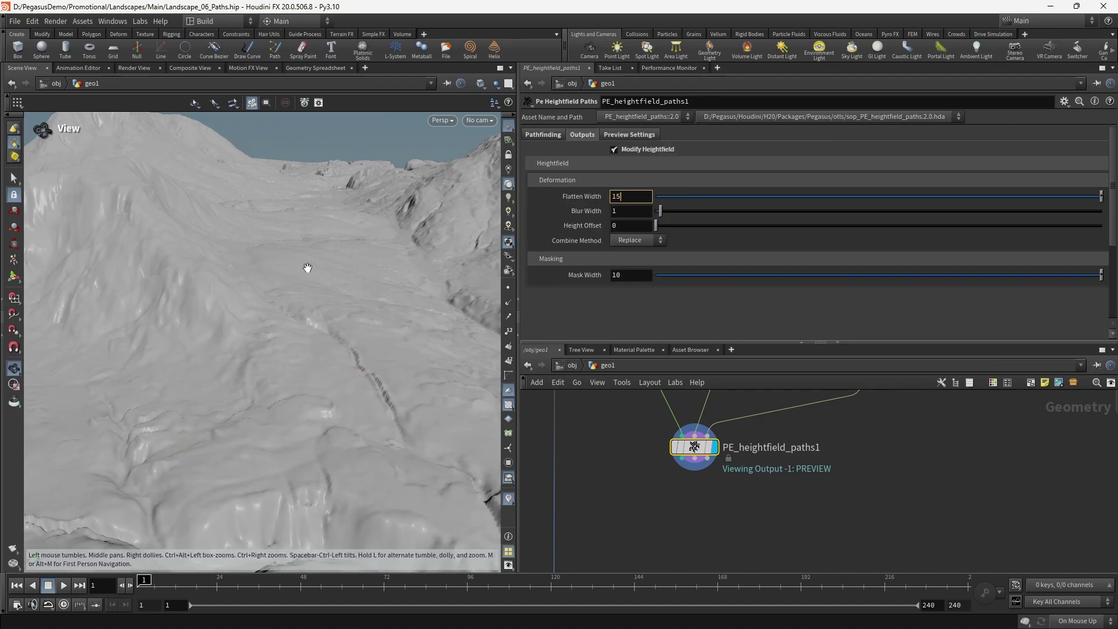
pyautogui.moveTo(345, 343)
pyautogui.mouseDown()
pyautogui.moveTo(389, 361)
pyautogui.moveTo(414, 349)
pyautogui.moveTo(324, 350)
pyautogui.mouseUp()
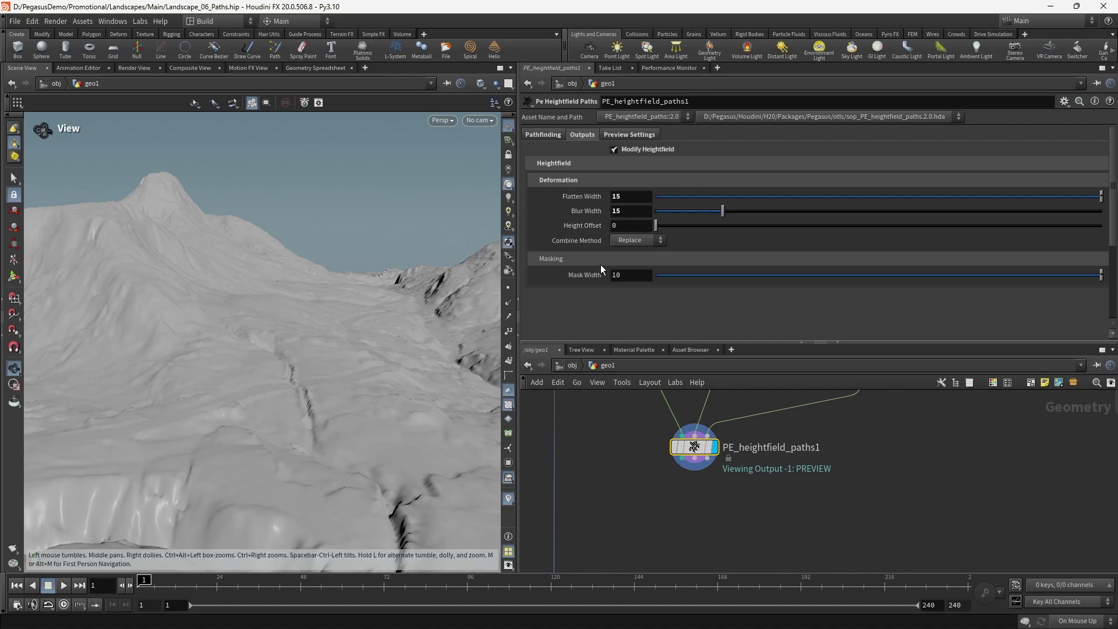
pyautogui.moveTo(491, 276); pyautogui.dragTo(458, 286)
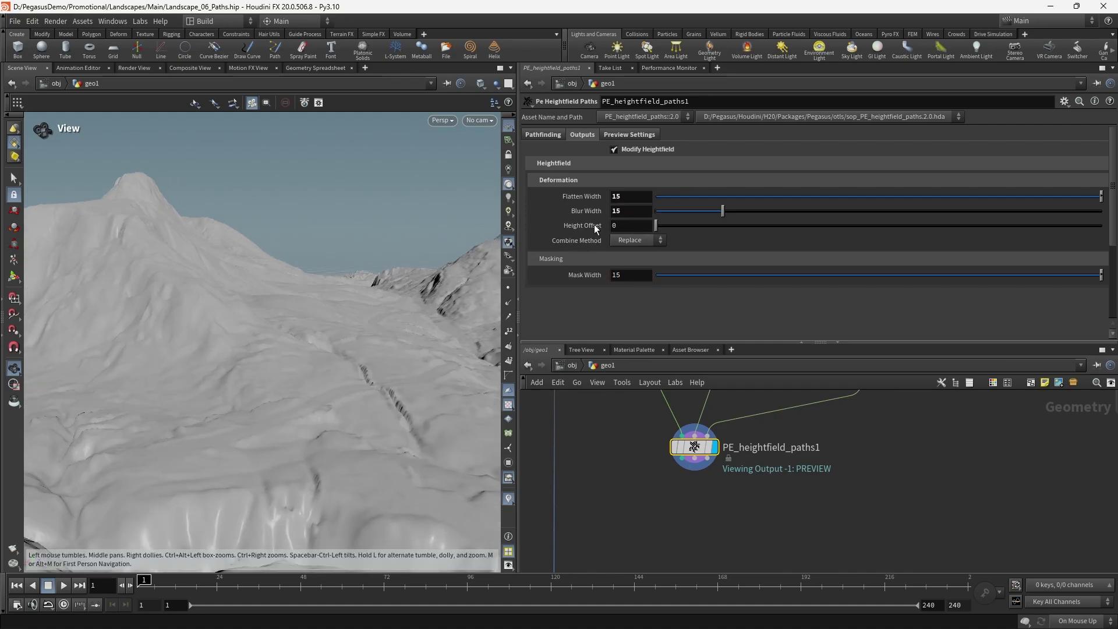
# - Restore the Flatten Width to 5 and the Blur Width to 1, and check the flattened terrain up close
pyautogui.moveTo(388, 306); pyautogui.dragTo(357, 304)
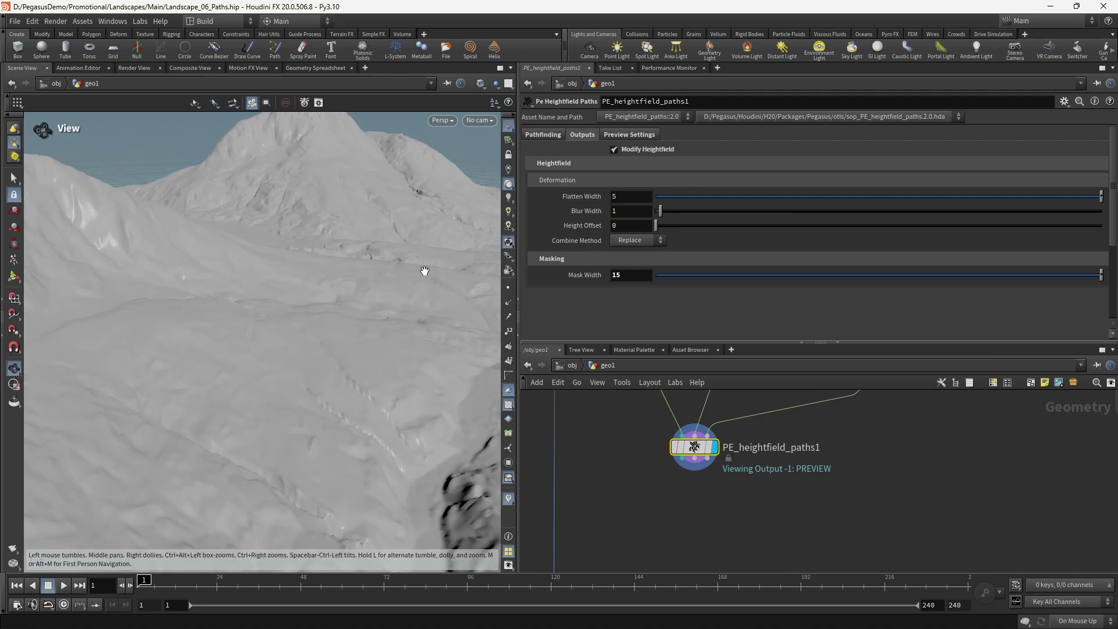
pyautogui.moveTo(361, 350); pyautogui.dragTo(332, 420)
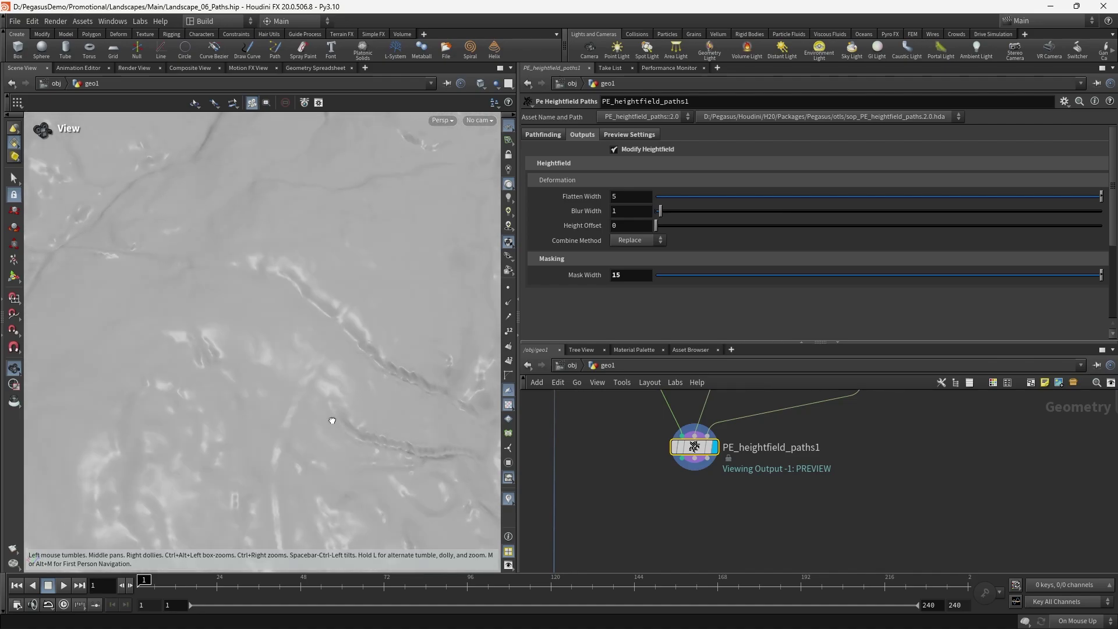
pyautogui.moveTo(233, 423); pyautogui.dragTo(339, 309)
# - Set the terrain preview to Height & Mask and view the masked path
pyautogui.click(632, 135)
pyautogui.click(780, 185)
pyautogui.moveTo(310, 448); pyautogui.dragTo(284, 446)
# - Examine the heightfield visualize and output nodes in the network and the path mask across the terrain
pyautogui.scroll(-5, 706, 453)
pyautogui.moveTo(741, 425); pyautogui.dragTo(762, 535, button='middle')
pyautogui.scroll(4, 703, 442)
pyautogui.moveTo(703, 442); pyautogui.dragTo(841, 420, button='middle')
pyautogui.scroll(-4, 716, 501)
pyautogui.scroll(3, 768, 457)
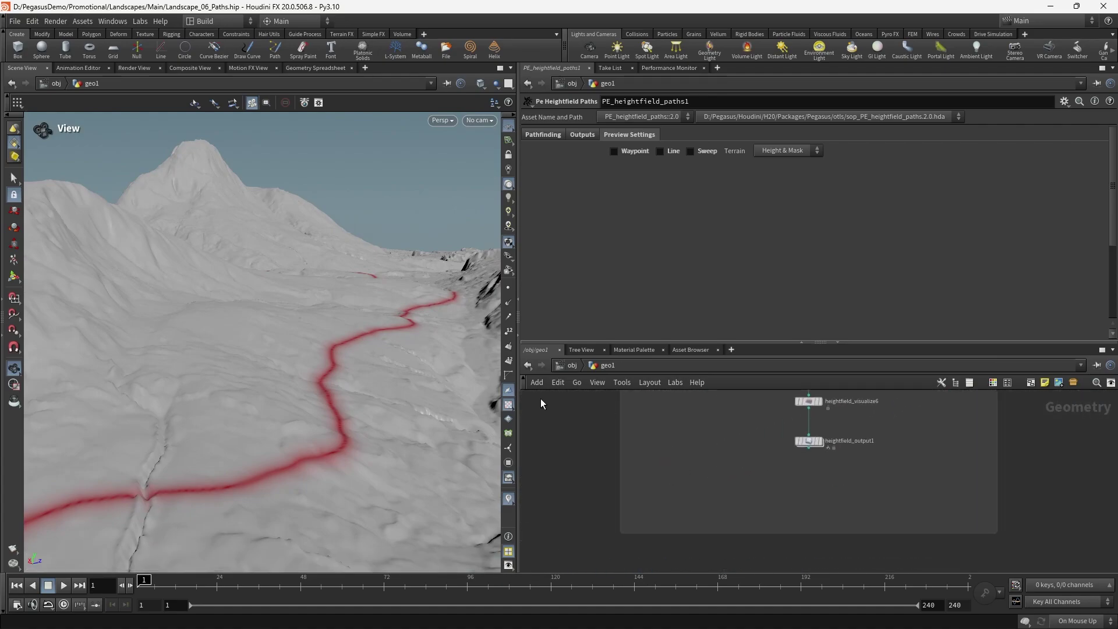
pyautogui.scroll(-4, 218, 385)
pyautogui.moveTo(215, 400); pyautogui.dragTo(296, 389)
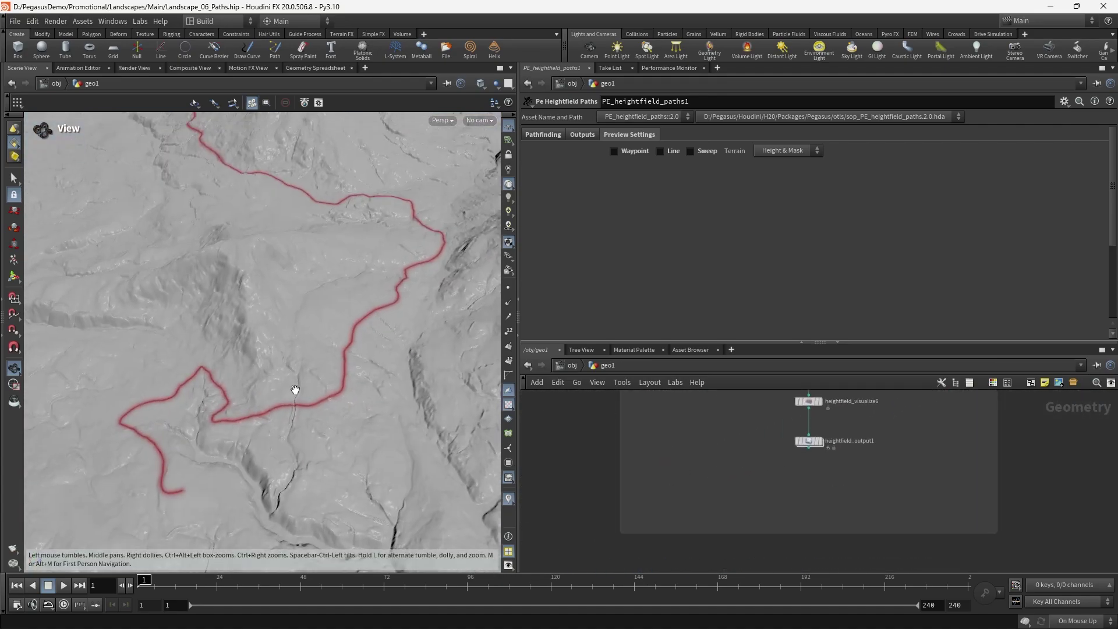
pyautogui.moveTo(428, 268); pyautogui.dragTo(342, 173)
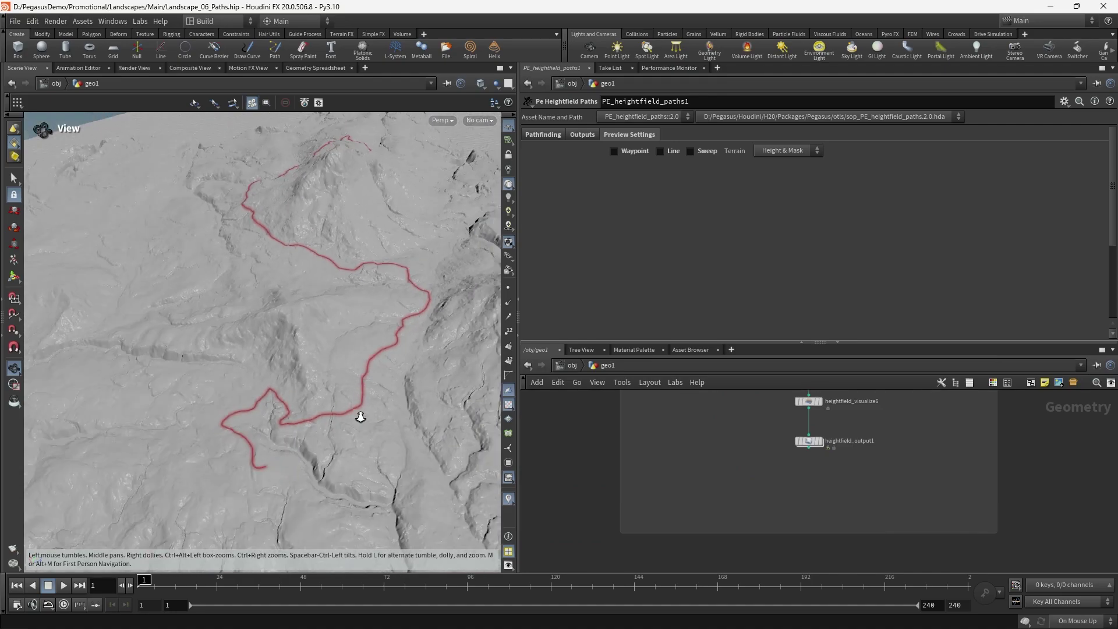
pyautogui.scroll(4, 360, 416)
pyautogui.moveTo(329, 384); pyautogui.dragTo(334, 351)
pyautogui.moveTo(734, 464); pyautogui.dragTo(706, 518, button='middle')
pyautogui.scroll(2, 705, 518)
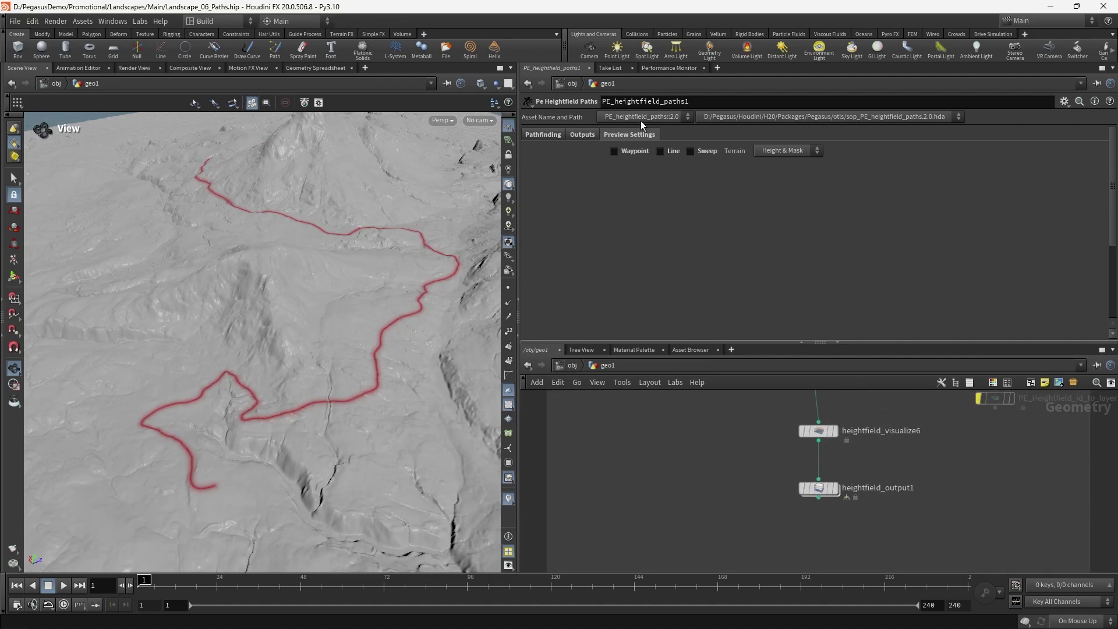
# - Set the path's Mask Width to 5 in the outputs of the heightfield paths node
pyautogui.click(576, 135)
pyautogui.moveTo(628, 276); pyautogui.dragTo(597, 277)
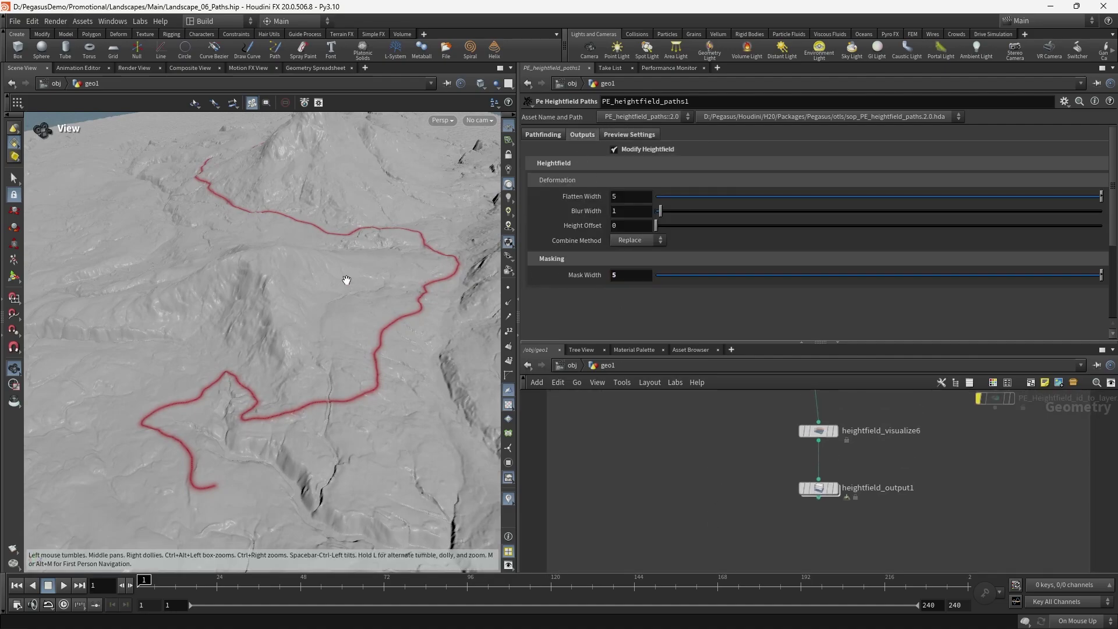
pyautogui.moveTo(347, 280); pyautogui.dragTo(499, 375)
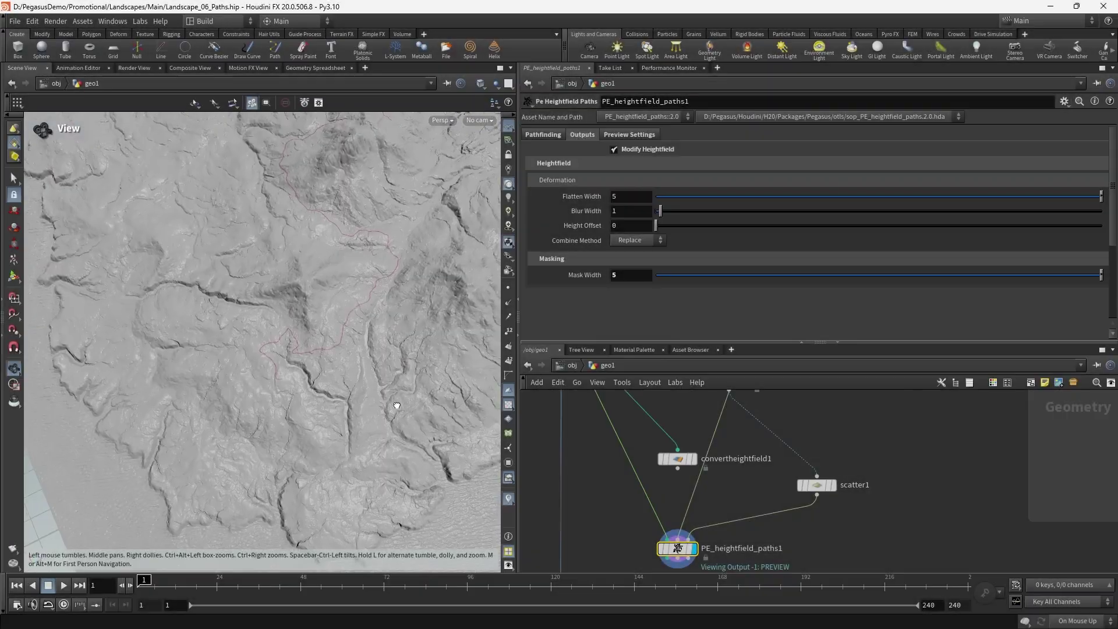
# - Increase the waypoints scattered by scatter1 and inspect the additional paths across the whole terrain
pyautogui.moveTo(392, 404); pyautogui.dragTo(401, 361)
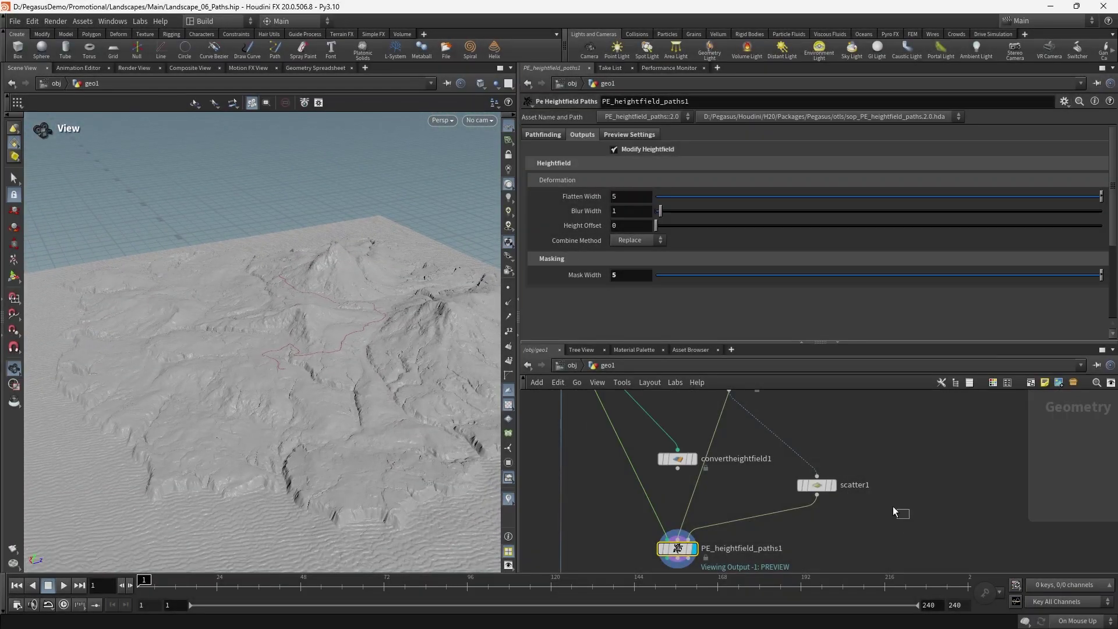
pyautogui.moveTo(895, 511); pyautogui.dragTo(764, 439)
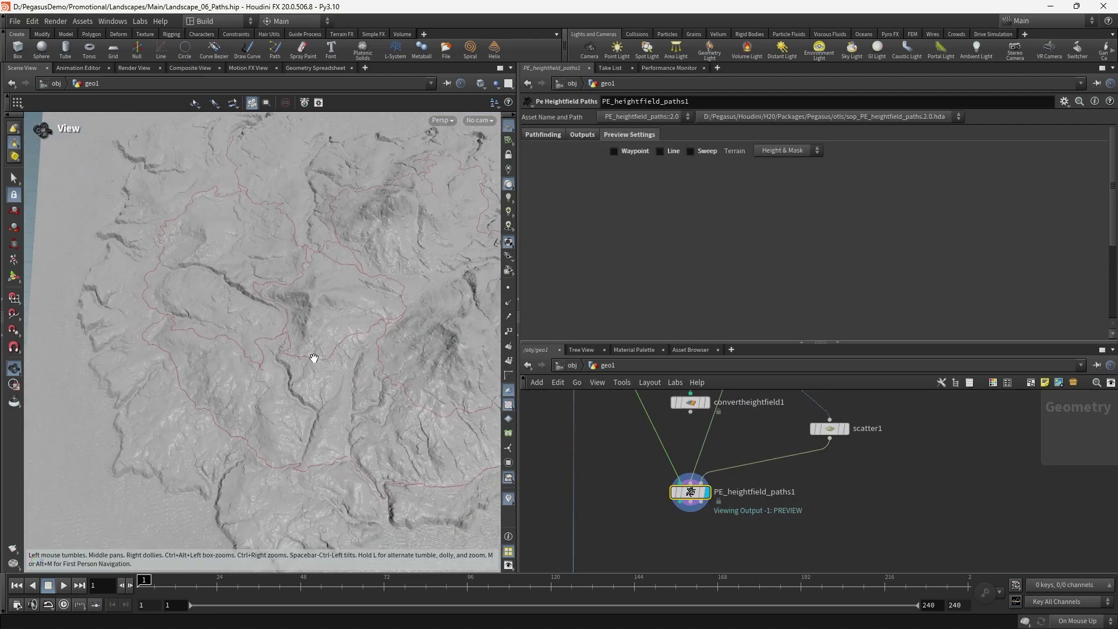
pyautogui.moveTo(314, 357); pyautogui.dragTo(289, 343)
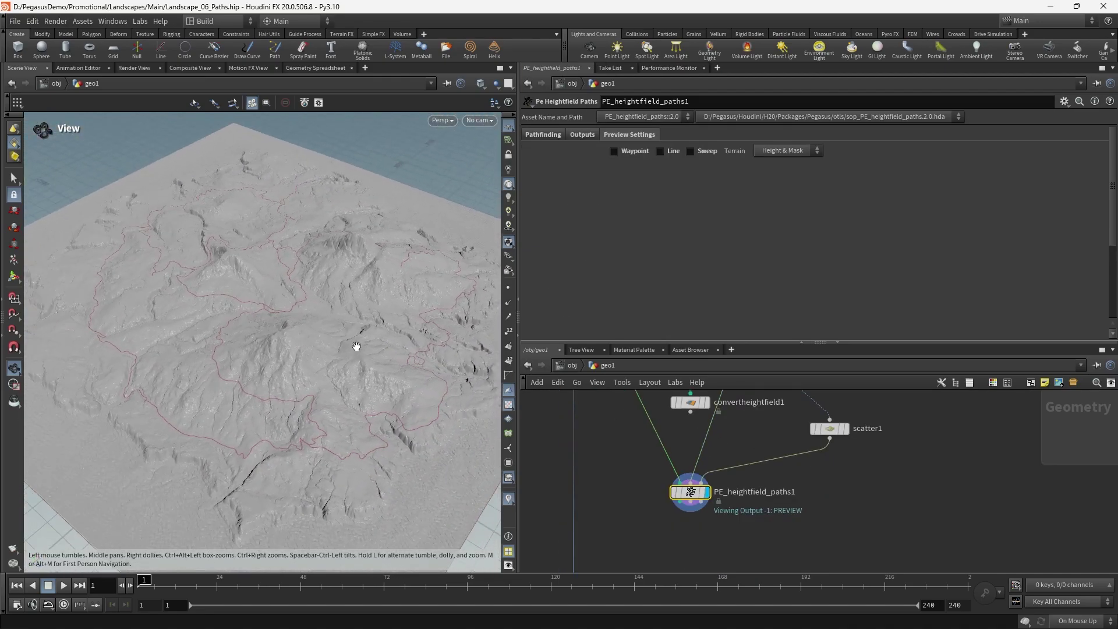
pyautogui.moveTo(291, 355); pyautogui.dragTo(252, 370)
pyautogui.moveTo(226, 357); pyautogui.dragTo(278, 338)
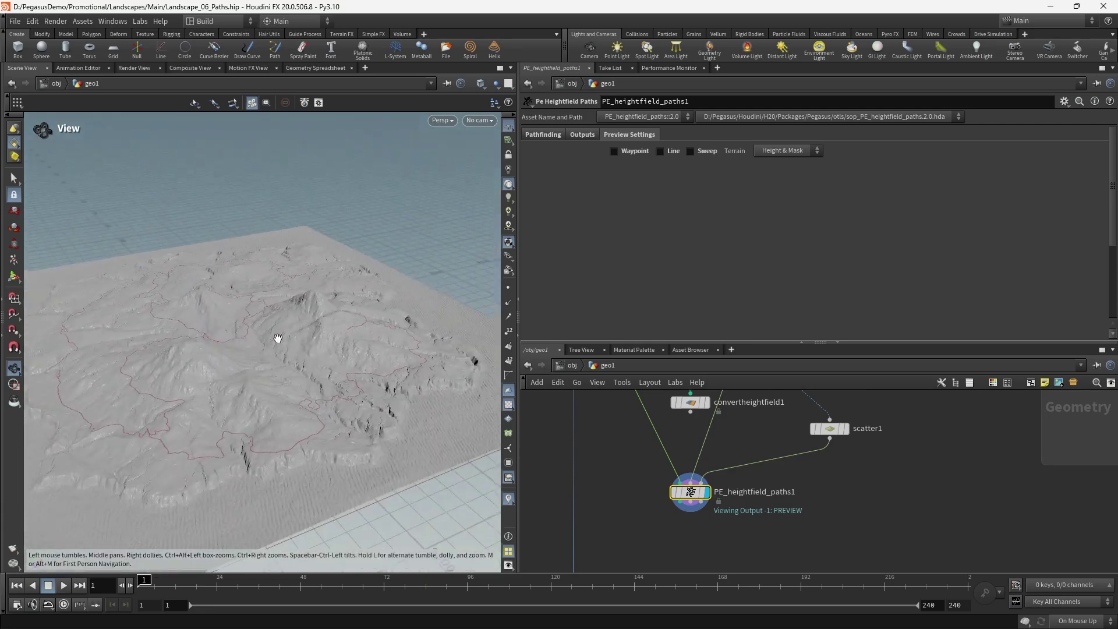
pyautogui.moveTo(373, 341); pyautogui.dragTo(258, 336)
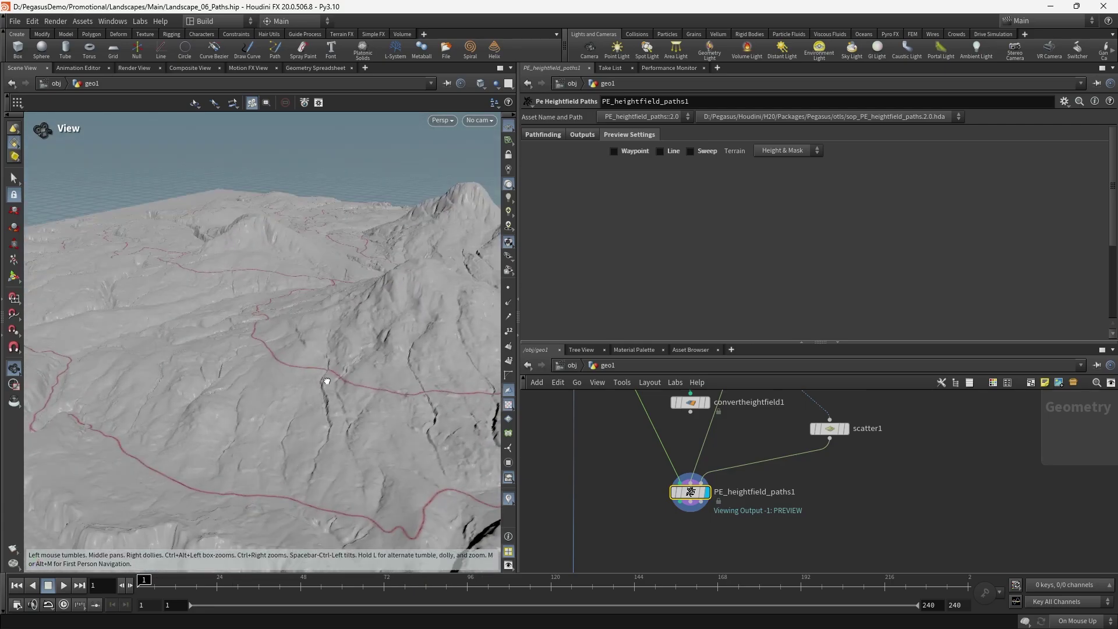
pyautogui.moveTo(327, 381); pyautogui.dragTo(398, 345)
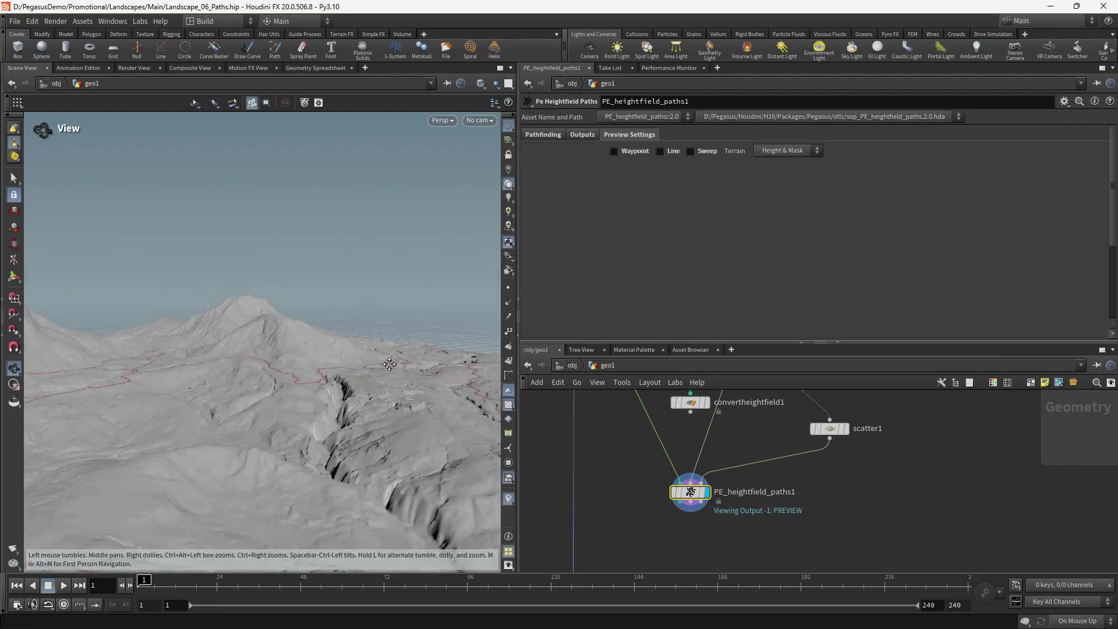
pyautogui.moveTo(170, 367); pyautogui.dragTo(351, 387)
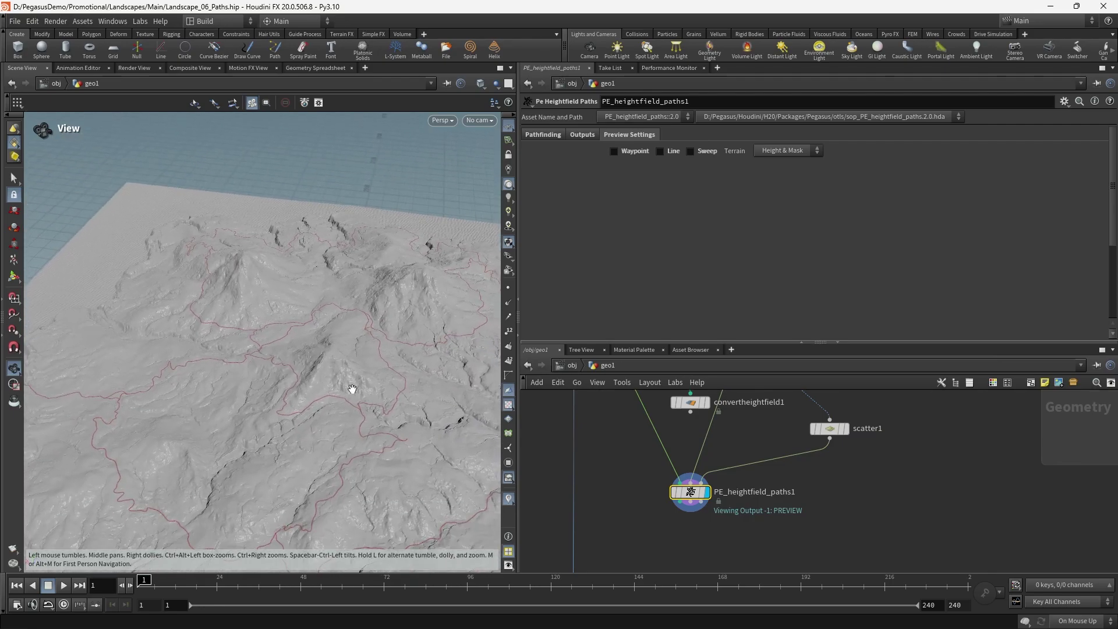
# - Raise the scatter1 point count again to generate a denser network of paths
pyautogui.click(822, 429)
pyautogui.moveTo(346, 286); pyautogui.dragTo(334, 363)
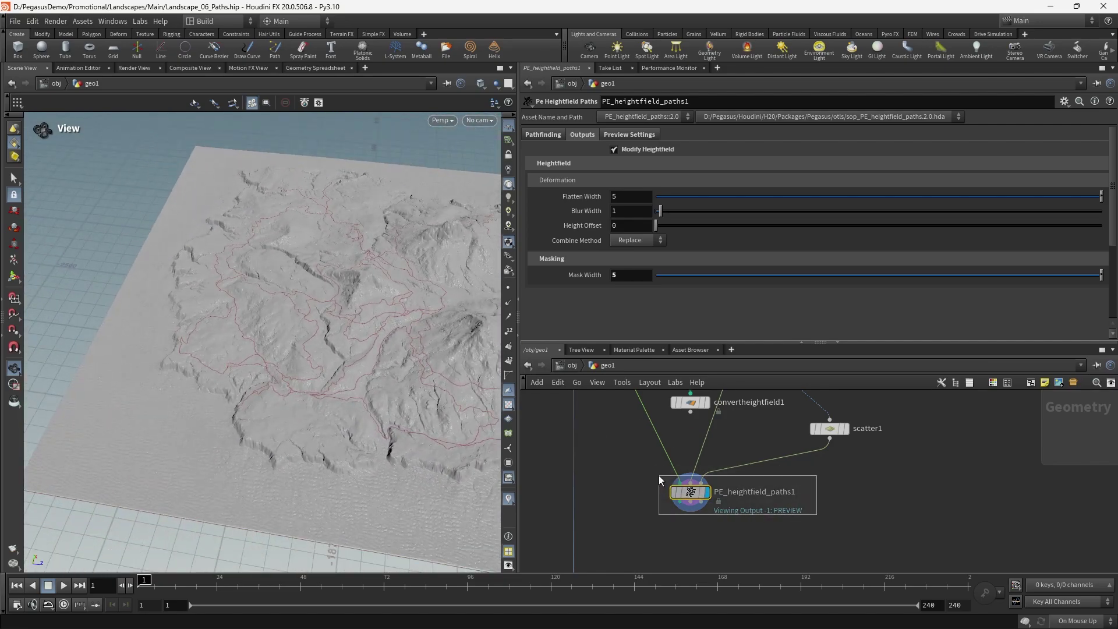
pyautogui.moveTo(659, 475); pyautogui.dragTo(760, 506)
# - Display the PE_Heightfield_To_Points1 node and set its XZ RES to 7
pyautogui.scroll(-6, 801, 486)
pyautogui.scroll(6, 806, 442)
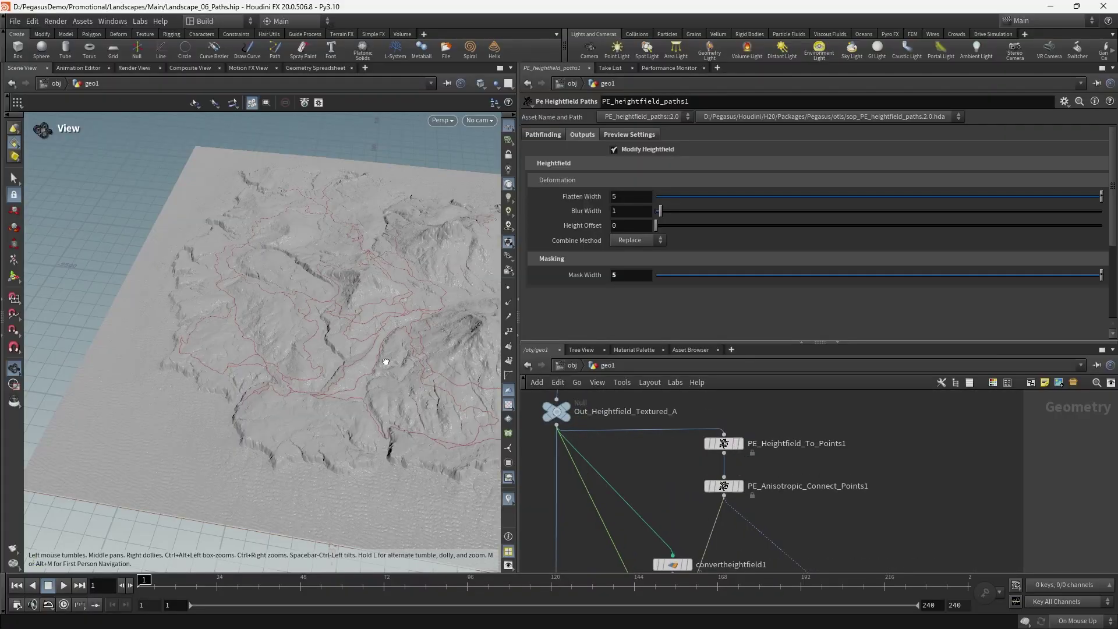
pyautogui.moveTo(385, 362); pyautogui.dragTo(389, 396)
pyautogui.click(741, 444)
pyautogui.click(721, 445)
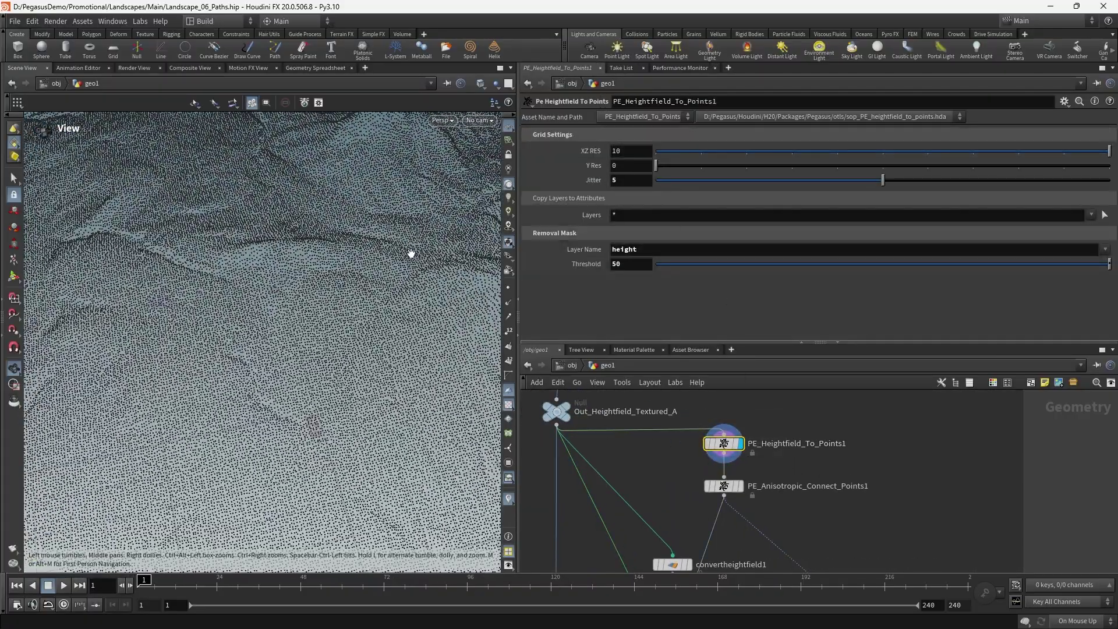
pyautogui.moveTo(411, 253); pyautogui.dragTo(337, 303)
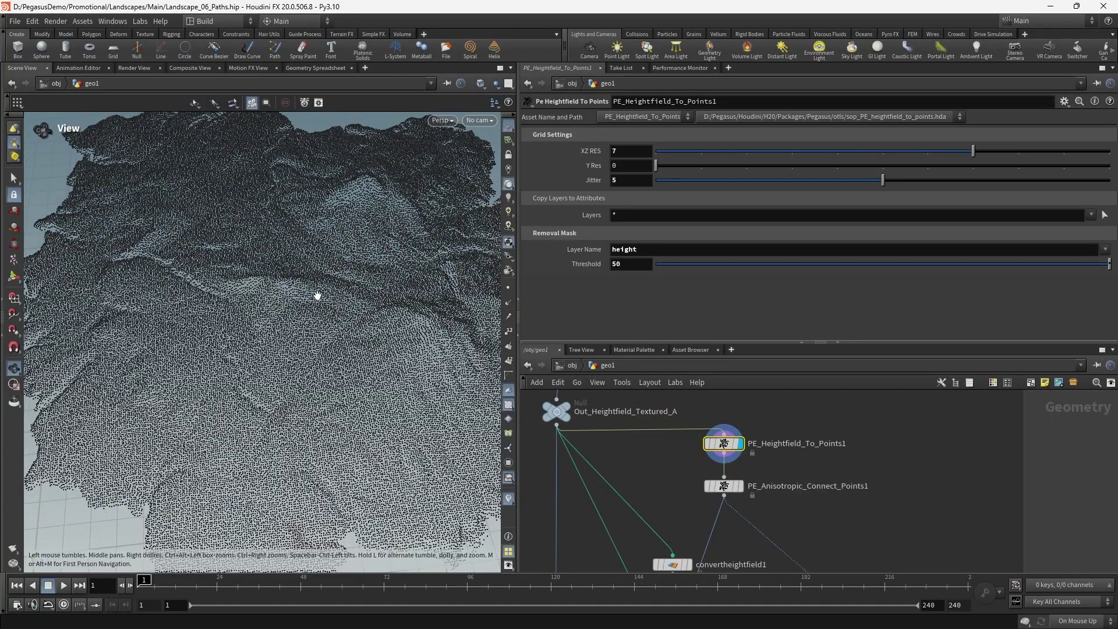
pyautogui.moveTo(318, 296); pyautogui.dragTo(344, 345)
# - Display the PE_heightfield_paths1 node and inspect the recomputed paths across the terrain and up the mountain peak
pyautogui.moveTo(891, 555); pyautogui.dragTo(874, 420, button='middle')
pyautogui.click(676, 499)
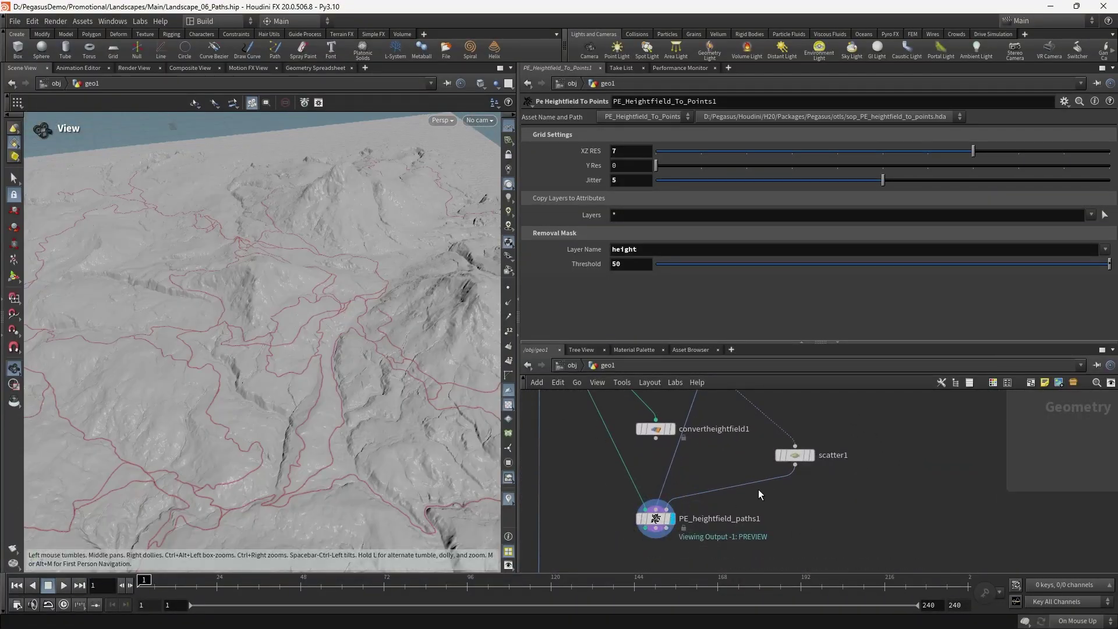
pyautogui.scroll(-5, 417, 256)
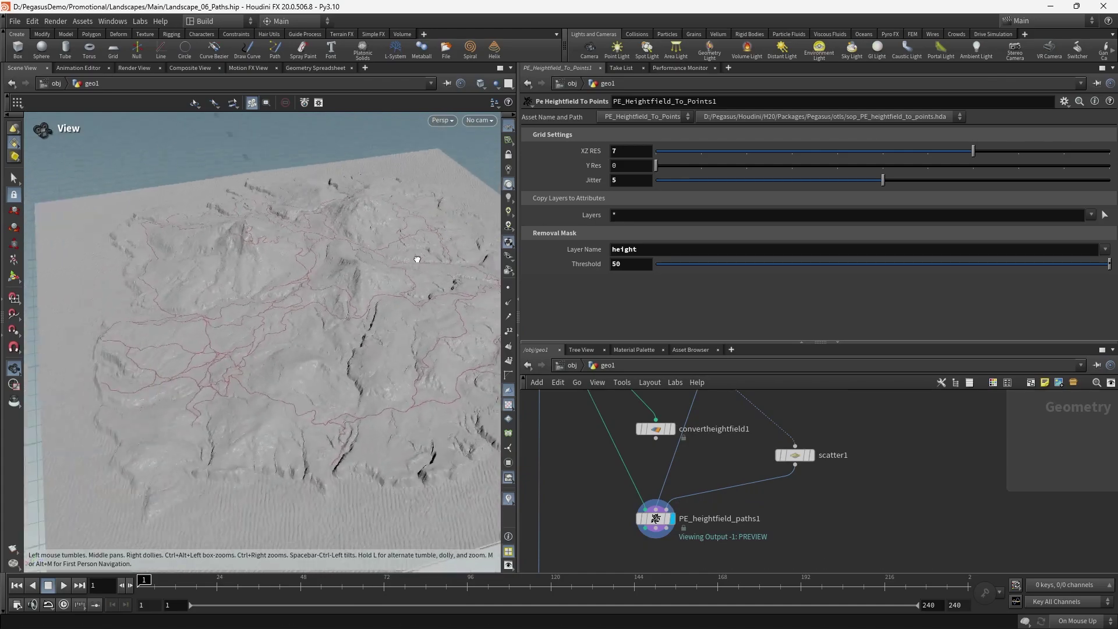
pyautogui.scroll(5, 292, 320)
pyautogui.moveTo(417, 257); pyautogui.dragTo(274, 266)
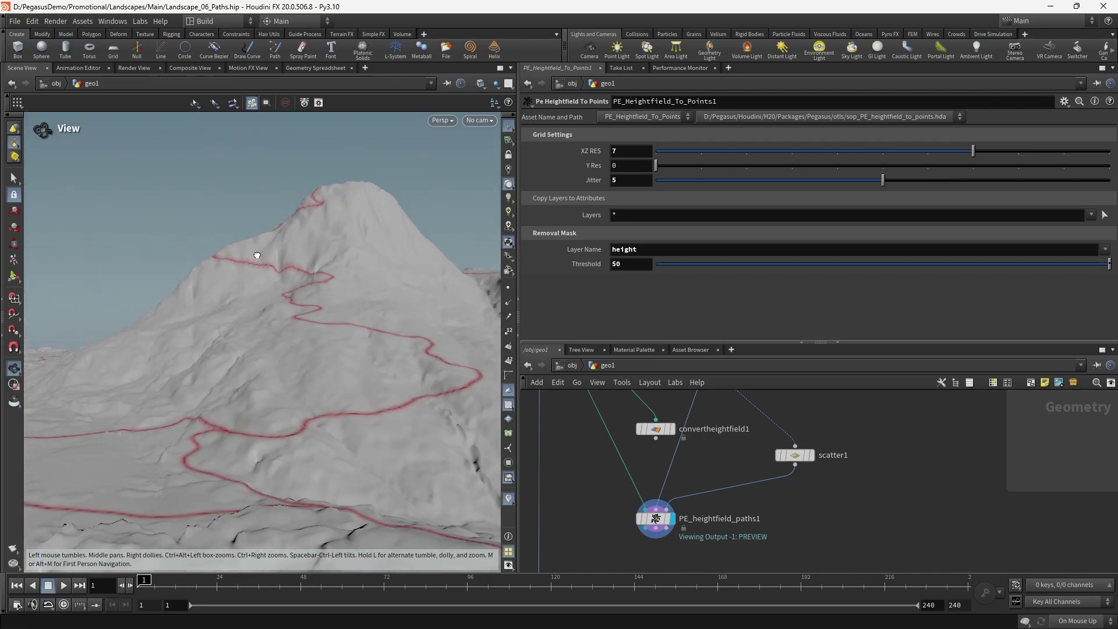
pyautogui.moveTo(282, 255); pyautogui.dragTo(322, 254)
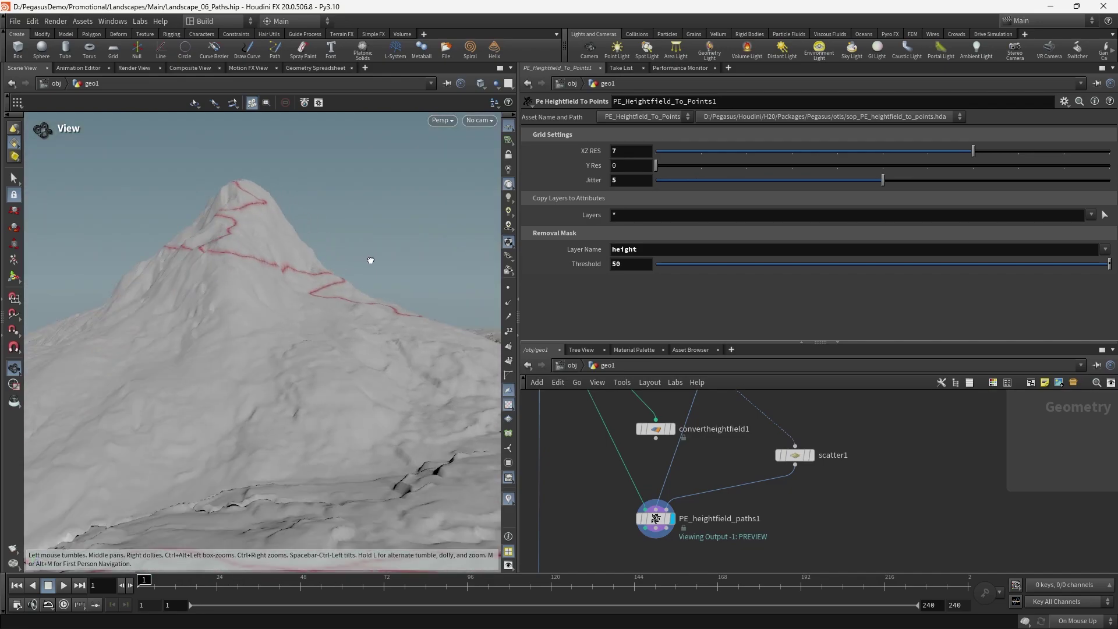
# - Inspect the recomputed paths around the mountain peak and across the whole terrain from several angles
pyautogui.moveTo(443, 288); pyautogui.dragTo(437, 325)
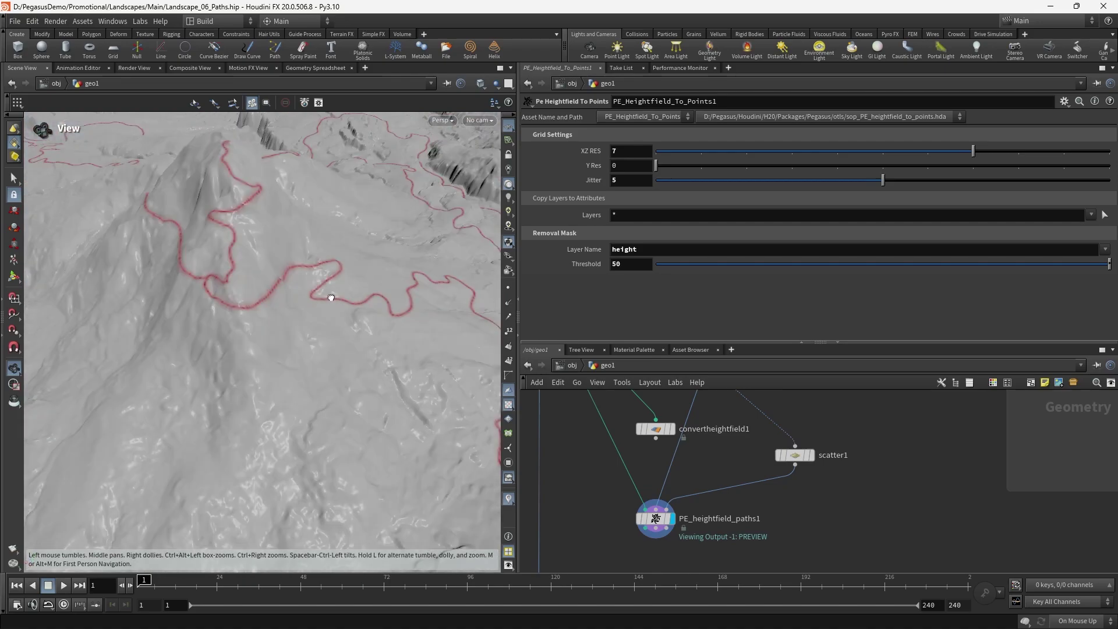
pyautogui.moveTo(331, 297); pyautogui.dragTo(303, 265)
pyautogui.scroll(-8, 317, 366)
pyautogui.moveTo(317, 367); pyautogui.dragTo(260, 363)
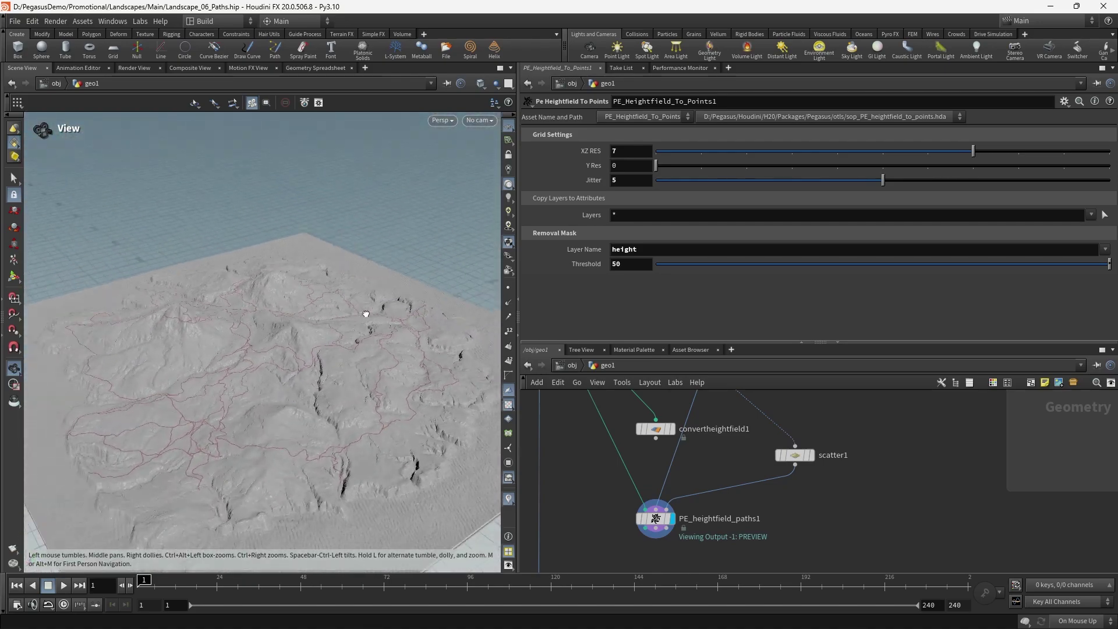
pyautogui.moveTo(362, 295); pyautogui.dragTo(303, 367)
pyautogui.moveTo(365, 350); pyautogui.dragTo(219, 363)
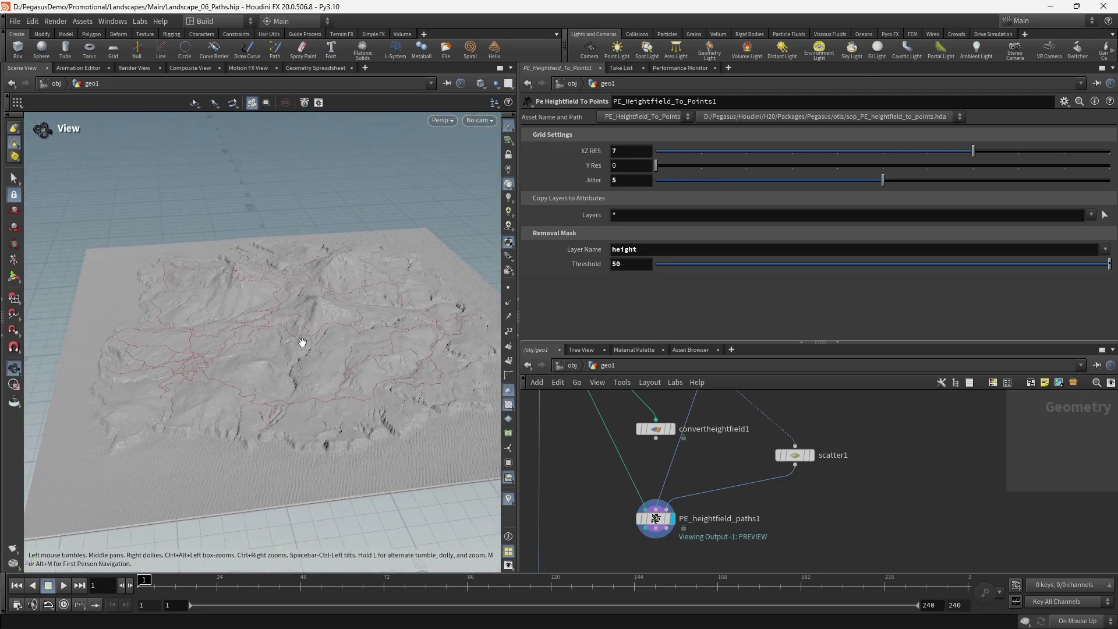
pyautogui.moveTo(302, 342); pyautogui.dragTo(218, 353)
pyautogui.moveTo(316, 379); pyautogui.dragTo(260, 456)
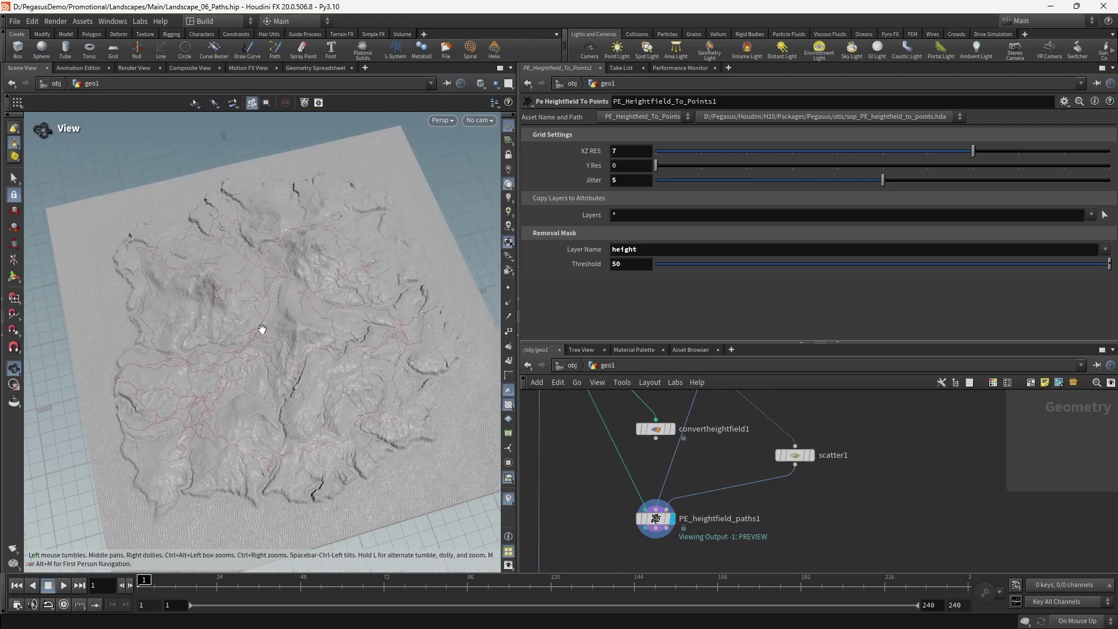
pyautogui.moveTo(373, 344); pyautogui.dragTo(316, 344)
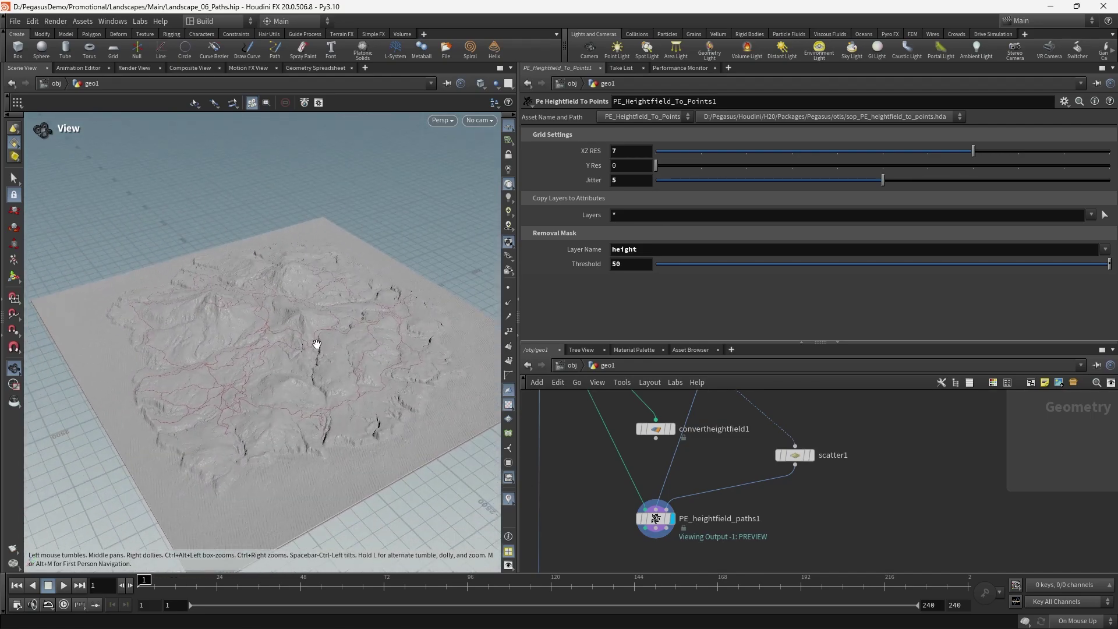
# - Display the scatter1 node and set its Force Total Count to 5000
pyautogui.moveTo(857, 489); pyautogui.dragTo(793, 474, button='middle')
pyautogui.click(758, 426)
pyautogui.scroll(-4, 271, 354)
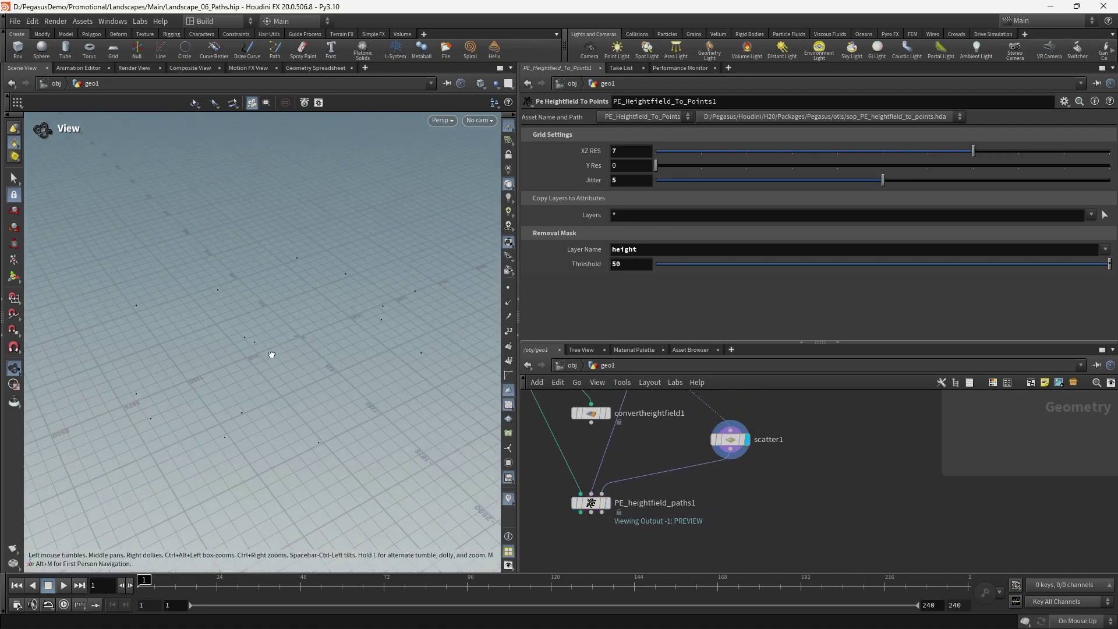
pyautogui.moveTo(272, 354); pyautogui.dragTo(327, 332)
pyautogui.click(729, 439)
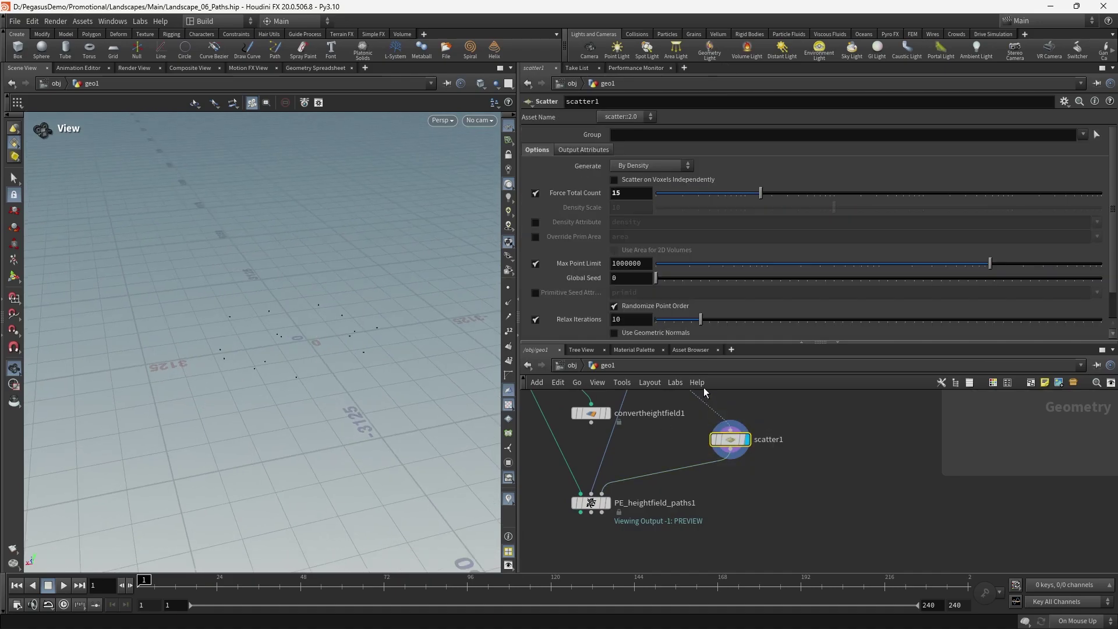
pyautogui.doubleClick(637, 190)
pyautogui.write('5')
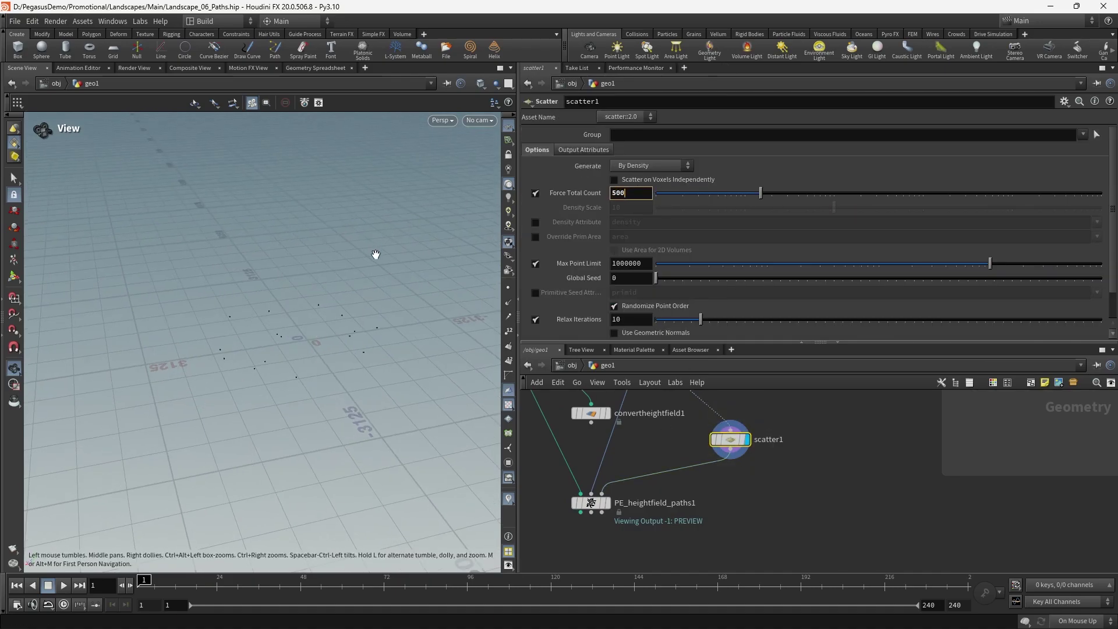
pyautogui.press('Return')
pyautogui.moveTo(375, 254); pyautogui.dragTo(323, 345)
pyautogui.scroll(3, 317, 326)
pyautogui.scroll(-2, 784, 488)
# - Add a Fuse node fed by scatter1 and display its result
pyautogui.moveTo(783, 488); pyautogui.dragTo(776, 463, button='middle')
pyautogui.press('Tab')
pyautogui.write('fuse')
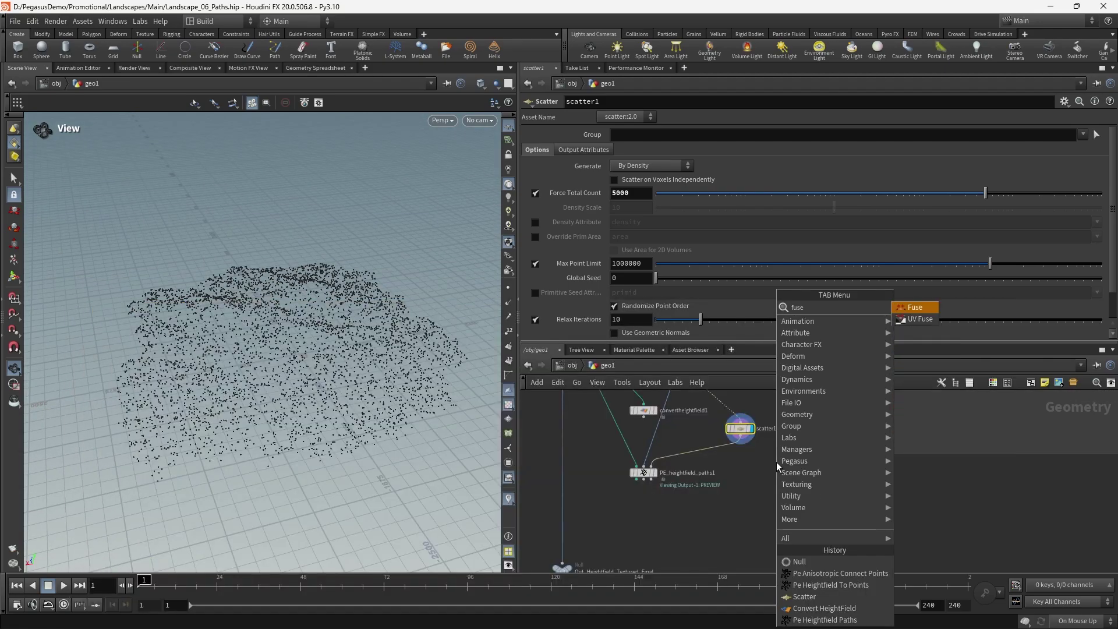
pyautogui.press('Escape')
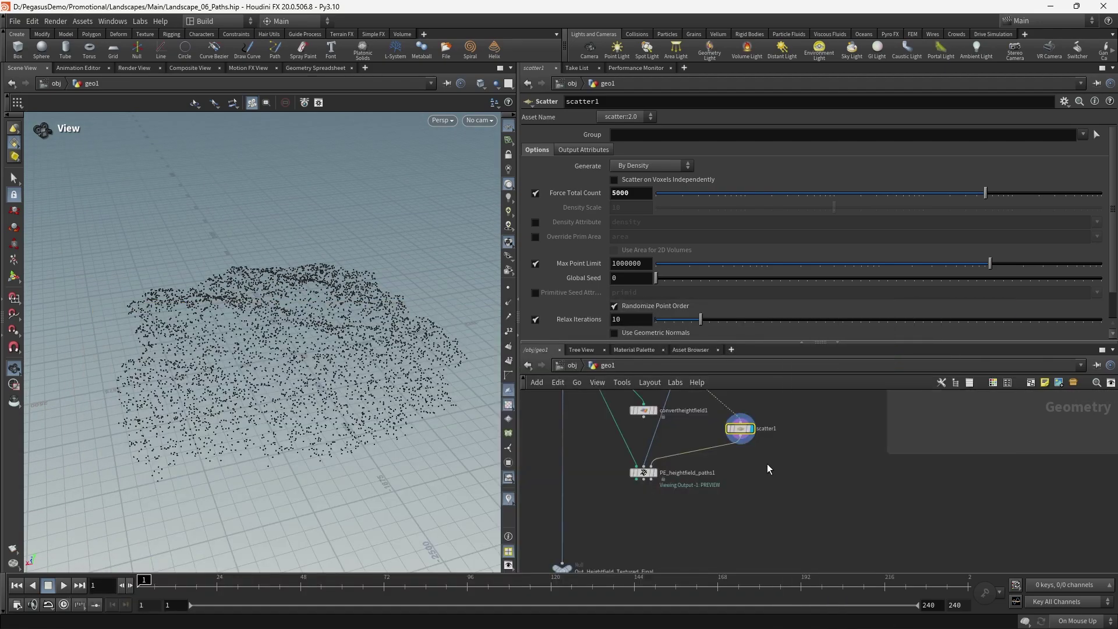
pyautogui.click(766, 464)
pyautogui.scroll(-3, 767, 462)
pyautogui.scroll(5, 767, 463)
pyautogui.moveTo(731, 428); pyautogui.dragTo(755, 456)
pyautogui.click(784, 449)
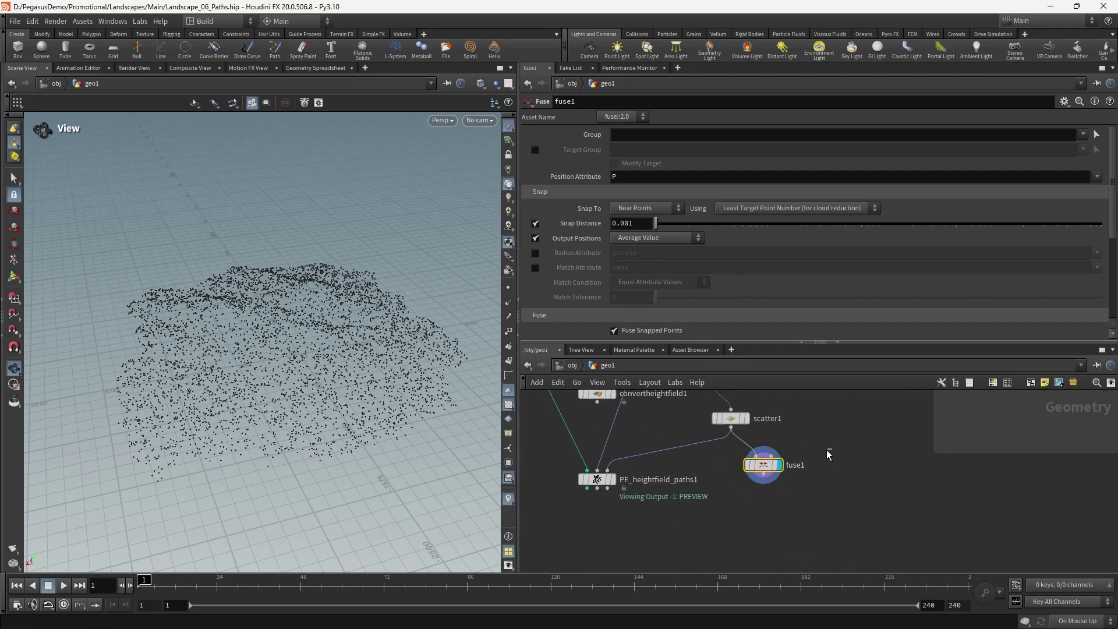
# - Set the Snap Distance of fuse1 to 200 and inspect the thinned points
pyautogui.moveTo(386, 236); pyautogui.dragTo(389, 274)
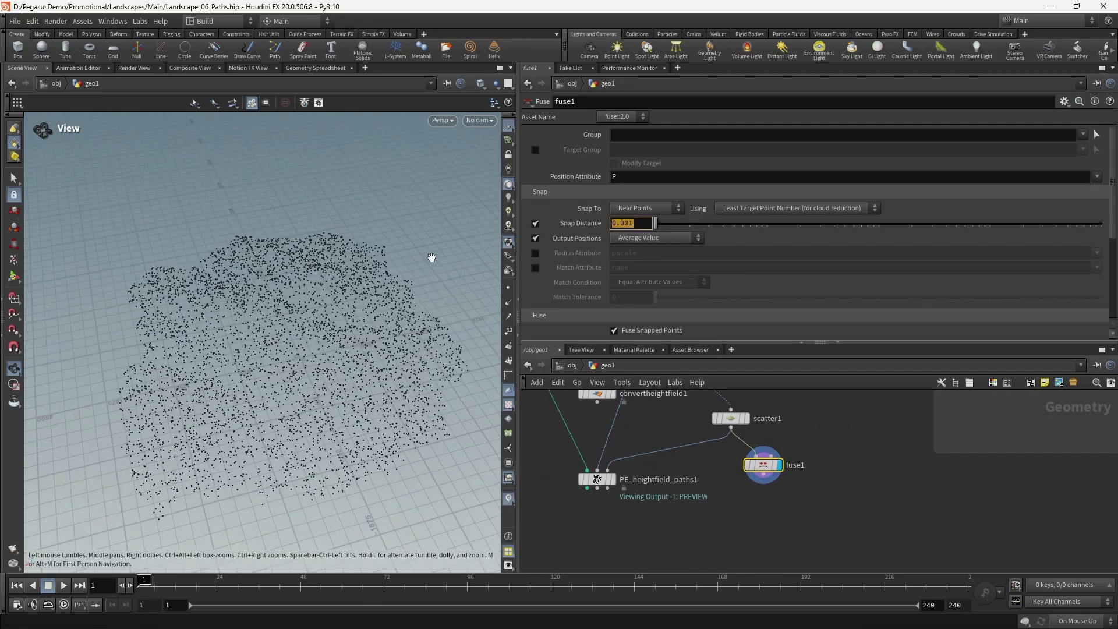
pyautogui.write('200')
pyautogui.press('Return')
pyautogui.moveTo(387, 270); pyautogui.dragTo(357, 281)
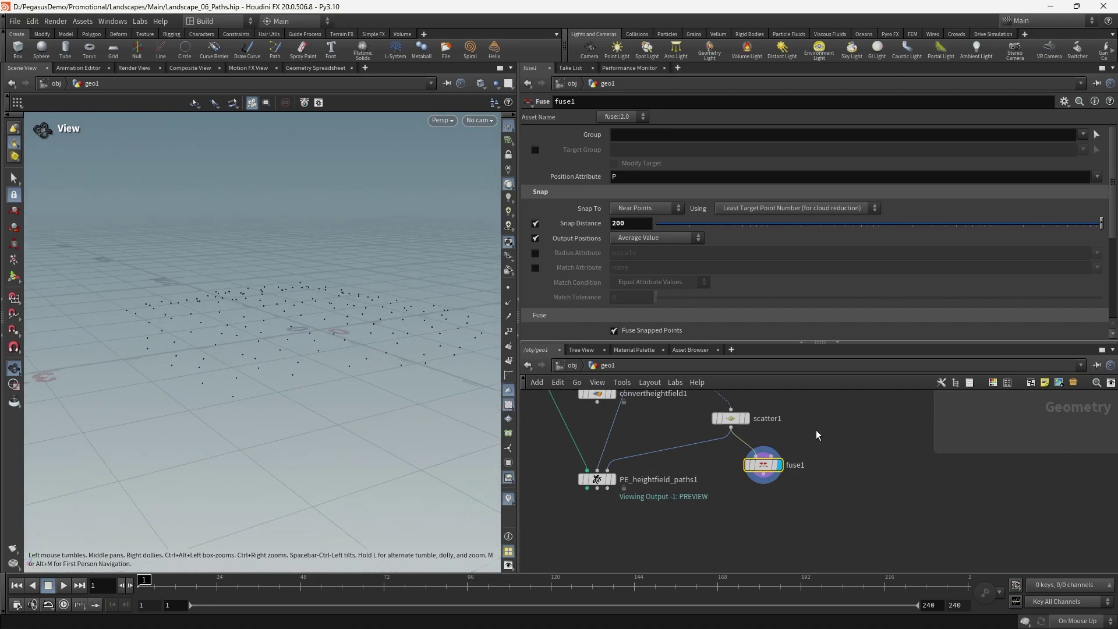
pyautogui.moveTo(817, 431); pyautogui.dragTo(814, 453, button='middle')
pyautogui.moveTo(317, 312); pyautogui.dragTo(324, 316)
pyautogui.moveTo(758, 430); pyautogui.dragTo(766, 452, button='middle')
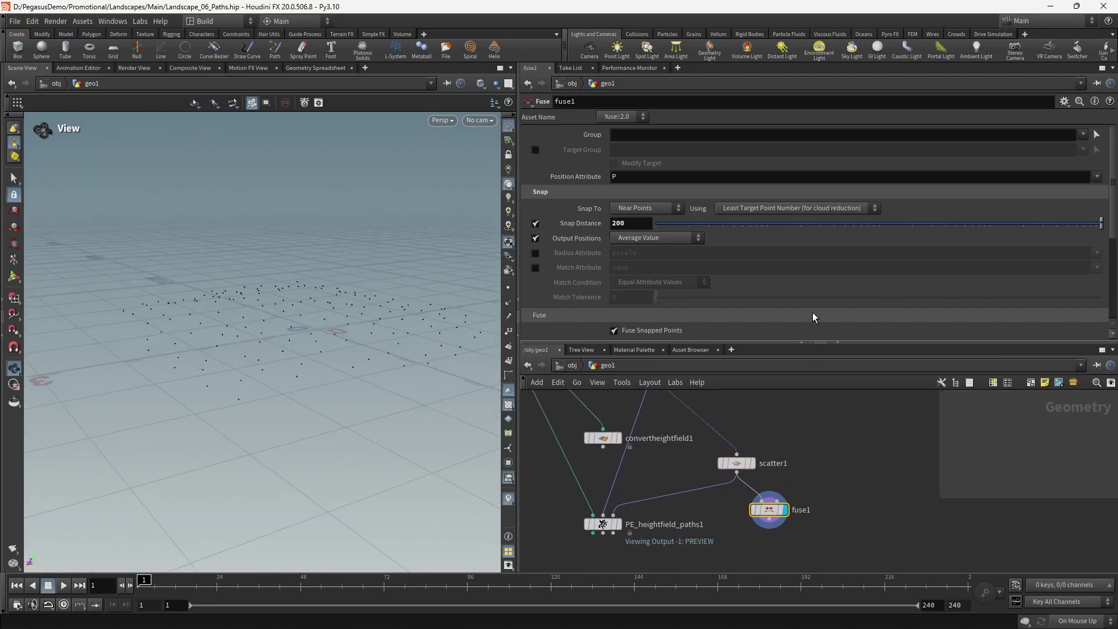
# - Try the Closest Target Point snapping method on fuse1 and restore Least Target Point Number (for cloud reduction)
pyautogui.click(760, 208)
pyautogui.click(763, 232)
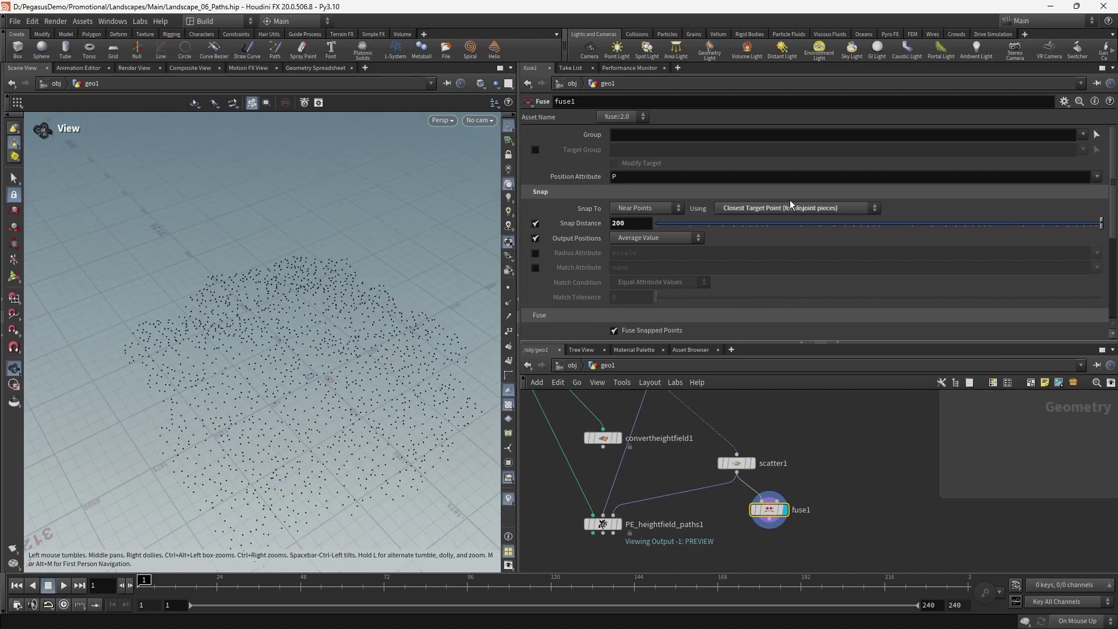
pyautogui.click(791, 208)
pyautogui.click(757, 220)
# - Compare fuse1's Average Value and Least Point Number output positions, keep Least Point Number, and set Snap Distance to 500
pyautogui.click(662, 240)
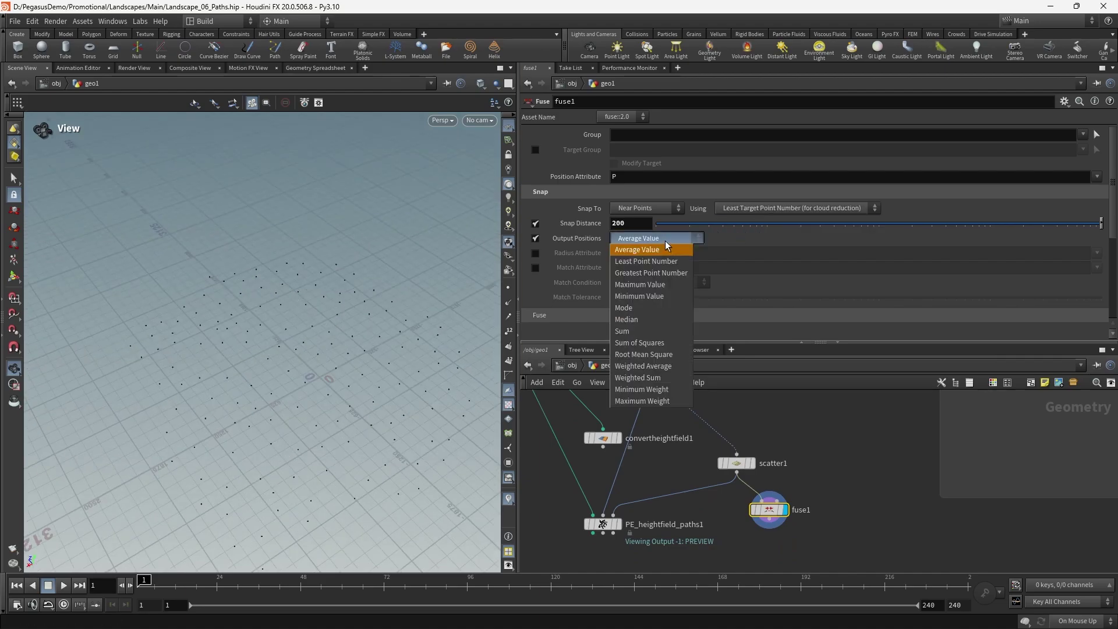
pyautogui.click(667, 262)
pyautogui.moveTo(351, 357); pyautogui.dragTo(332, 333)
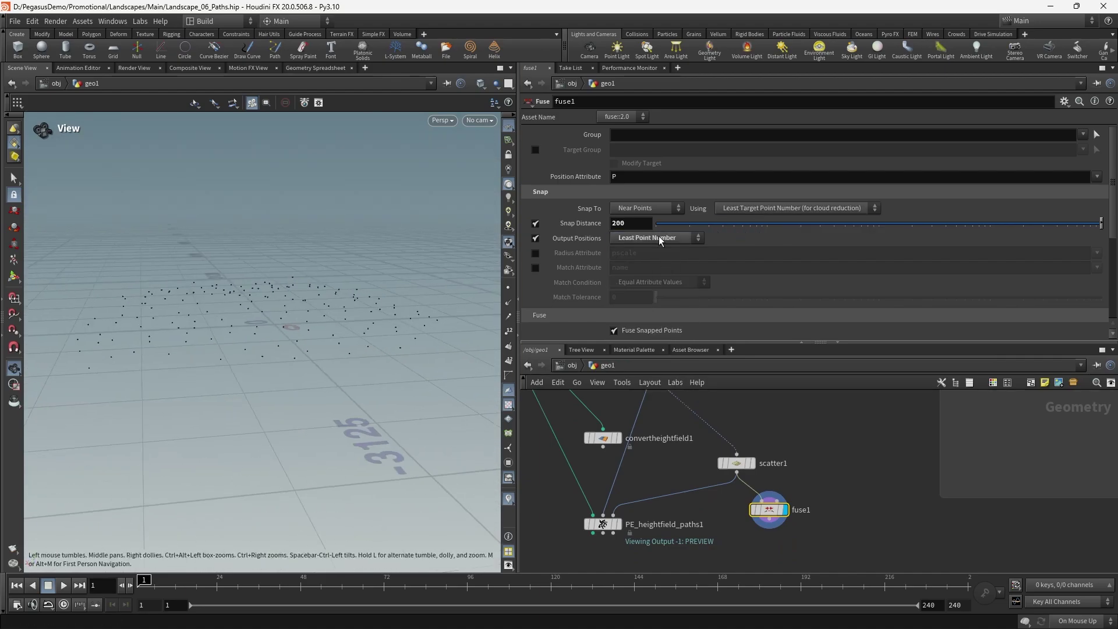
pyautogui.click(661, 241)
pyautogui.click(638, 249)
pyautogui.click(658, 239)
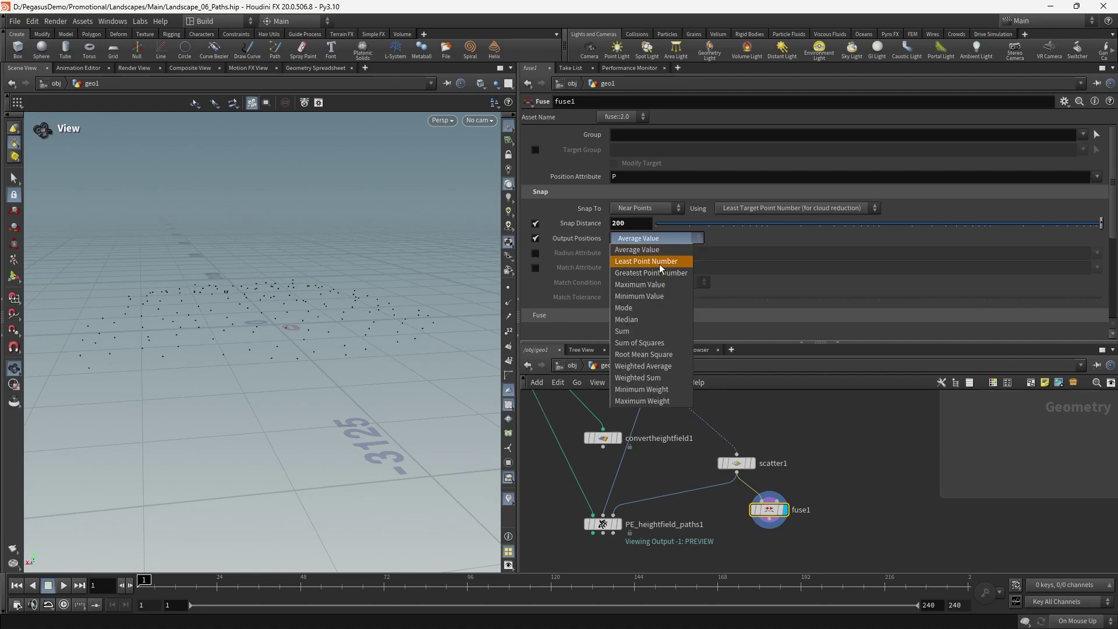
pyautogui.click(661, 262)
pyautogui.moveTo(343, 349); pyautogui.dragTo(477, 265)
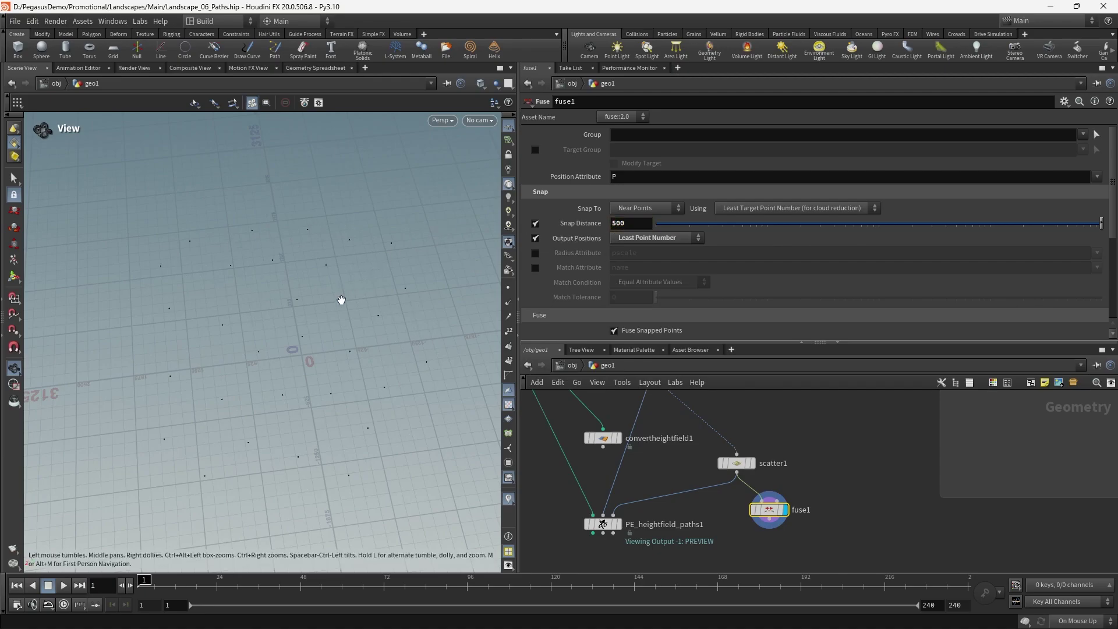
# - Display PE_heightfield_paths1 and feed its waypoint input from fuse1 instead of scatter1
pyautogui.moveTo(697, 541); pyautogui.dragTo(724, 507, button='middle')
pyautogui.click(724, 508)
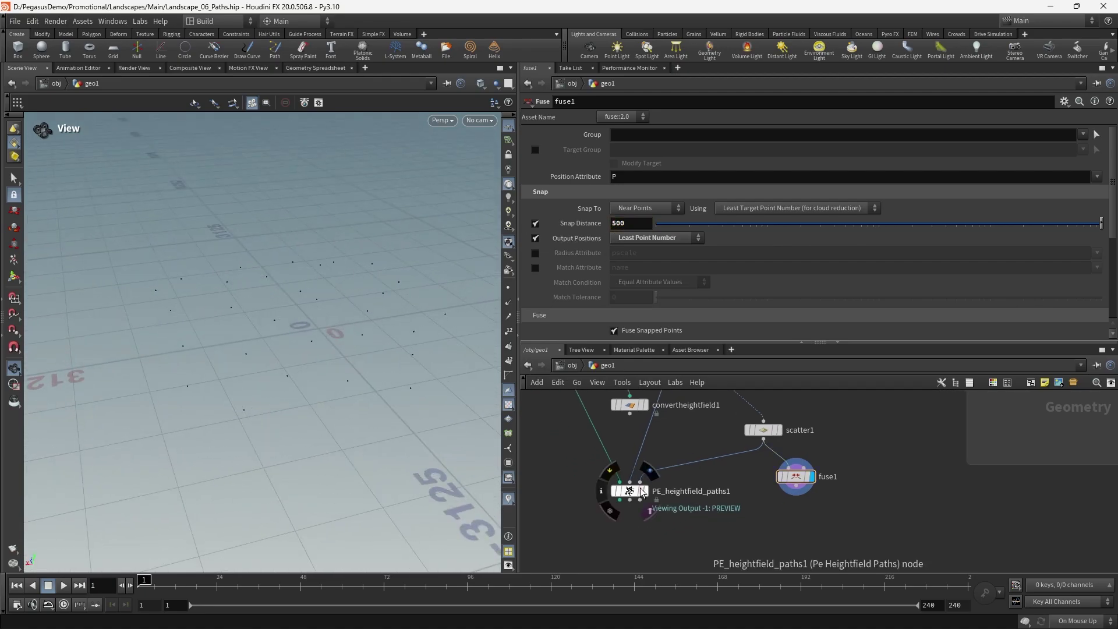
pyautogui.click(645, 492)
pyautogui.scroll(2, 362, 351)
pyautogui.scroll(2, 346, 373)
pyautogui.moveTo(346, 373); pyautogui.dragTo(364, 319)
pyautogui.moveTo(787, 491); pyautogui.dragTo(643, 477)
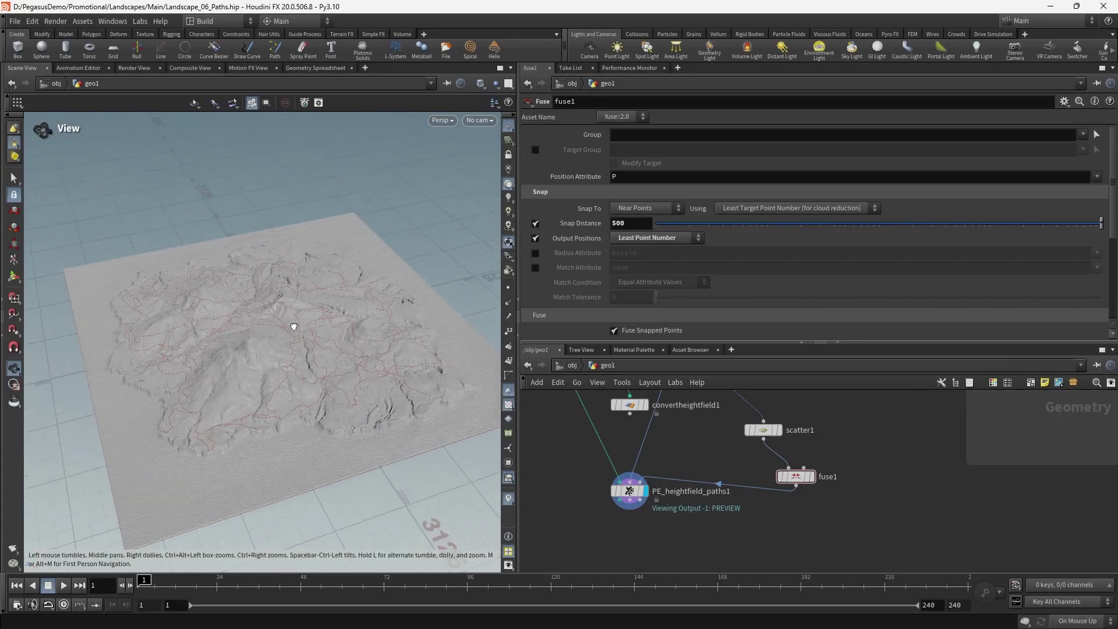
# - Inspect the paths through the fused waypoints and set the Snap Distance of fuse1 to 200
pyautogui.moveTo(292, 324); pyautogui.dragTo(344, 364)
pyautogui.scroll(3, 272, 335)
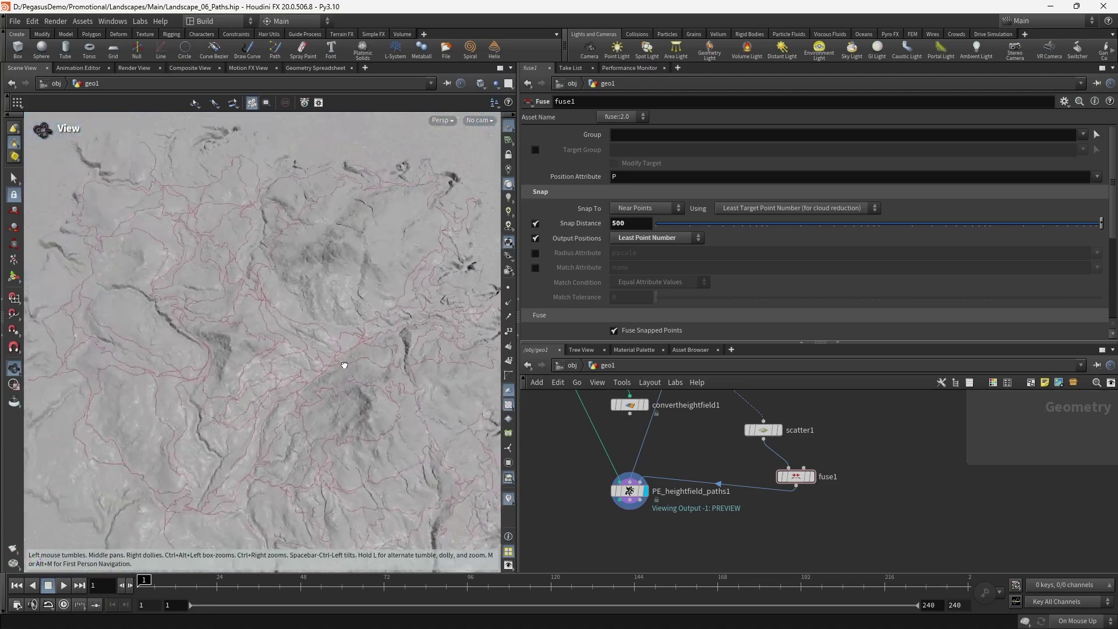
pyautogui.scroll(-2, 344, 364)
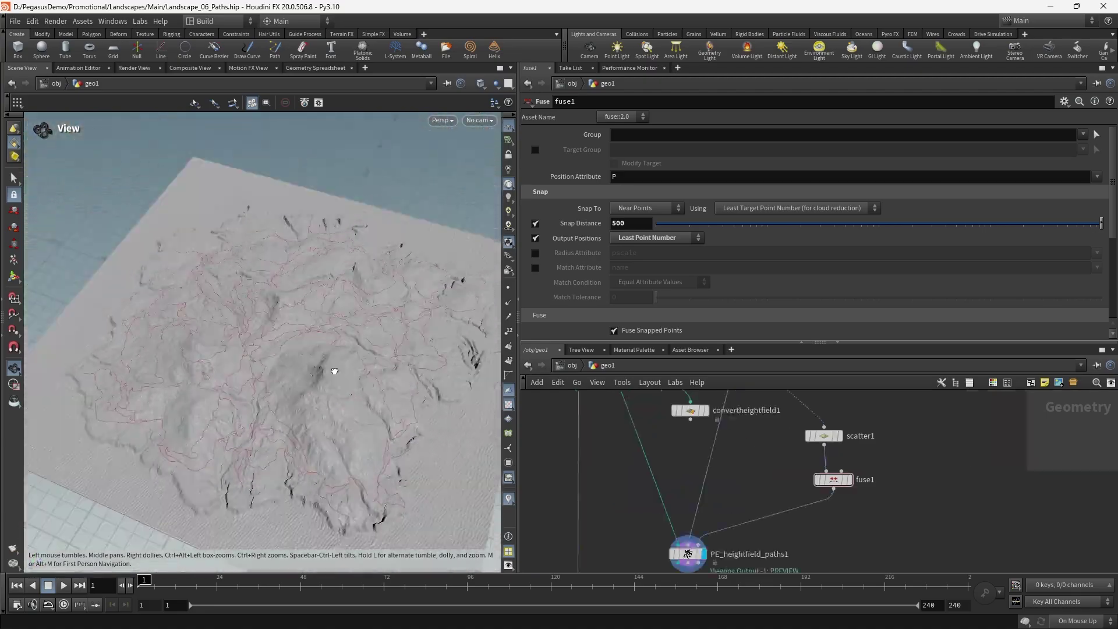
pyautogui.moveTo(334, 371)
pyautogui.mouseDown()
pyautogui.moveTo(315, 357)
pyautogui.moveTo(424, 342)
pyautogui.moveTo(352, 312)
pyautogui.moveTo(429, 317)
pyautogui.moveTo(309, 379)
pyautogui.moveTo(294, 345)
pyautogui.moveTo(306, 337)
pyautogui.moveTo(280, 326)
pyautogui.moveTo(338, 370)
pyautogui.moveTo(277, 364)
pyautogui.moveTo(295, 400)
pyautogui.moveTo(295, 367)
pyautogui.moveTo(381, 354)
pyautogui.moveTo(343, 386)
pyautogui.mouseUp()
pyautogui.scroll(3, 344, 354)
pyautogui.scroll(4, 289, 345)
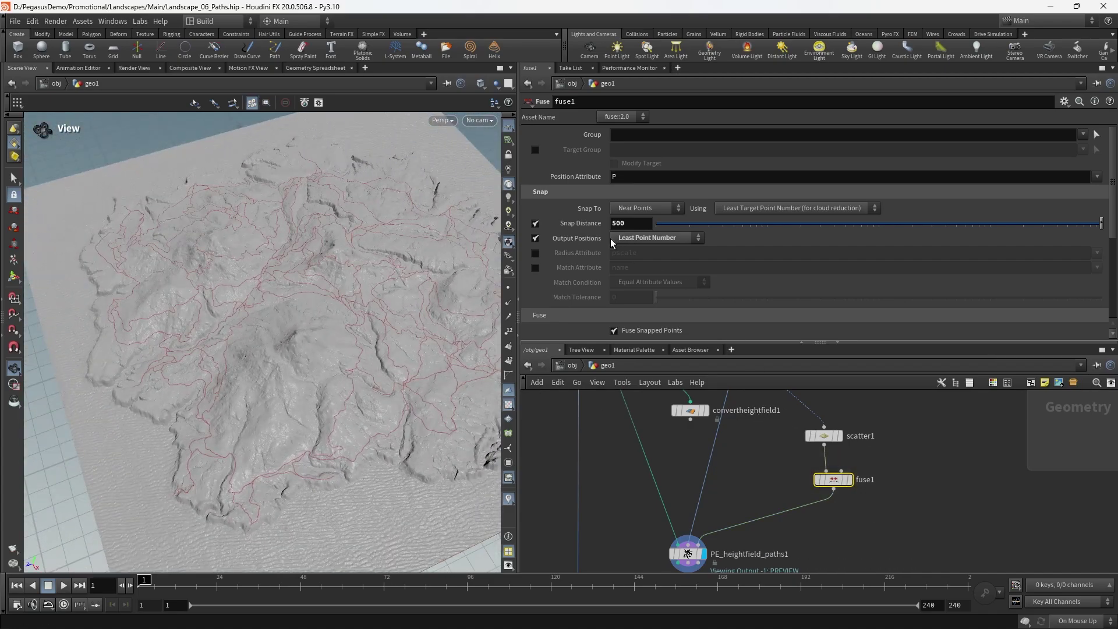
pyautogui.write('200')
pyautogui.press('Return')
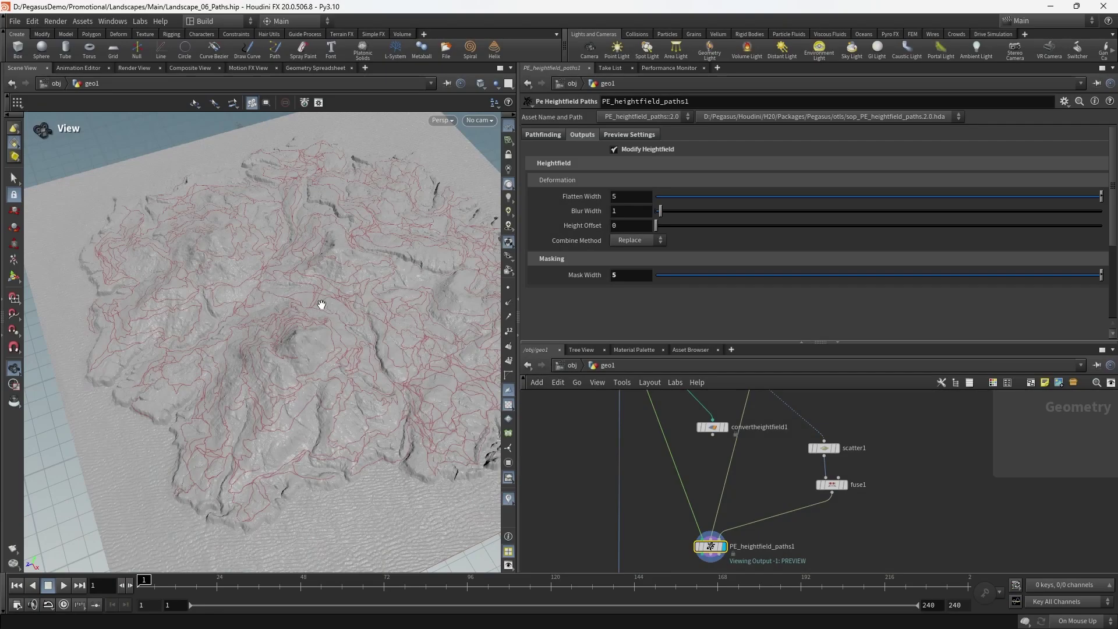
# - Examine the denser path network across the terrain from overhead and at ground level
pyautogui.moveTo(320, 304); pyautogui.dragTo(353, 358)
pyautogui.moveTo(354, 357); pyautogui.dragTo(188, 372, button='right')
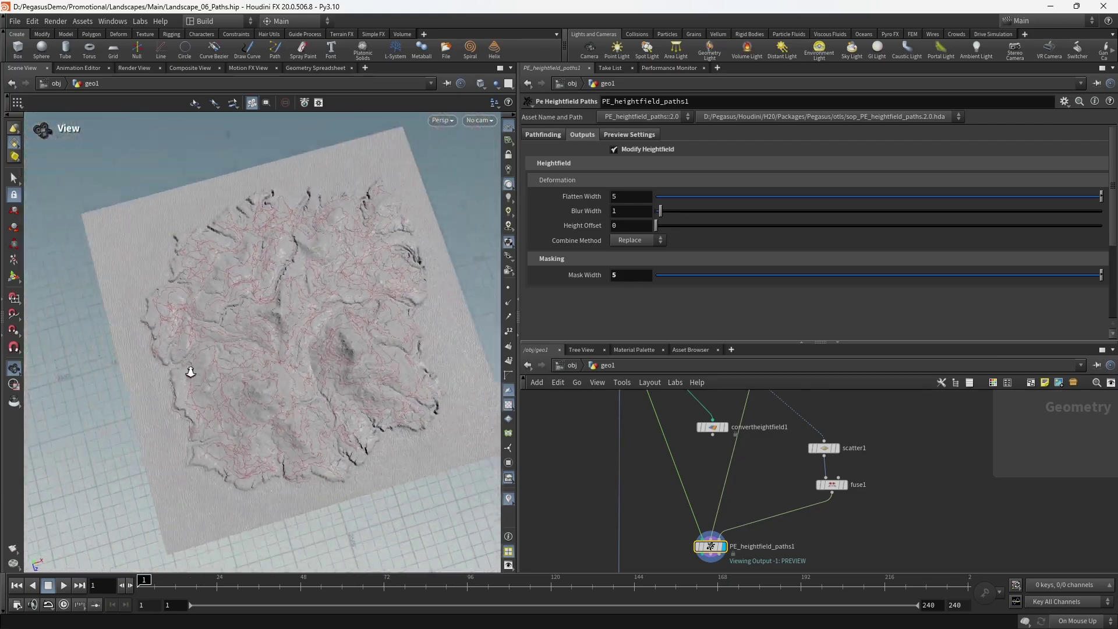
pyautogui.moveTo(188, 372); pyautogui.dragTo(432, 379)
pyautogui.moveTo(431, 379); pyautogui.dragTo(293, 409, button='right')
pyautogui.moveTo(294, 409); pyautogui.dragTo(369, 389)
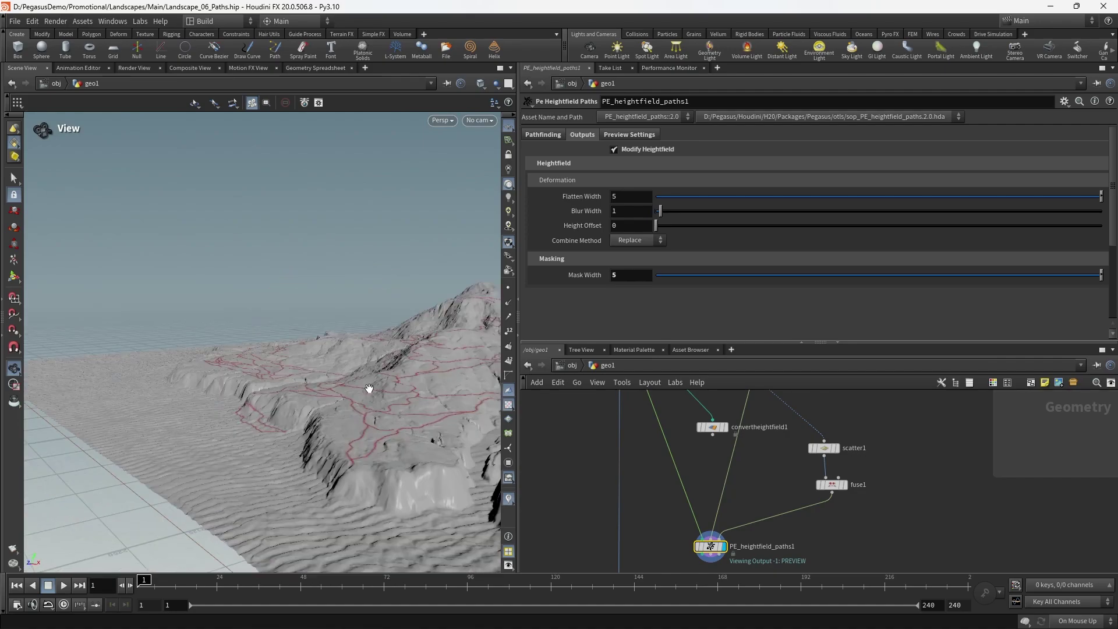
pyautogui.moveTo(369, 389); pyautogui.dragTo(356, 397, button='middle')
pyautogui.moveTo(356, 396); pyautogui.dragTo(298, 392)
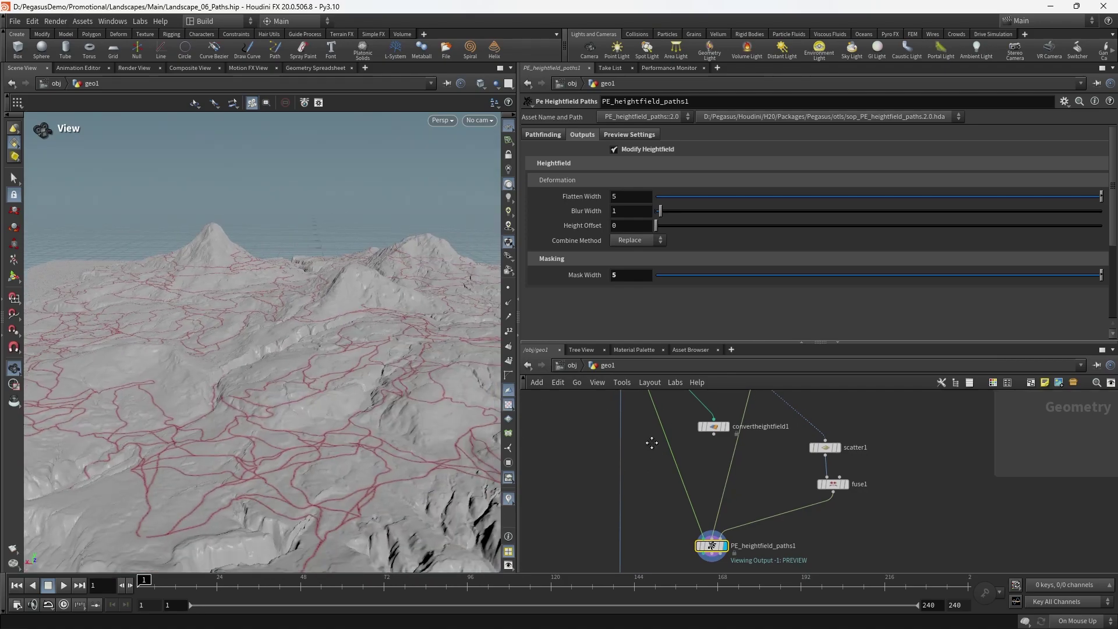
# - Review the pathfinding cost factors of PE_heightfield_paths1 alongside the generated trails
pyautogui.moveTo(651, 441); pyautogui.dragTo(663, 413, button='middle')
pyautogui.scroll(-1, 663, 413)
pyautogui.scroll(-1, 582, 239)
pyautogui.scroll(1, 562, 158)
pyautogui.click(543, 134)
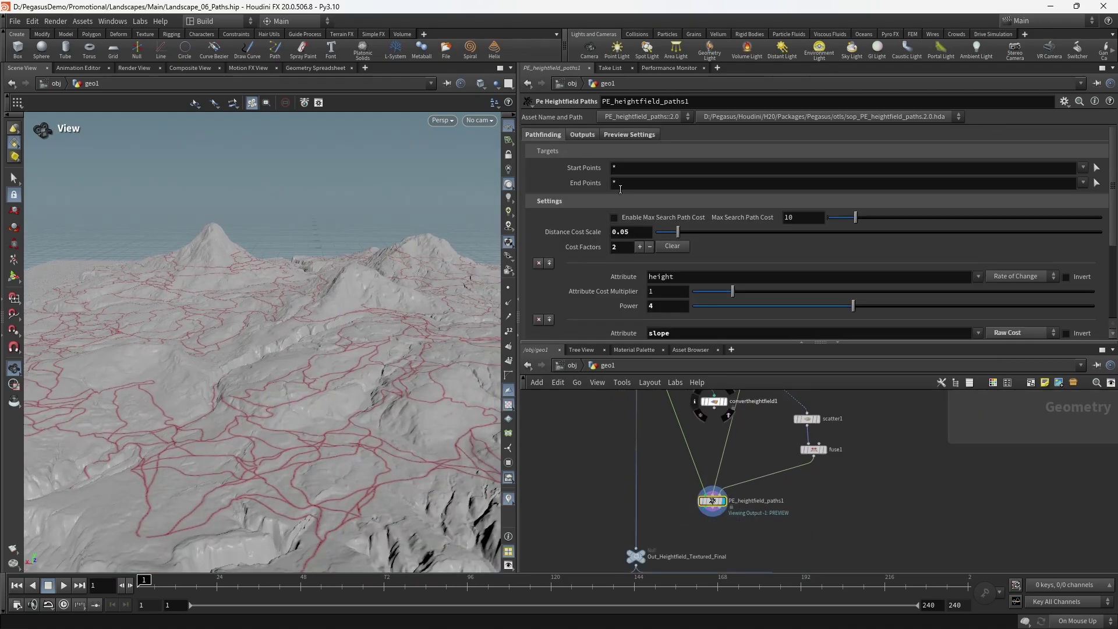
pyautogui.scroll(-1, 620, 265)
pyautogui.moveTo(321, 330); pyautogui.dragTo(314, 371)
pyautogui.moveTo(314, 371); pyautogui.dragTo(329, 369, button='middle')
pyautogui.moveTo(328, 369)
pyautogui.mouseDown()
pyautogui.moveTo(312, 354)
pyautogui.moveTo(316, 369)
pyautogui.moveTo(267, 357)
pyautogui.moveTo(325, 364)
pyautogui.mouseUp()
pyautogui.moveTo(810, 512); pyautogui.dragTo(808, 499, button='middle')
pyautogui.moveTo(338, 406); pyautogui.dragTo(335, 381)
# - Add a second Scatter node beside scatter1 and set its Force Total Count to 4
pyautogui.press('Tab')
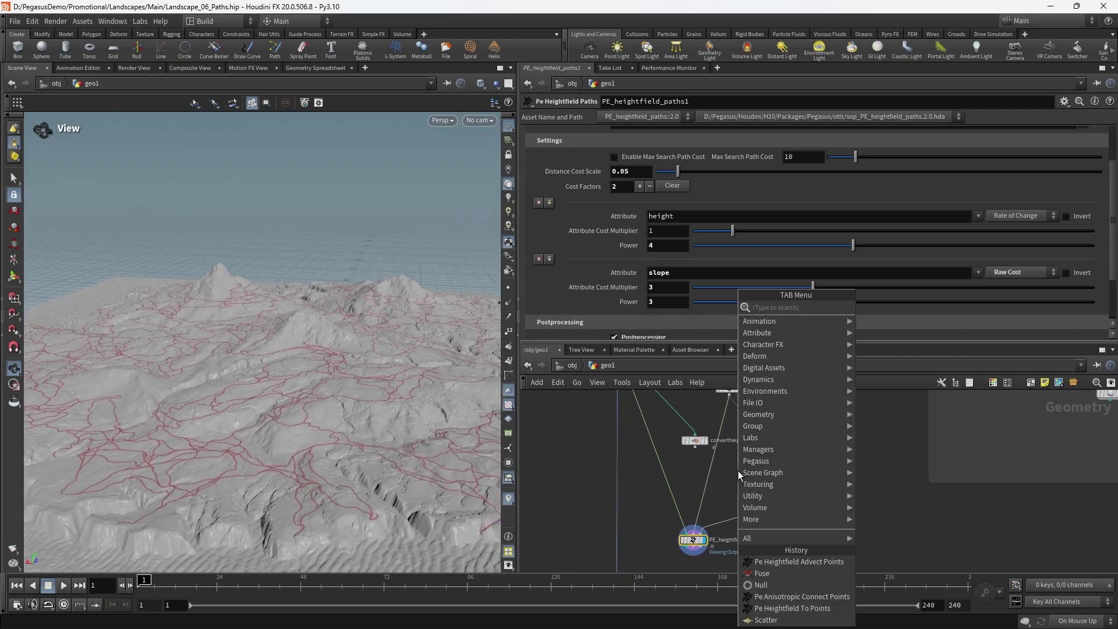
pyautogui.write('scat')
pyautogui.press('Return')
pyautogui.click(738, 471)
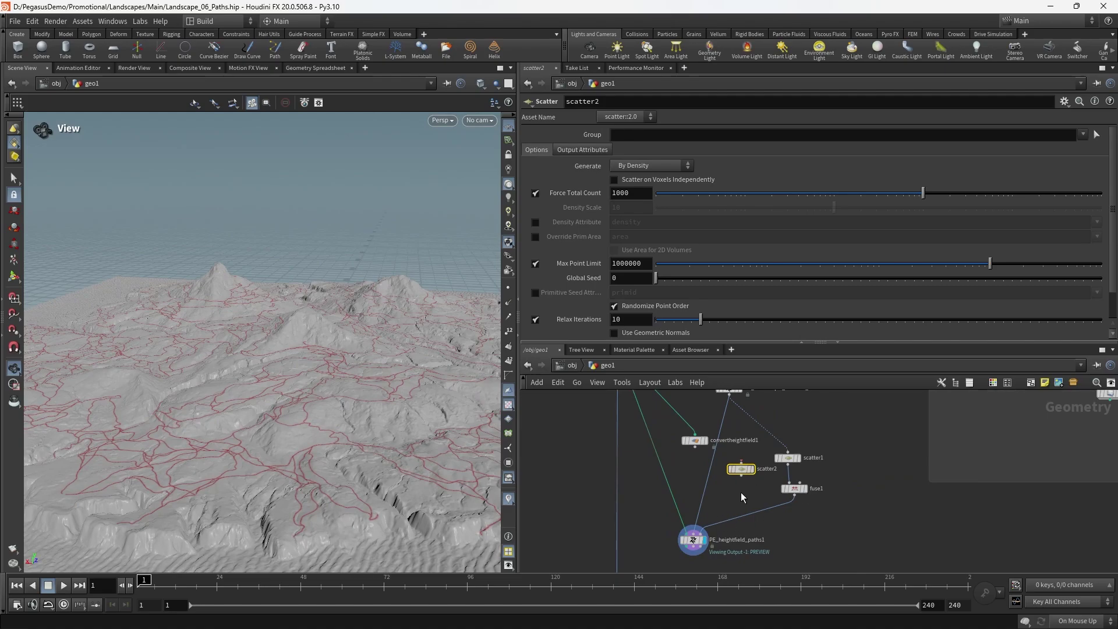
pyautogui.moveTo(412, 388); pyautogui.dragTo(276, 310)
pyautogui.scroll(2, 741, 469)
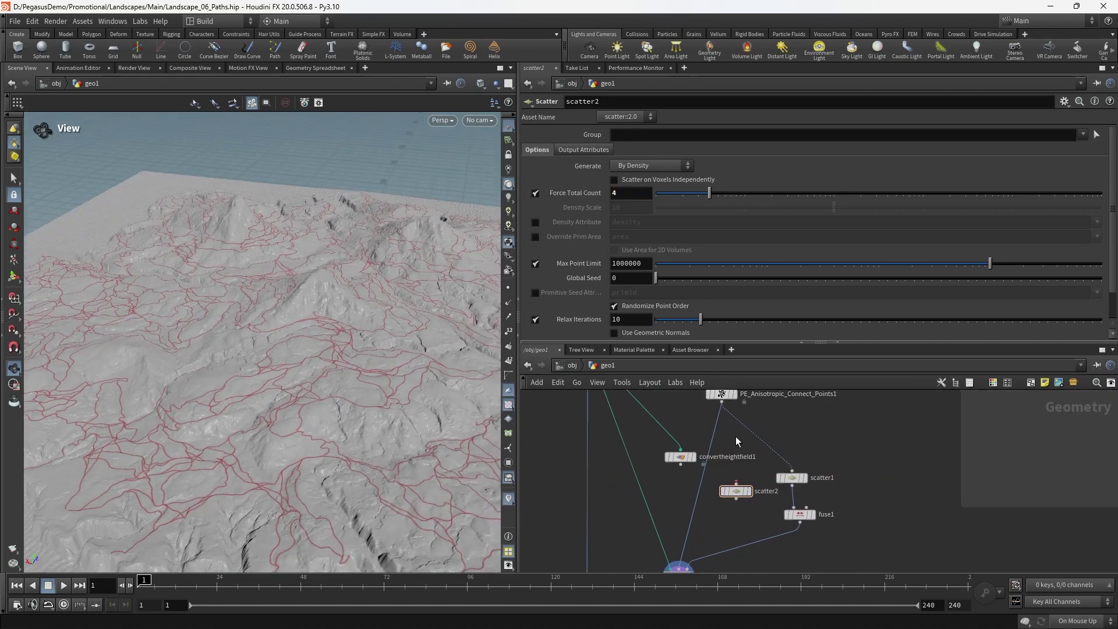
# - Wire scatter2 between PE_Anisotropic_Connect_Points1 and PE_heightfield_paths1 in place of fuse1, and inspect the resulting paths
pyautogui.moveTo(846, 501); pyautogui.dragTo(862, 443, button='middle')
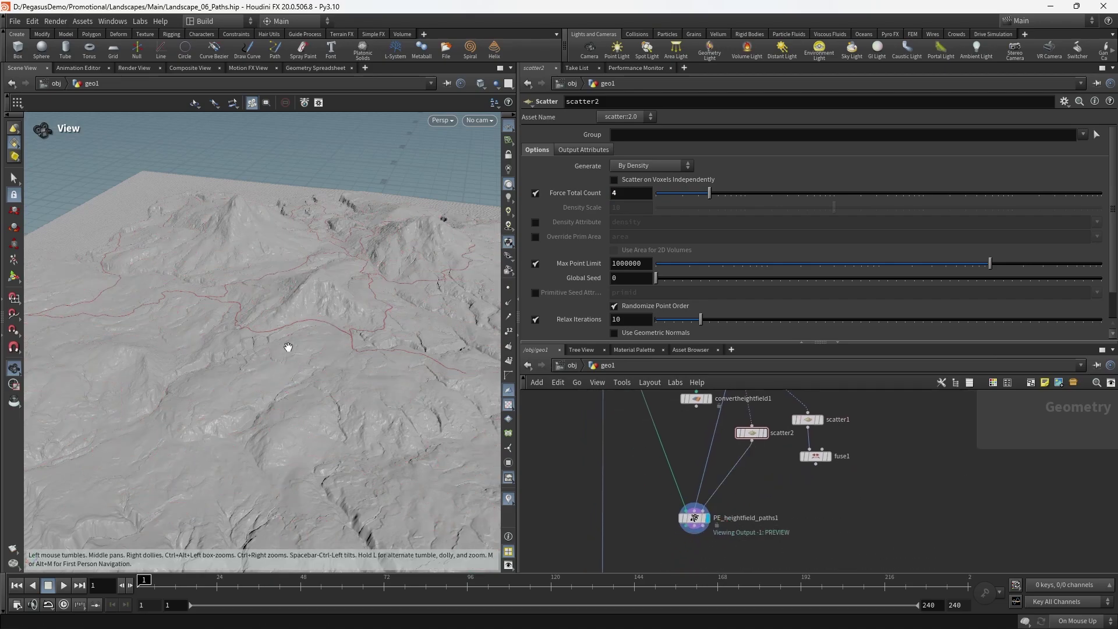
pyautogui.moveTo(287, 347); pyautogui.dragTo(312, 346)
pyautogui.moveTo(311, 345); pyautogui.dragTo(392, 343, button='right')
pyautogui.moveTo(391, 343); pyautogui.dragTo(367, 368)
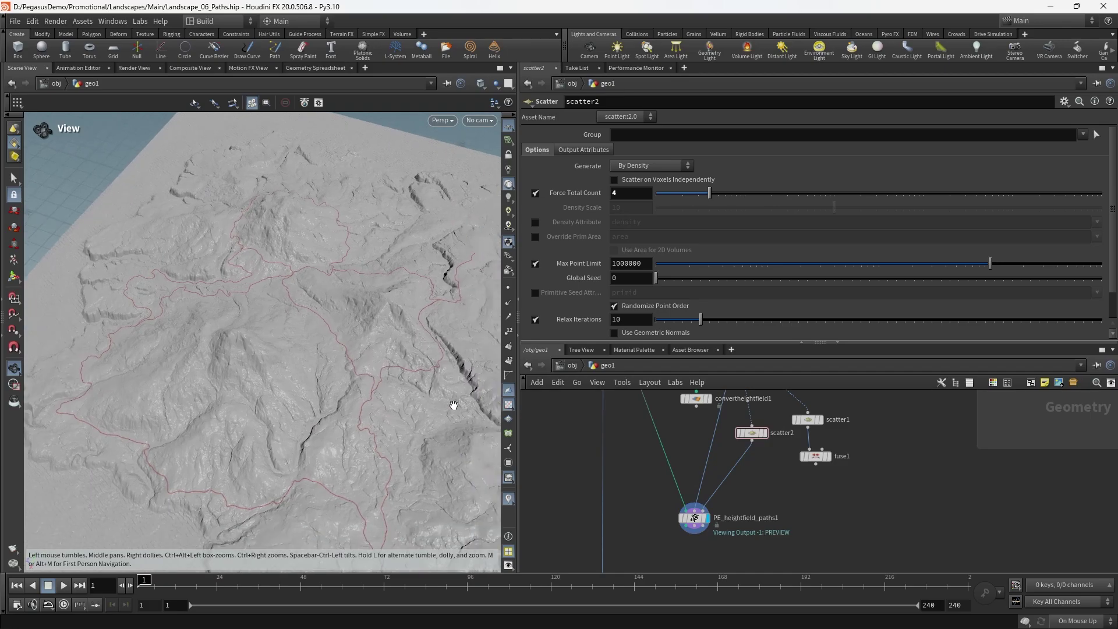
pyautogui.scroll(-3, 694, 466)
pyautogui.scroll(3, 708, 488)
# - Check which attributes PE_heightfield_paths1 offers for its height cost factor, and delete the convertheightfield1 node
pyautogui.click(652, 488)
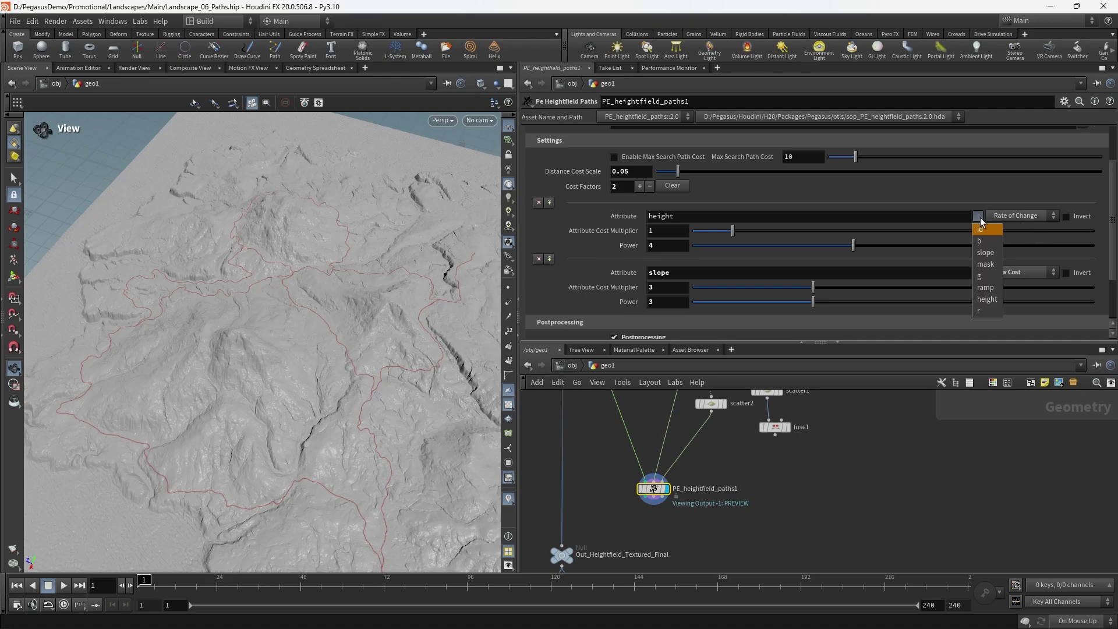
pyautogui.scroll(-3, 654, 457)
pyautogui.moveTo(654, 456); pyautogui.dragTo(691, 513, button='middle')
pyautogui.moveTo(341, 345); pyautogui.dragTo(270, 325)
pyautogui.moveTo(243, 319); pyautogui.dragTo(425, 376)
pyautogui.click(693, 455)
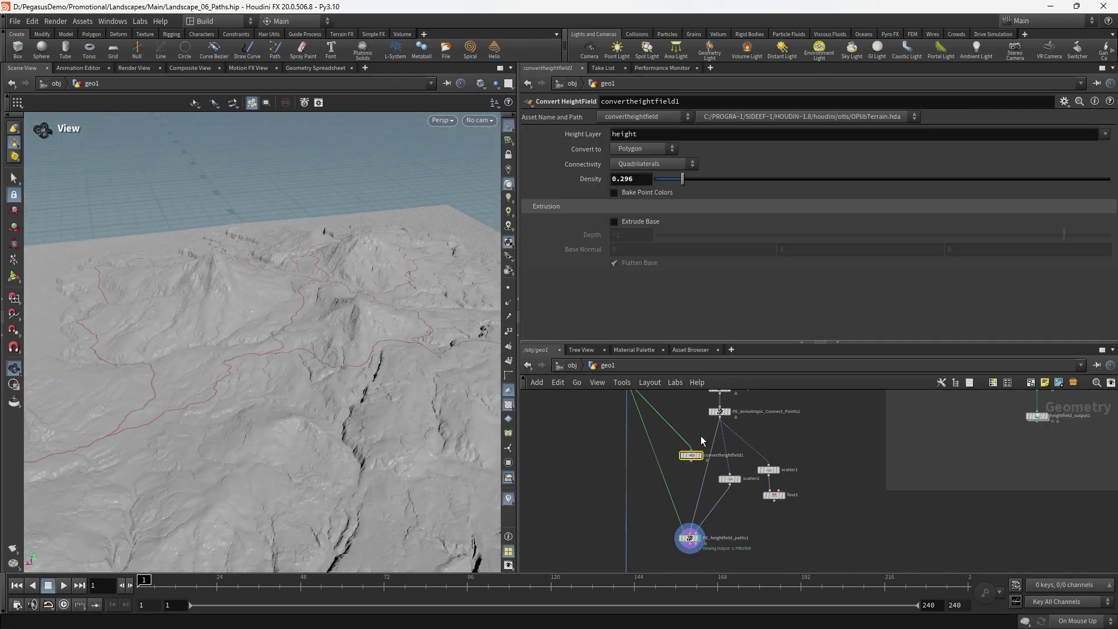
pyautogui.press('Delete')
# - Add a HeightField Mask by Feature node fed by Out_Heightfield_Textured_A and display its output
pyautogui.moveTo(699, 446)
pyautogui.mouseDown(button='middle')
pyautogui.moveTo(700, 496)
pyautogui.moveTo(692, 428)
pyautogui.mouseUp(button='middle')
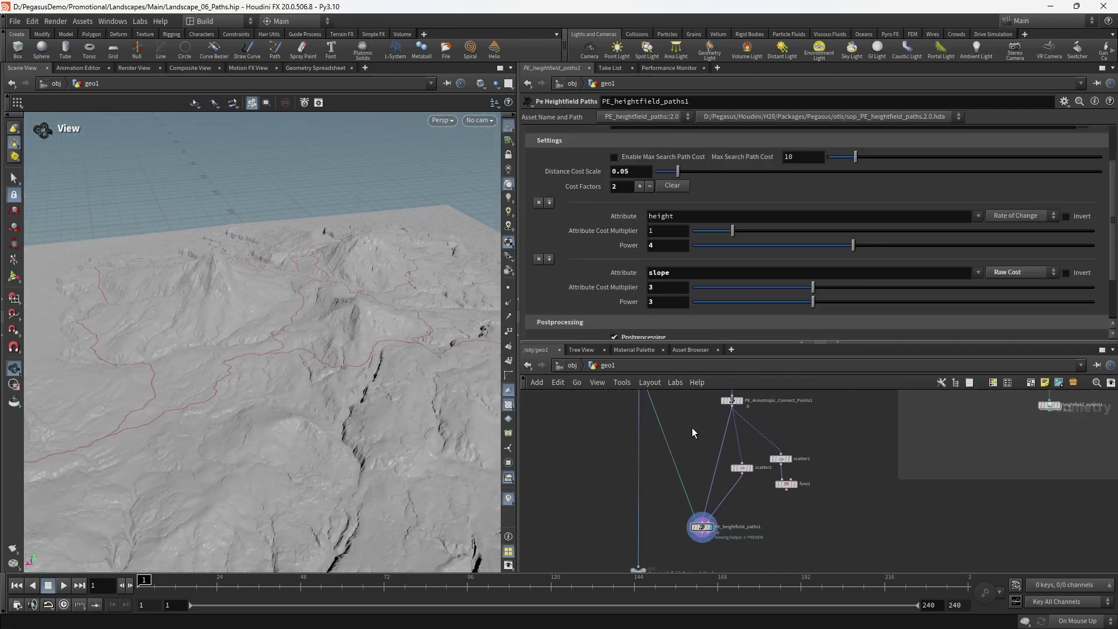
pyautogui.press('Tab')
pyautogui.write('hf m')
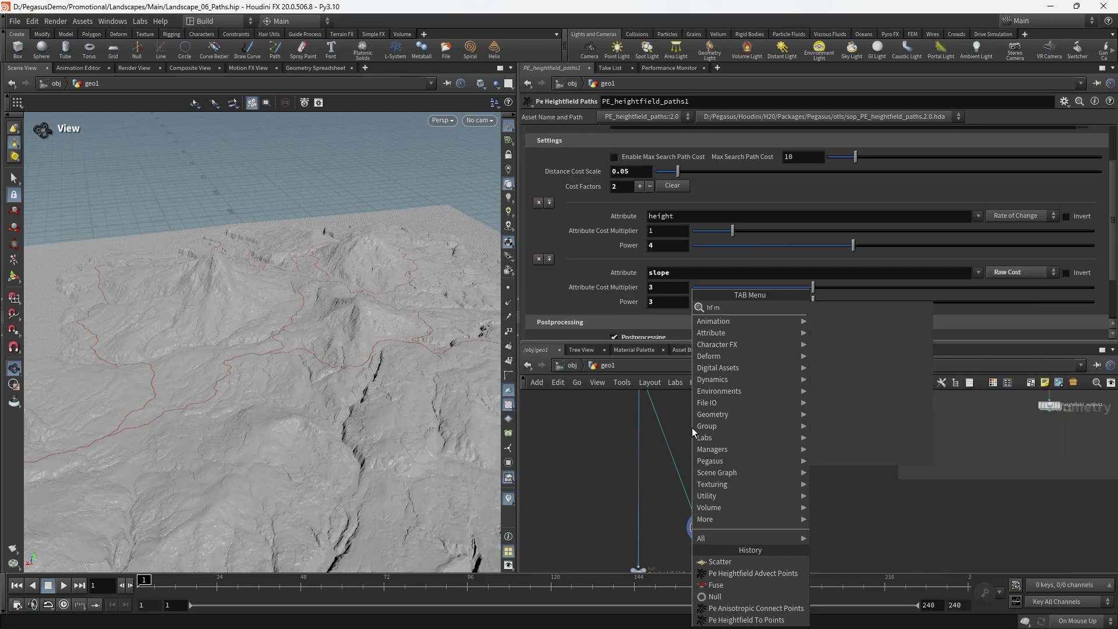
pyautogui.write('ask by f')
pyautogui.press('Return')
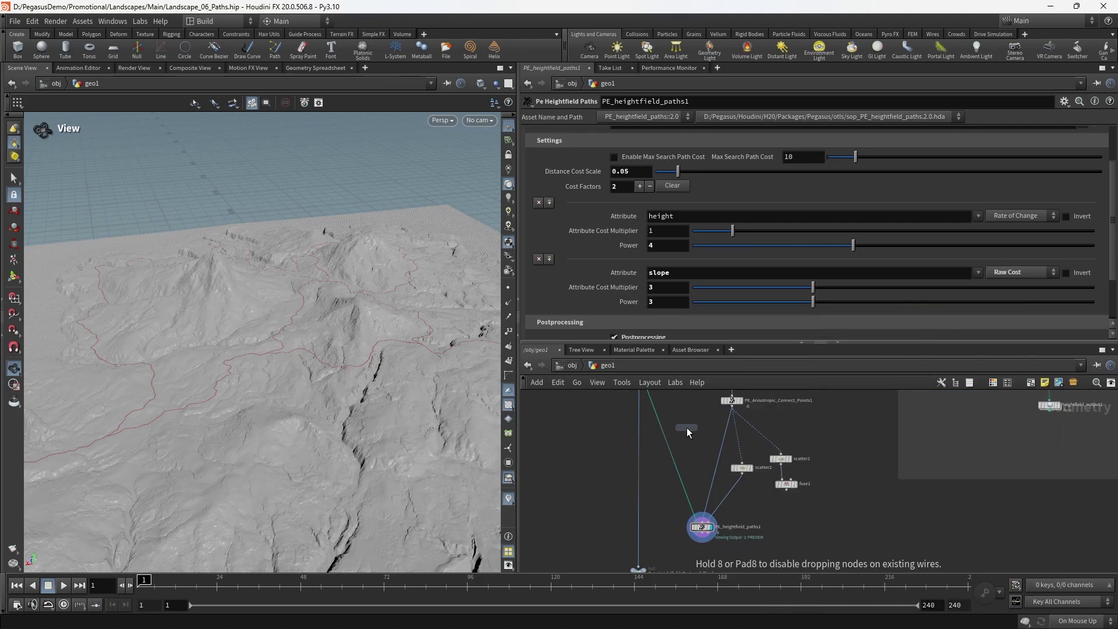
pyautogui.click(690, 427)
pyautogui.moveTo(690, 427); pyautogui.dragTo(701, 492, button='middle')
pyautogui.moveTo(651, 431); pyautogui.dragTo(700, 485)
pyautogui.moveTo(701, 485); pyautogui.dragTo(703, 455, button='middle')
pyautogui.click(711, 462)
# - Add a HeightField Visualize node with Update Material set to No Change and Update Tinting set to Default Tinting
pyautogui.moveTo(410, 411); pyautogui.dragTo(413, 367)
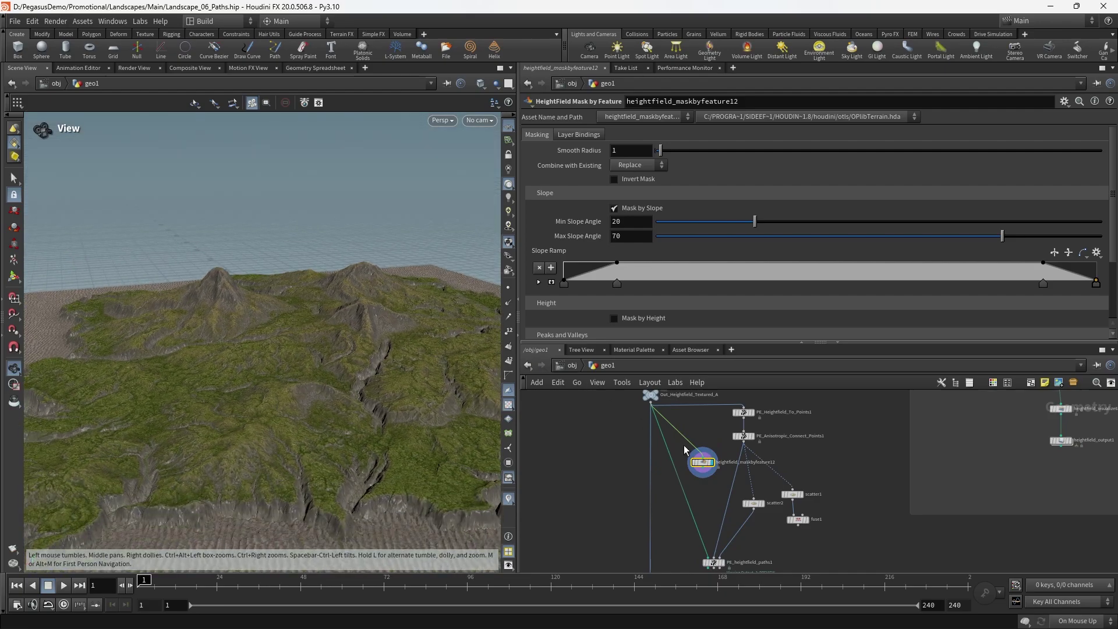
pyautogui.moveTo(366, 333); pyautogui.dragTo(352, 387)
pyautogui.scroll(3, 353, 387)
pyautogui.moveTo(657, 401); pyautogui.dragTo(667, 467, button='middle')
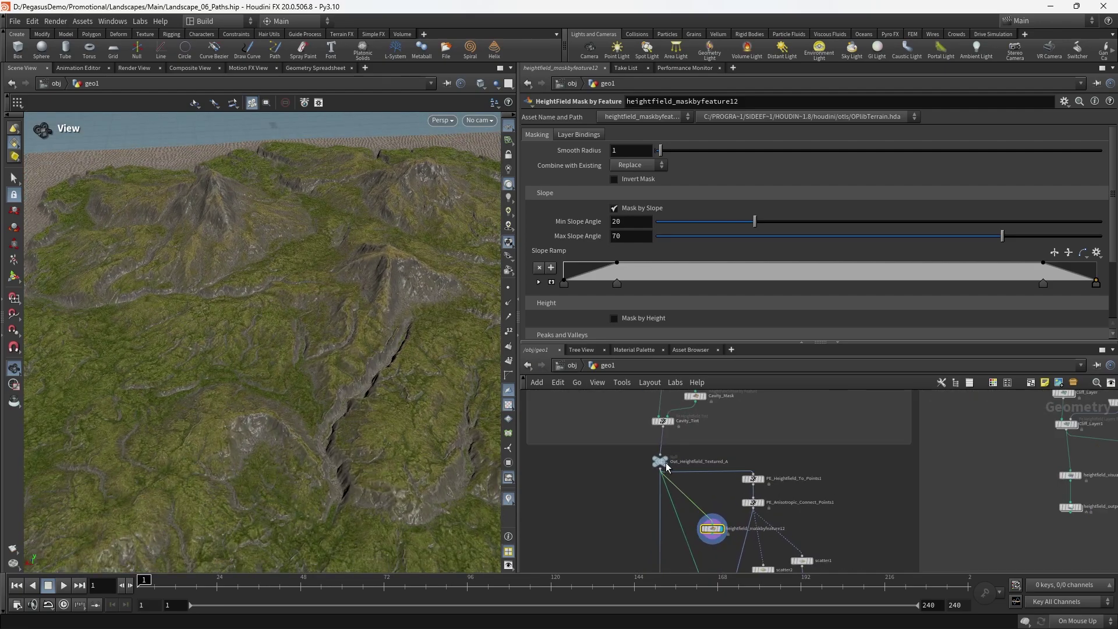
pyautogui.scroll(2, 705, 455)
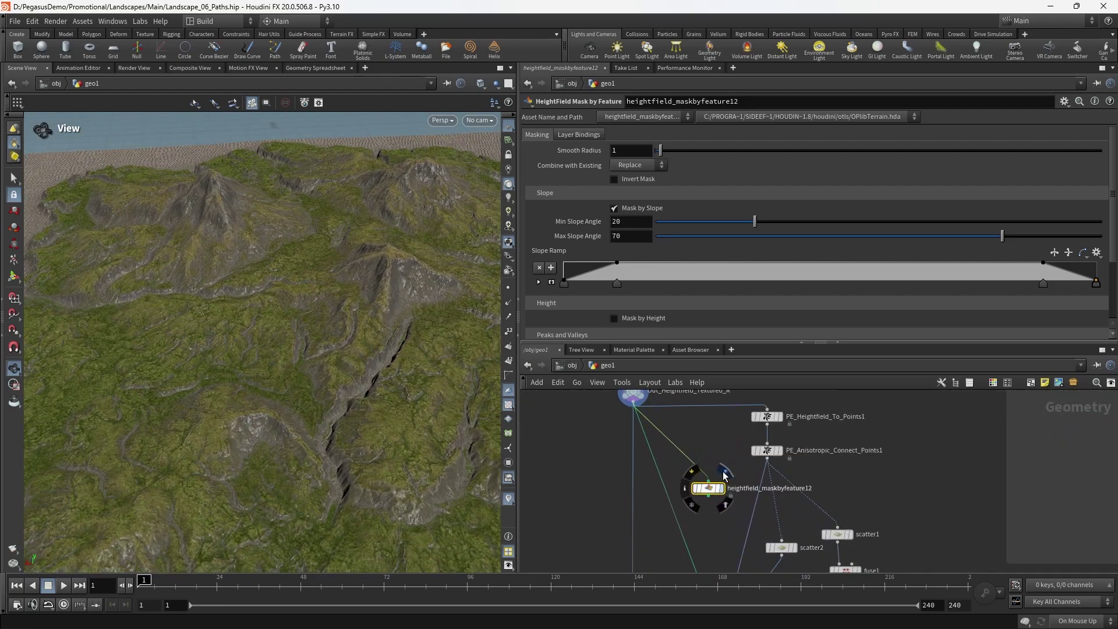
pyautogui.press('Tab')
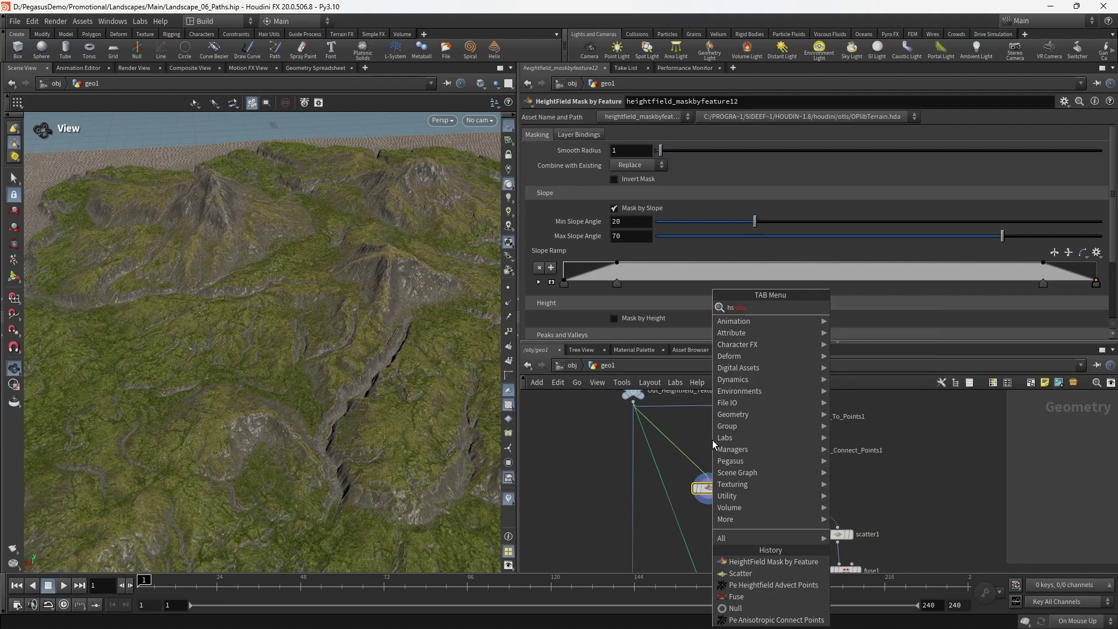
pyautogui.write('hs')
pyautogui.press('BackSpace')
pyautogui.write('f vi')
pyautogui.press('Return')
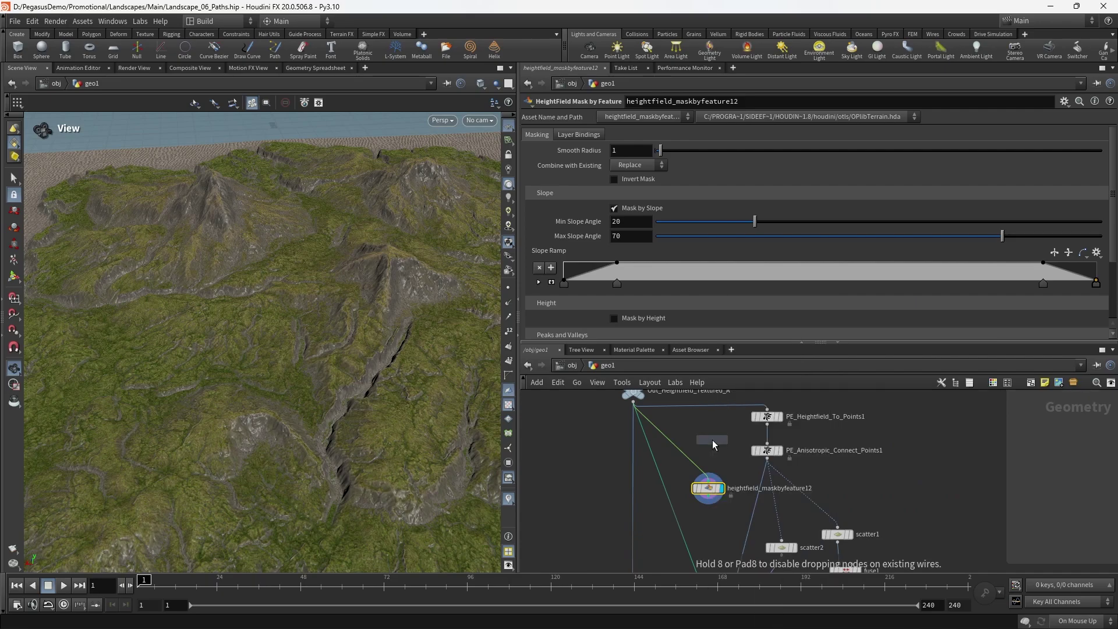
pyautogui.click(712, 439)
pyautogui.click(641, 199)
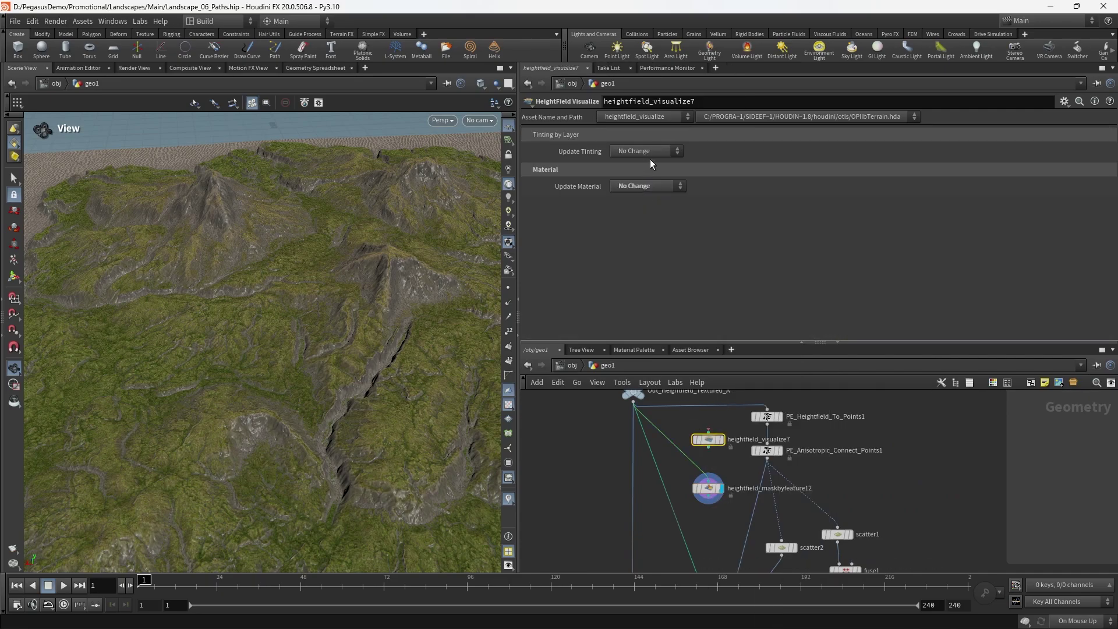
# - Insert heightfield_visualize7 between Out_Heightfield_Textured_A and heightfield_maskbyfeature12, and line up the two nodes
pyautogui.click(708, 475)
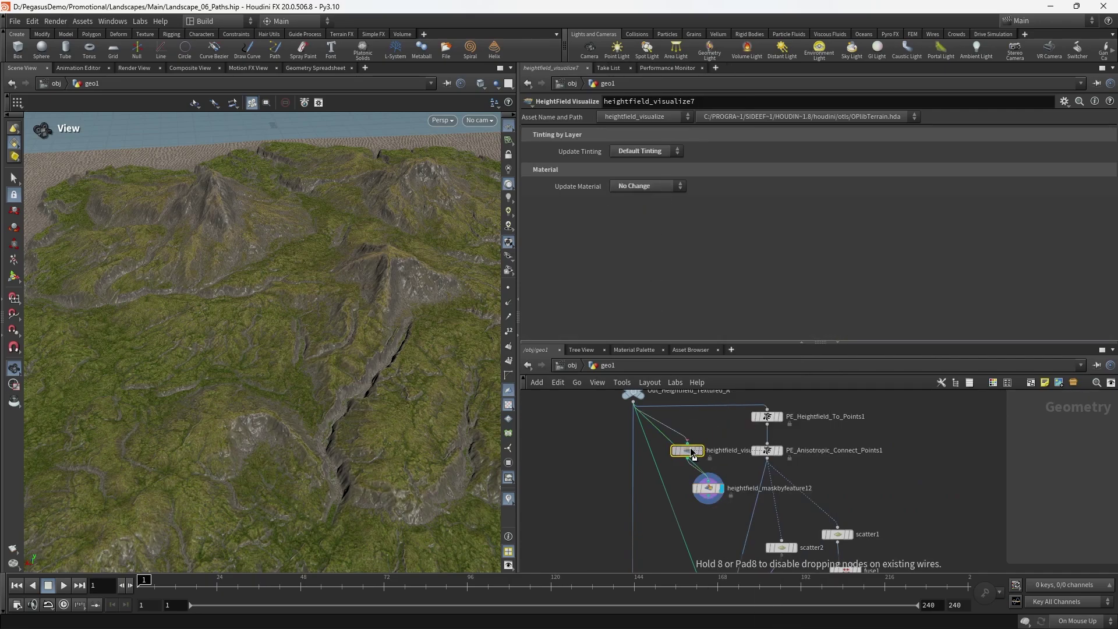
pyautogui.scroll(3, 699, 492)
pyautogui.click(743, 496)
pyautogui.moveTo(743, 496); pyautogui.dragTo(727, 474)
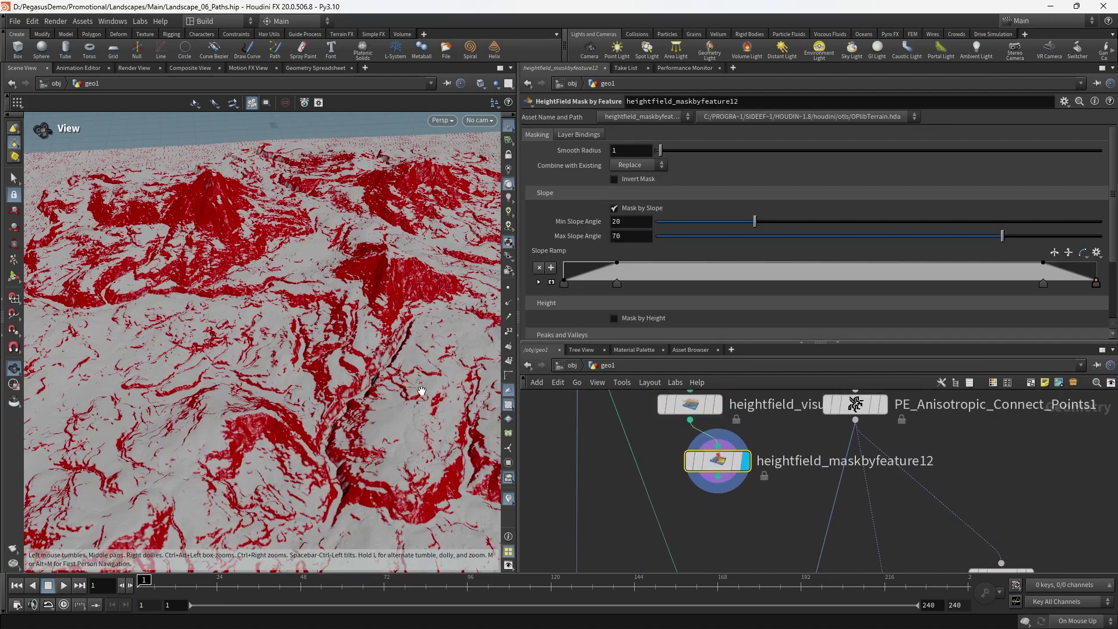
pyautogui.scroll(-3, 756, 512)
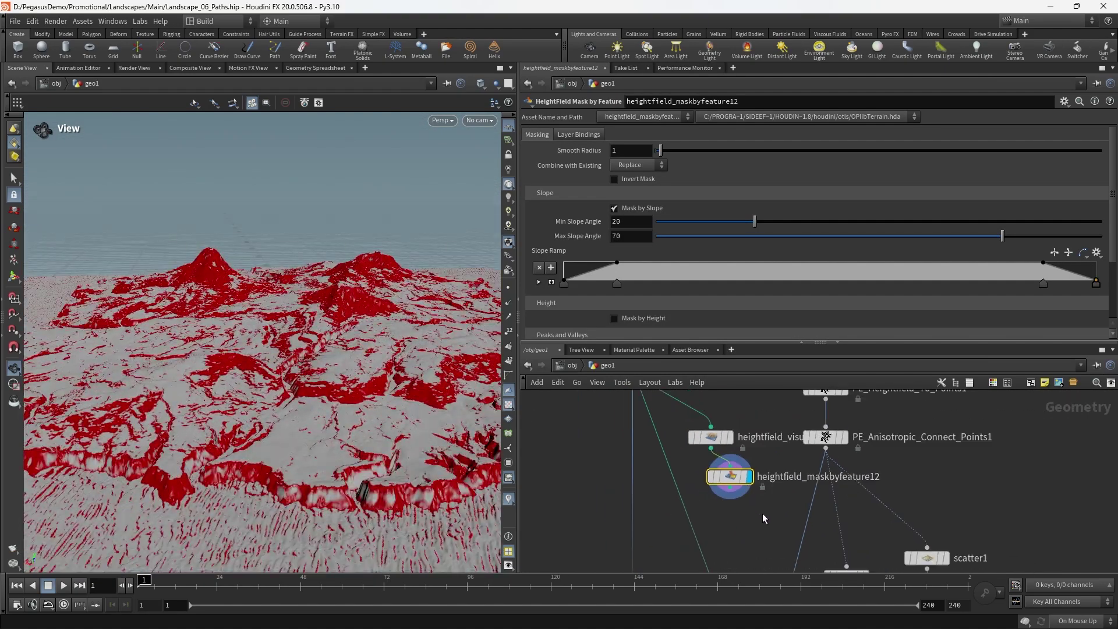
pyautogui.moveTo(763, 515); pyautogui.dragTo(761, 544, button='middle')
pyautogui.moveTo(710, 473); pyautogui.dragTo(729, 454)
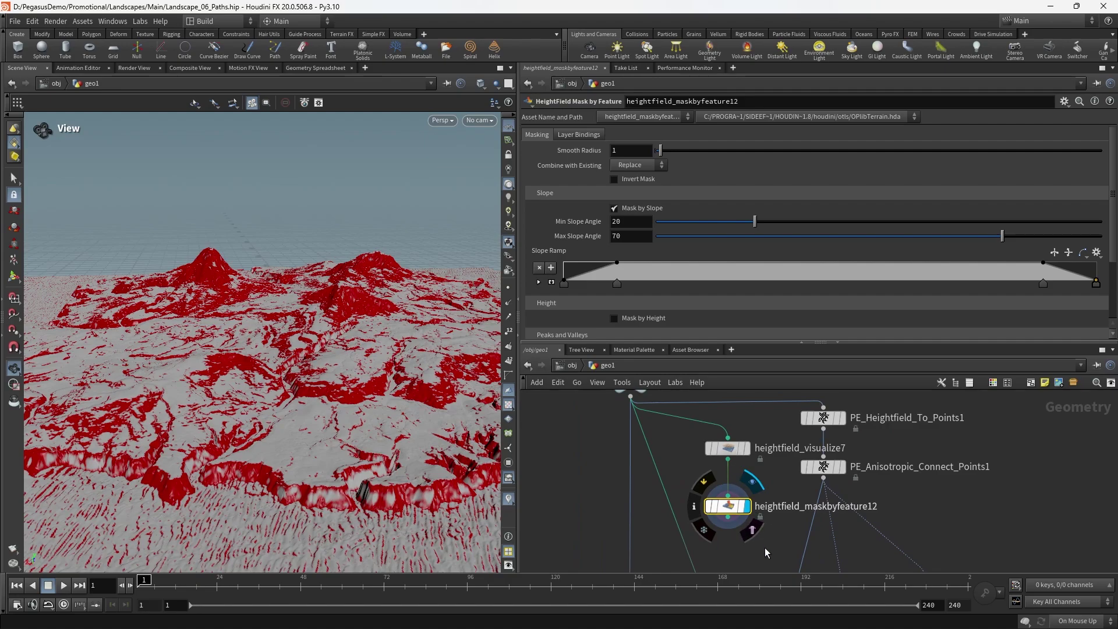
pyautogui.moveTo(768, 559); pyautogui.dragTo(731, 452)
pyautogui.moveTo(730, 449); pyautogui.dragTo(713, 441)
pyautogui.moveTo(771, 516); pyautogui.dragTo(714, 462)
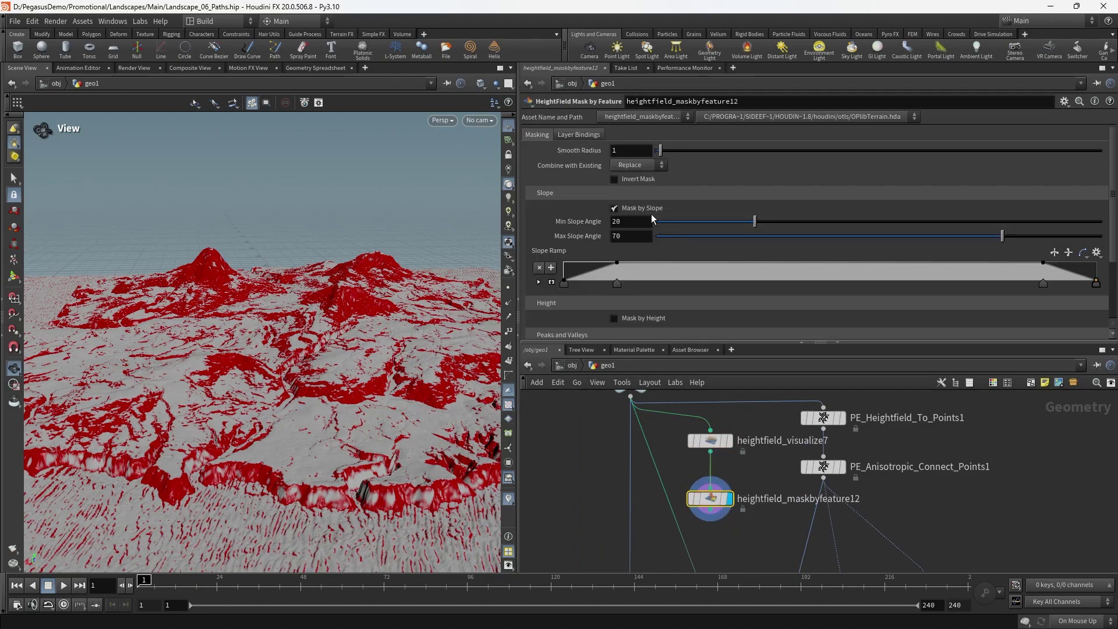
# - Disable Mask by Slope on heightfield_maskbyfeature12 and enable Mask by Occlusion instead
pyautogui.click(615, 208)
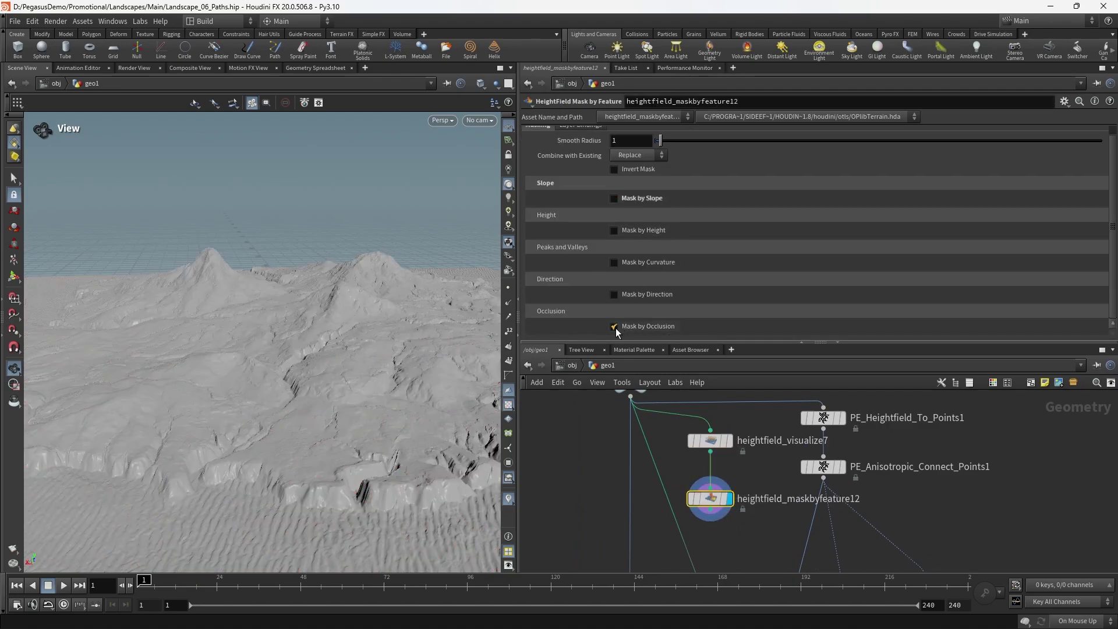
pyautogui.click(615, 327)
pyautogui.moveTo(351, 331); pyautogui.dragTo(729, 310)
pyautogui.scroll(-3, 729, 310)
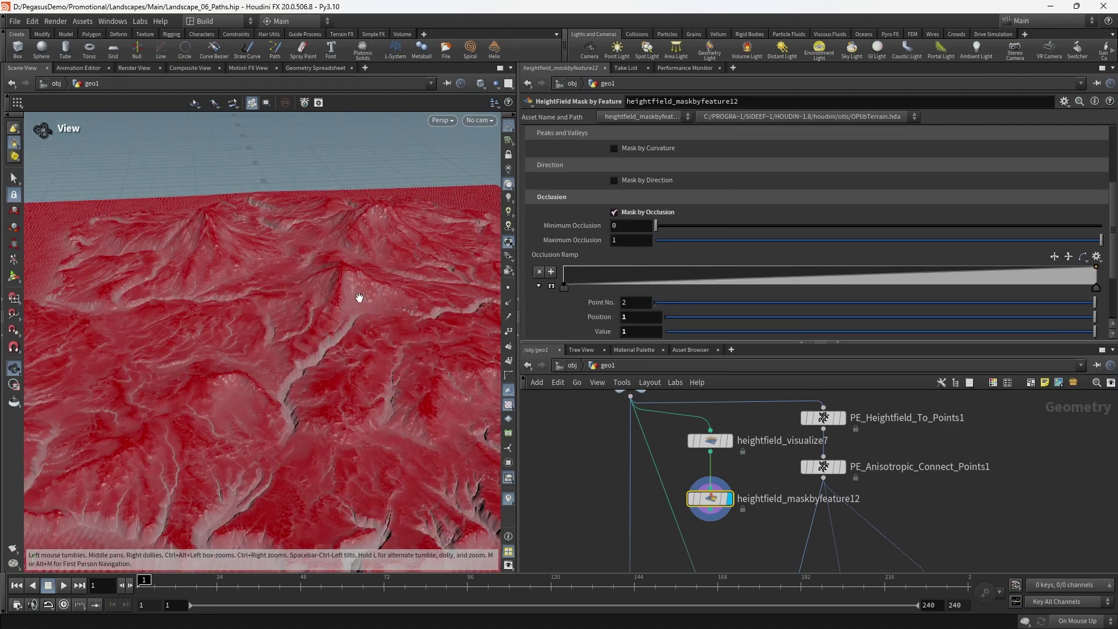
pyautogui.moveTo(356, 295)
pyautogui.mouseDown()
pyautogui.moveTo(356, 349)
pyautogui.moveTo(340, 270)
pyautogui.moveTo(349, 273)
pyautogui.mouseUp()
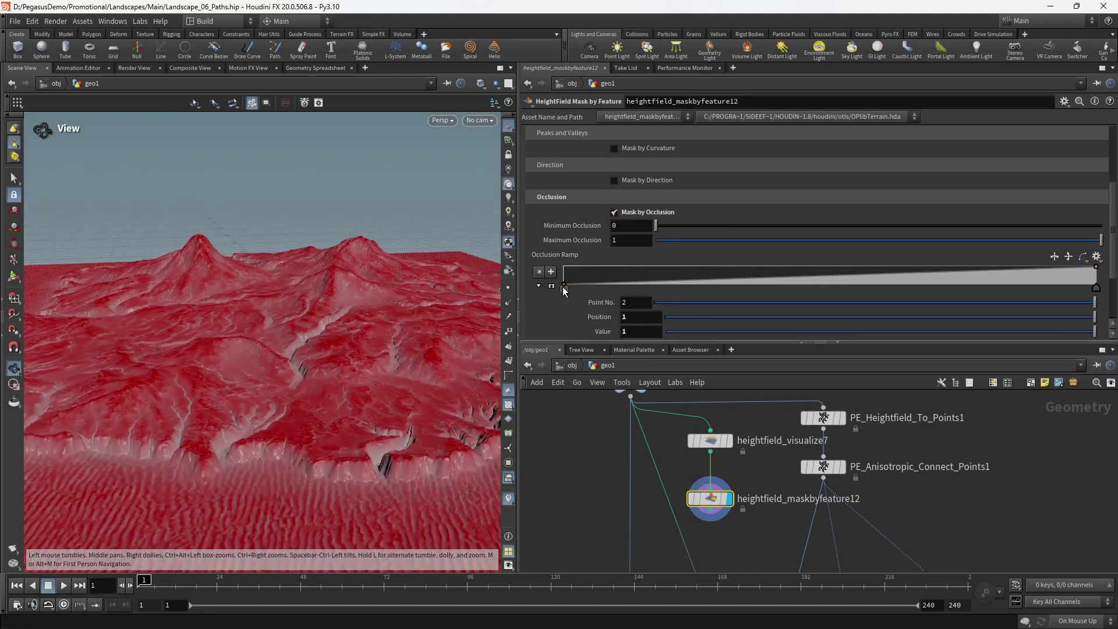
# - Shift the first Occlusion Ramp point to a position of about 0.66 and inspect the resulting mask on the terrain
pyautogui.moveTo(564, 287); pyautogui.dragTo(877, 289)
pyautogui.moveTo(342, 319); pyautogui.dragTo(341, 414)
pyautogui.scroll(-3, 391, 315)
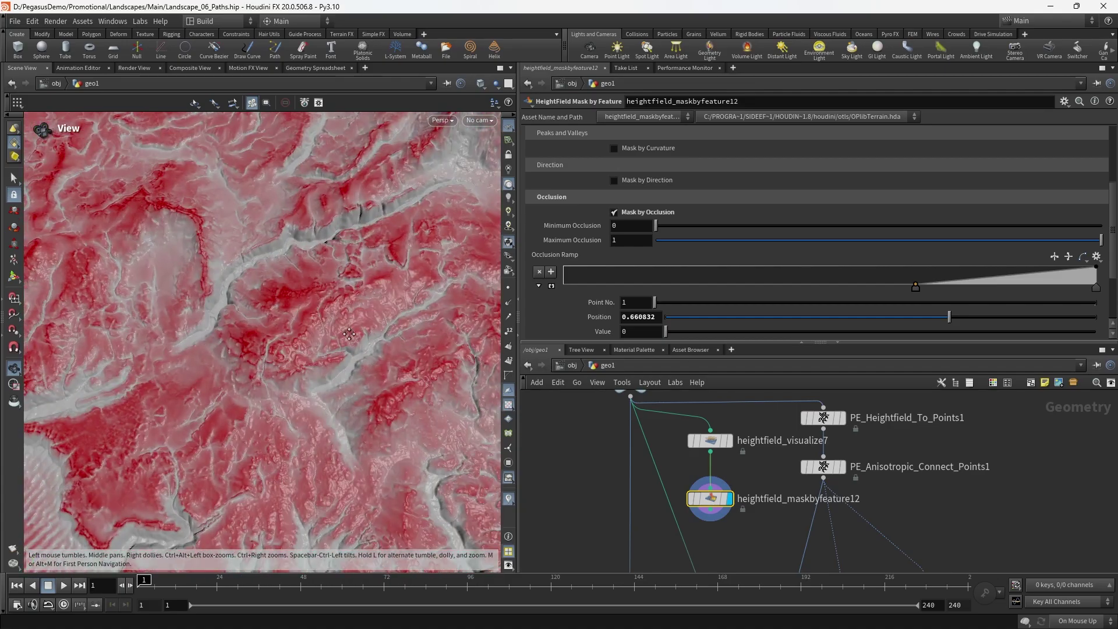
pyautogui.scroll(3, 349, 333)
pyautogui.moveTo(349, 334); pyautogui.dragTo(200, 339)
pyautogui.moveTo(307, 329)
pyautogui.mouseDown()
pyautogui.moveTo(252, 327)
pyautogui.moveTo(292, 307)
pyautogui.moveTo(298, 326)
pyautogui.mouseUp()
pyautogui.scroll(-3, 745, 512)
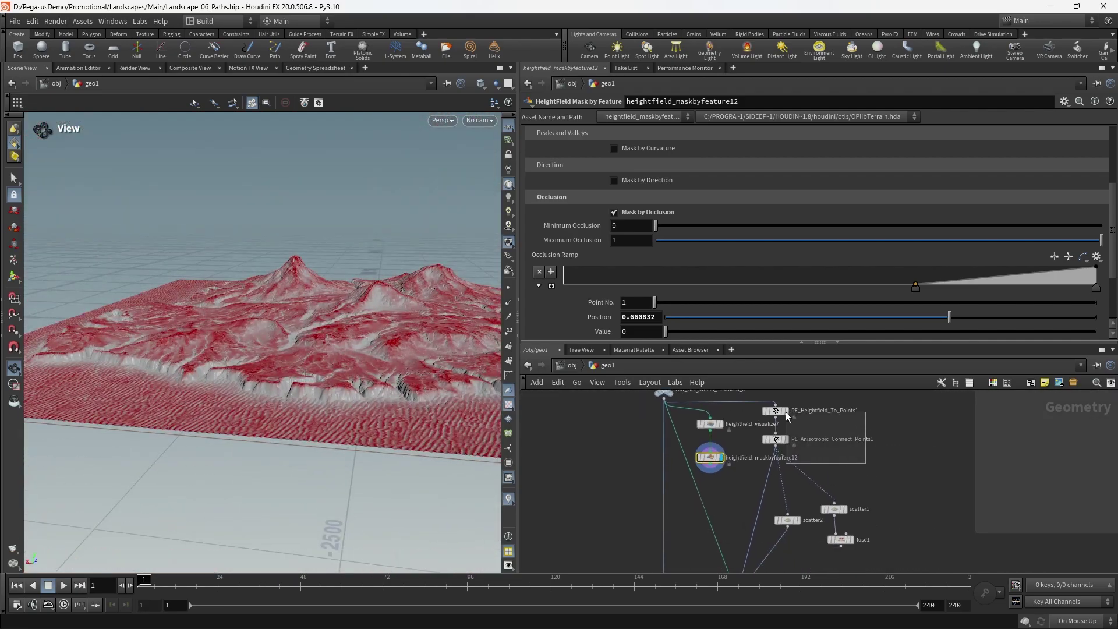
# - Move the point-generation, scatter and fuse nodes farther from the mask branch to make room in the network
pyautogui.moveTo(786, 412); pyautogui.dragTo(779, 409)
pyautogui.moveTo(777, 438); pyautogui.dragTo(803, 442)
pyautogui.moveTo(870, 489); pyautogui.dragTo(854, 444, button='middle')
pyautogui.moveTo(853, 444); pyautogui.dragTo(773, 524)
pyautogui.moveTo(777, 474); pyautogui.dragTo(813, 478)
# - Add a HeightField Copy Layer node after heightfield_maskbyfeature12 and open its Destination for the mask copy
pyautogui.moveTo(715, 438); pyautogui.dragTo(722, 464, button='middle')
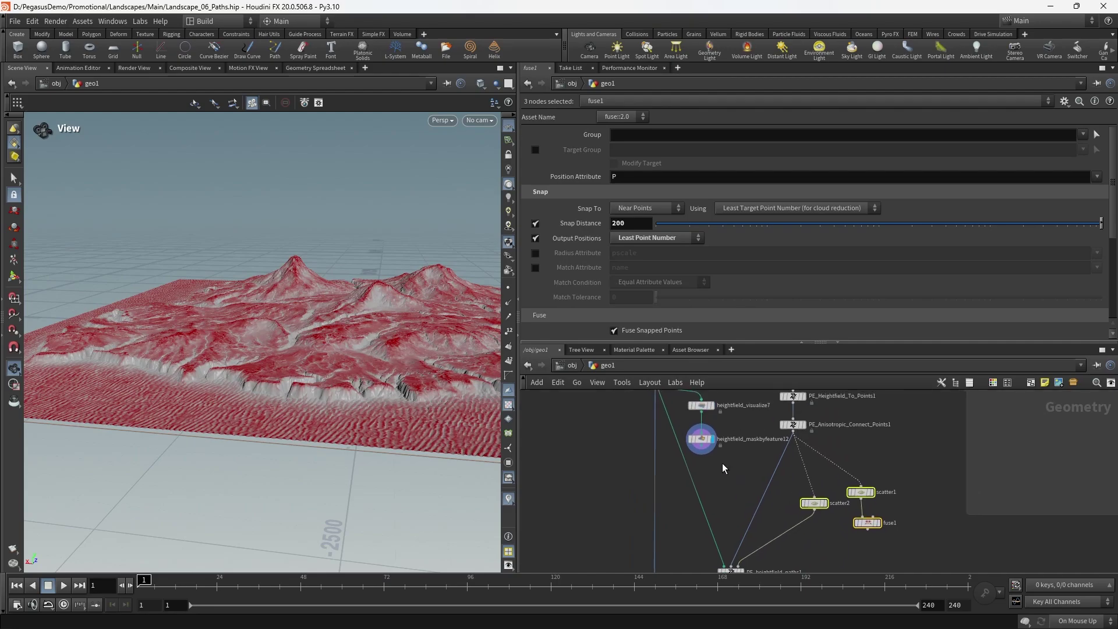
pyautogui.press('Tab')
pyautogui.write('hf copy l')
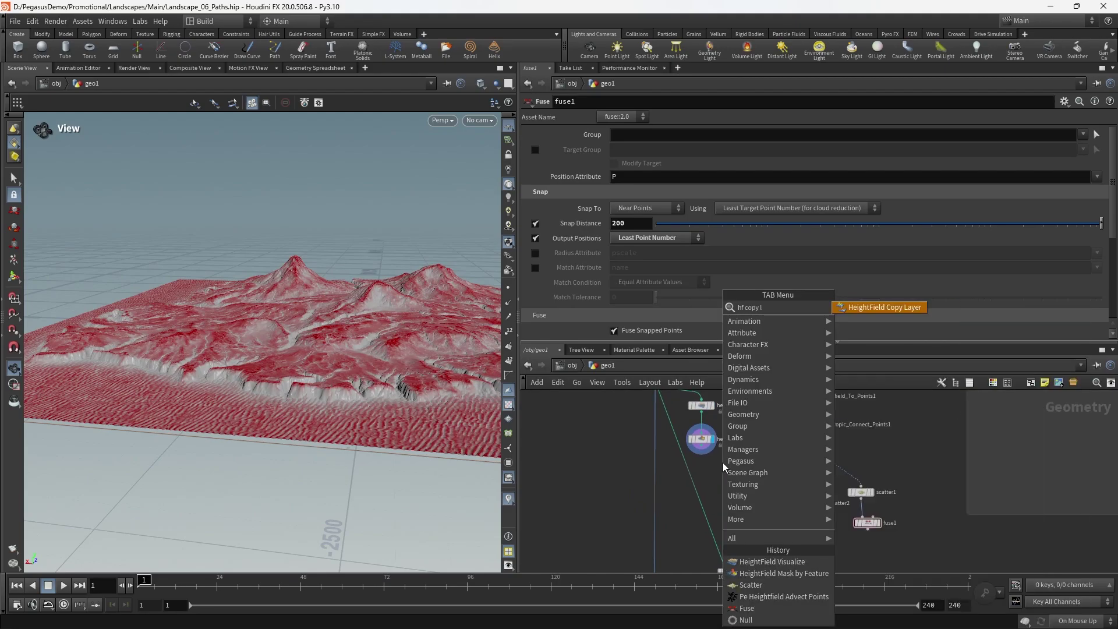
pyautogui.press('Return')
pyautogui.click(716, 466)
pyautogui.scroll(3, 704, 460)
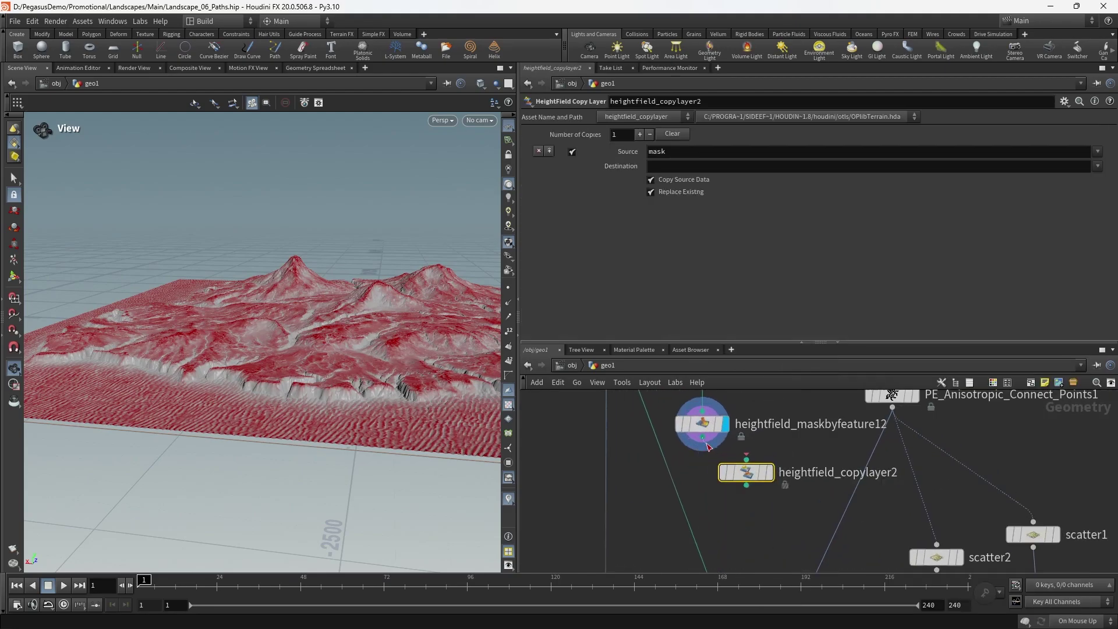
pyautogui.scroll(-3, 750, 472)
pyautogui.keyDown('shift'); pyautogui.click(740, 474); pyautogui.keyUp('shift')
pyautogui.moveTo(759, 503); pyautogui.dragTo(755, 505)
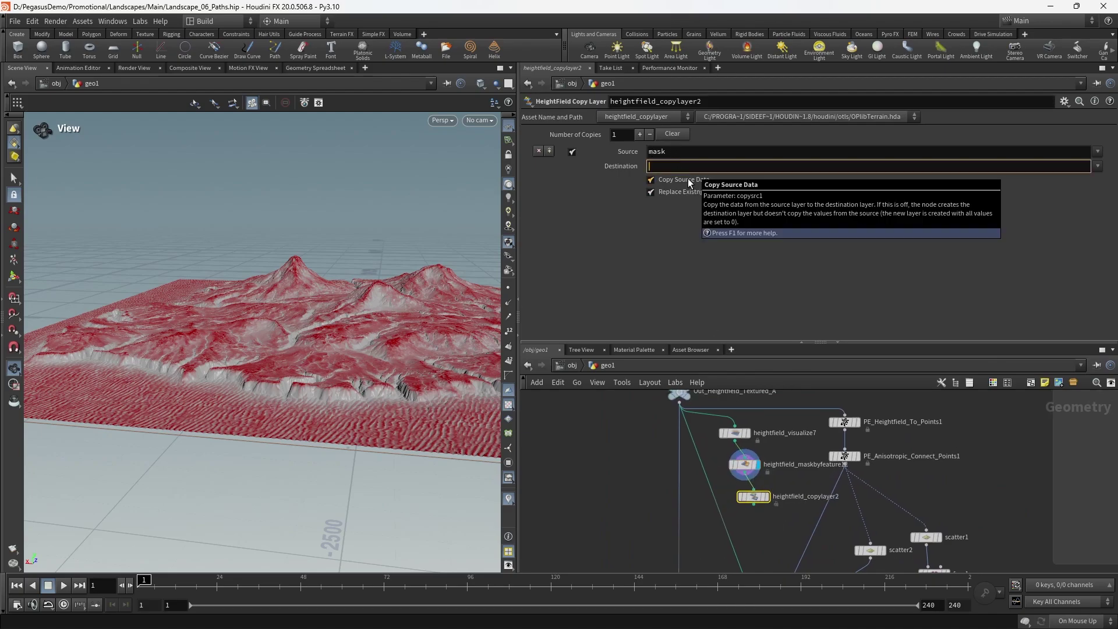
# - Set the copied mask's Destination to ao and check the layers of heightfield_copylayer2 in its geometry spreadsheet
pyautogui.scroll(2, 780, 483)
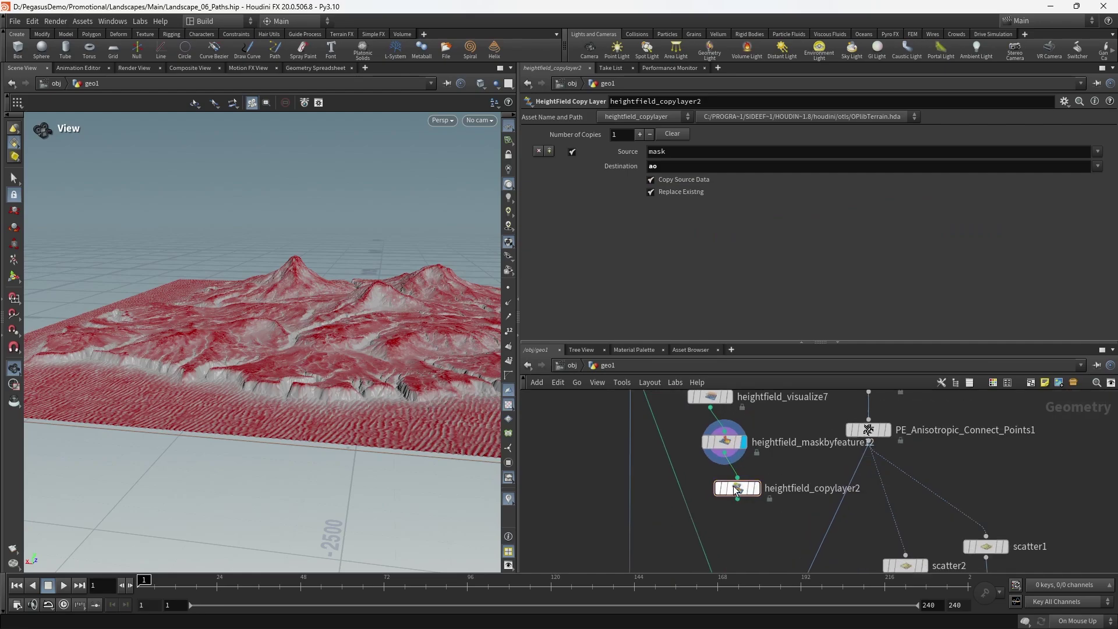
pyautogui.rightClick(733, 488)
pyautogui.click(798, 466)
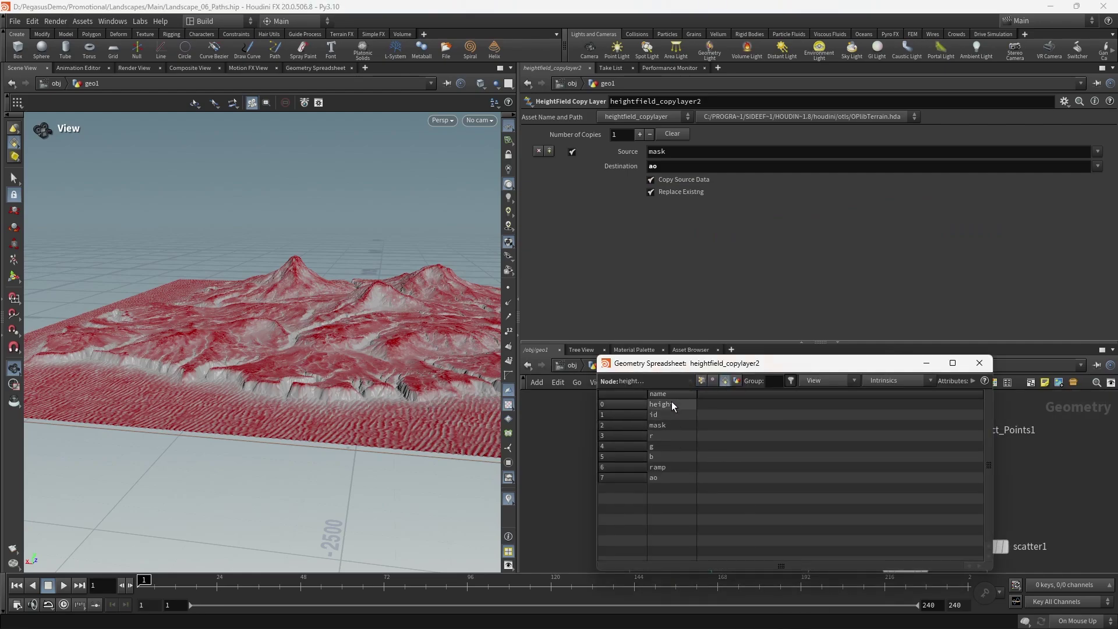
pyautogui.click(979, 363)
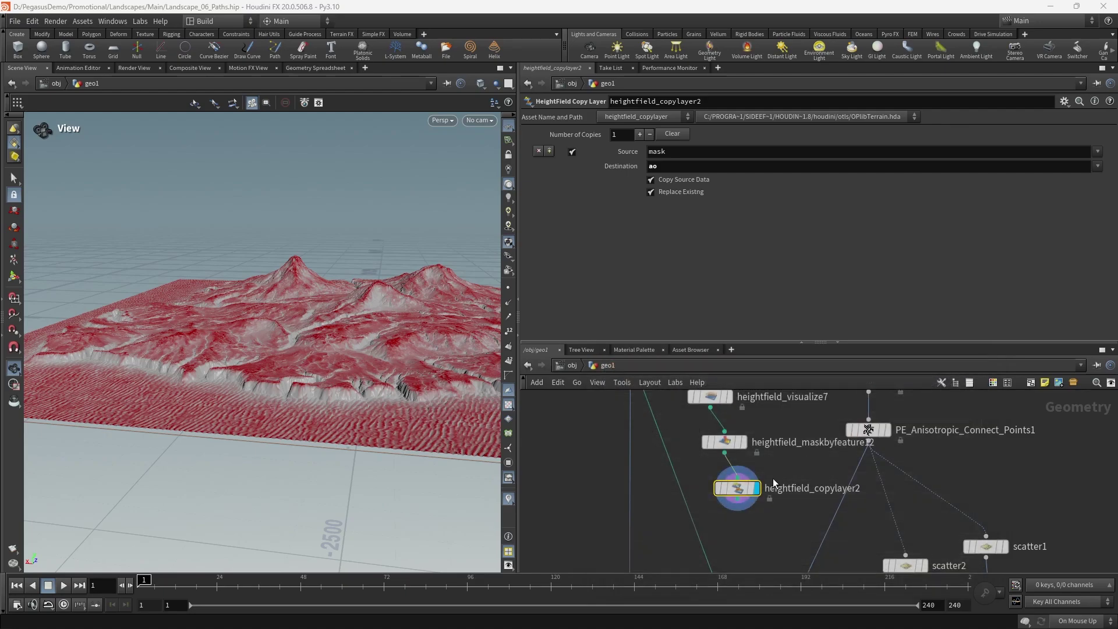
# - Feed heightfield_copylayer2 into PE_heightfield_paths1 and add a third cost factor using the ao attribute as Raw Cost
pyautogui.click(760, 451)
pyautogui.moveTo(746, 505); pyautogui.dragTo(739, 479, button='middle')
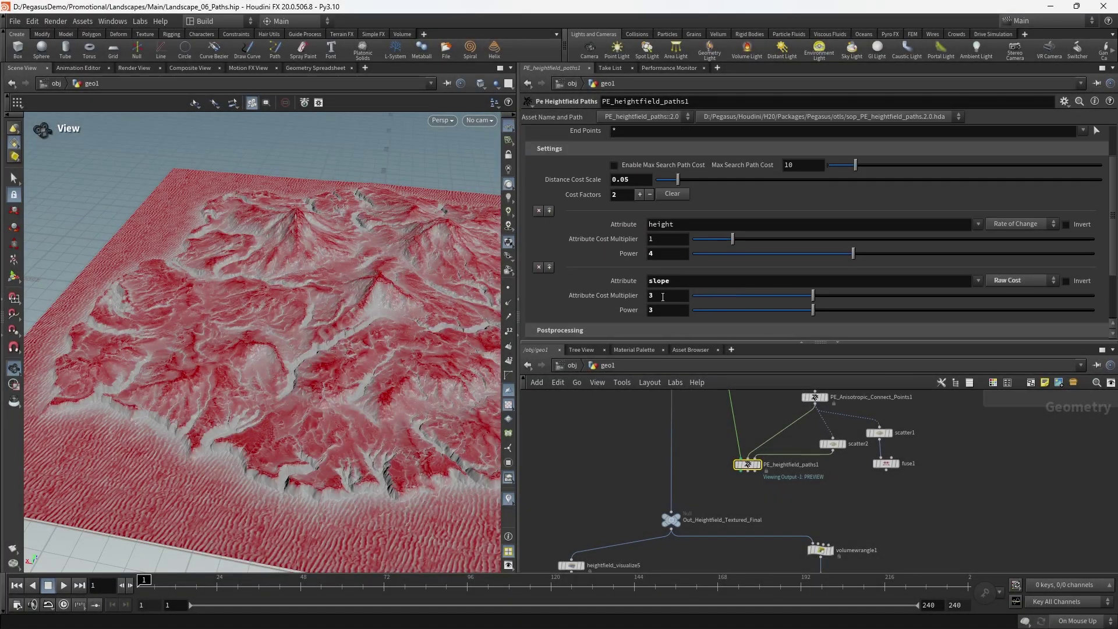
pyautogui.click(640, 196)
pyautogui.scroll(-3, 616, 276)
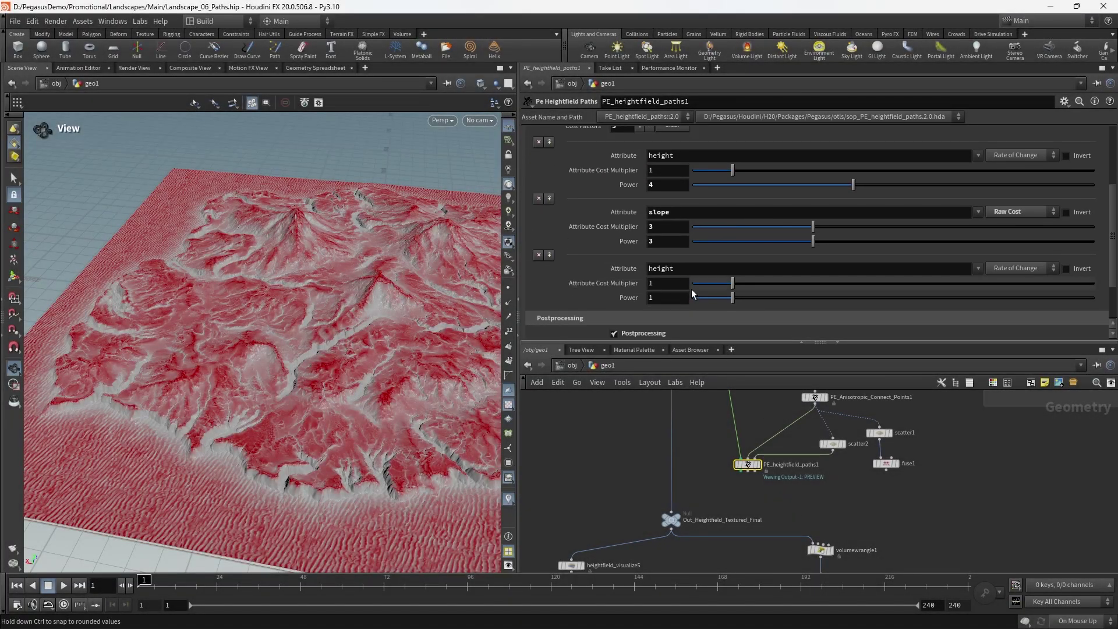
pyautogui.write('ao')
pyautogui.press('Return')
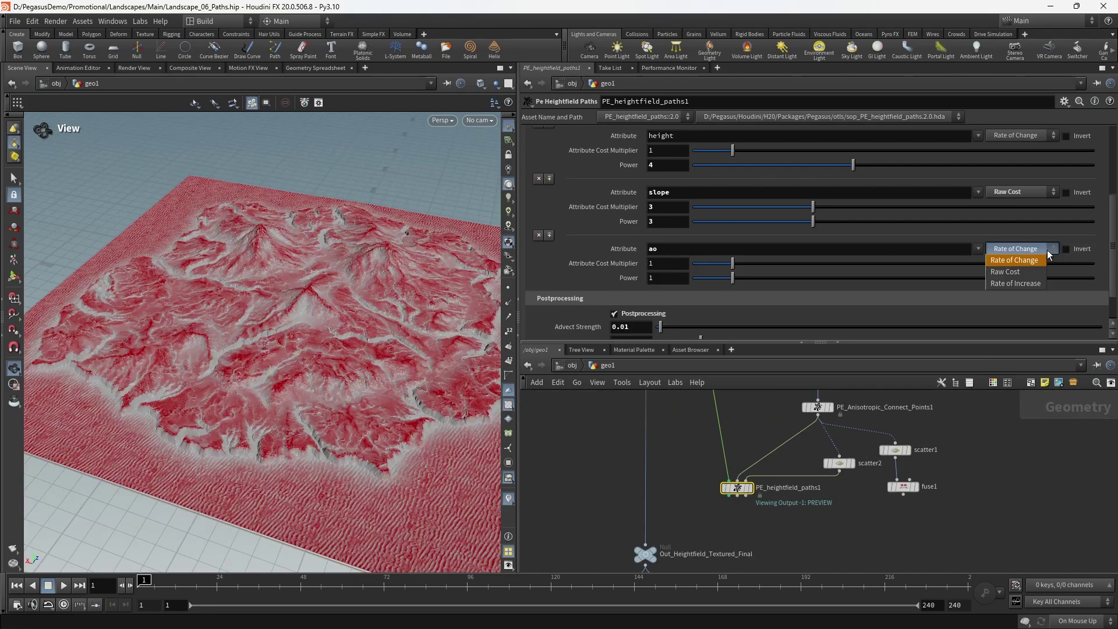
pyautogui.click(1024, 272)
# - Display the PE_heightfield_paths1 result and set the ao factor's Attribute Cost Multiplier and Power to 4
pyautogui.scroll(2, 750, 491)
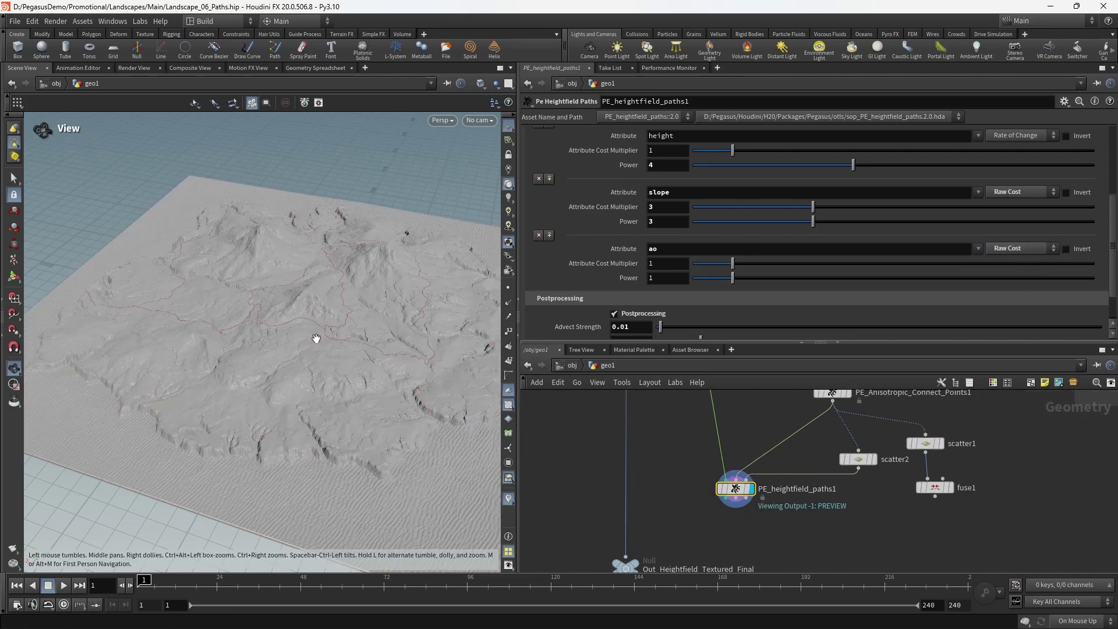
pyautogui.moveTo(323, 331); pyautogui.dragTo(364, 341)
pyautogui.click(671, 266)
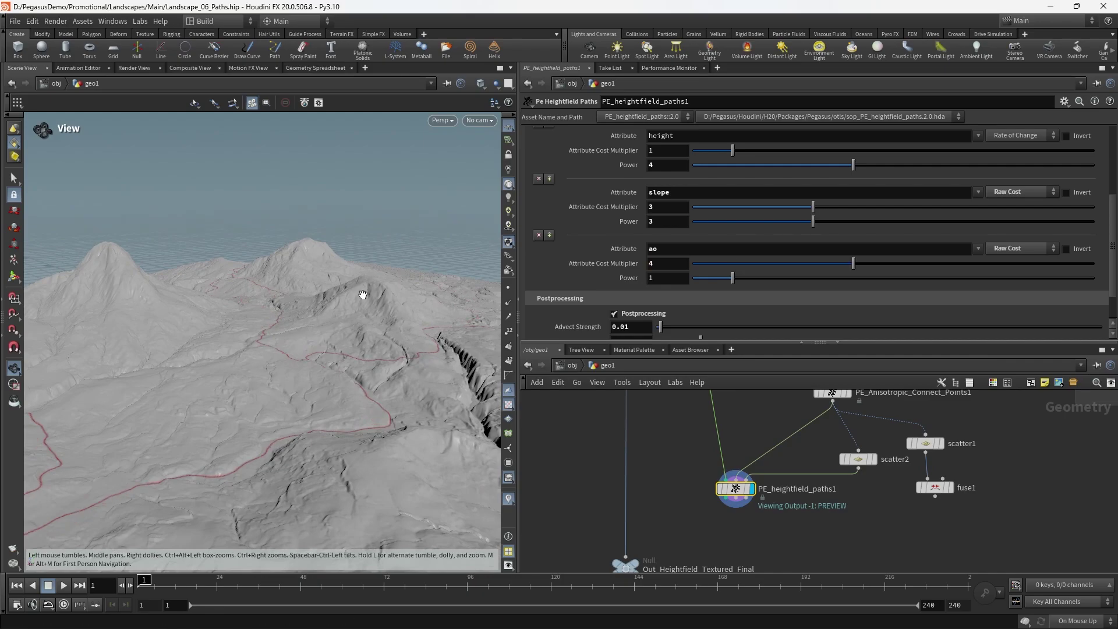
pyautogui.moveTo(363, 295); pyautogui.dragTo(382, 317)
pyautogui.scroll(4, 638, 250)
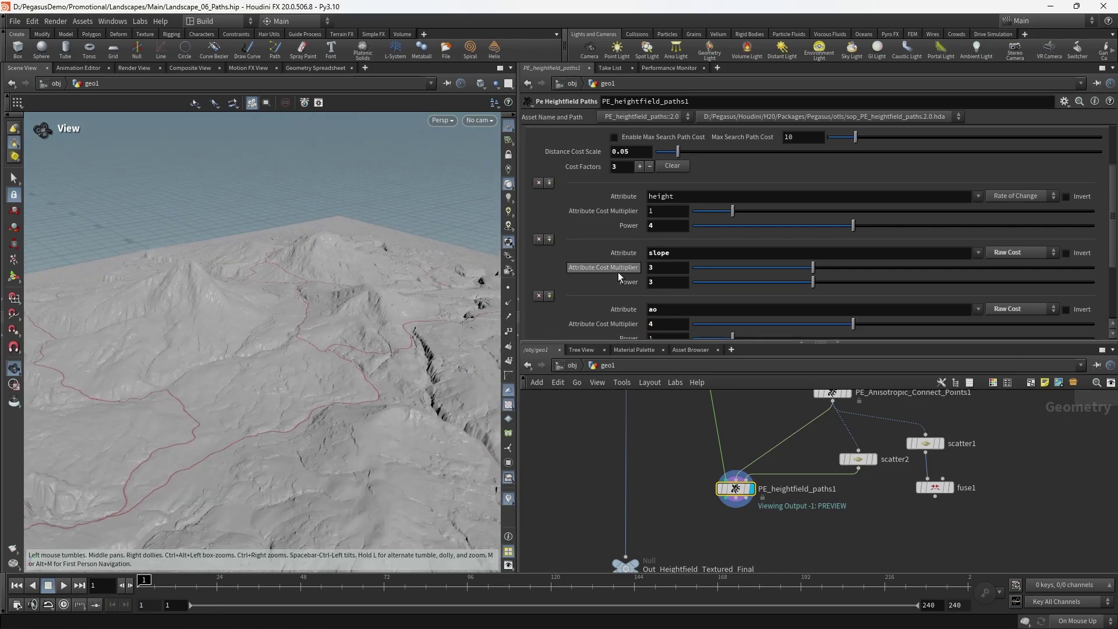
pyautogui.scroll(-4, 618, 272)
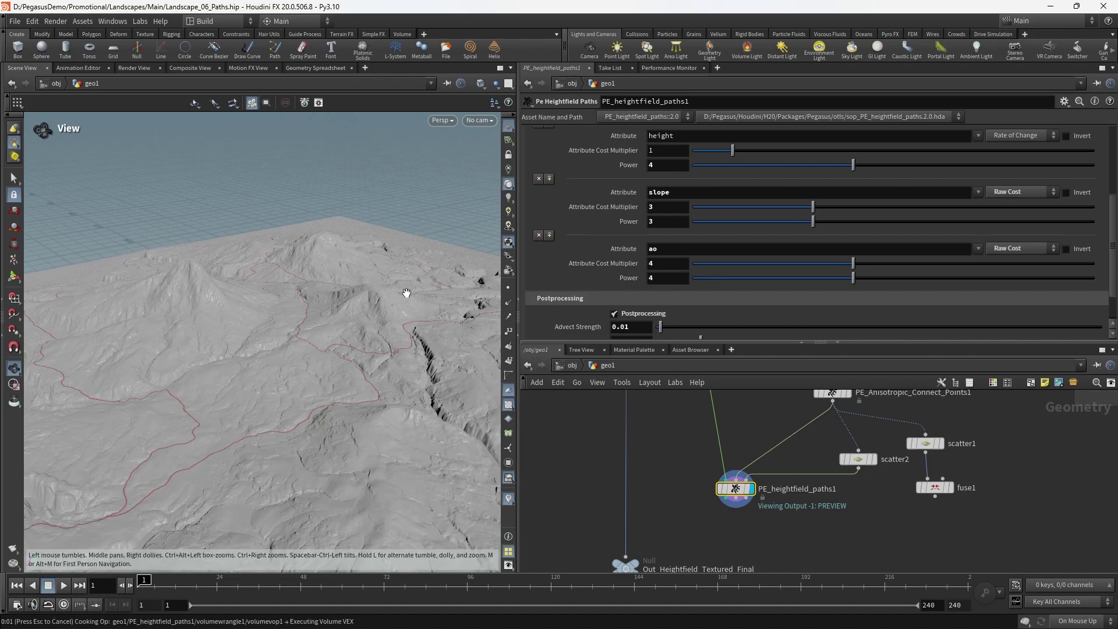
# - Examine how the trails follow the crevices and valleys with the ao factor applied as raw cost
pyautogui.moveTo(405, 295); pyautogui.dragTo(386, 312)
pyautogui.moveTo(387, 312); pyautogui.dragTo(312, 352, button='right')
pyautogui.moveTo(312, 351); pyautogui.dragTo(244, 431)
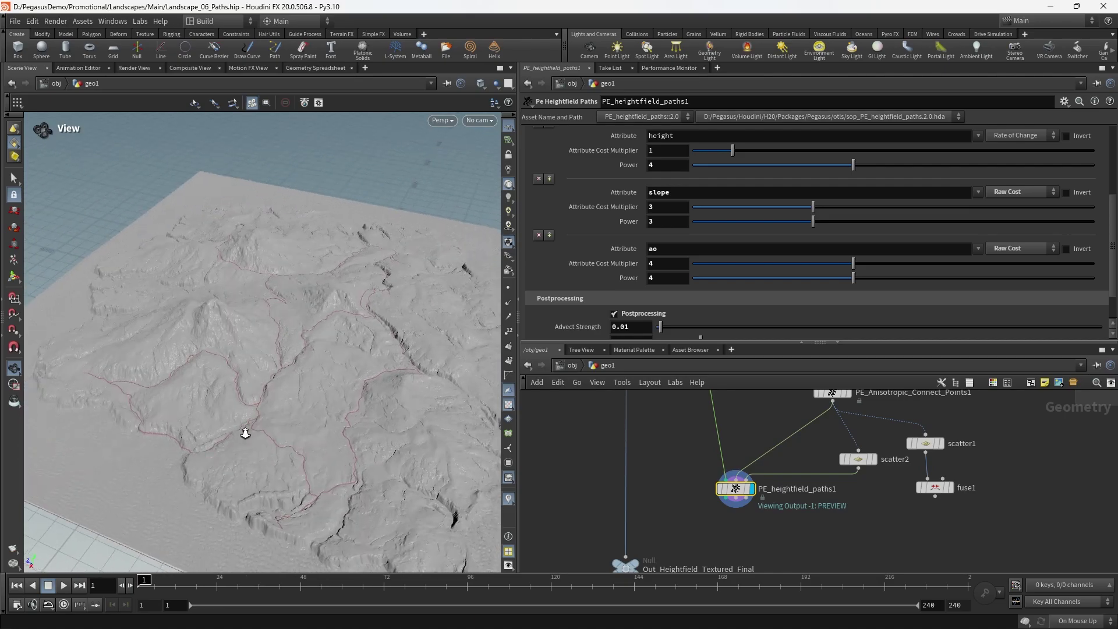
pyautogui.moveTo(244, 432); pyautogui.dragTo(326, 420, button='right')
pyautogui.moveTo(326, 419); pyautogui.dragTo(377, 367)
pyautogui.moveTo(376, 367); pyautogui.dragTo(351, 341, button='right')
pyautogui.moveTo(301, 345); pyautogui.dragTo(307, 364, button='middle')
pyautogui.moveTo(307, 364); pyautogui.dragTo(293, 378)
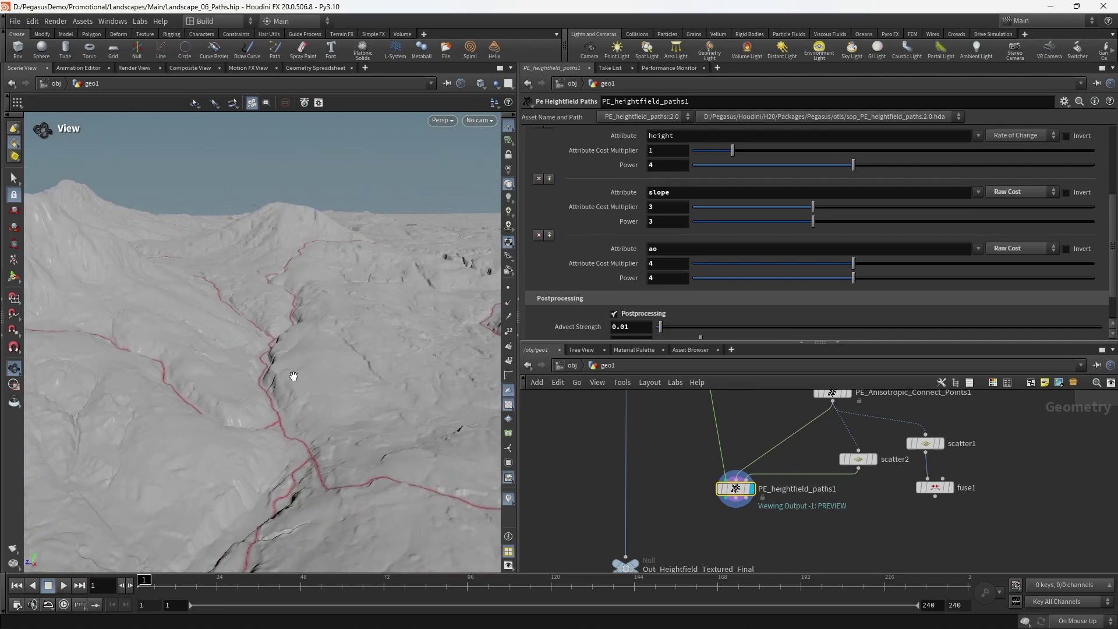
pyautogui.moveTo(319, 360); pyautogui.dragTo(331, 354, button='middle')
pyautogui.moveTo(331, 354); pyautogui.dragTo(262, 357, button='right')
pyautogui.moveTo(262, 357); pyautogui.dragTo(284, 360)
pyautogui.moveTo(283, 360); pyautogui.dragTo(317, 369, button='right')
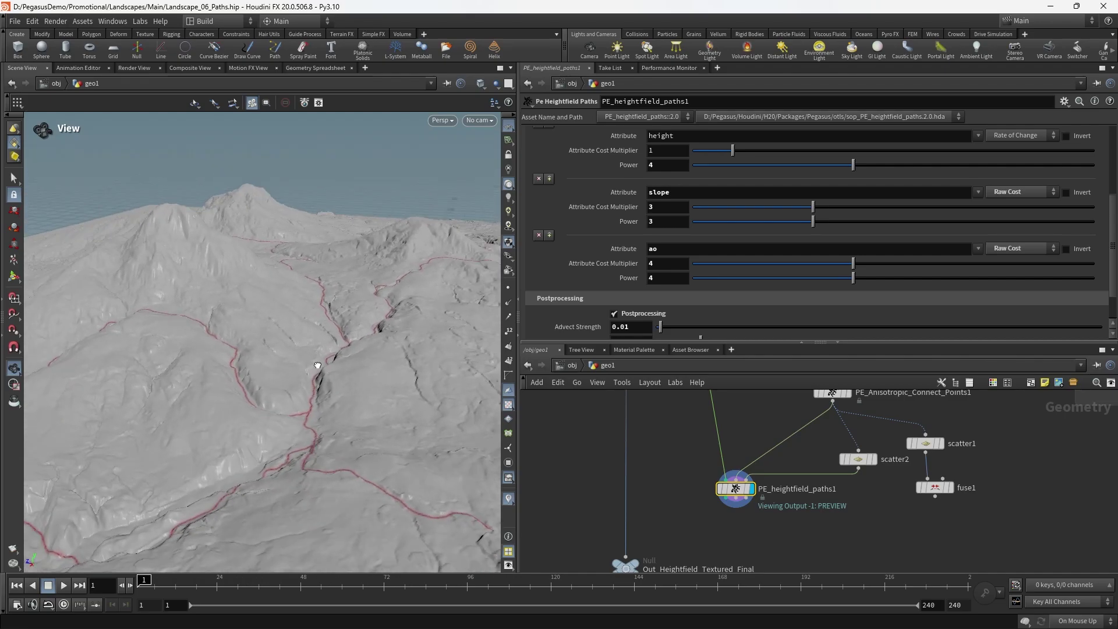
# - Turn on Invert for the ao cost factor and view the recomputed trails around the peaks
pyautogui.moveTo(317, 369); pyautogui.dragTo(334, 442, button='middle')
pyautogui.moveTo(335, 442); pyautogui.dragTo(291, 372, button='right')
pyautogui.moveTo(292, 372); pyautogui.dragTo(228, 314)
pyautogui.moveTo(228, 314); pyautogui.dragTo(229, 344, button='right')
pyautogui.moveTo(228, 344); pyautogui.dragTo(279, 346)
pyautogui.moveTo(279, 346); pyautogui.dragTo(299, 324, button='right')
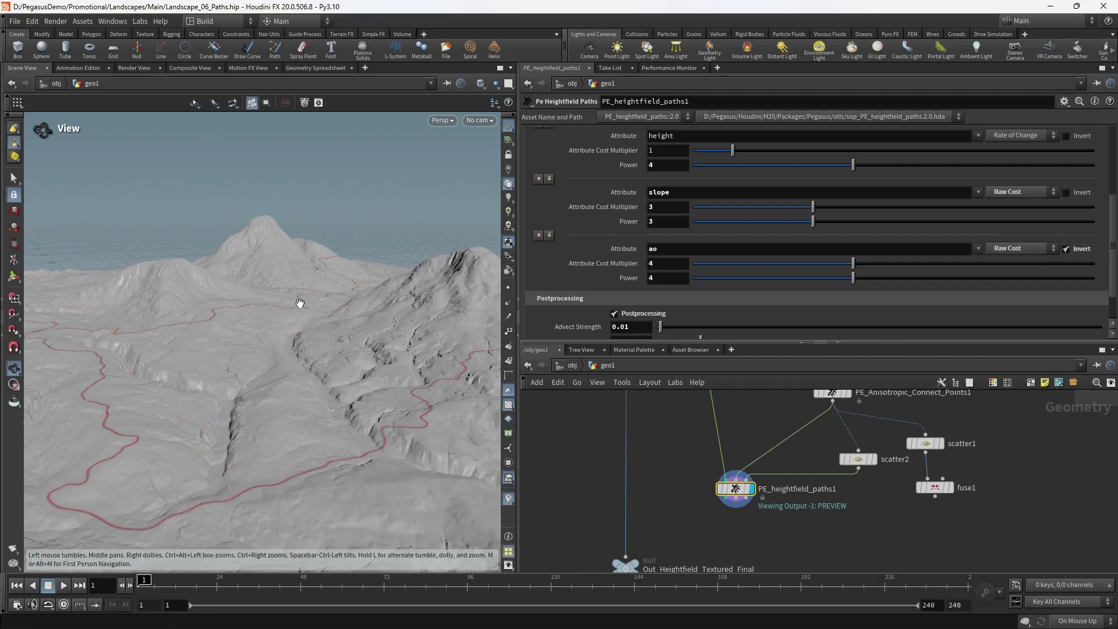
# - Inspect the inverted-ao trails across the whole terrain, checking their routes around crevices, ridges and mountain flanks
pyautogui.moveTo(297, 316); pyautogui.dragTo(376, 347)
pyautogui.moveTo(376, 347); pyautogui.dragTo(327, 379, button='right')
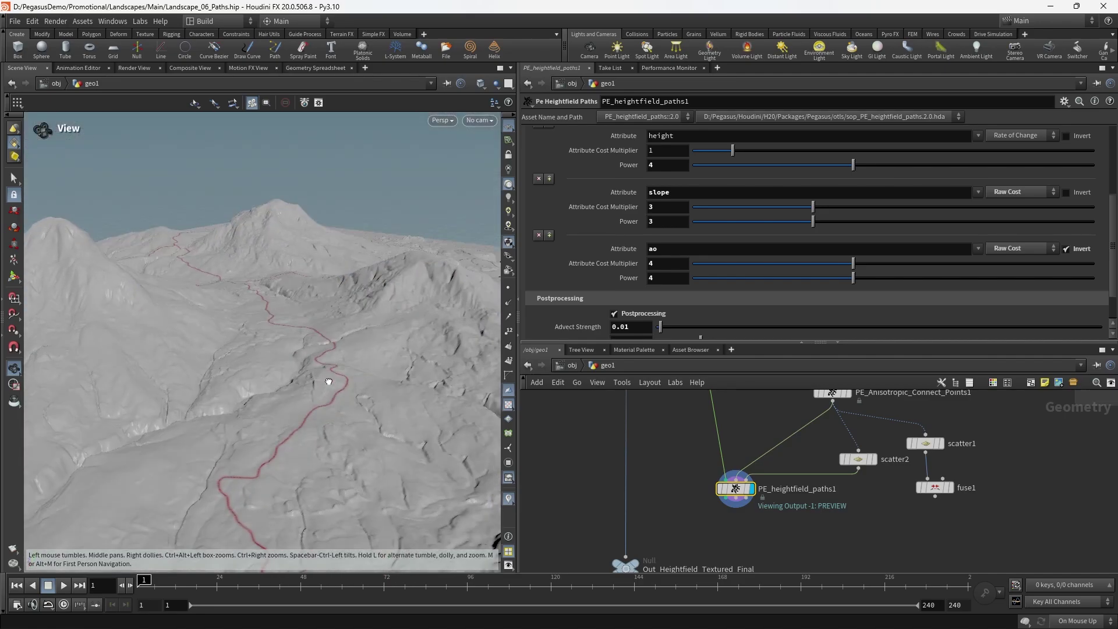
pyautogui.moveTo(327, 379)
pyautogui.mouseDown()
pyautogui.moveTo(322, 392)
pyautogui.moveTo(312, 364)
pyautogui.mouseUp()
pyautogui.moveTo(312, 364); pyautogui.dragTo(322, 386, button='middle')
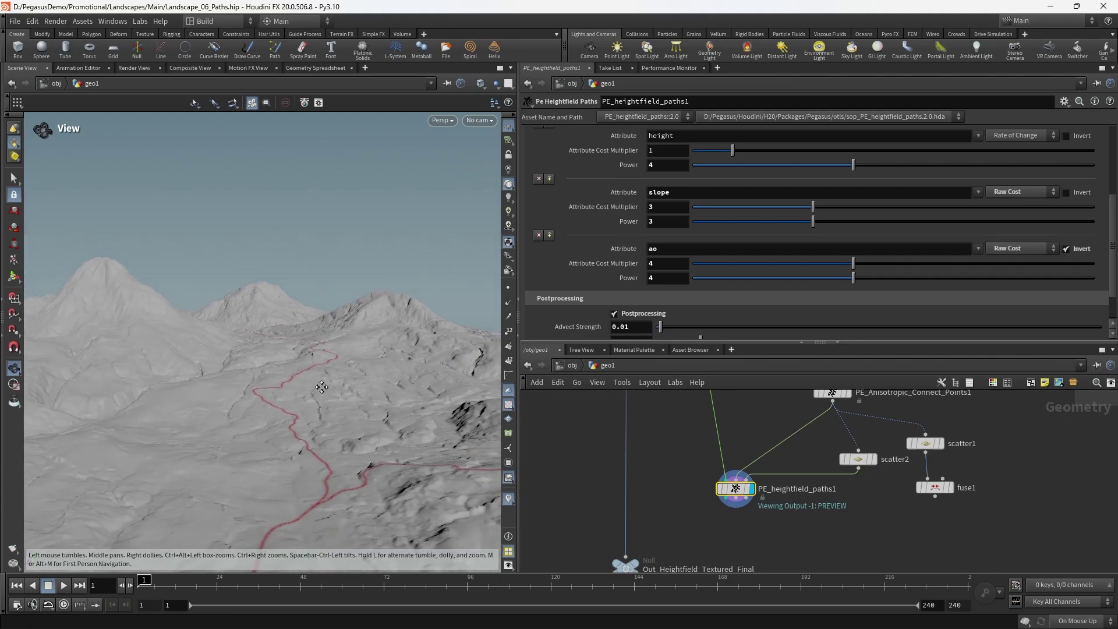
pyautogui.moveTo(322, 386); pyautogui.dragTo(197, 389, button='right')
pyautogui.moveTo(198, 389); pyautogui.dragTo(309, 420)
pyautogui.moveTo(309, 419); pyautogui.dragTo(262, 422, button='right')
pyautogui.moveTo(262, 422); pyautogui.dragTo(449, 312)
pyautogui.moveTo(449, 312); pyautogui.dragTo(471, 314, button='right')
pyautogui.moveTo(472, 314); pyautogui.dragTo(302, 367, button='middle')
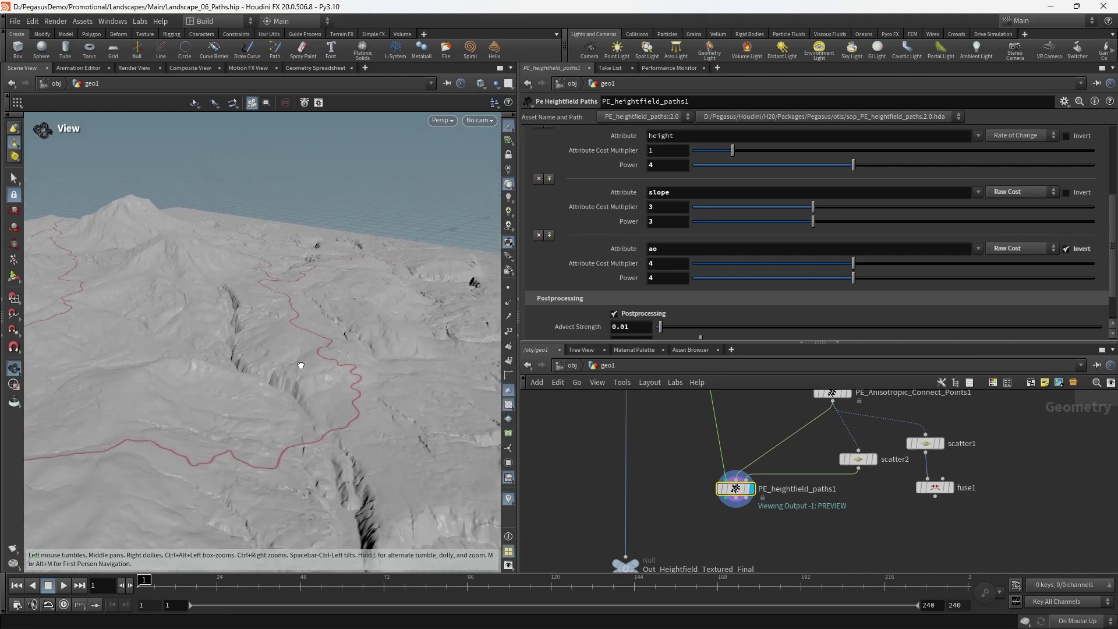
pyautogui.moveTo(302, 367); pyautogui.dragTo(291, 336)
pyautogui.moveTo(291, 335); pyautogui.dragTo(401, 339, button='right')
pyautogui.moveTo(401, 340); pyautogui.dragTo(351, 347, button='middle')
pyautogui.moveTo(359, 322); pyautogui.dragTo(352, 349)
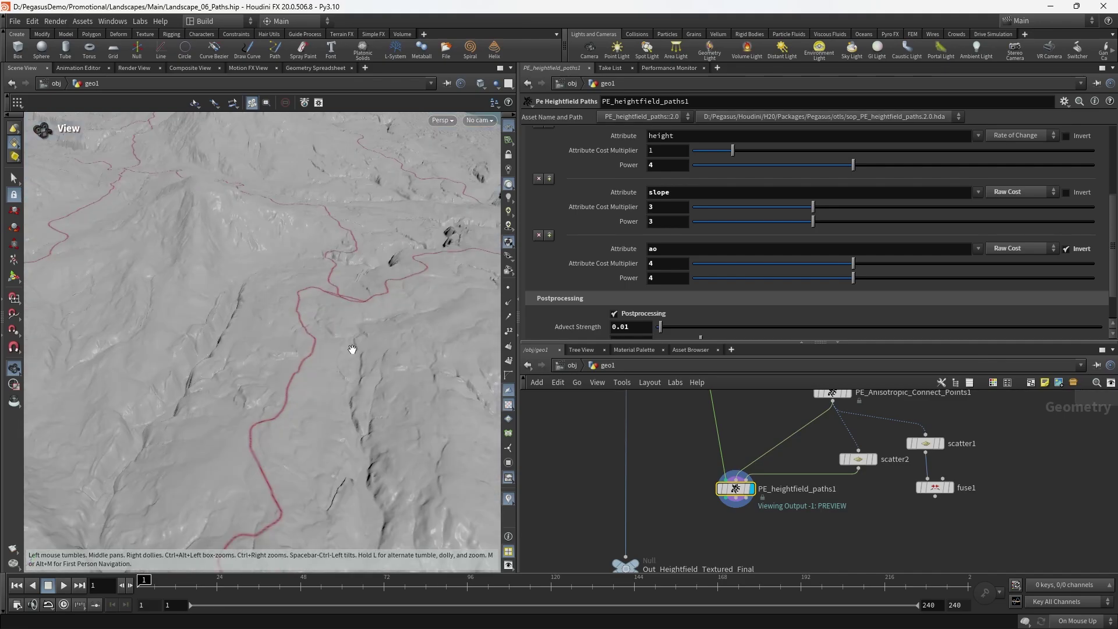
pyautogui.moveTo(352, 349); pyautogui.dragTo(272, 352, button='right')
pyautogui.moveTo(272, 352); pyautogui.dragTo(164, 322)
pyautogui.moveTo(165, 322); pyautogui.dragTo(200, 366, button='middle')
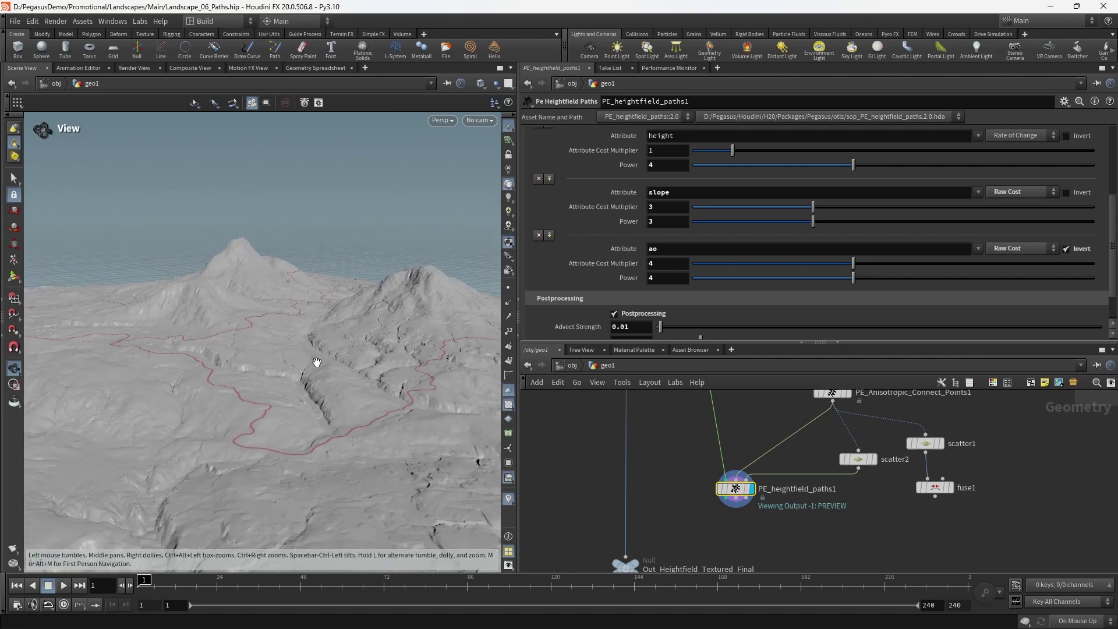
pyautogui.moveTo(416, 353); pyautogui.dragTo(391, 396)
pyautogui.moveTo(391, 396); pyautogui.dragTo(319, 372, button='right')
pyautogui.moveTo(319, 372); pyautogui.dragTo(274, 354)
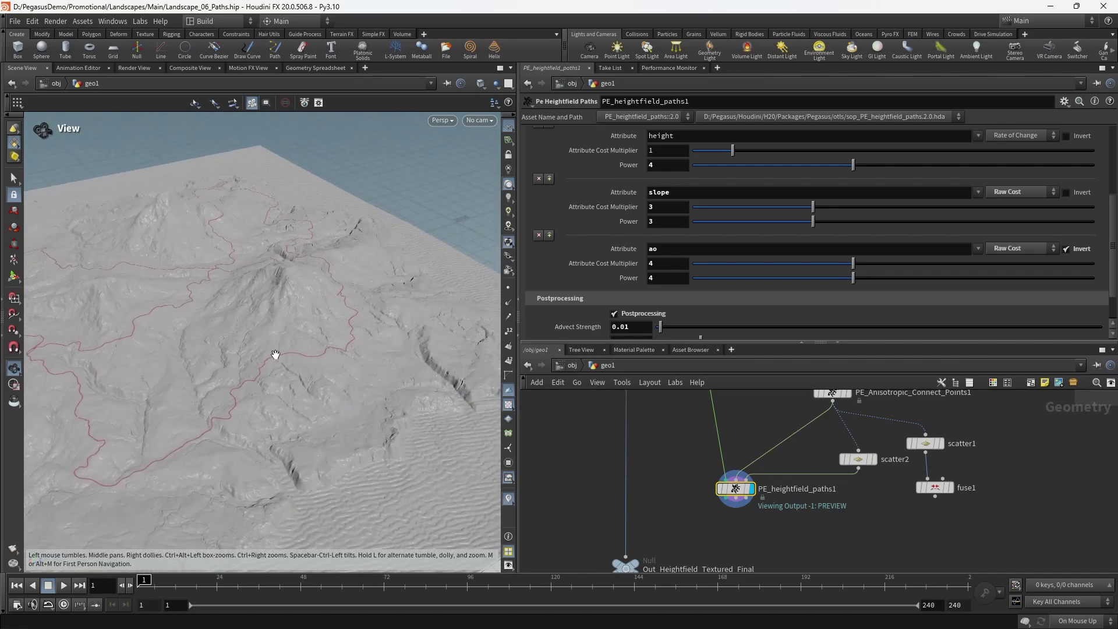
pyautogui.moveTo(275, 355); pyautogui.dragTo(376, 339, button='right')
pyautogui.moveTo(376, 339); pyautogui.dragTo(335, 326)
pyautogui.moveTo(335, 326); pyautogui.dragTo(295, 364, button='middle')
pyautogui.moveTo(294, 365); pyautogui.dragTo(212, 347)
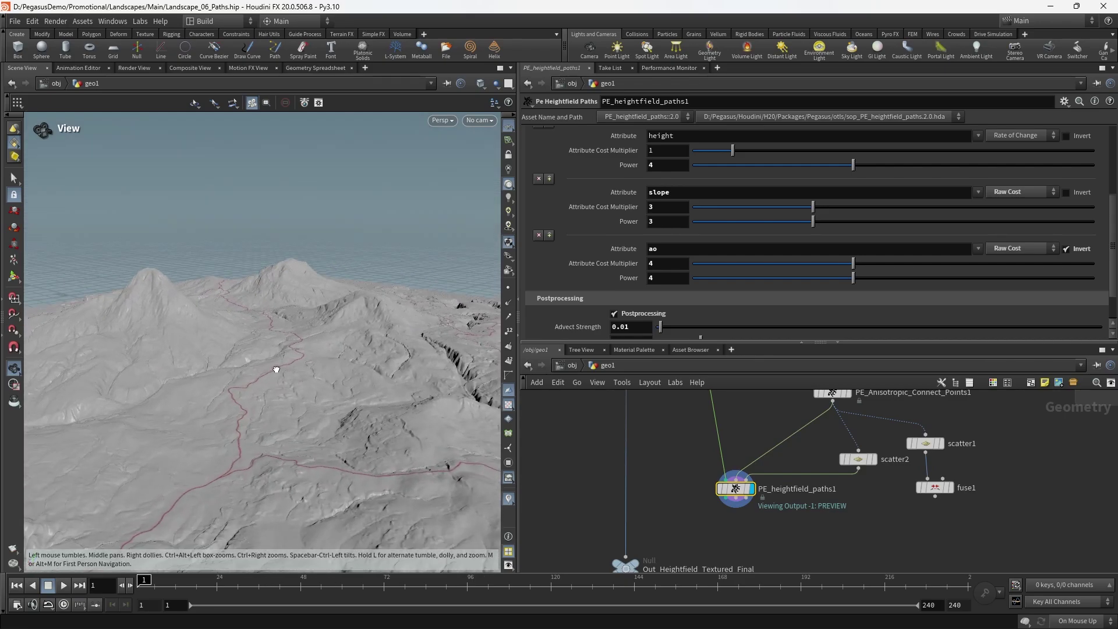
pyautogui.moveTo(276, 369); pyautogui.dragTo(206, 425)
pyautogui.moveTo(286, 424); pyautogui.dragTo(261, 327)
pyautogui.moveTo(276, 373); pyautogui.dragTo(354, 345)
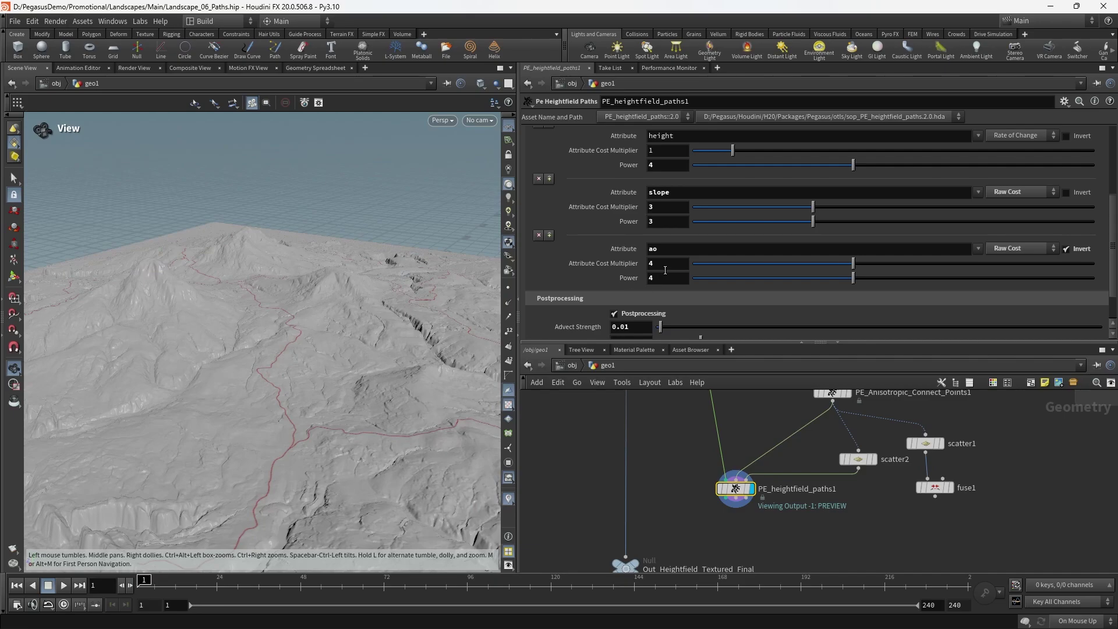
# - Set the Force Total Count of scatter2 to 10
pyautogui.moveTo(860, 510); pyautogui.dragTo(843, 536, button='middle')
pyautogui.moveTo(863, 524); pyautogui.dragTo(842, 471)
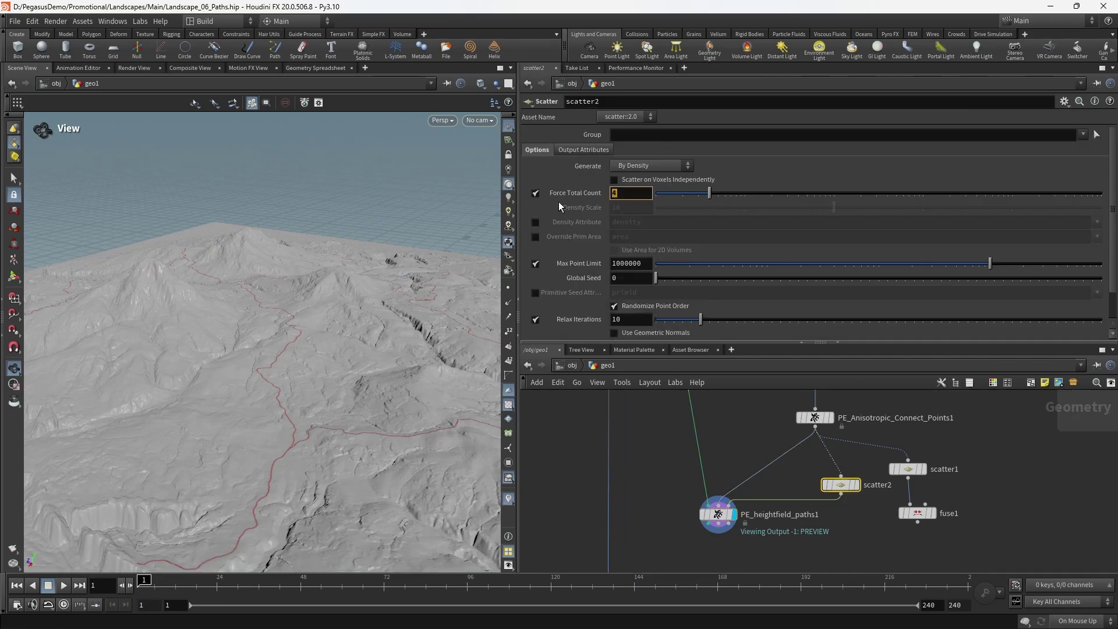
pyautogui.write('10')
pyautogui.press('Return')
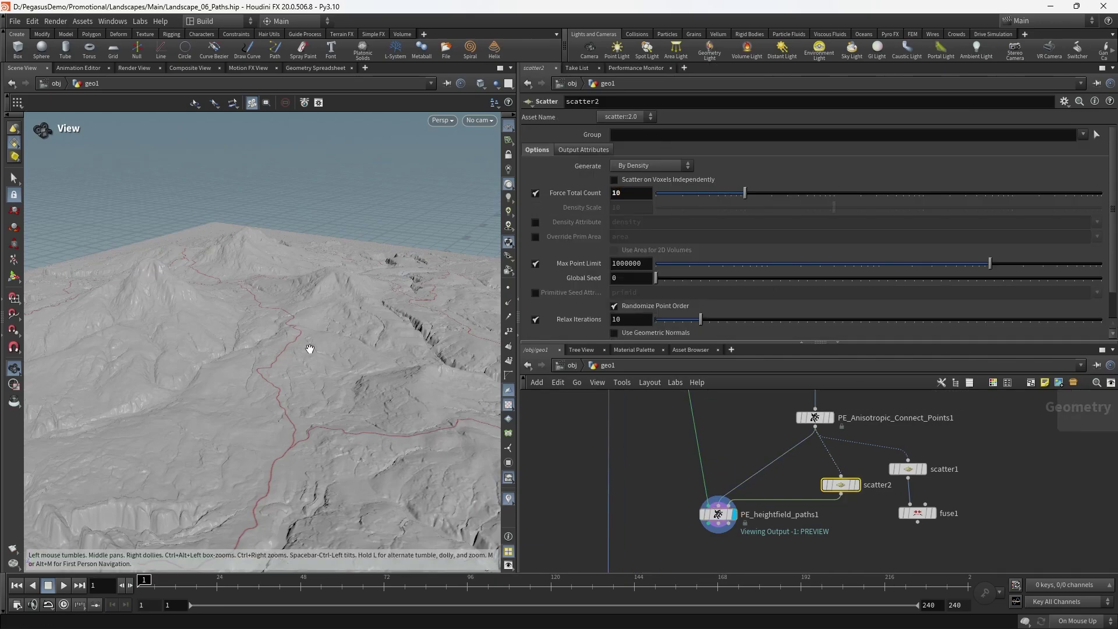
pyautogui.moveTo(315, 343); pyautogui.dragTo(309, 362)
# - Show the Outputs settings of PE_heightfield_paths1 and check the trail network over the full terrain
pyautogui.click(719, 515)
pyautogui.scroll(2, 622, 175)
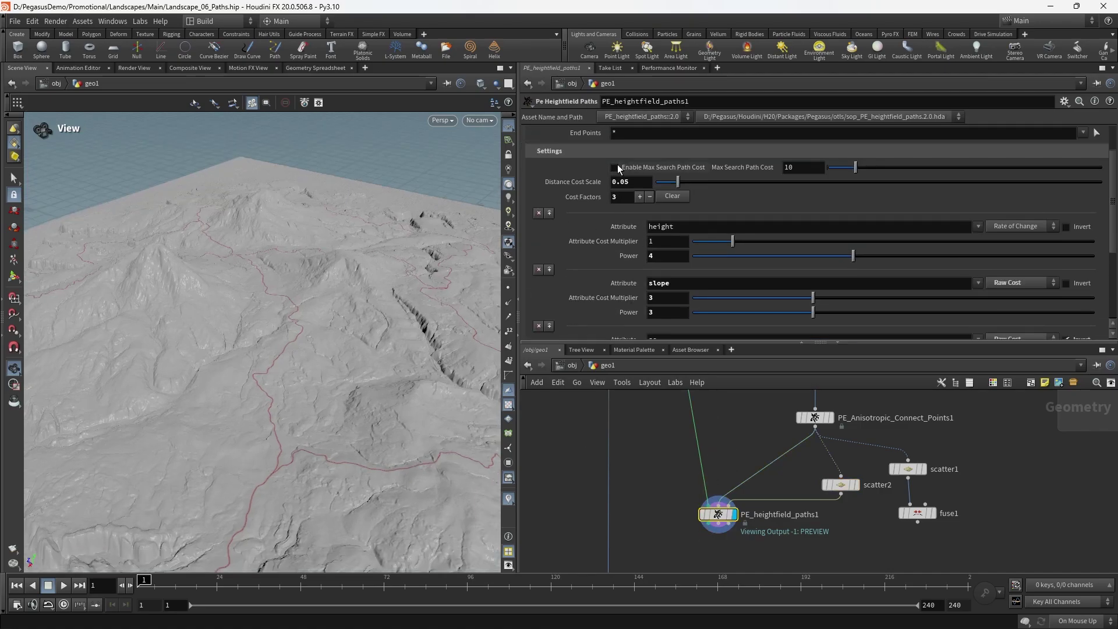
pyautogui.scroll(2, 617, 167)
pyautogui.click(582, 134)
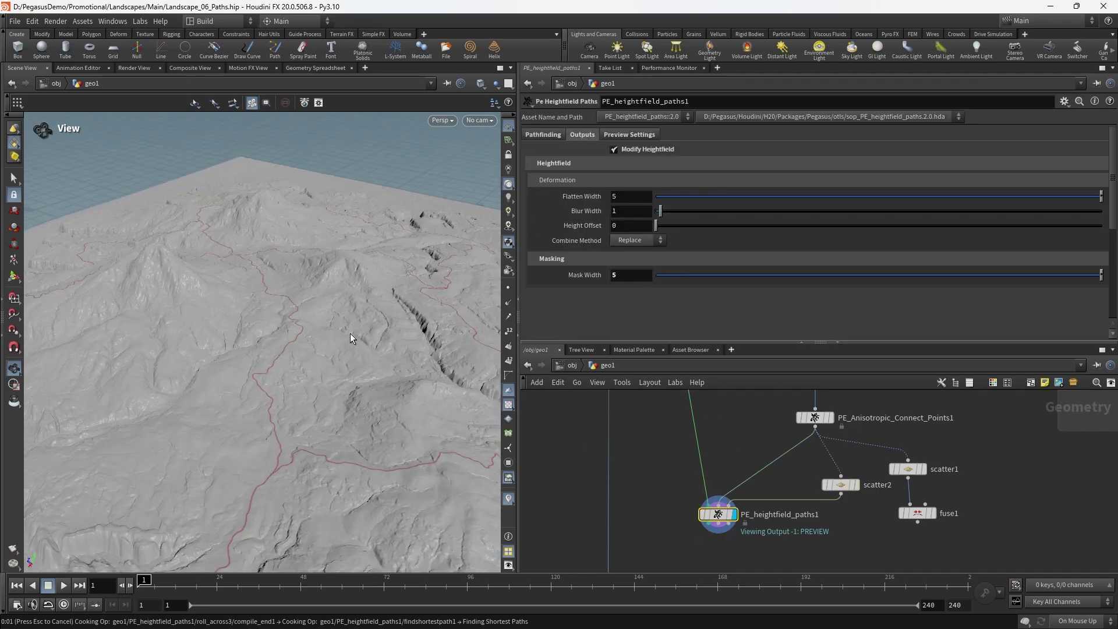
pyautogui.moveTo(369, 344); pyautogui.dragTo(404, 387)
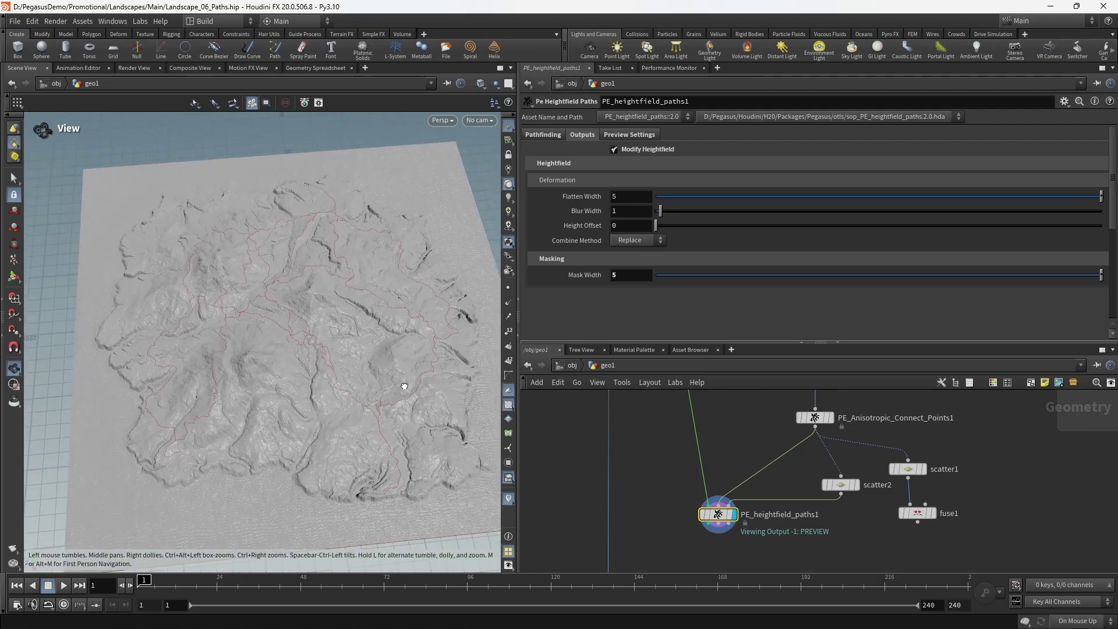
pyautogui.moveTo(295, 256); pyautogui.dragTo(275, 311)
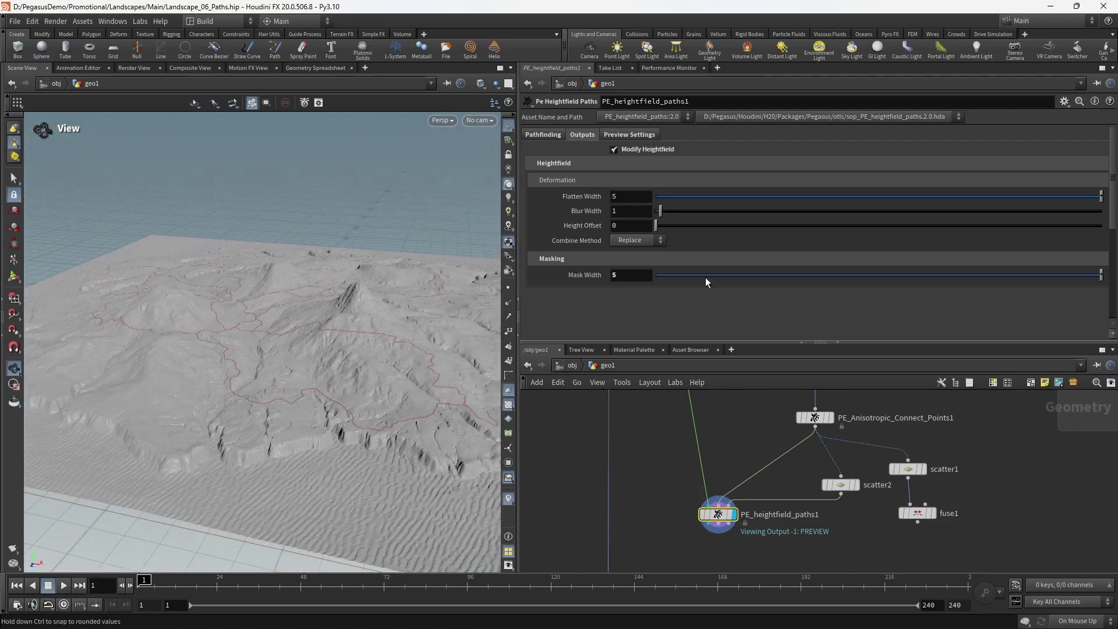
# - Return to the Pathfinding settings of PE_heightfield_paths1 and turn off Invert for the ao cost factor
pyautogui.click(549, 135)
pyautogui.scroll(-2, 1057, 279)
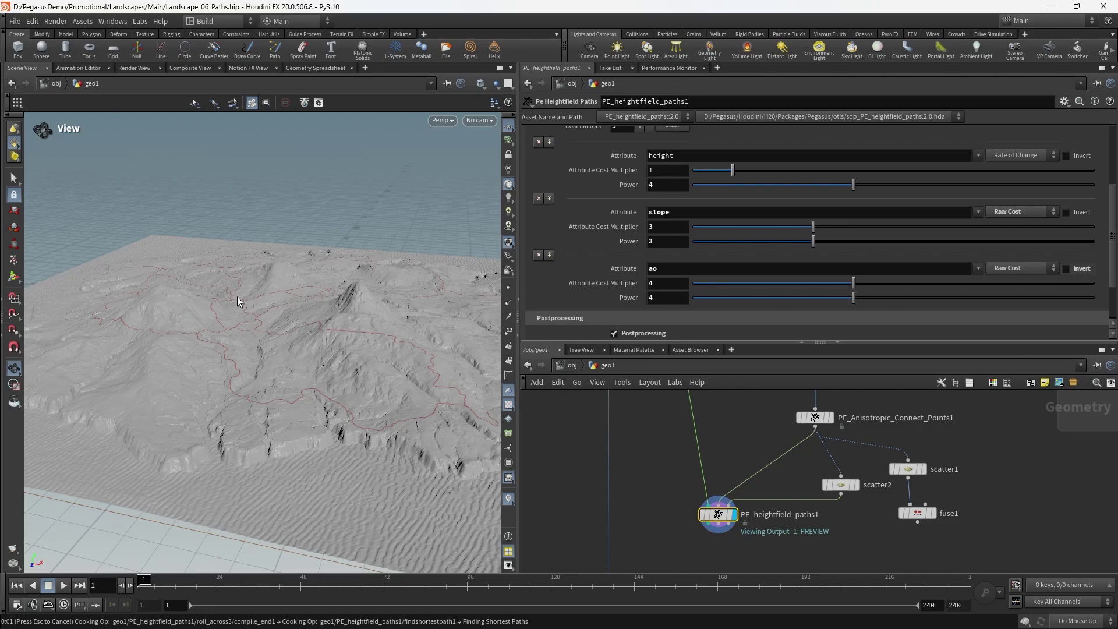
pyautogui.moveTo(272, 296); pyautogui.dragTo(314, 317)
# - Feed fuse1 into PE_heightfield_paths1 in place of scatter2
pyautogui.moveTo(780, 491); pyautogui.dragTo(764, 467, button='middle')
pyautogui.click(893, 510)
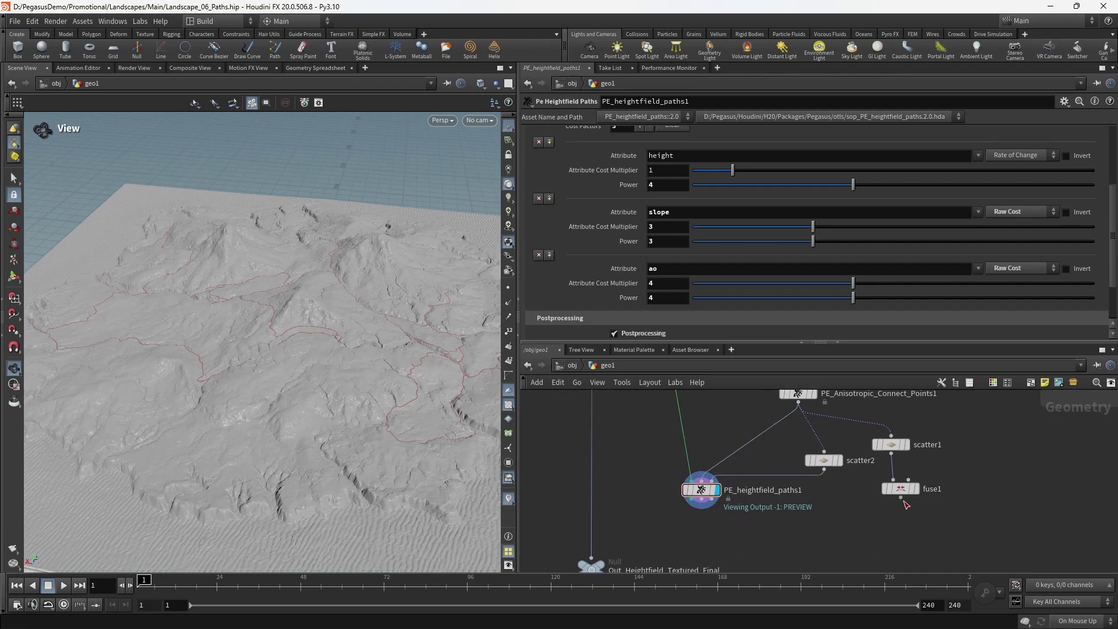
pyautogui.click(899, 488)
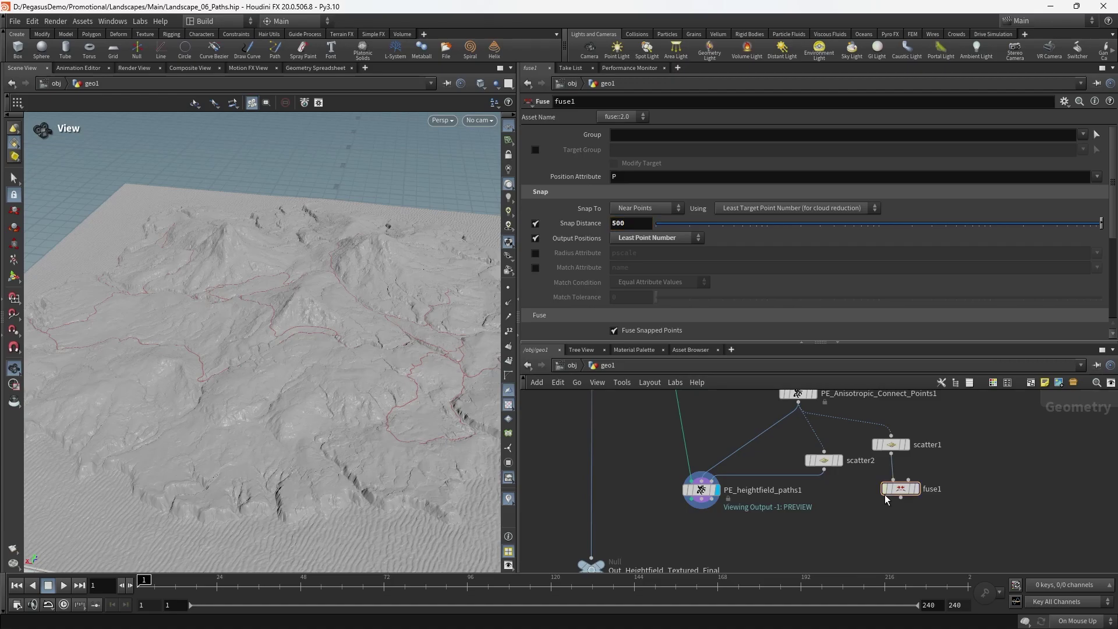
pyautogui.click(729, 482)
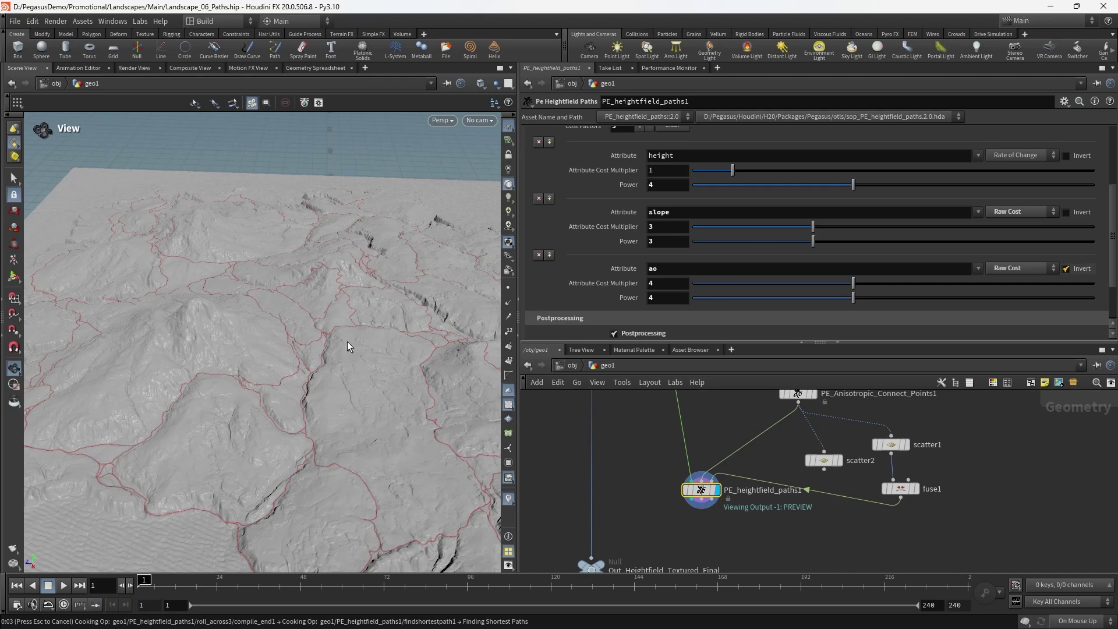
# - Compare the fuse1-driven trails with Invert on and off for the ao factor, leaving it off
pyautogui.moveTo(347, 342)
pyautogui.mouseDown()
pyautogui.moveTo(205, 347)
pyautogui.moveTo(343, 331)
pyautogui.mouseUp()
pyautogui.moveTo(342, 307); pyautogui.dragTo(256, 368)
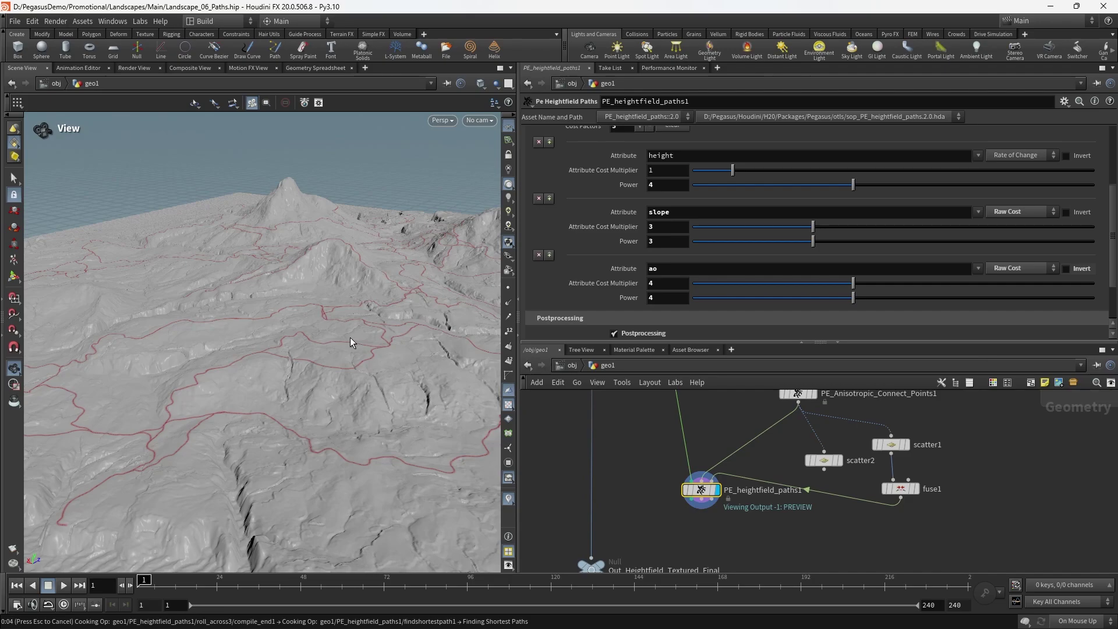
pyautogui.moveTo(396, 328); pyautogui.dragTo(264, 382)
pyautogui.moveTo(244, 338); pyautogui.dragTo(303, 339)
pyautogui.moveTo(322, 238); pyautogui.dragTo(309, 385)
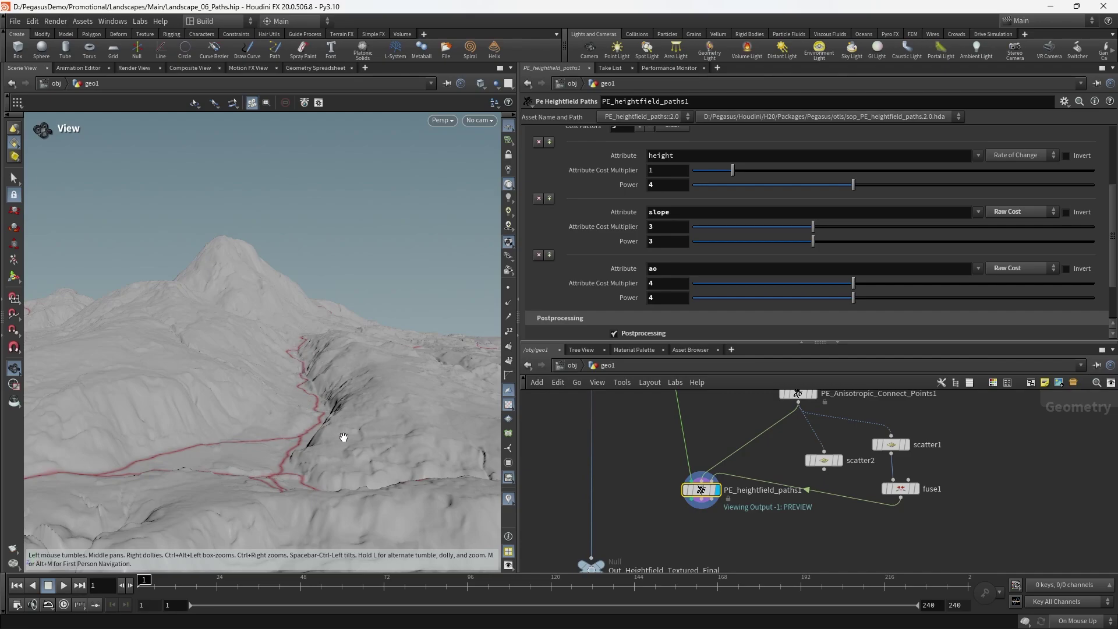
pyautogui.moveTo(344, 438); pyautogui.dragTo(216, 394)
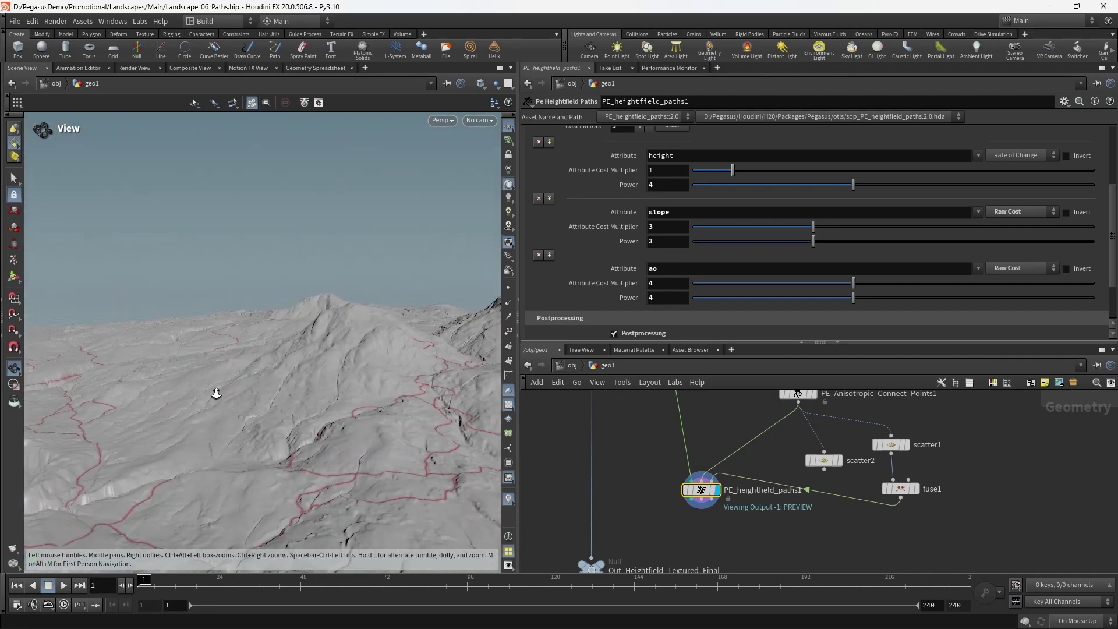
pyautogui.moveTo(216, 394); pyautogui.dragTo(230, 356, button='right')
# - Set the Snap Distance of fuse1 to 200
pyautogui.moveTo(967, 505); pyautogui.dragTo(926, 505, button='middle')
pyautogui.moveTo(913, 514); pyautogui.dragTo(839, 481)
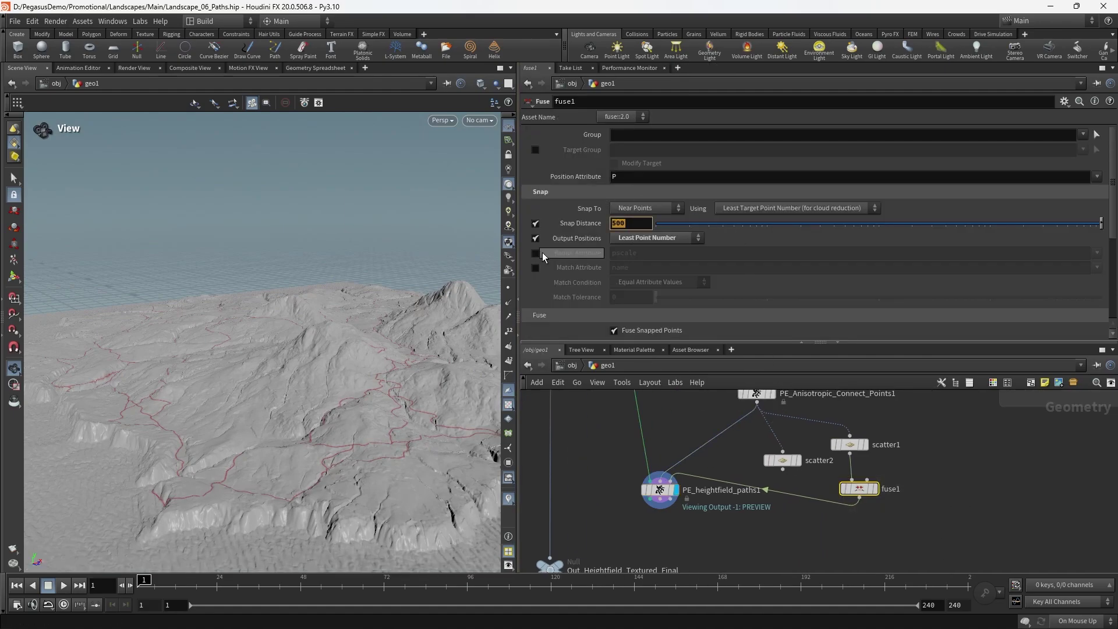
pyautogui.write('200')
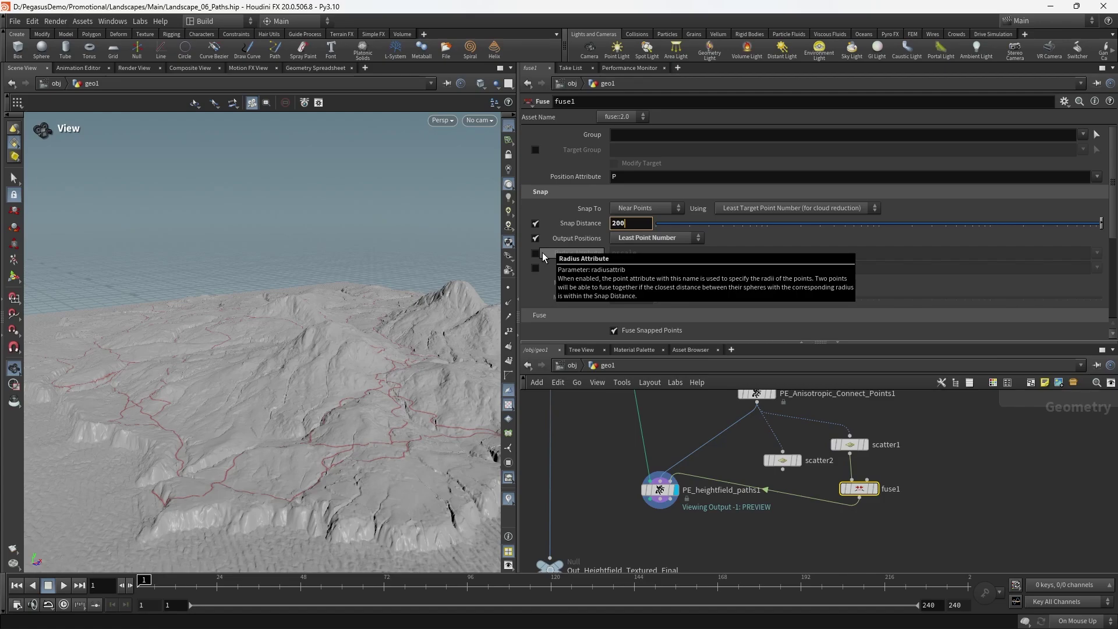
pyautogui.press('Return')
# - Examine the PE_heightfield_paths1 trail network produced with the smaller snap distance, both close up and over the whole terrain
pyautogui.moveTo(407, 384); pyautogui.dragTo(345, 319)
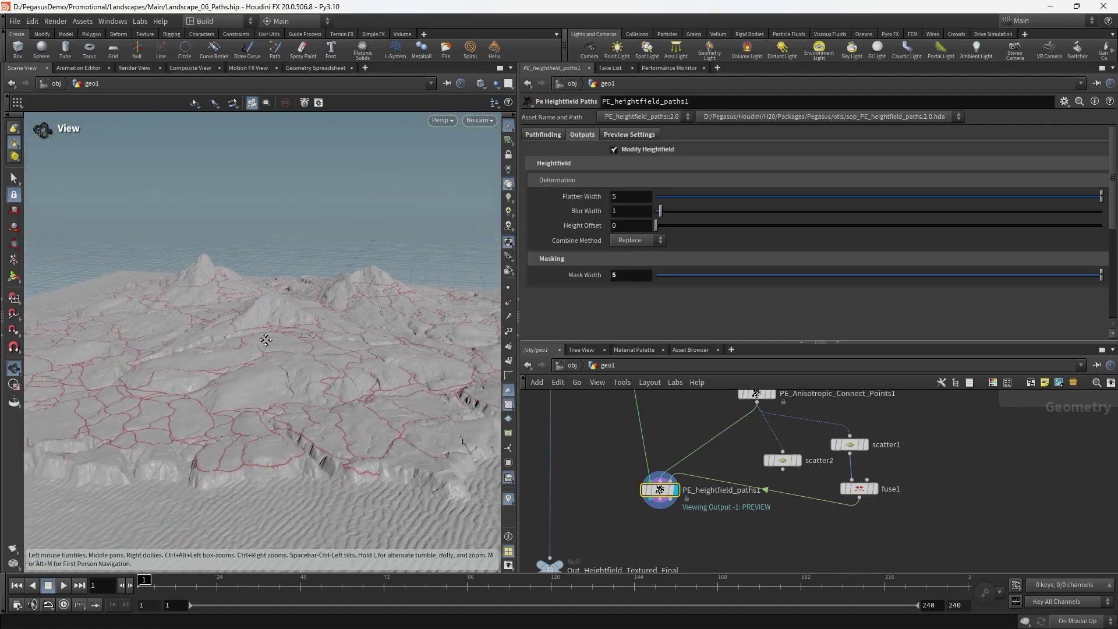
pyautogui.moveTo(266, 340); pyautogui.dragTo(236, 395)
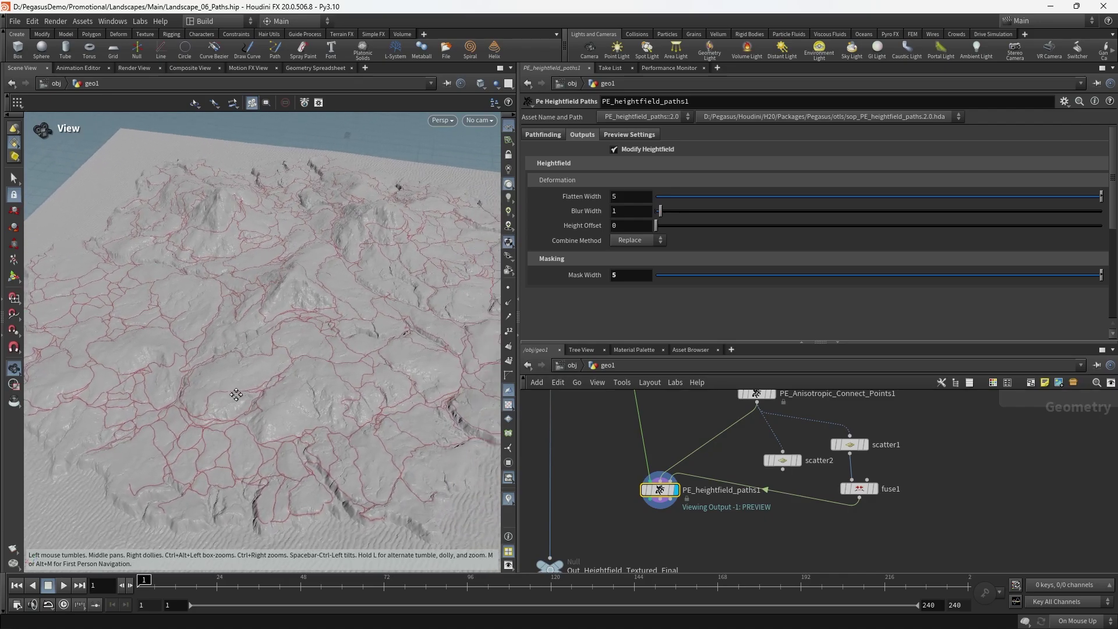
pyautogui.moveTo(365, 379); pyautogui.dragTo(434, 376)
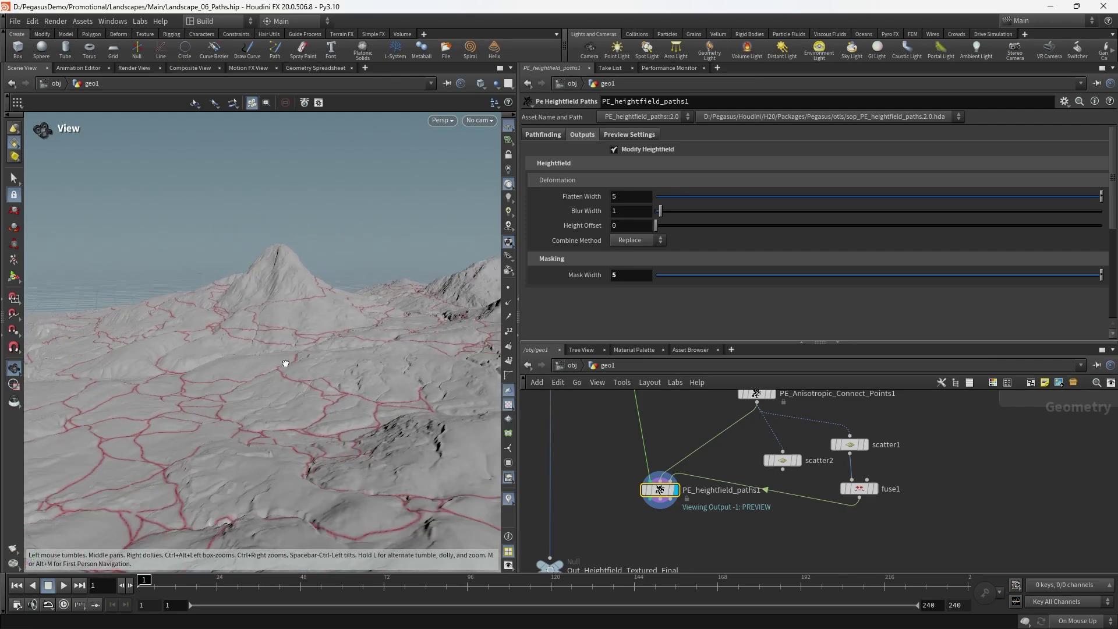
pyautogui.moveTo(369, 363); pyautogui.dragTo(373, 396)
pyautogui.moveTo(372, 396); pyautogui.dragTo(277, 414, button='right')
pyautogui.moveTo(278, 414); pyautogui.dragTo(297, 378)
pyautogui.moveTo(297, 379); pyautogui.dragTo(332, 351, button='middle')
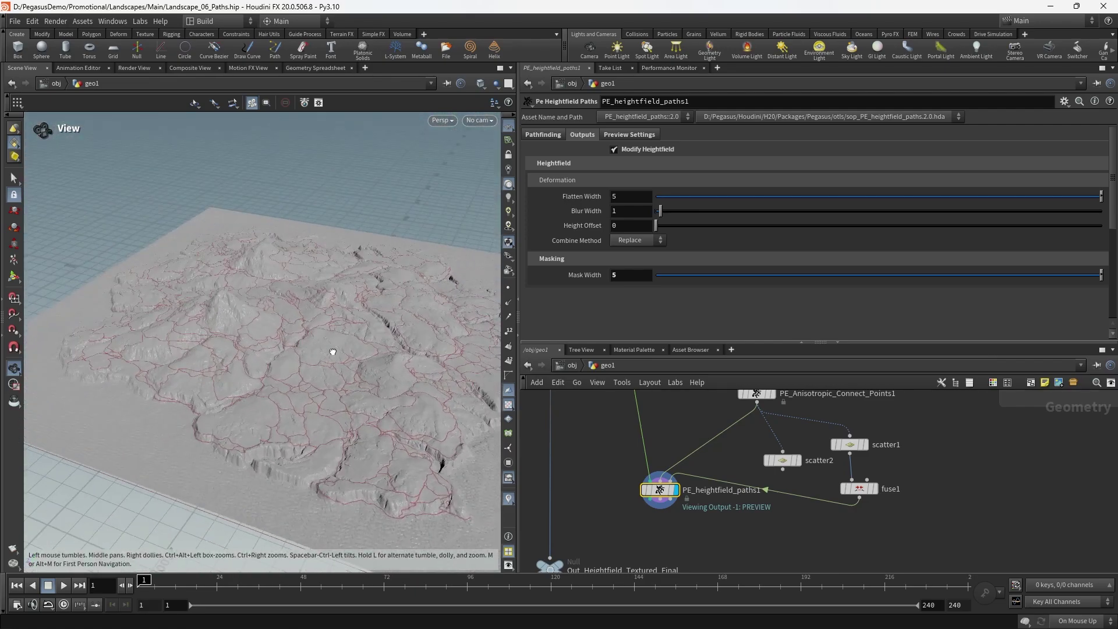
# - Move the waypoint nodes, from the heightfield-to-points node through scatter1, scatter2 and fuse1, slightly up in the network
pyautogui.scroll(-5, 780, 477)
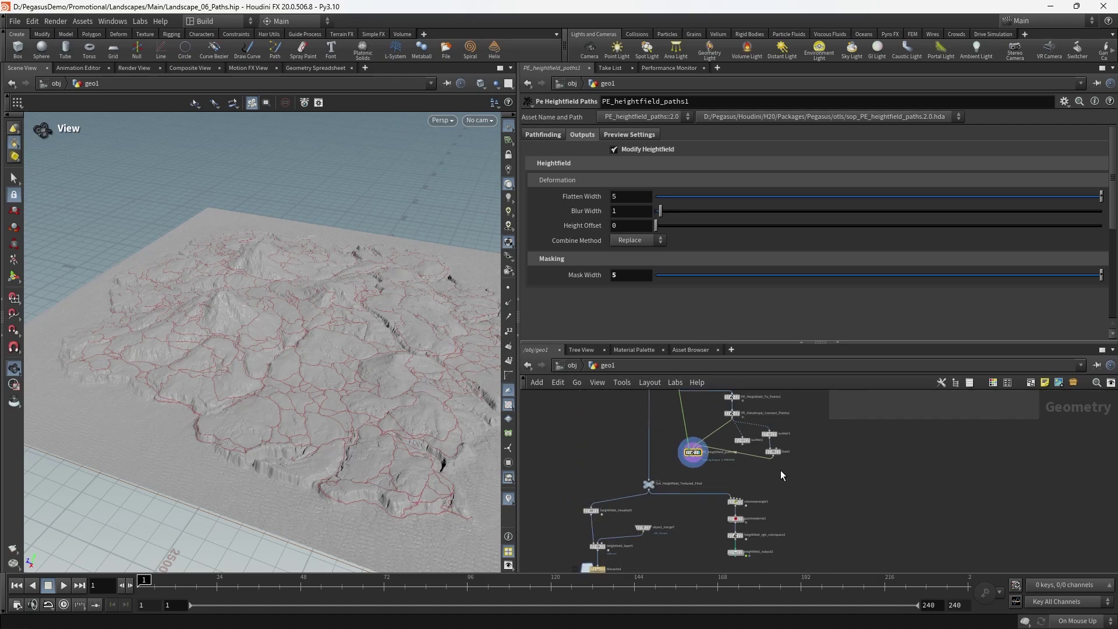
pyautogui.moveTo(743, 457); pyautogui.dragTo(738, 447)
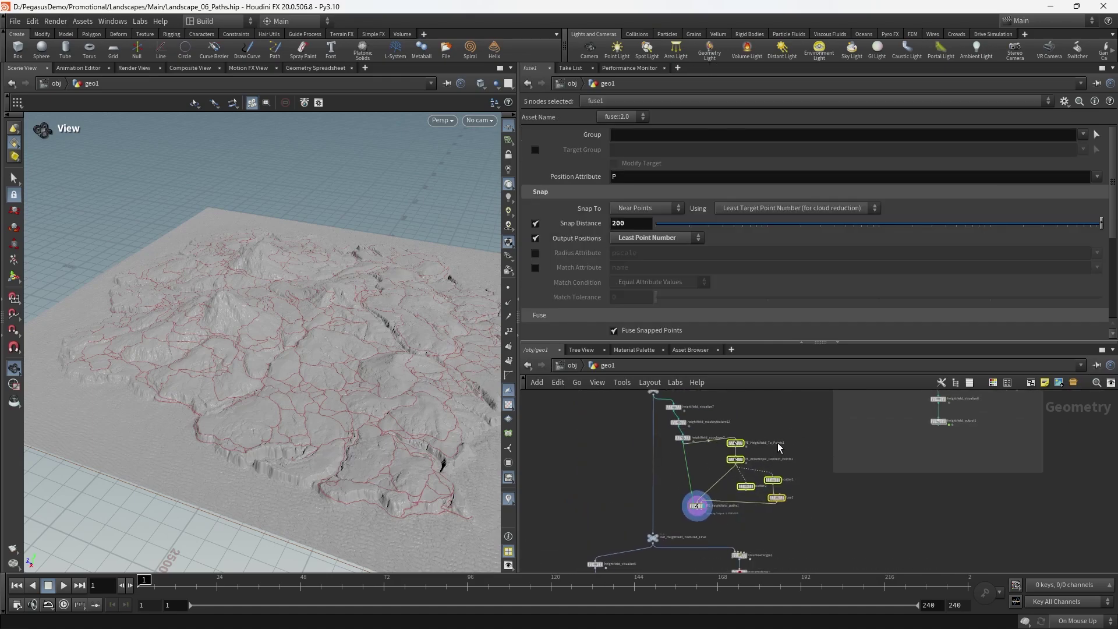
pyautogui.scroll(-2, 792, 452)
pyautogui.scroll(3, 757, 460)
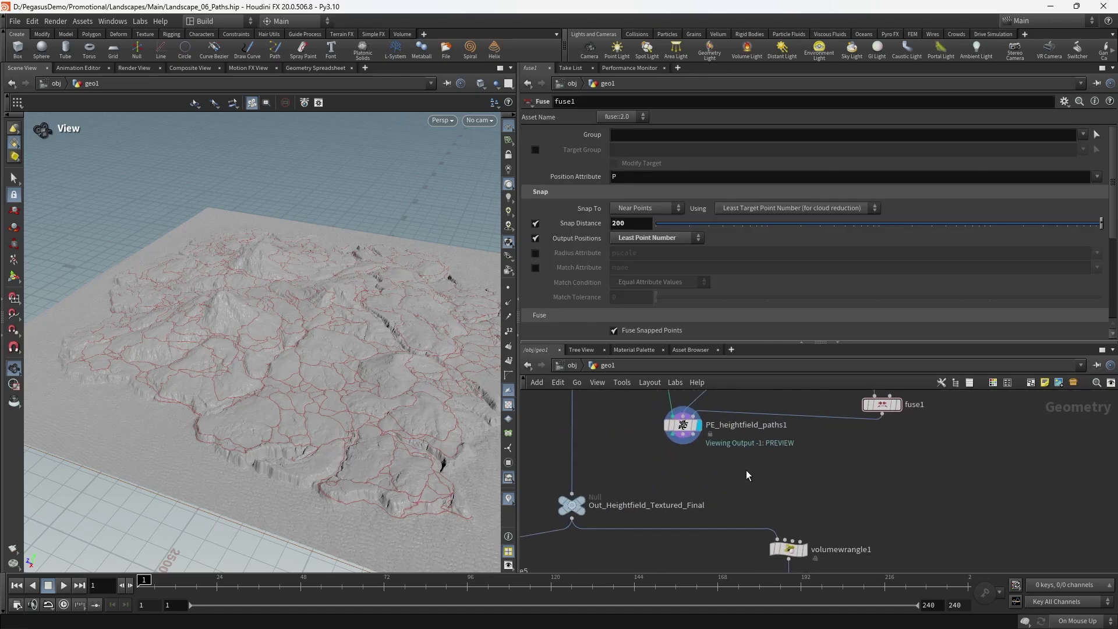
# - Add a File Cache node and place it directly below PE_heightfield_paths1
pyautogui.press('Tab')
pyautogui.write('filec')
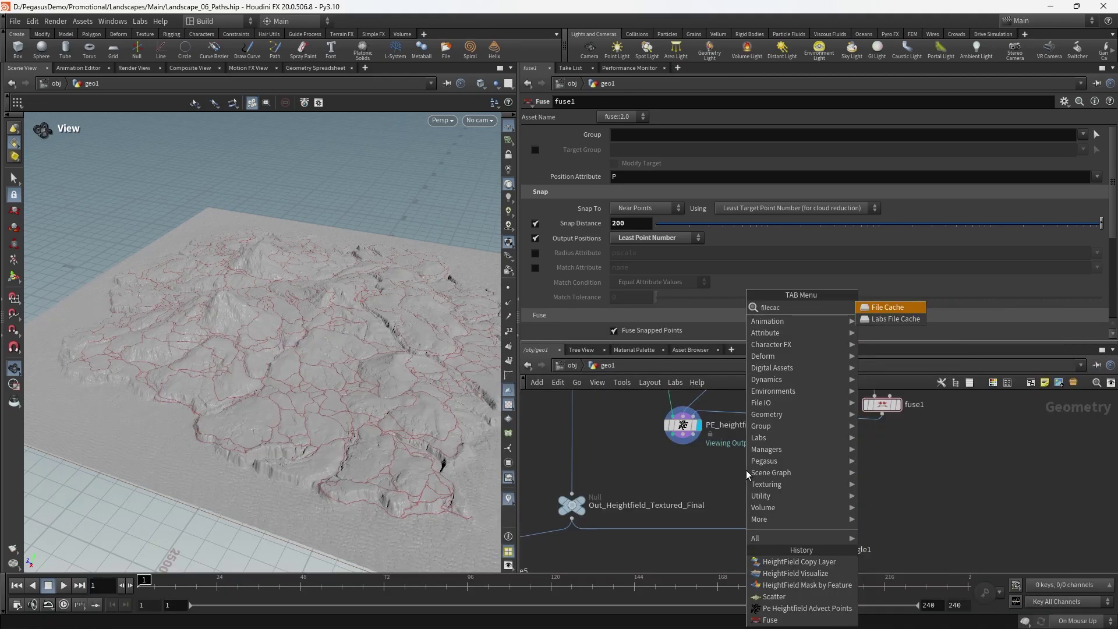
pyautogui.press('Return')
pyautogui.click(720, 472)
pyautogui.moveTo(655, 460); pyautogui.dragTo(680, 470, button='middle')
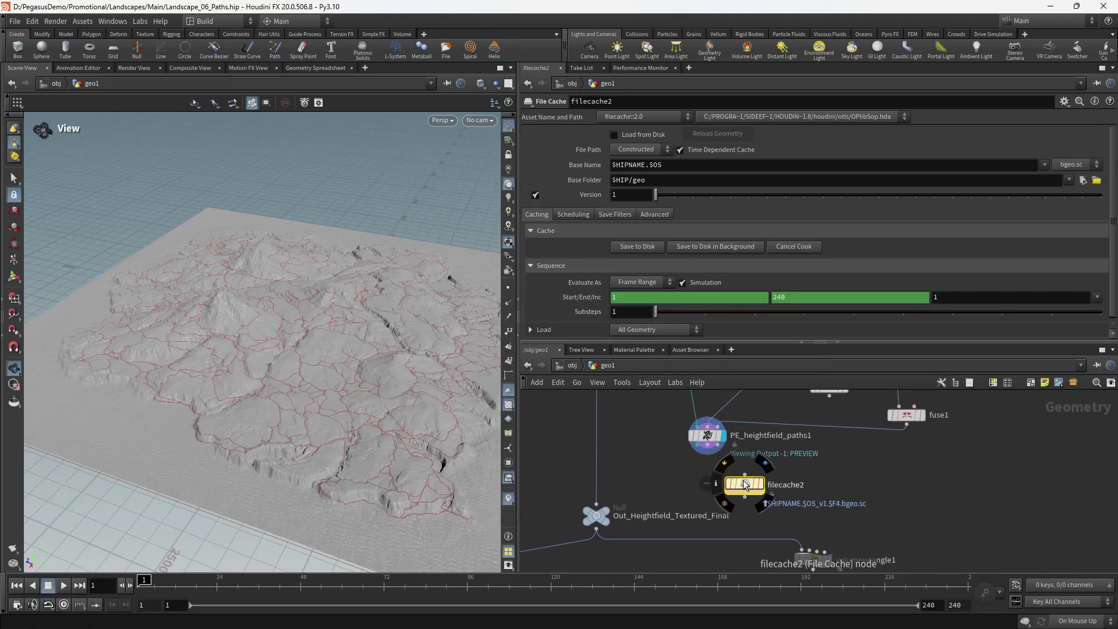
pyautogui.moveTo(744, 484); pyautogui.dragTo(708, 484)
pyautogui.moveTo(644, 466); pyautogui.dragTo(683, 476)
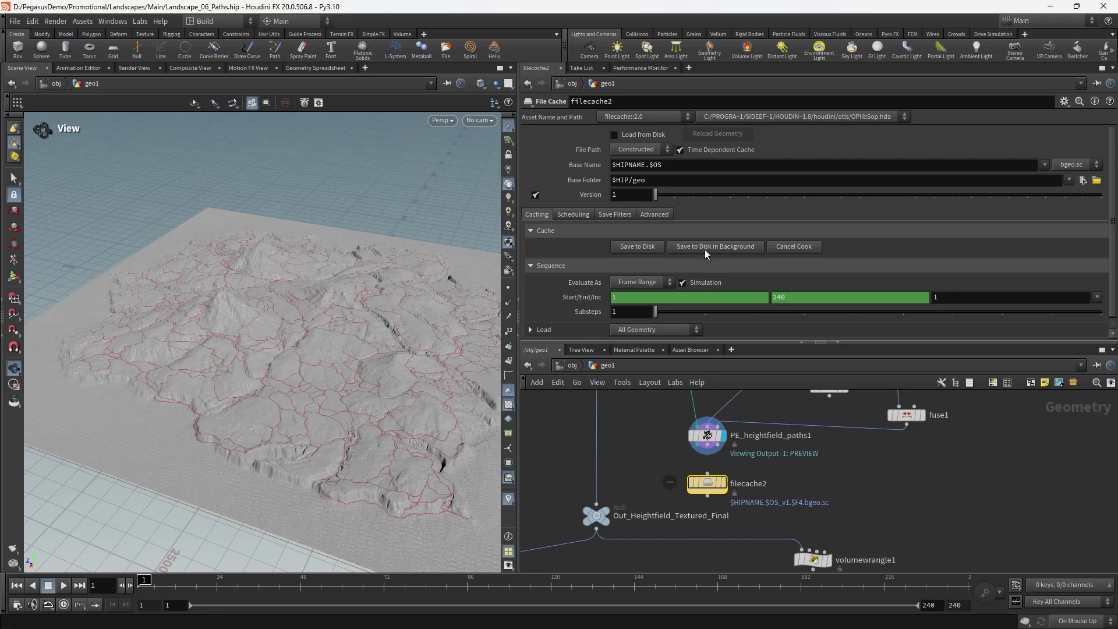
# - Make the file cache non-time-dependent, feed it from PE_heightfield_paths1, and rename it animal_trails_cache
pyautogui.click(714, 150)
pyautogui.moveTo(697, 445); pyautogui.dragTo(697, 481)
pyautogui.doubleClick(751, 481)
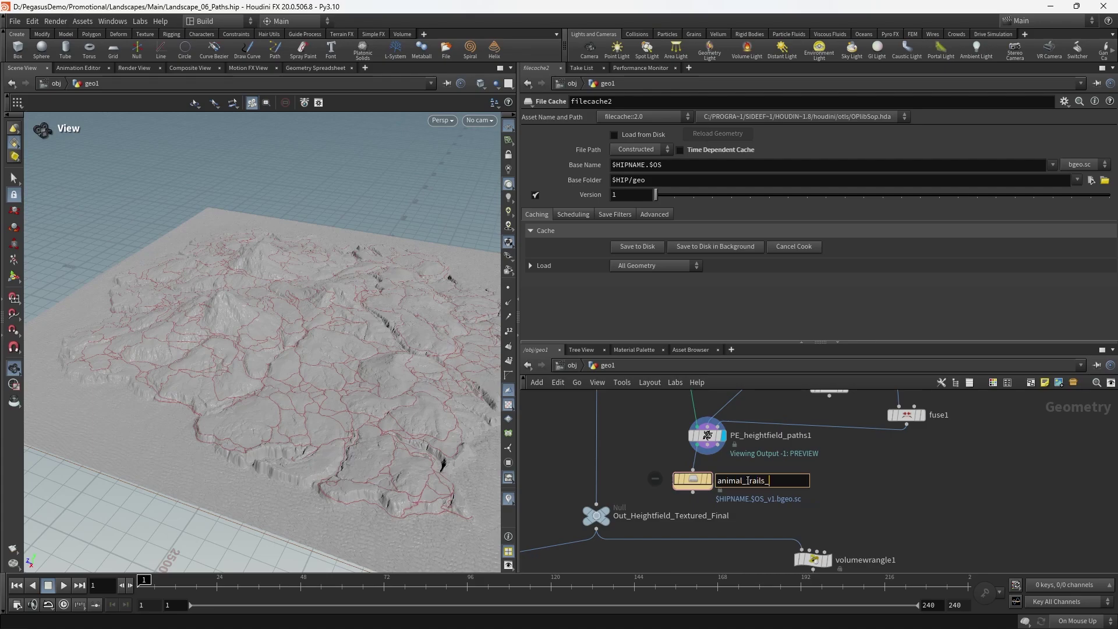
pyautogui.write('animal_trails_cache')
pyautogui.press('Return')
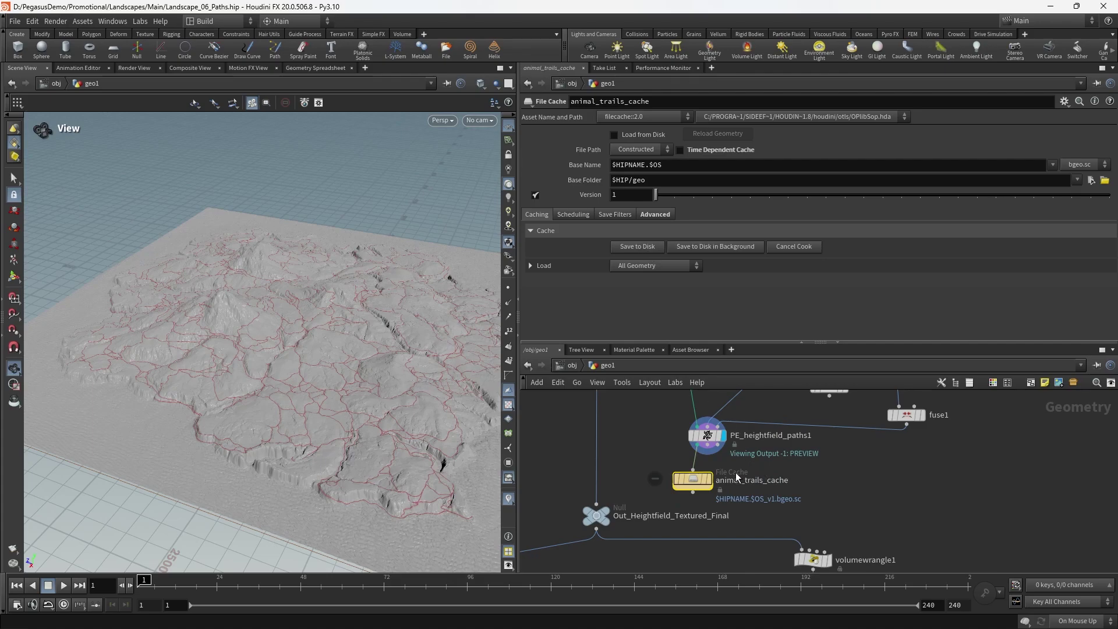
# - Save the trails to disk under the base name Landscape_06_Paths.animal_trails_cache and display the cache node loaded from disk
pyautogui.click(706, 480)
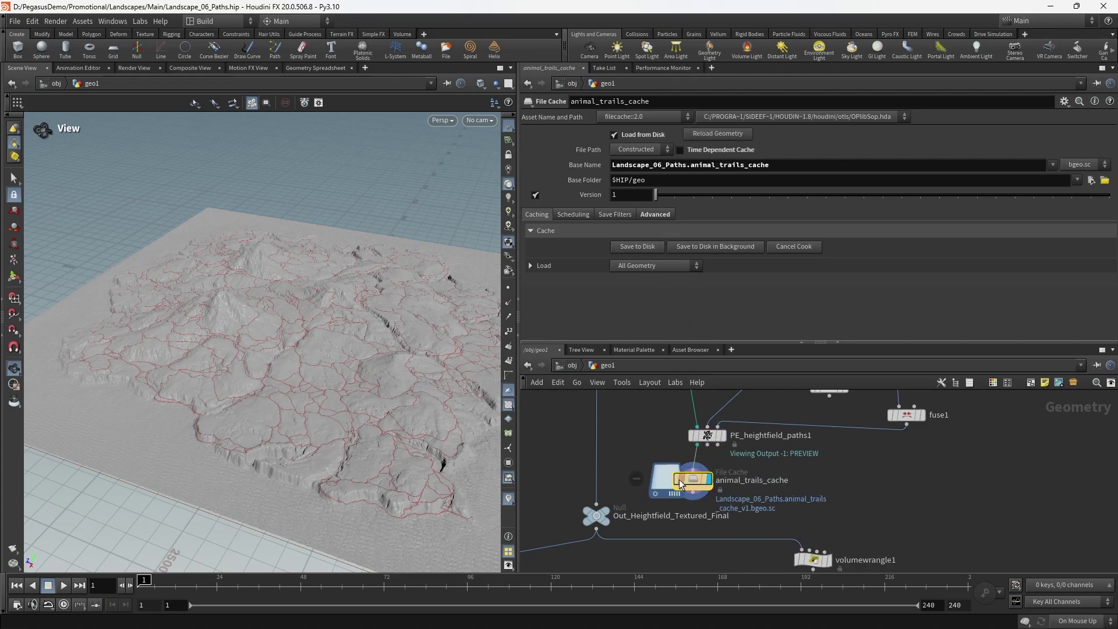
pyautogui.scroll(-4, 830, 470)
pyautogui.moveTo(829, 470); pyautogui.dragTo(808, 495, button='middle')
pyautogui.moveTo(315, 405); pyautogui.dragTo(370, 338)
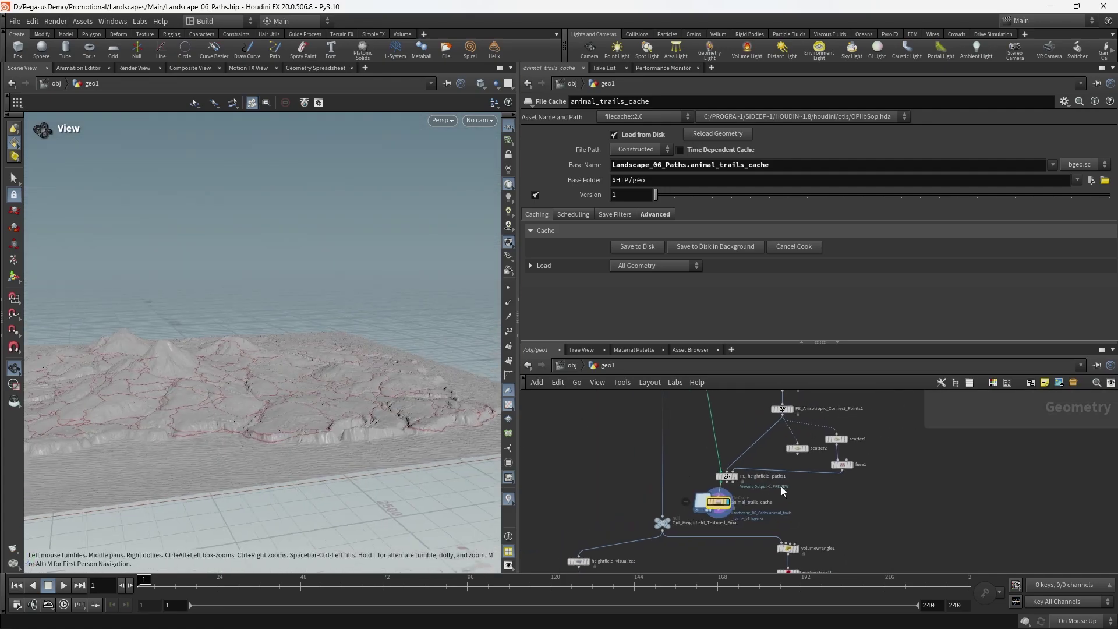
pyautogui.scroll(-5, 781, 487)
pyautogui.moveTo(781, 487); pyautogui.dragTo(790, 515, button='middle')
pyautogui.moveTo(846, 531); pyautogui.dragTo(744, 454)
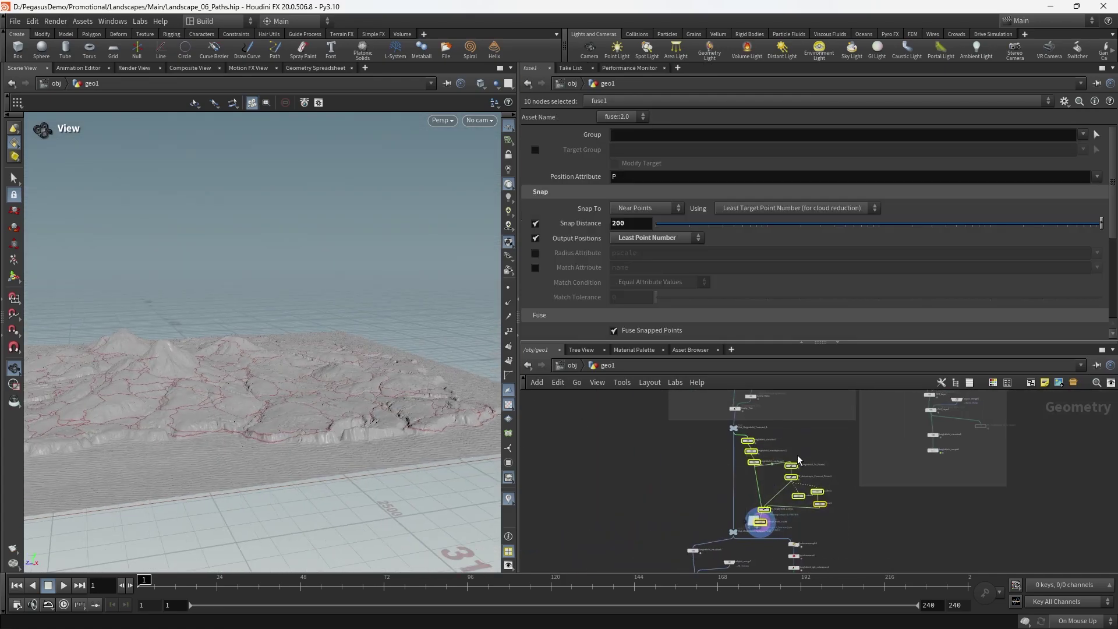
pyautogui.scroll(5, 791, 518)
pyautogui.click(858, 525)
pyautogui.moveTo(344, 372); pyautogui.dragTo(318, 368)
pyautogui.scroll(4, 281, 407)
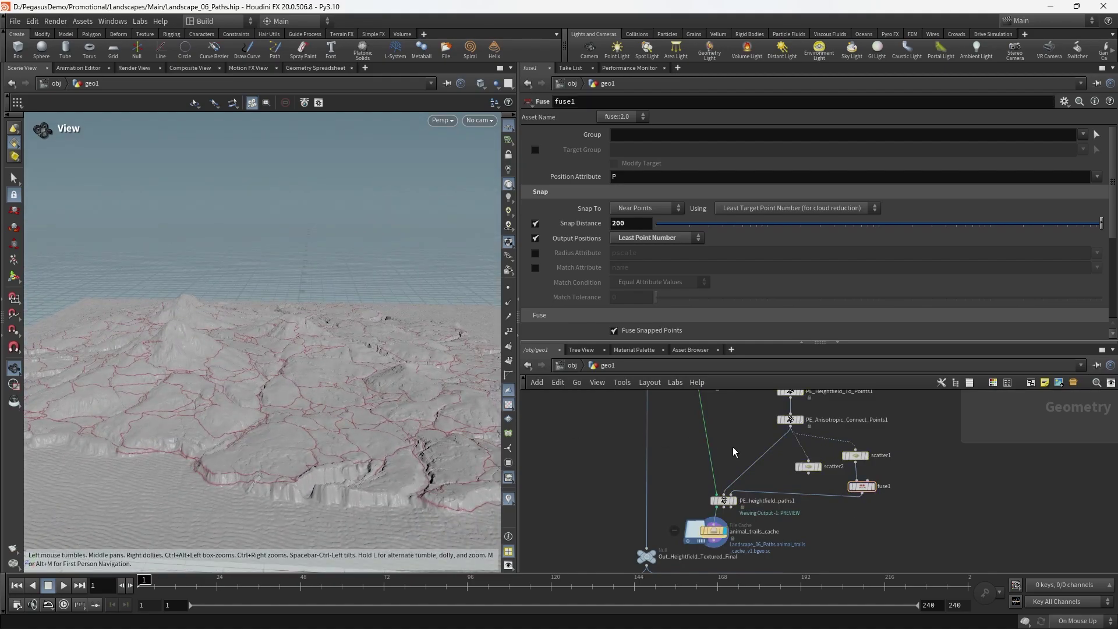
pyautogui.moveTo(843, 513); pyautogui.dragTo(846, 499, button='middle')
pyautogui.scroll(2, 839, 503)
pyautogui.moveTo(837, 499); pyautogui.dragTo(656, 457)
pyautogui.moveTo(825, 499); pyautogui.dragTo(830, 466, button='middle')
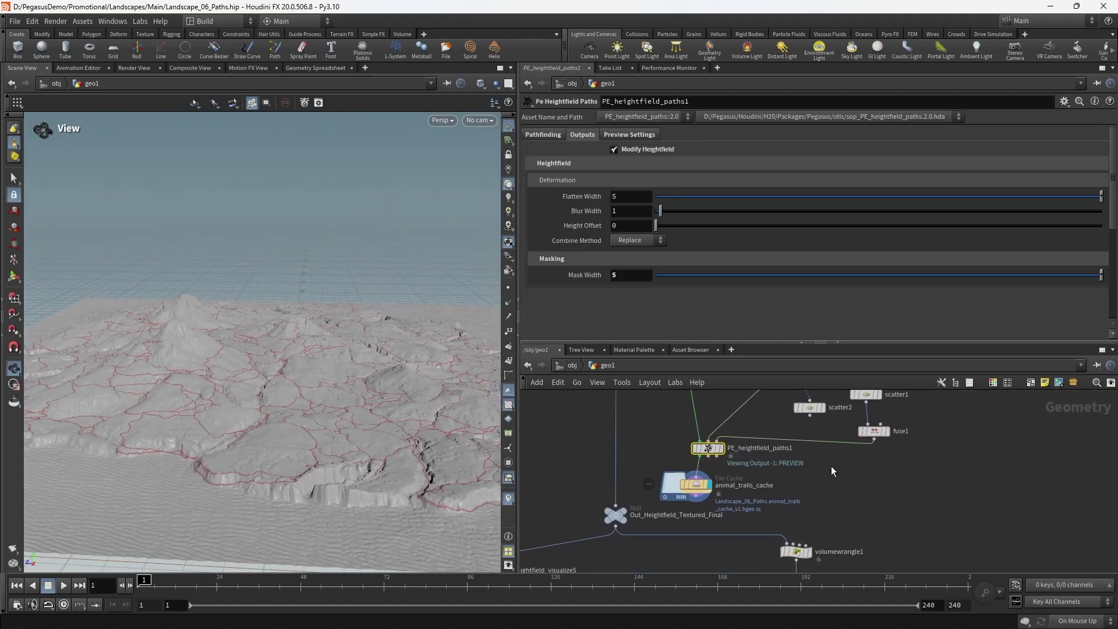
pyautogui.moveTo(795, 470); pyautogui.dragTo(699, 494)
# - Move Out_Heightfield_Textured_Final and all nodes below it further down the network, away from the trail nodes
pyautogui.scroll(-4, 822, 508)
pyautogui.moveTo(822, 509); pyautogui.dragTo(828, 425, button='middle')
pyautogui.scroll(-4, 827, 425)
pyautogui.moveTo(852, 529); pyautogui.dragTo(839, 520)
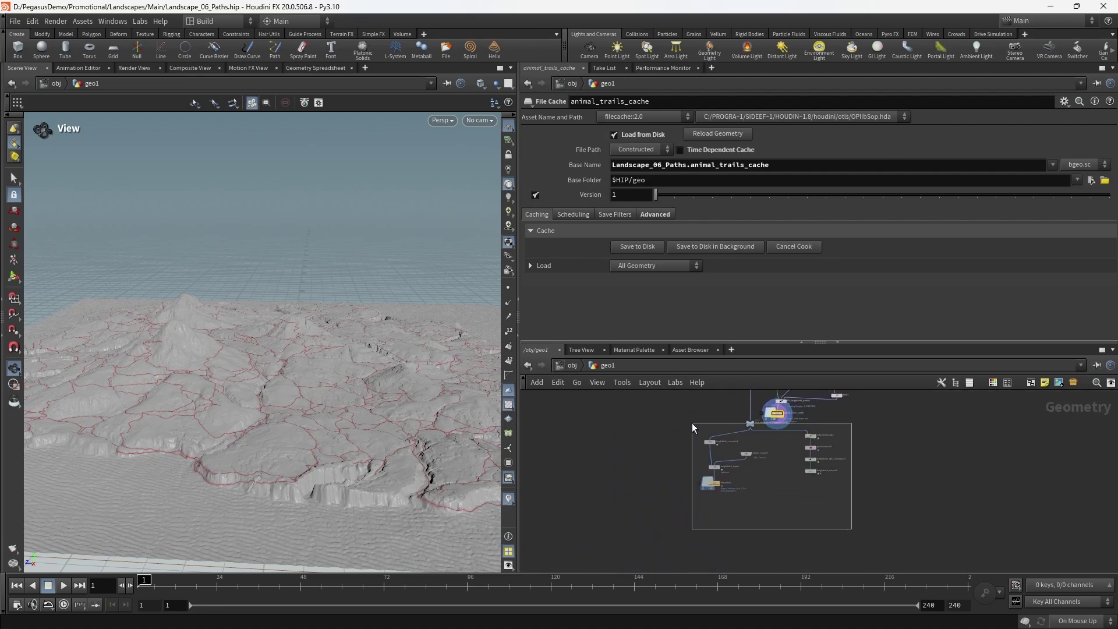
pyautogui.scroll(4, 773, 428)
pyautogui.moveTo(692, 423); pyautogui.dragTo(717, 530)
pyautogui.scroll(-5, 762, 478)
pyautogui.moveTo(848, 474); pyautogui.dragTo(845, 516, button='middle')
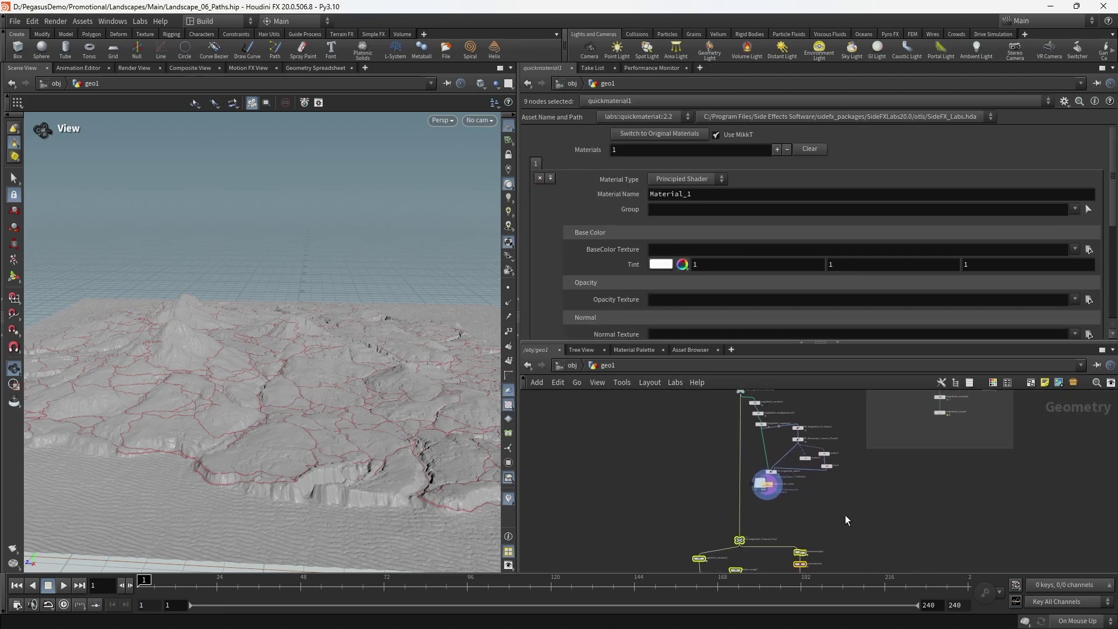
# - Collapse the ten trail nodes, from heightfield_visualize7 through animal_trails_cache, into a subnetwork
pyautogui.moveTo(848, 519); pyautogui.dragTo(742, 406)
pyautogui.moveTo(745, 402); pyautogui.dragTo(747, 422, button='middle')
pyautogui.scroll(4, 749, 421)
pyautogui.moveTo(757, 425); pyautogui.dragTo(758, 442)
pyautogui.moveTo(823, 446); pyautogui.dragTo(786, 420, button='middle')
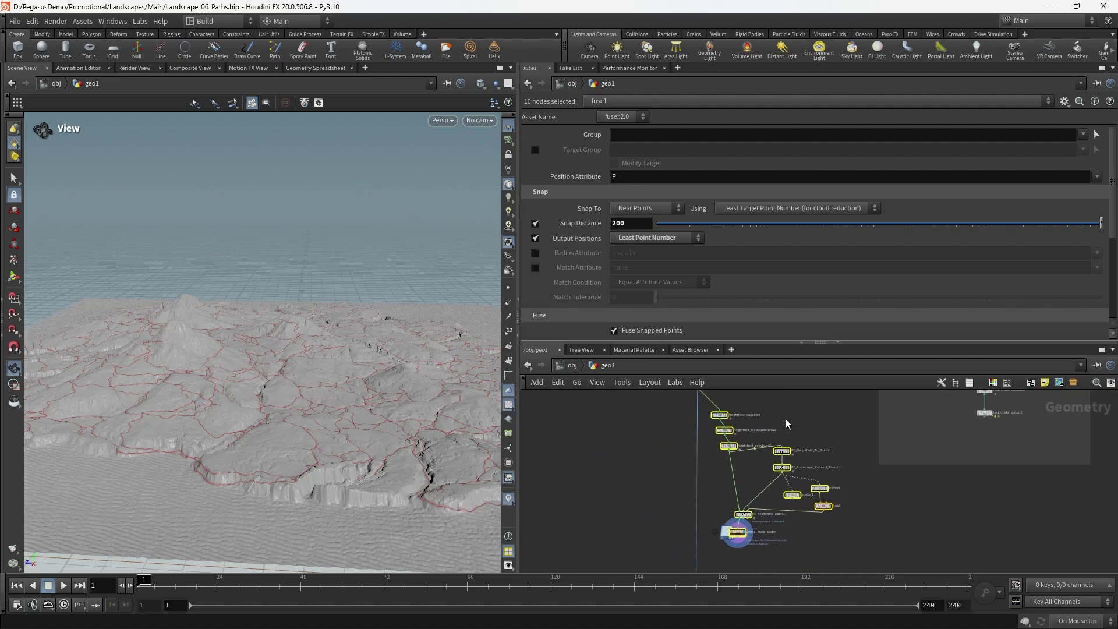
pyautogui.scroll(-2, 786, 420)
pyautogui.click(829, 406)
pyautogui.moveTo(732, 530); pyautogui.dragTo(723, 534)
pyautogui.scroll(3, 732, 429)
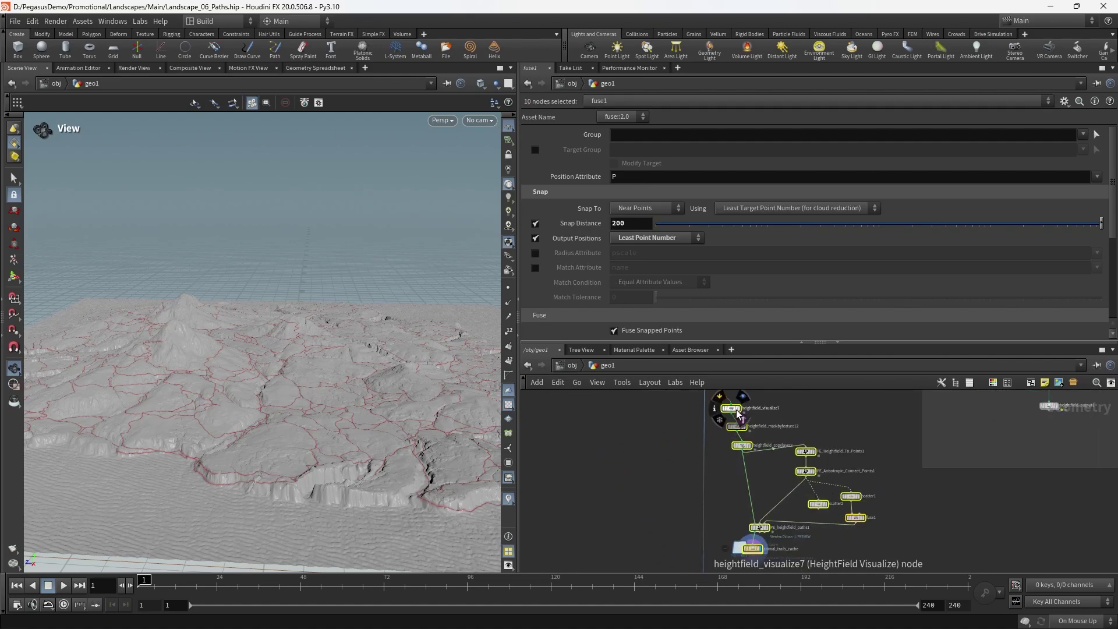
pyautogui.rightClick(736, 408)
pyautogui.moveTo(833, 387)
pyautogui.click(909, 420)
# - Rename the new subnetwork Paths and shift it slightly away from the main branch
pyautogui.scroll(3, 780, 494)
pyautogui.doubleClick(821, 442)
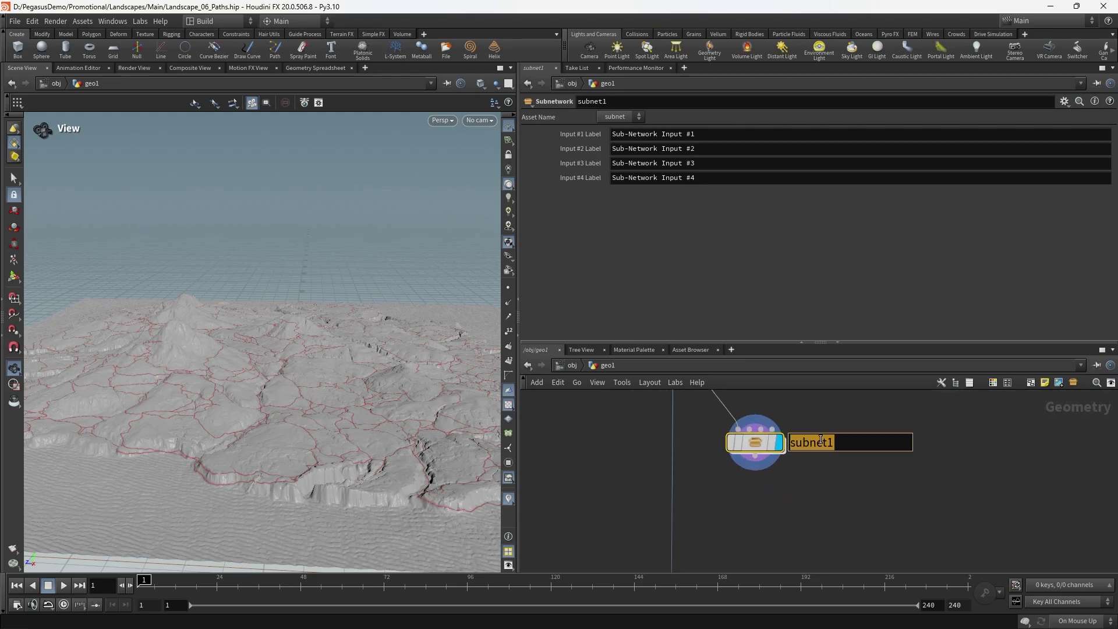
pyautogui.press('Return')
pyautogui.scroll(-5, 858, 496)
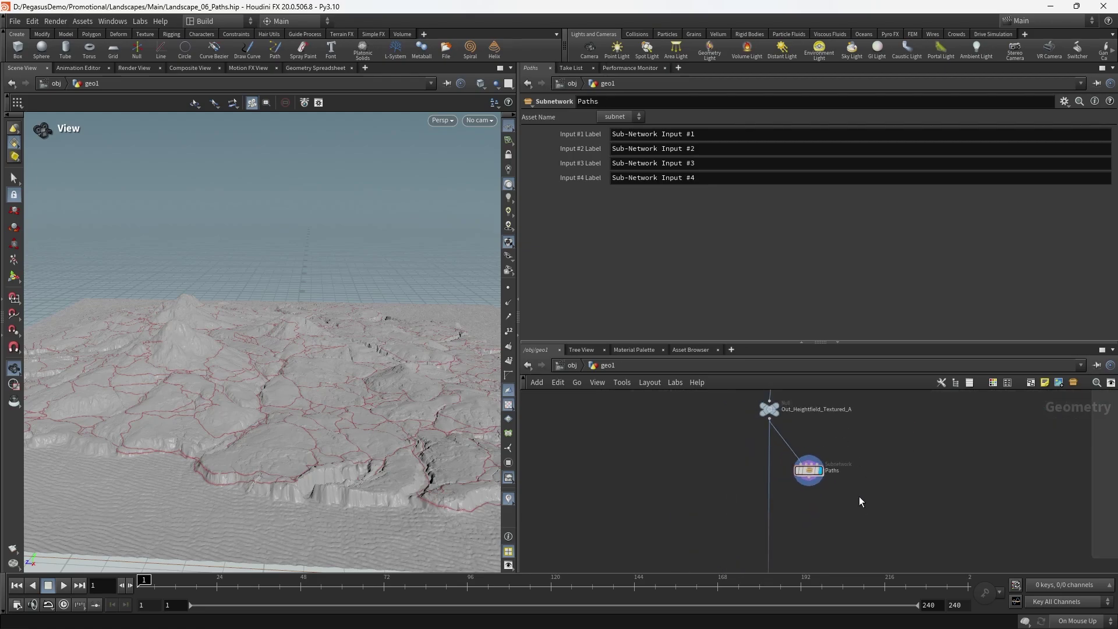
pyautogui.moveTo(838, 498); pyautogui.dragTo(798, 455, button='middle')
pyautogui.scroll(3, 790, 448)
pyautogui.moveTo(785, 427); pyautogui.dragTo(813, 422)
# - Compare the trail network from the Paths subnetwork with the textured terrain of Out_Heightfield_Textured_A
pyautogui.moveTo(307, 372); pyautogui.dragTo(459, 390)
pyautogui.moveTo(859, 473); pyautogui.dragTo(861, 505, button='middle')
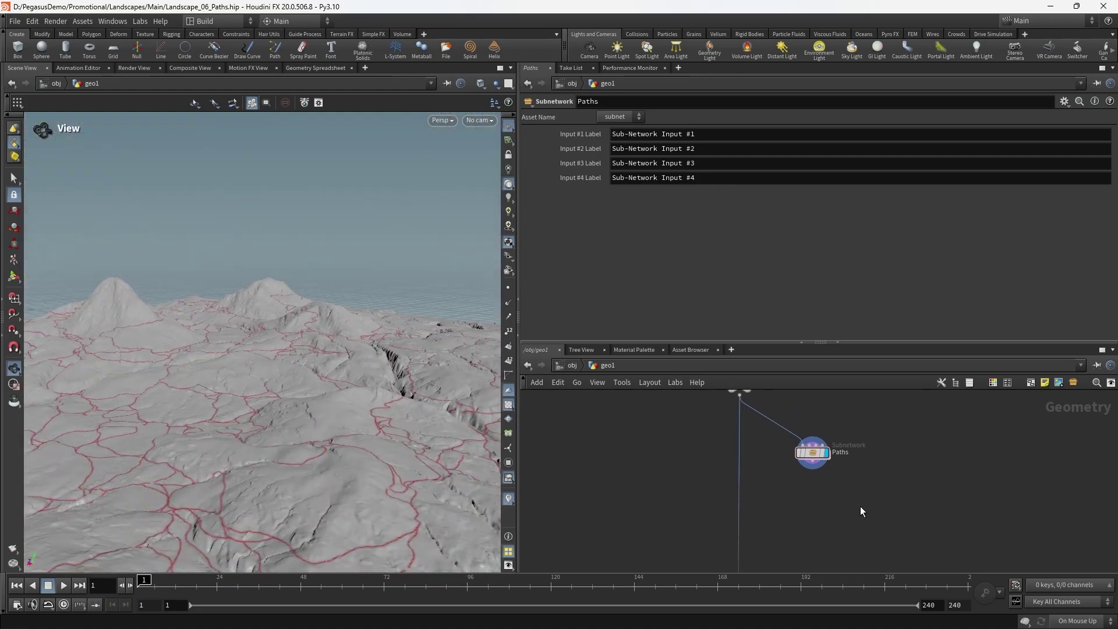
pyautogui.moveTo(366, 404); pyautogui.dragTo(326, 427)
pyautogui.scroll(-2, 767, 472)
pyautogui.moveTo(768, 473); pyautogui.dragTo(767, 500, button='middle')
pyautogui.scroll(2, 755, 457)
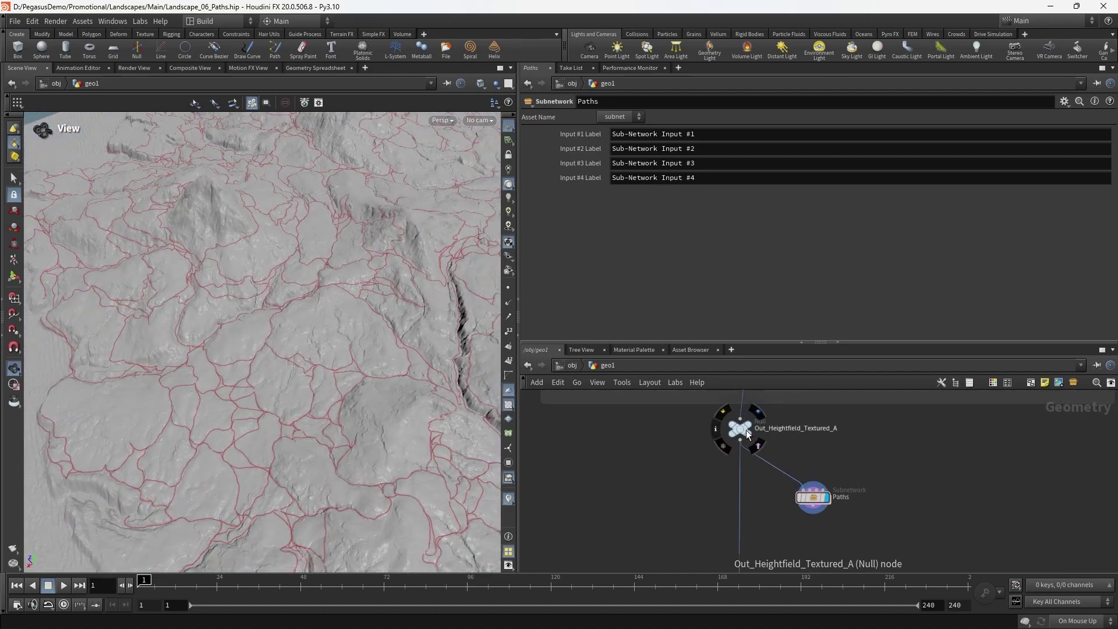
pyautogui.click(754, 430)
pyautogui.moveTo(251, 431); pyautogui.dragTo(247, 384)
pyautogui.moveTo(810, 499); pyautogui.dragTo(798, 460, button='middle')
pyautogui.scroll(2, 799, 460)
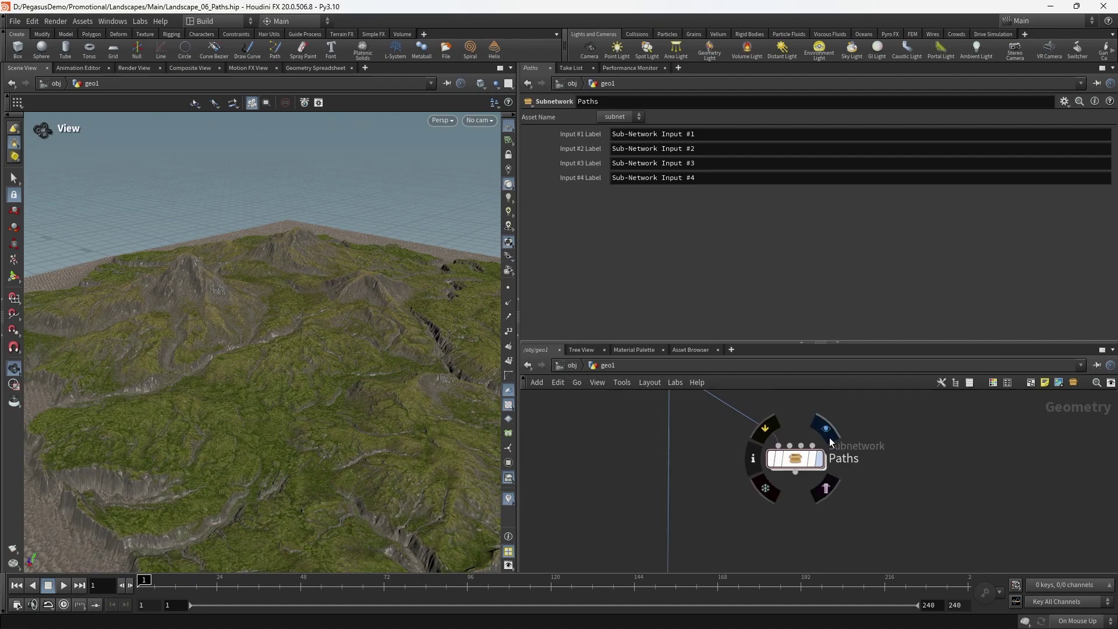
pyautogui.click(829, 433)
# - Display the heightfield layer node above the final file cache and examine its terrain result
pyautogui.scroll(-7, 897, 443)
pyautogui.moveTo(902, 438); pyautogui.dragTo(865, 515, button='middle')
pyautogui.moveTo(877, 477); pyautogui.dragTo(874, 399, button='middle')
pyautogui.scroll(6, 805, 565)
pyautogui.moveTo(804, 564); pyautogui.dragTo(783, 484, button='middle')
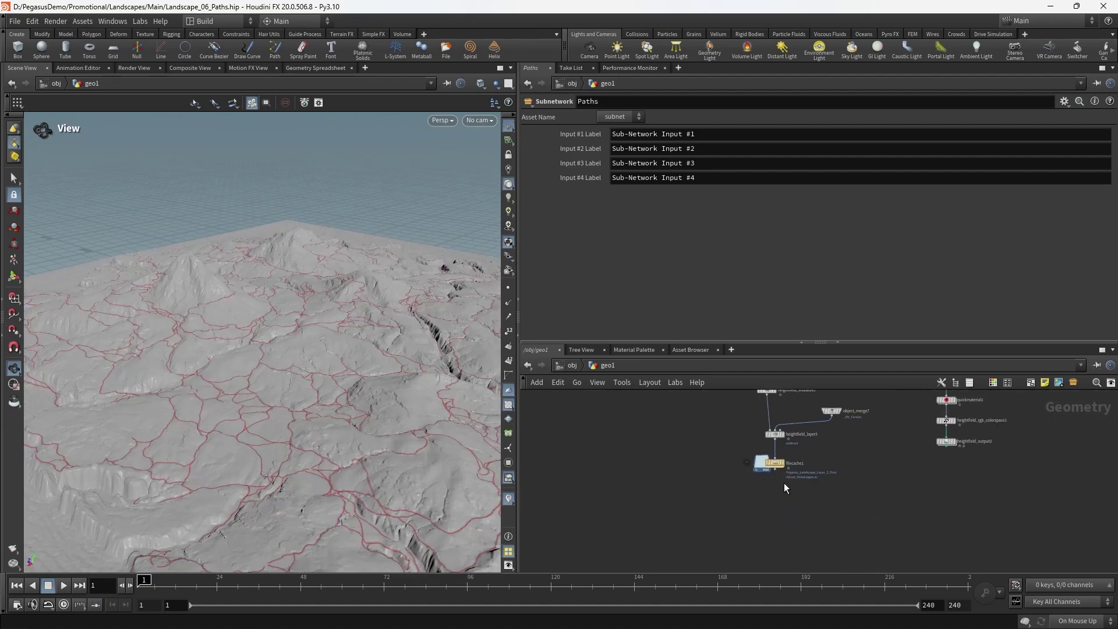
pyautogui.scroll(2, 766, 434)
pyautogui.moveTo(766, 434); pyautogui.dragTo(762, 473, button='middle')
pyautogui.scroll(1, 762, 472)
pyautogui.click(793, 476)
pyautogui.moveTo(344, 443)
pyautogui.mouseDown()
pyautogui.moveTo(351, 402)
pyautogui.moveTo(352, 444)
pyautogui.mouseUp()
pyautogui.moveTo(351, 445); pyautogui.dragTo(382, 355, button='middle')
pyautogui.moveTo(373, 381); pyautogui.dragTo(355, 326)
# - Display the Paths subnetwork again and examine its trails close up and across the terrain
pyautogui.scroll(-6, 844, 497)
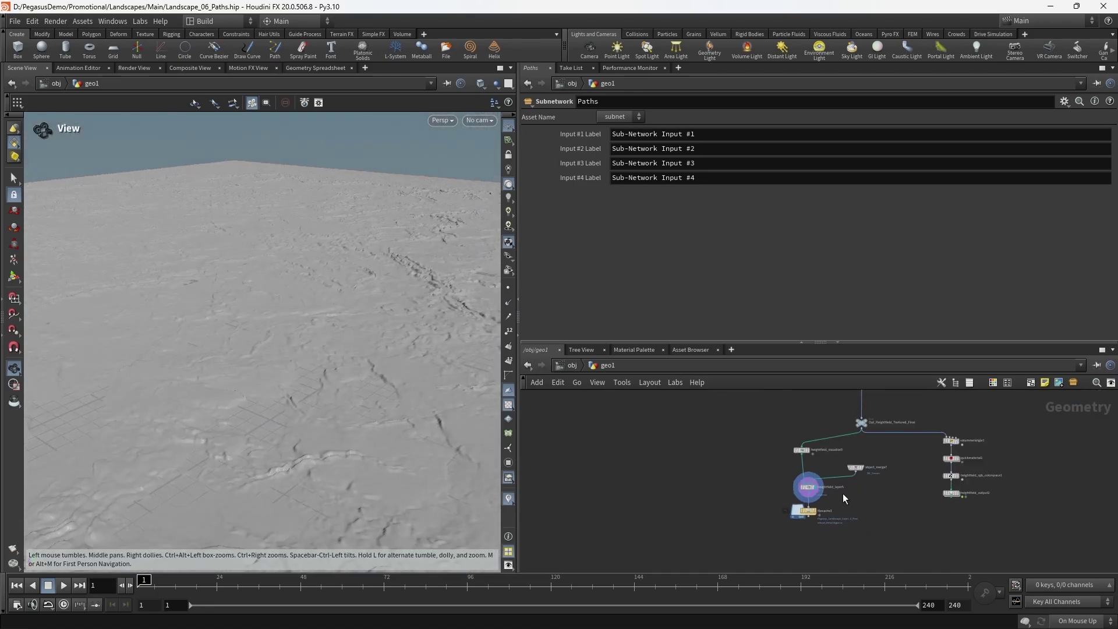
pyautogui.moveTo(925, 414); pyautogui.dragTo(877, 574, button='middle')
pyautogui.scroll(6, 824, 504)
pyautogui.click(861, 464)
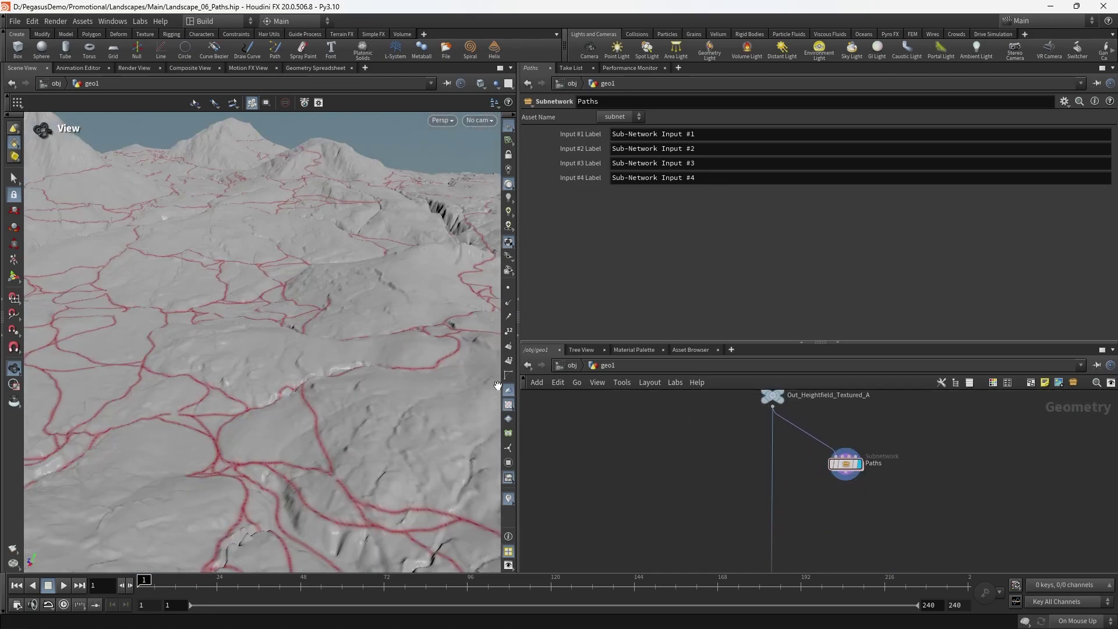
pyautogui.moveTo(407, 402); pyautogui.dragTo(280, 374)
pyautogui.scroll(2, 848, 467)
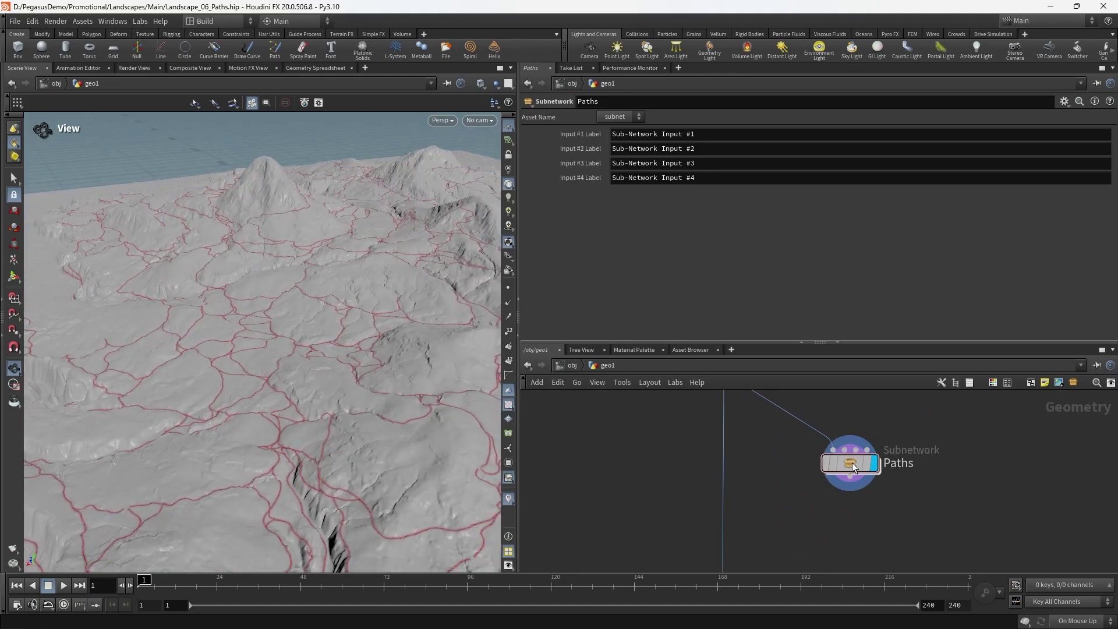
# - Inside the Paths subnetwork, add a HeightField Layer node beside the connection from animal_trails_cache to output0
pyautogui.doubleClick(848, 465)
pyautogui.moveTo(787, 522); pyautogui.dragTo(771, 411, button='middle')
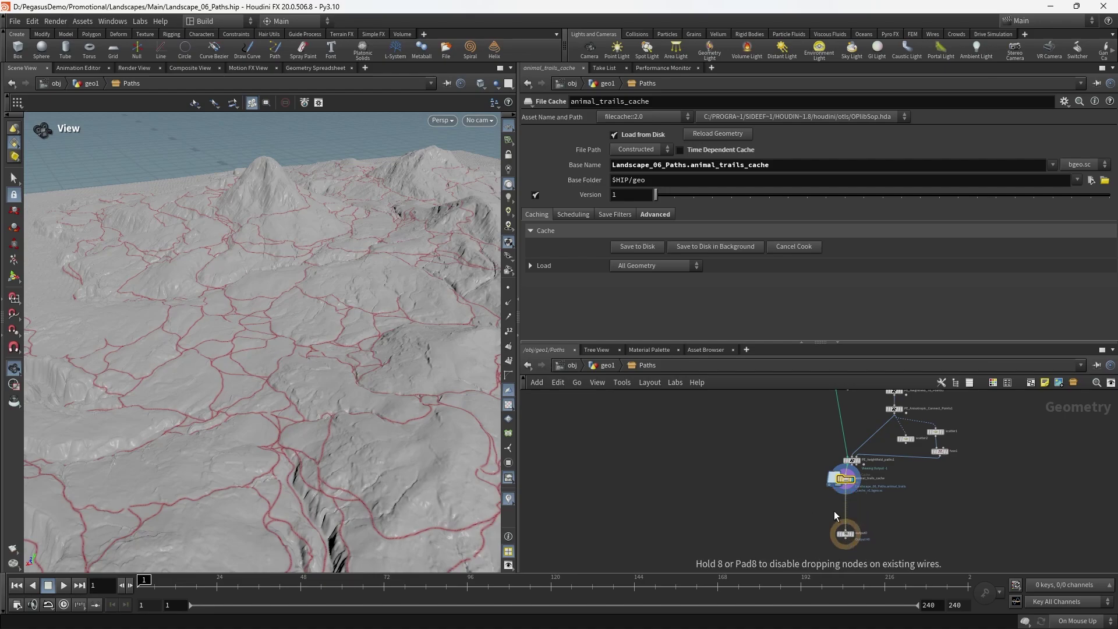
pyautogui.press('Tab')
pyautogui.write('hf')
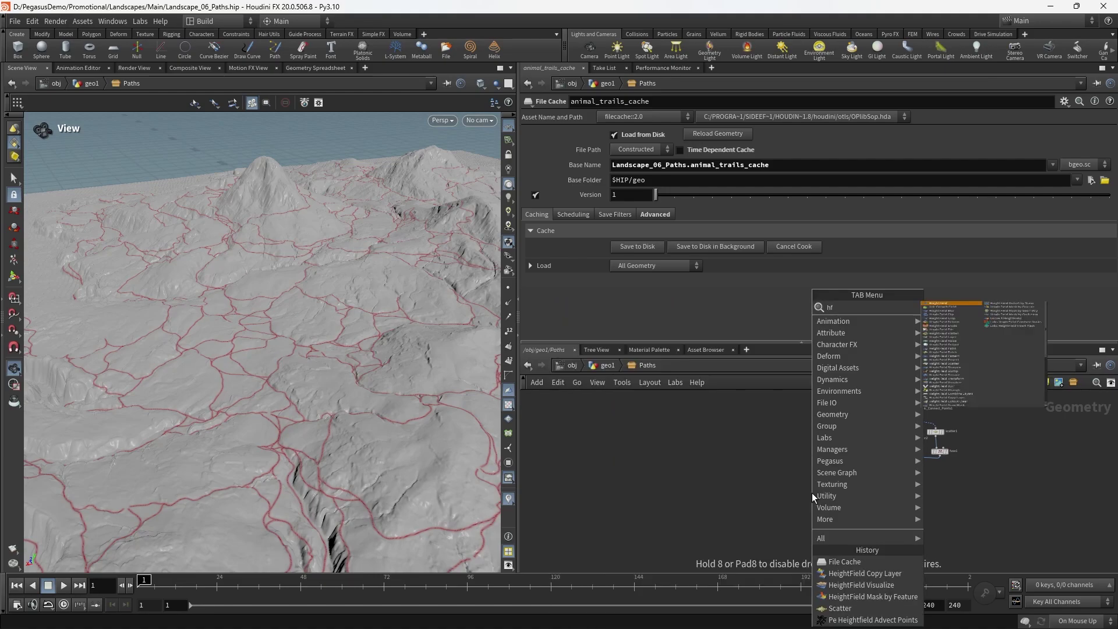
pyautogui.write('layer')
pyautogui.press('Return')
pyautogui.click(800, 506)
pyautogui.scroll(3, 836, 491)
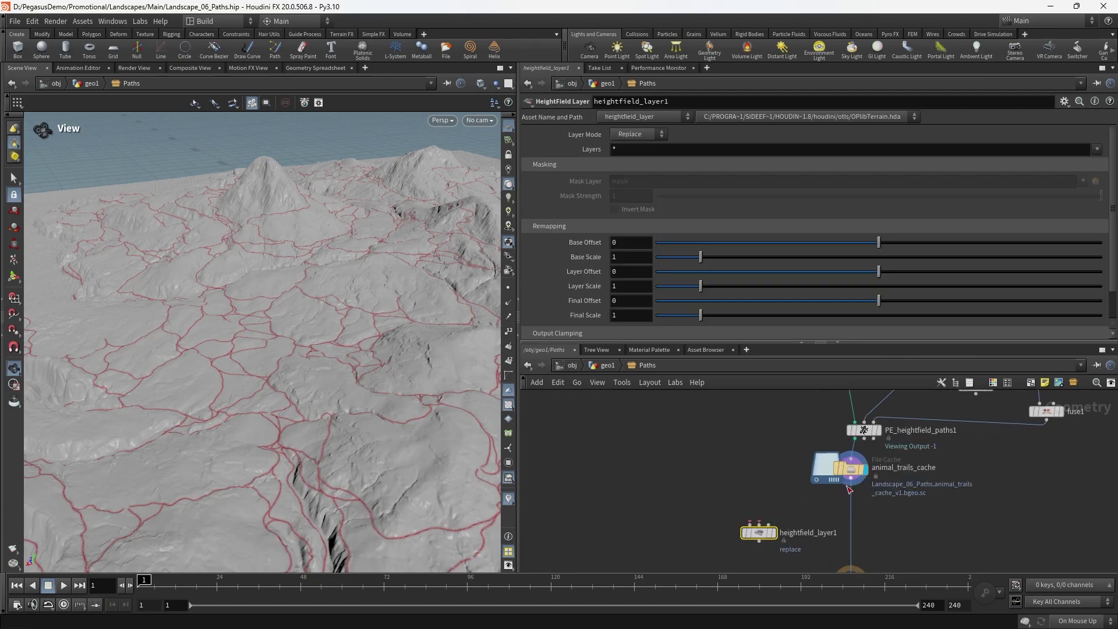
# - Wire animal_trails_cache into the first input of heightfield_layer1 and the upstream terrain into its second input
pyautogui.moveTo(848, 488); pyautogui.dragTo(769, 502)
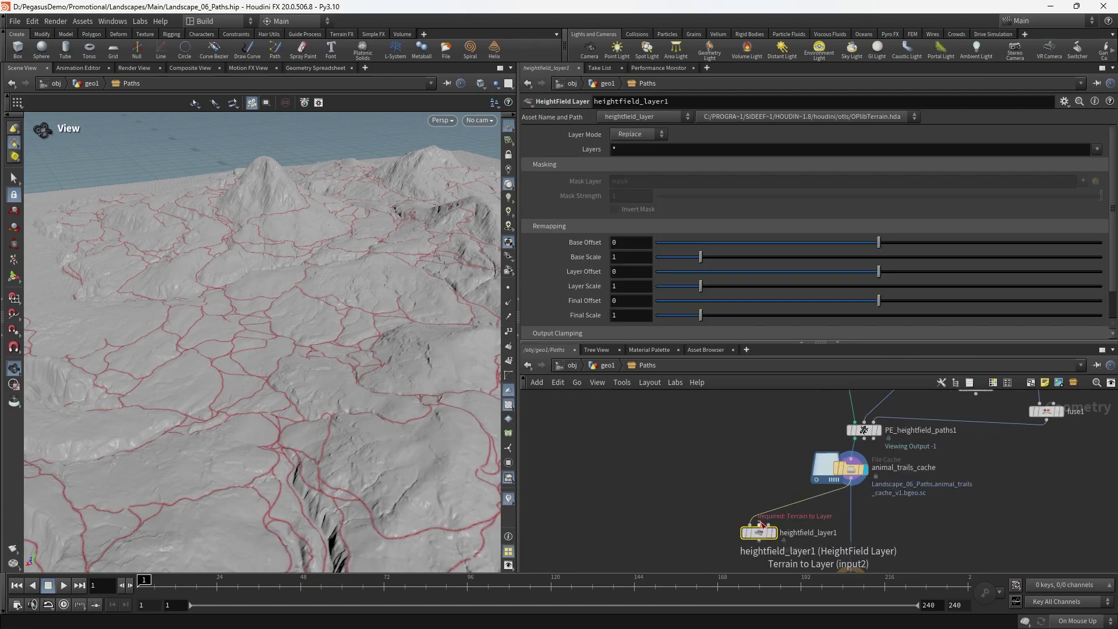
pyautogui.click(759, 525)
pyautogui.scroll(-3, 759, 525)
pyautogui.moveTo(762, 486)
pyautogui.mouseDown(button='middle')
pyautogui.moveTo(764, 557)
pyautogui.moveTo(758, 473)
pyautogui.mouseUp(button='middle')
pyautogui.click(727, 418)
pyautogui.scroll(3, 759, 518)
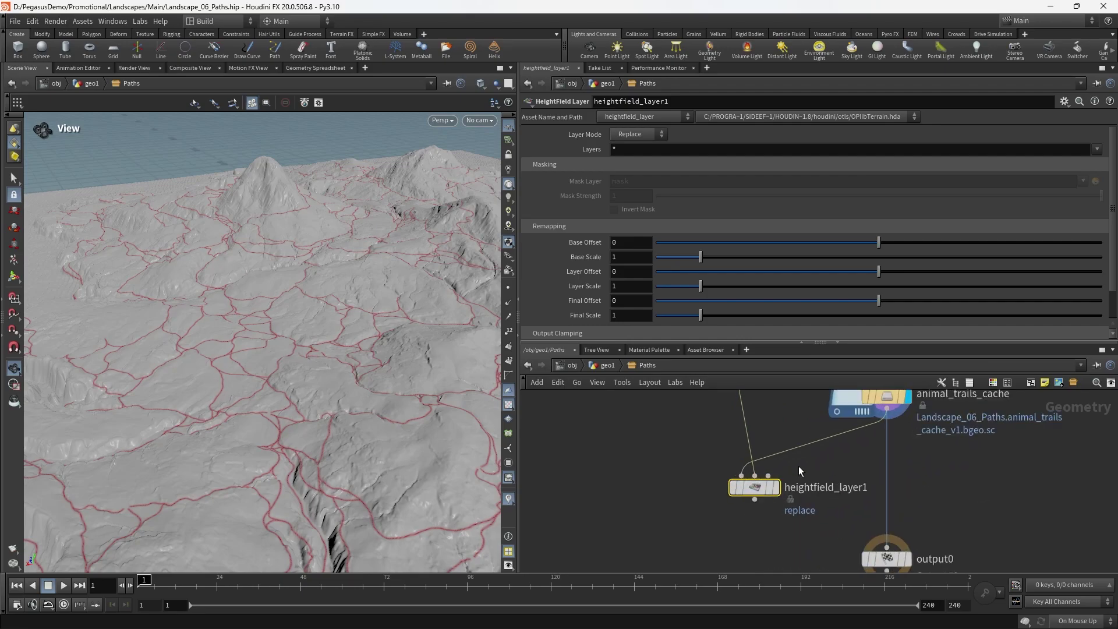
# - Set heightfield_layer1's Layer Mode to Add, display the node, and restrict its Layers to height
pyautogui.click(641, 157)
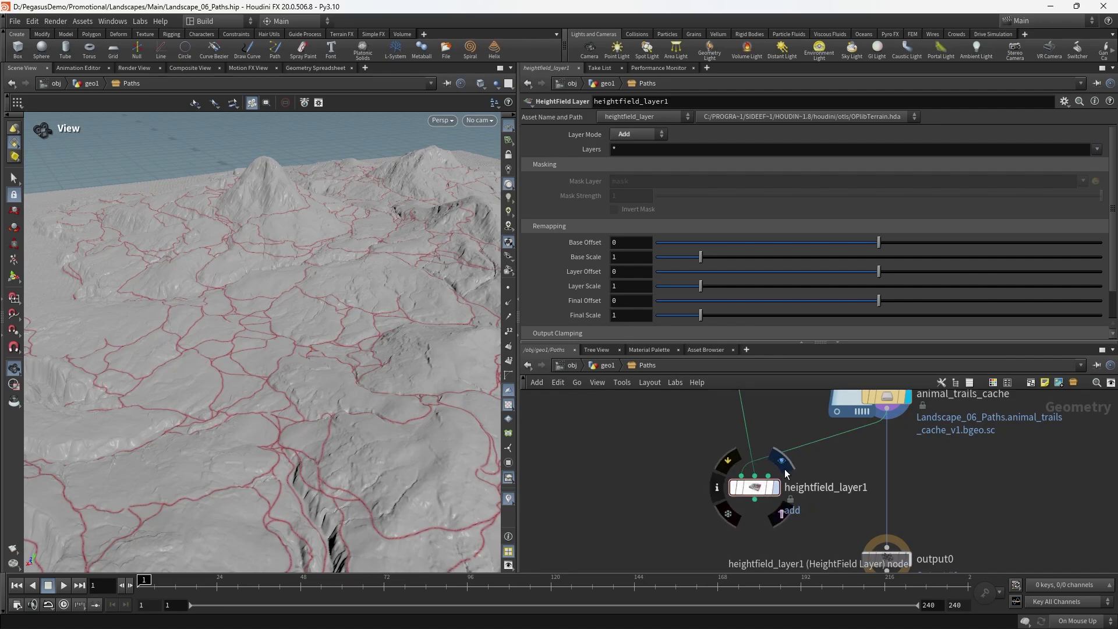
pyautogui.click(783, 464)
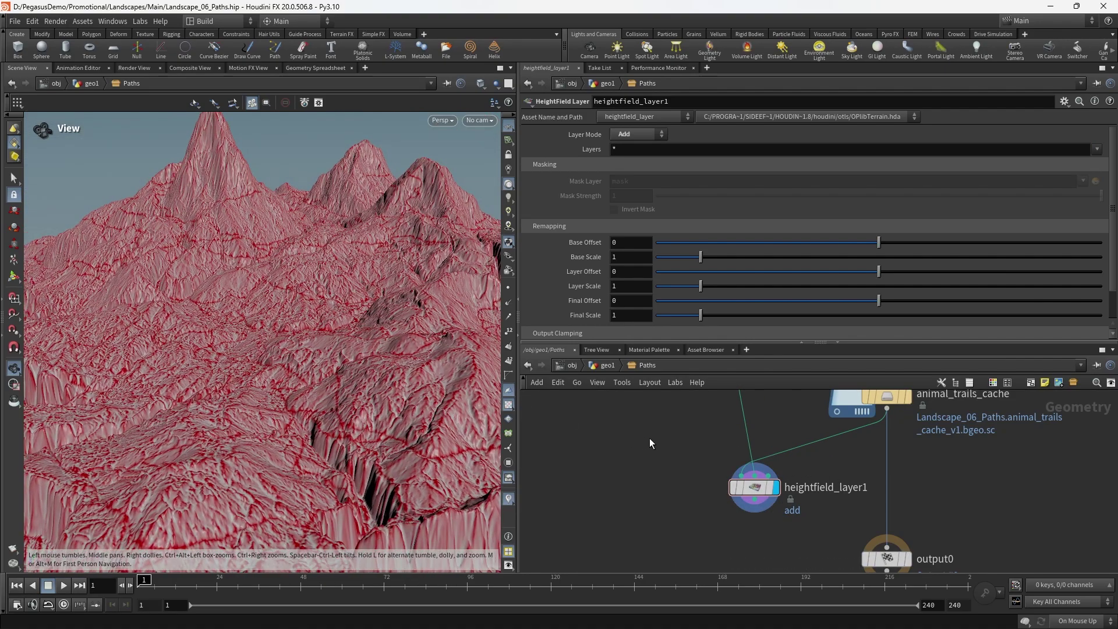
pyautogui.write('height')
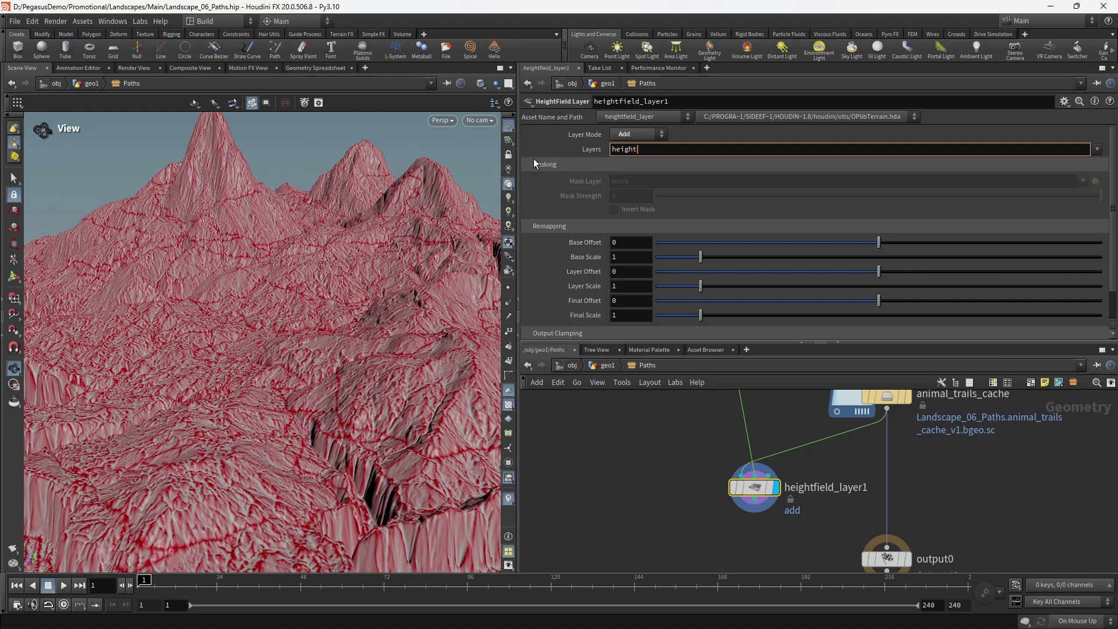
pyautogui.press('Return')
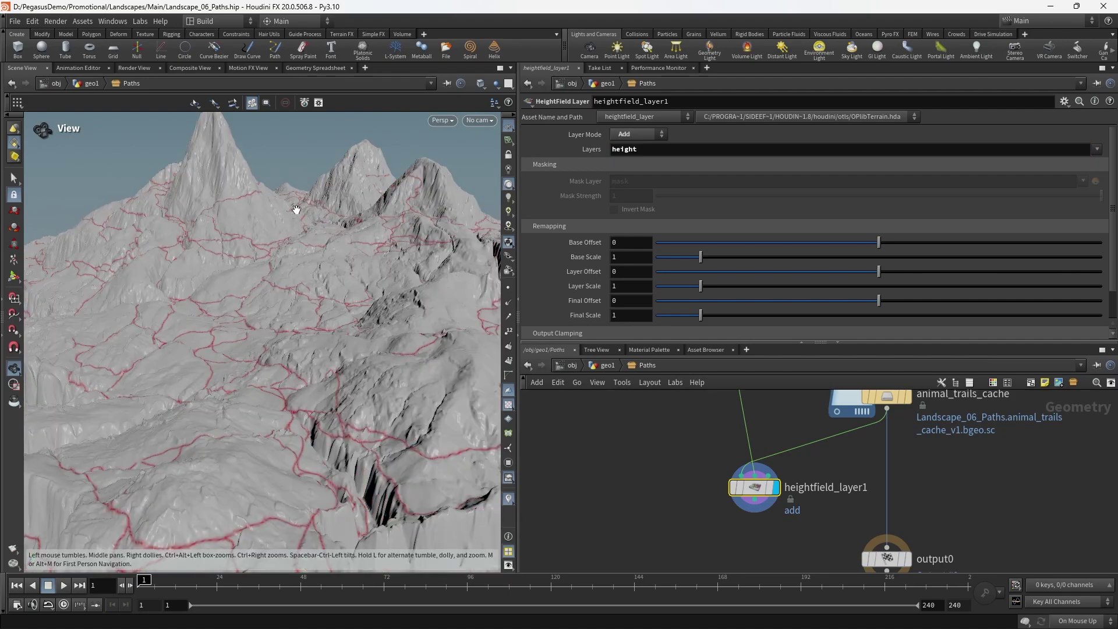
pyautogui.moveTo(299, 211); pyautogui.dragTo(292, 270)
pyautogui.scroll(-5, 292, 270)
pyautogui.moveTo(831, 460); pyautogui.dragTo(824, 467, button='middle')
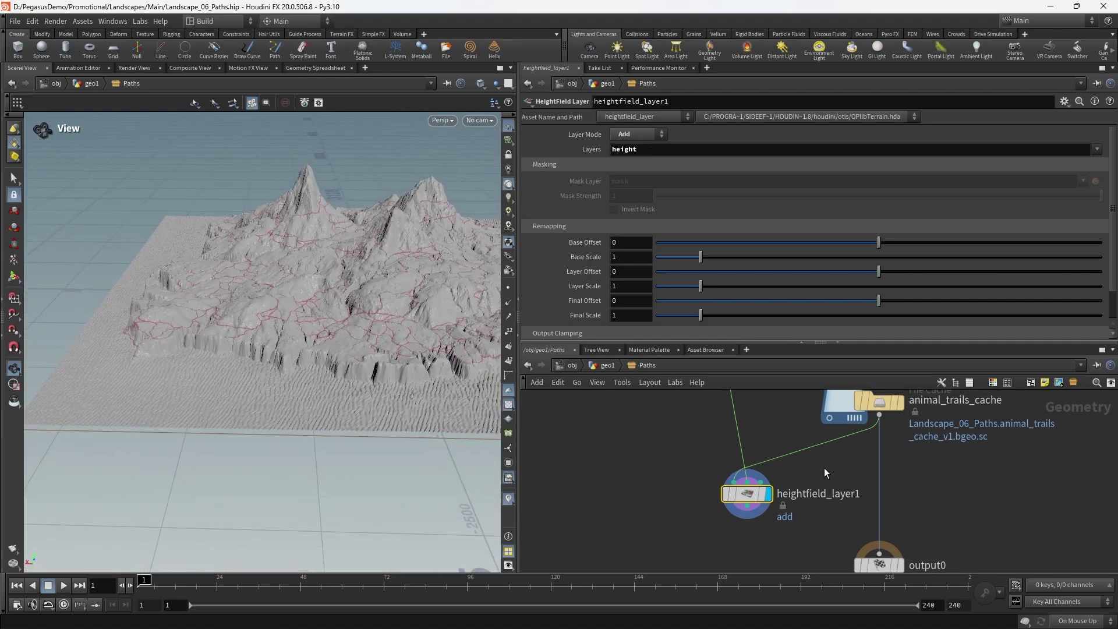
# - Switch heightfield_layer1's Layer Mode to Subtract and examine the resulting height difference along the trails
pyautogui.click(642, 173)
pyautogui.moveTo(362, 279)
pyautogui.mouseDown()
pyautogui.moveTo(339, 320)
pyautogui.moveTo(369, 275)
pyautogui.mouseUp()
pyautogui.scroll(8, 328, 319)
pyautogui.scroll(3, 323, 376)
pyautogui.scroll(3, 323, 377)
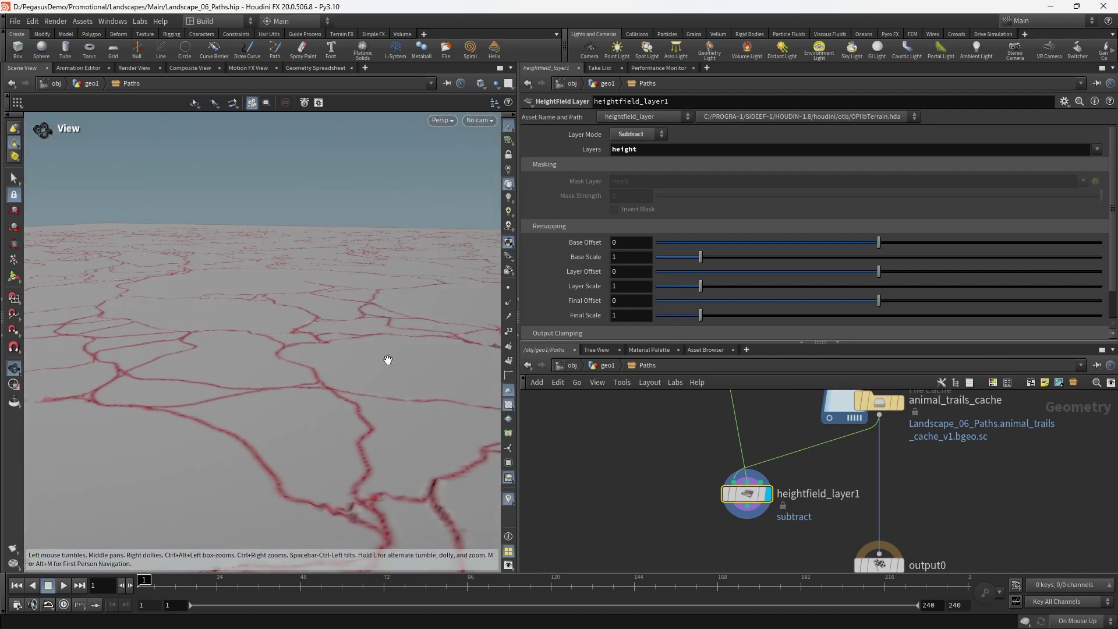
pyautogui.moveTo(327, 327); pyautogui.dragTo(294, 285)
pyautogui.scroll(-3, 908, 496)
pyautogui.scroll(3, 905, 527)
pyautogui.moveTo(904, 529); pyautogui.dragTo(838, 491, button='middle')
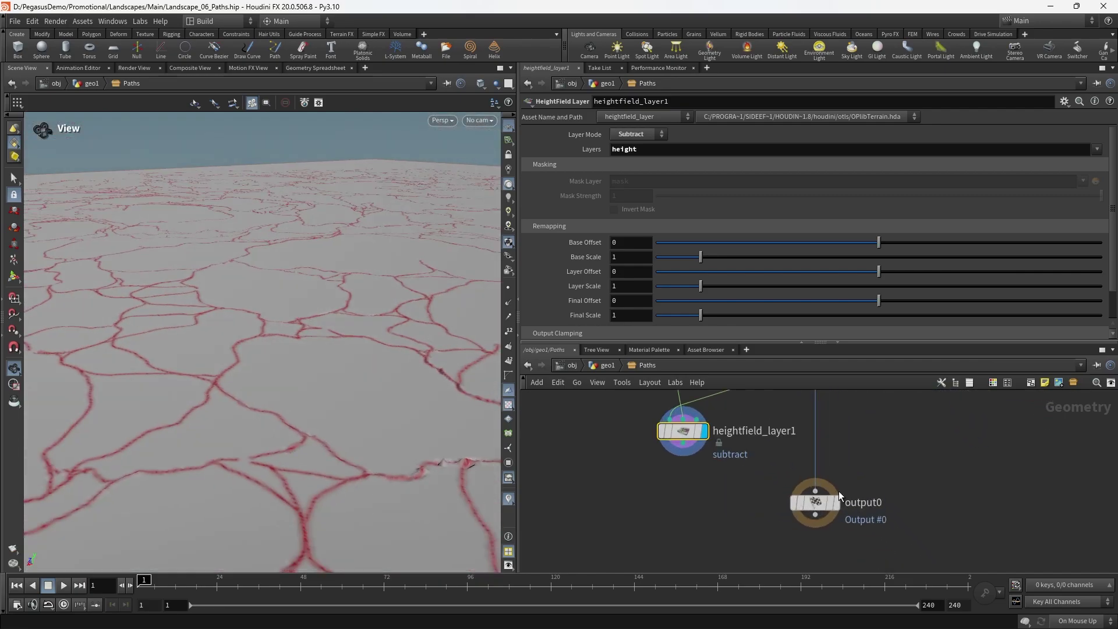
# - Route heightfield_layer1 into output0 inside Paths, and add a HeightField Layer node below the Paths subnetwork in geo1
pyautogui.moveTo(839, 491); pyautogui.dragTo(706, 495)
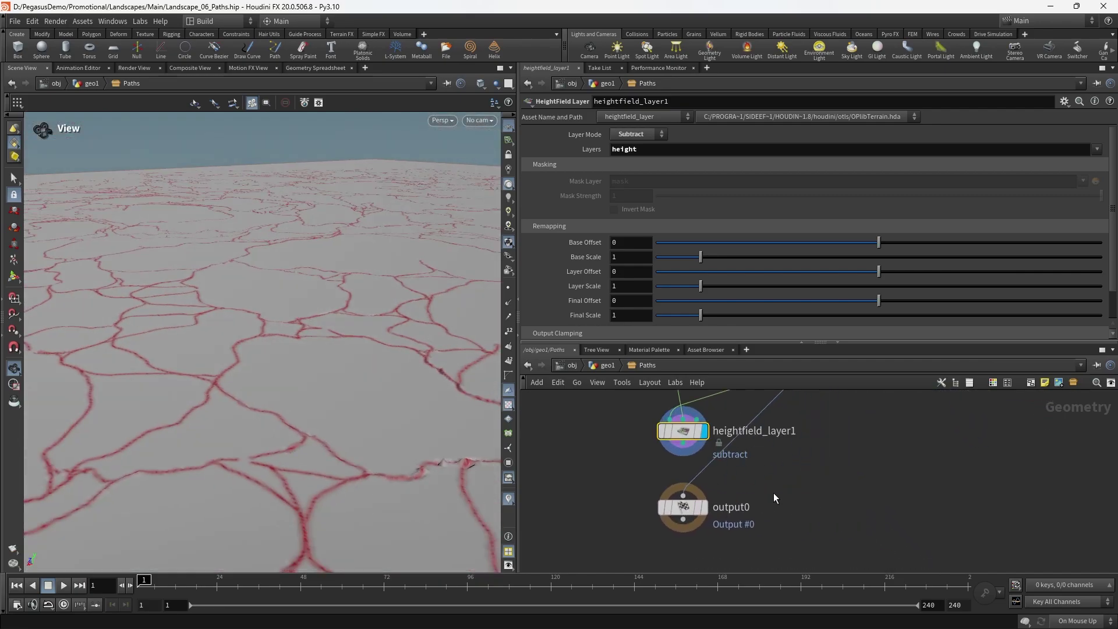
pyautogui.click(611, 367)
pyautogui.press('Tab')
pyautogui.write('hf')
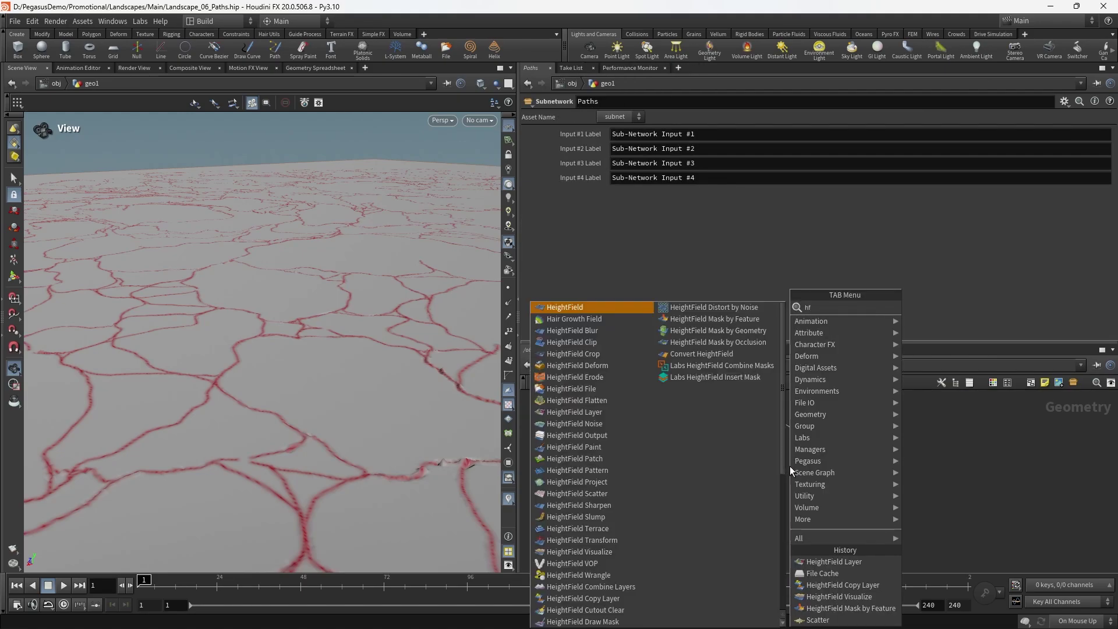
pyautogui.write('lay')
pyautogui.press('Return')
pyautogui.click(773, 493)
pyautogui.scroll(2, 760, 460)
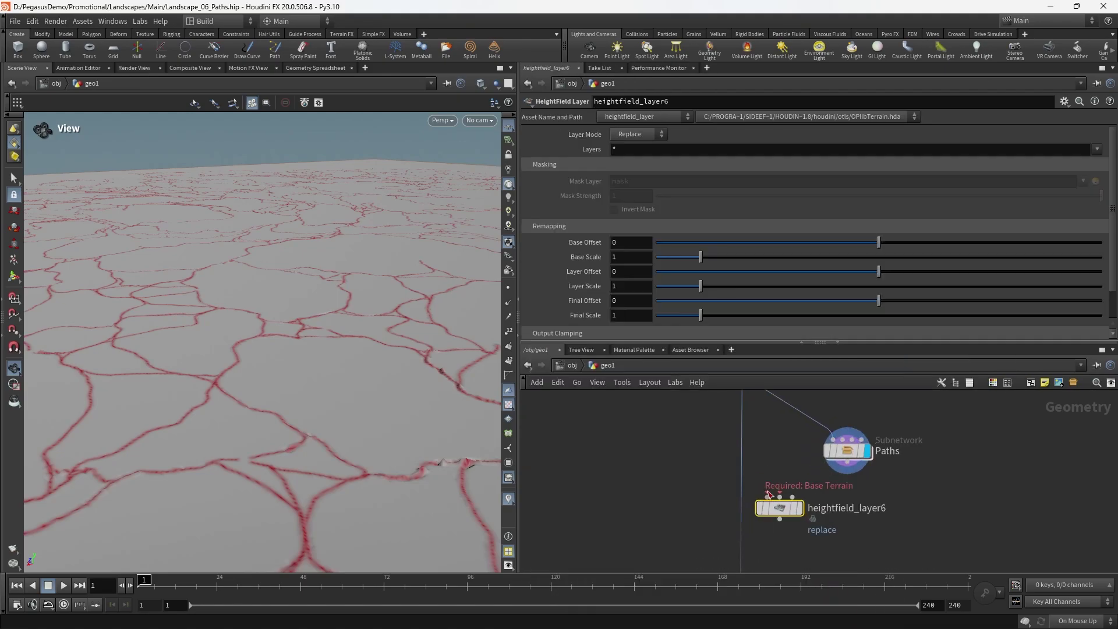
# - Wire Out_Heightfield_Textured_A and Paths into the new layer node, set Layer Mode to Add and restrict Layers to height
pyautogui.click(769, 495)
pyautogui.click(754, 393)
pyautogui.click(792, 495)
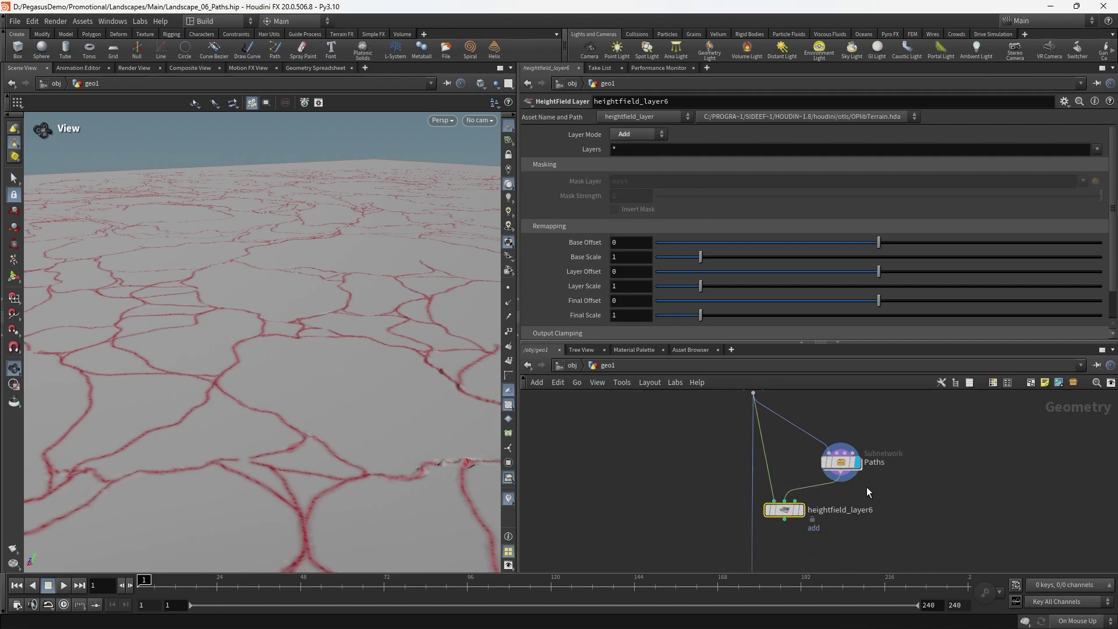
pyautogui.moveTo(866, 486); pyautogui.dragTo(873, 449, button='middle')
pyautogui.write('ight')
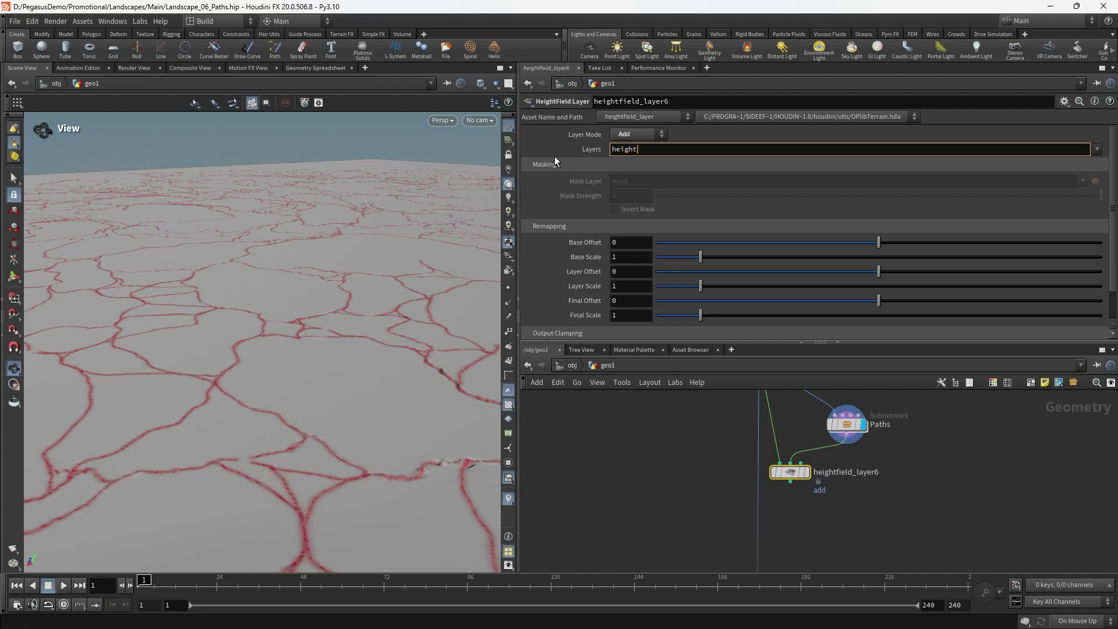
pyautogui.press('Return')
pyautogui.scroll(2, 760, 431)
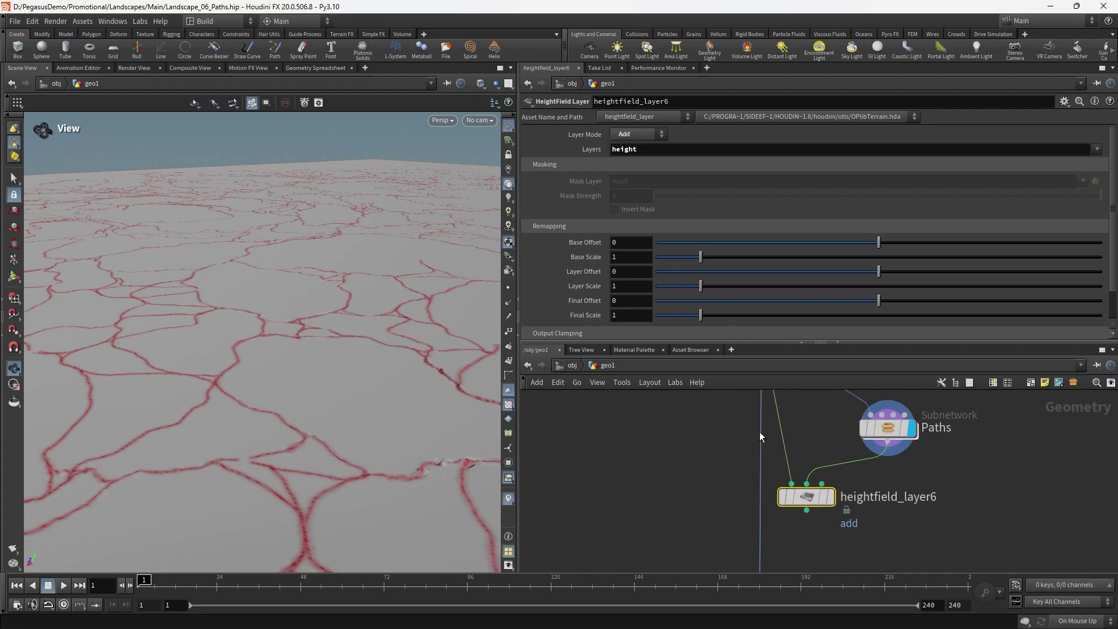
# - Display heightfield_layer6 and switch the viewport from headlight to normal scene lighting
pyautogui.click(830, 498)
pyautogui.moveTo(277, 319); pyautogui.dragTo(372, 265)
pyautogui.click(508, 198)
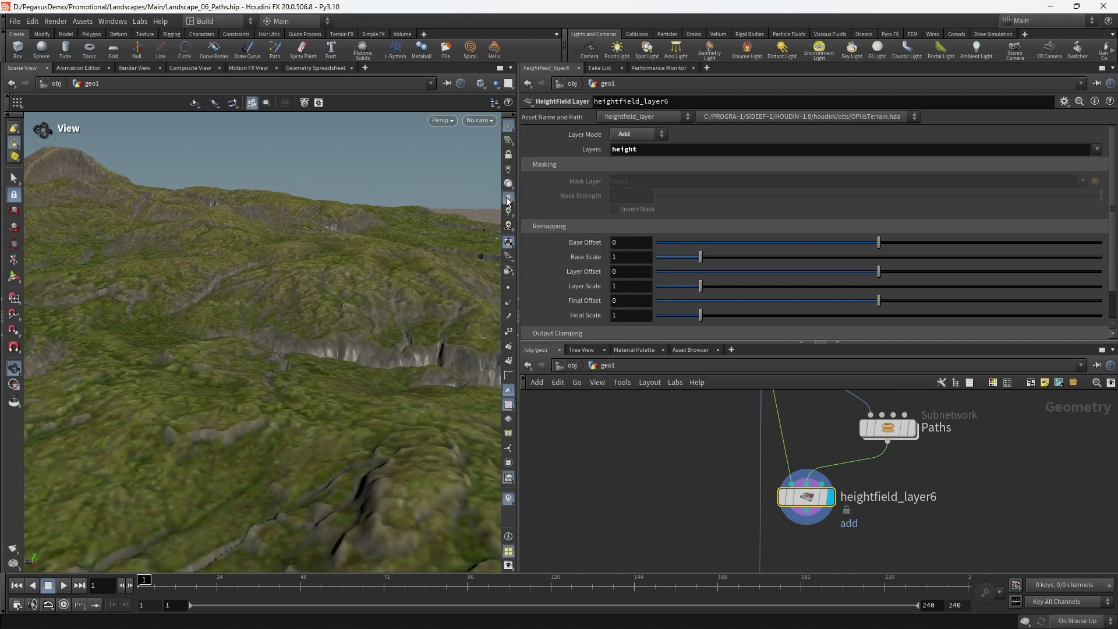
pyautogui.moveTo(345, 308); pyautogui.dragTo(492, 353)
pyautogui.scroll(-2, 708, 495)
# - Compare the terrain with and without trails by alternately displaying Out_Heightfield_Textured_A and heightfield_layer6
pyautogui.moveTo(710, 495); pyautogui.dragTo(714, 558, button='middle')
pyautogui.click(771, 410)
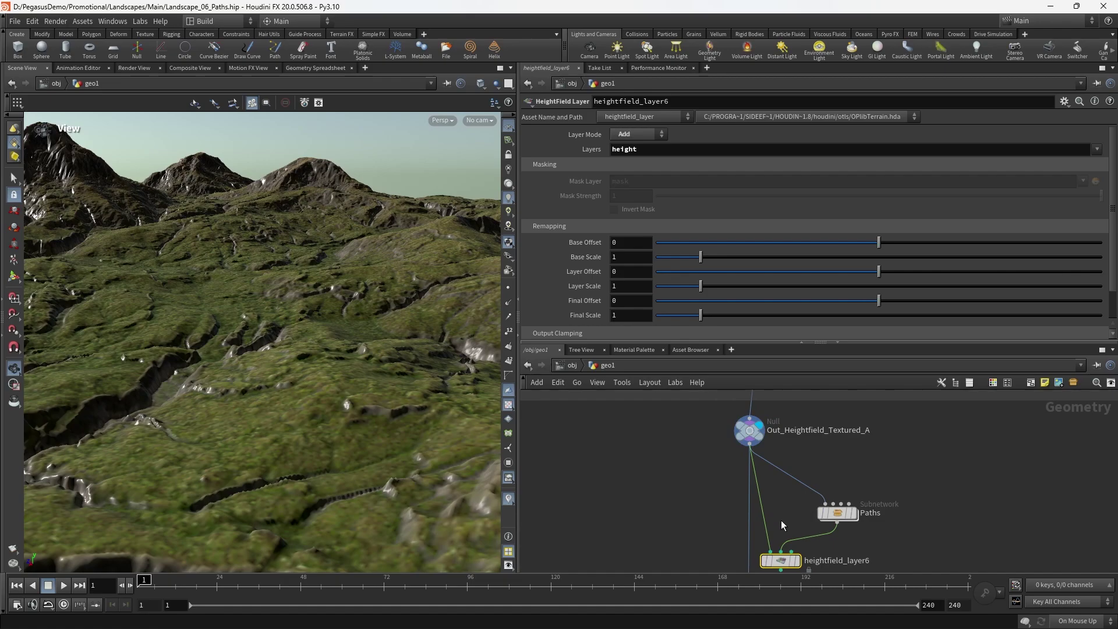
pyautogui.click(804, 542)
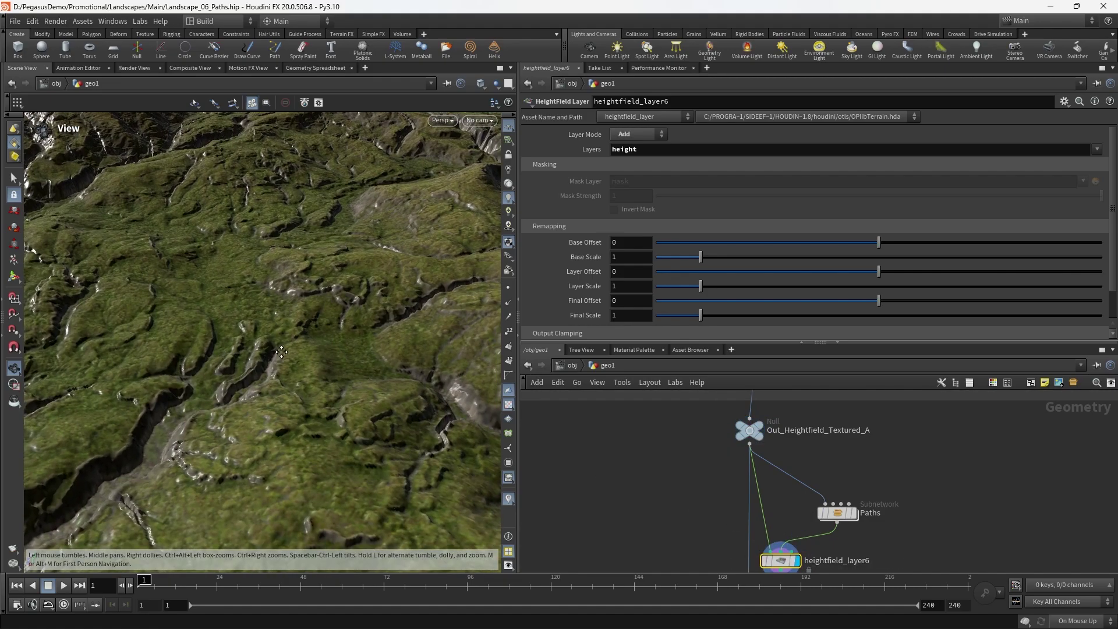
pyautogui.moveTo(349, 268); pyautogui.dragTo(398, 292)
pyautogui.moveTo(709, 480); pyautogui.dragTo(703, 507, button='middle')
pyautogui.moveTo(754, 459)
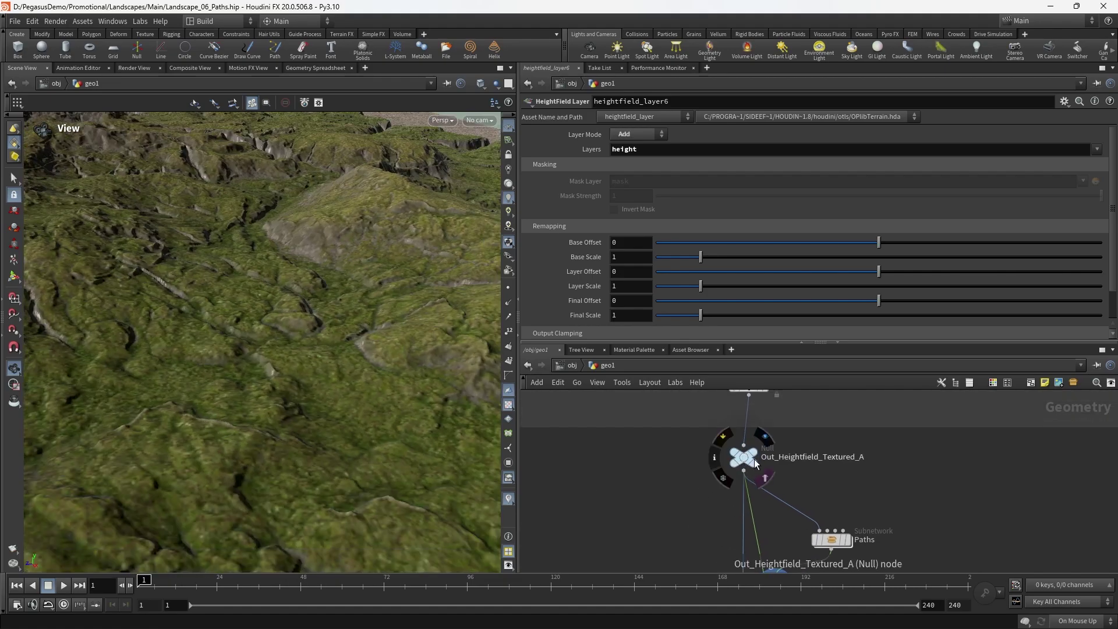
pyautogui.click(766, 439)
pyautogui.moveTo(838, 489); pyautogui.dragTo(813, 428, button='middle')
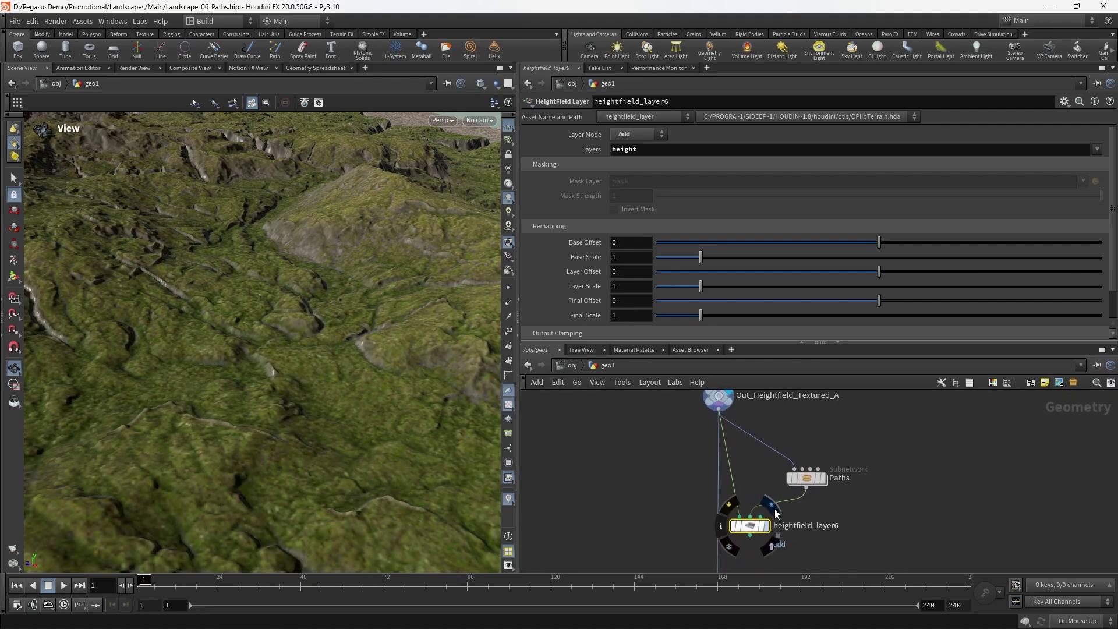
pyautogui.click(774, 506)
pyautogui.moveTo(294, 371); pyautogui.dragTo(175, 302)
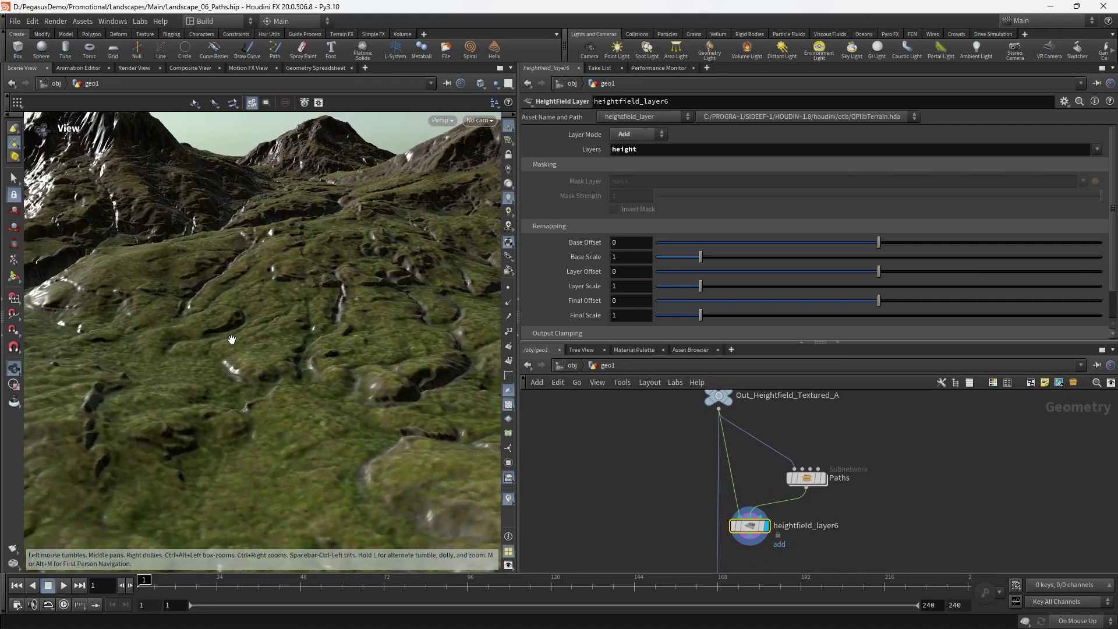
pyautogui.moveTo(672, 460)
pyautogui.mouseDown(button='middle')
pyautogui.moveTo(686, 515)
pyautogui.moveTo(681, 457)
pyautogui.mouseUp(button='middle')
pyautogui.moveTo(741, 455)
pyautogui.click(757, 433)
pyautogui.moveTo(390, 398); pyautogui.dragTo(408, 323)
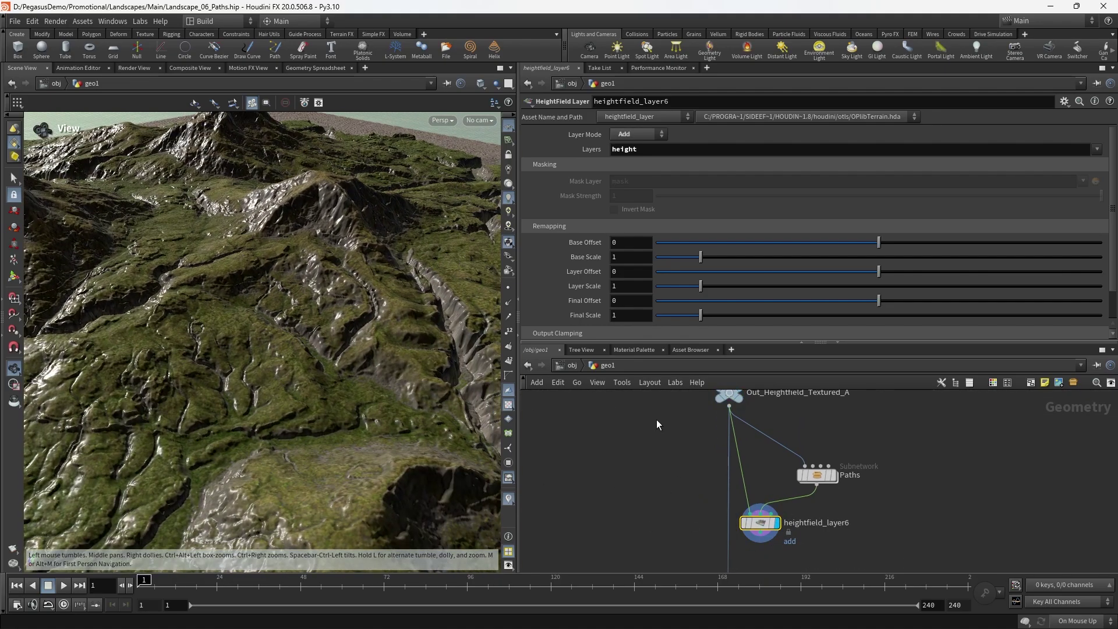
# - Examine the trails blended into heightfield_layer6's terrain from close, distant and overhead views around the mountains
pyautogui.moveTo(741, 407); pyautogui.dragTo(714, 438, button='middle')
pyautogui.moveTo(740, 556); pyautogui.dragTo(726, 508, button='middle')
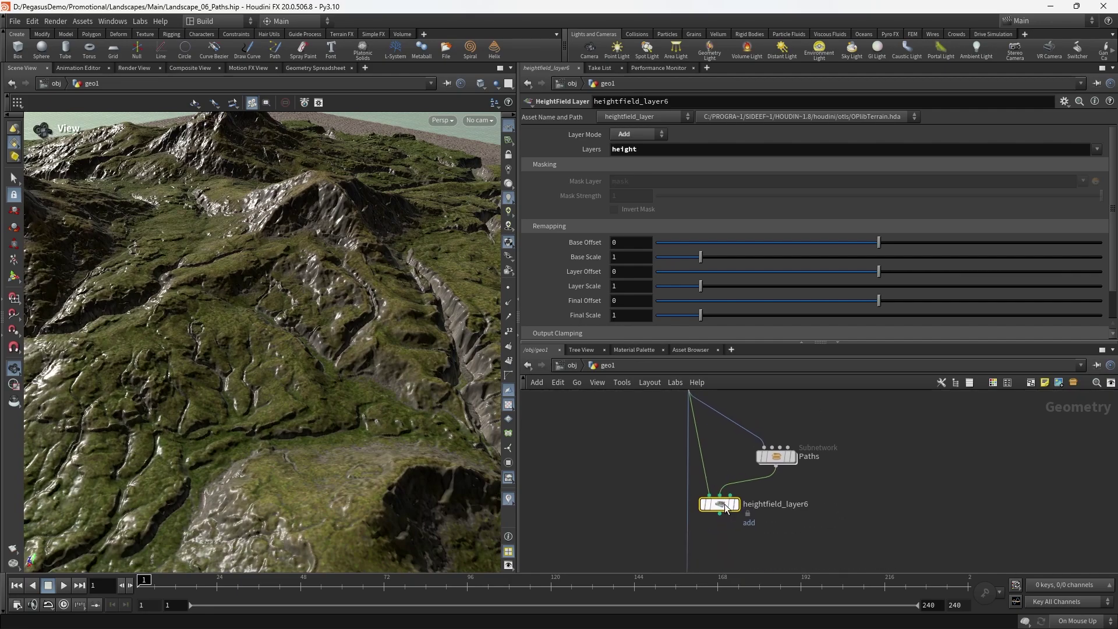
pyautogui.moveTo(341, 393); pyautogui.dragTo(354, 334)
pyautogui.moveTo(355, 334); pyautogui.dragTo(429, 336, button='right')
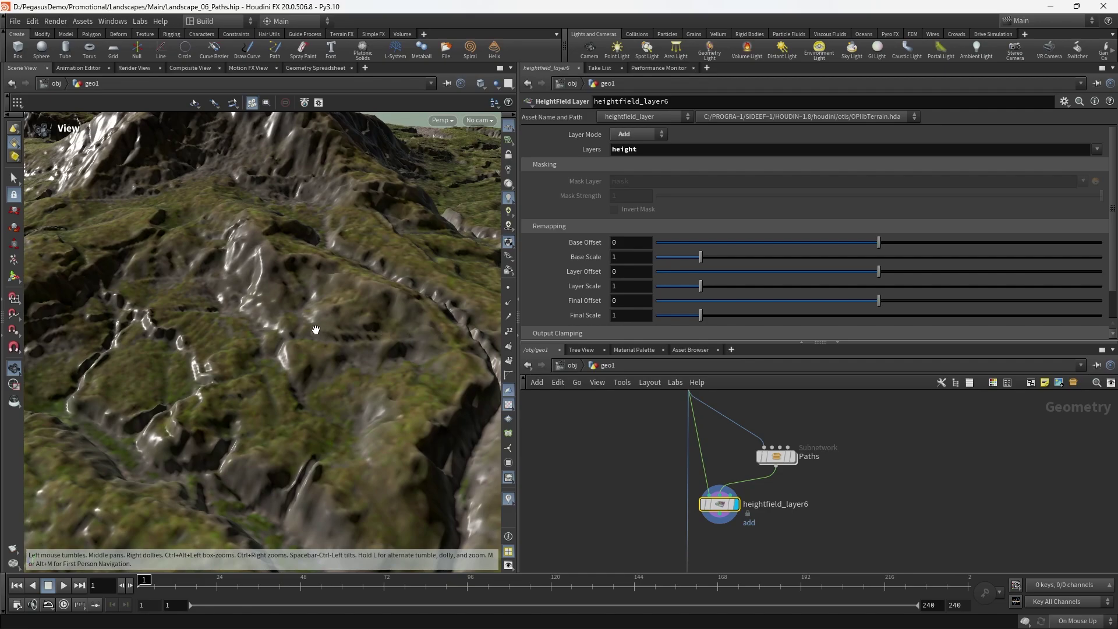
pyautogui.moveTo(301, 283); pyautogui.dragTo(190, 327, button='right')
pyautogui.moveTo(190, 326); pyautogui.dragTo(262, 326)
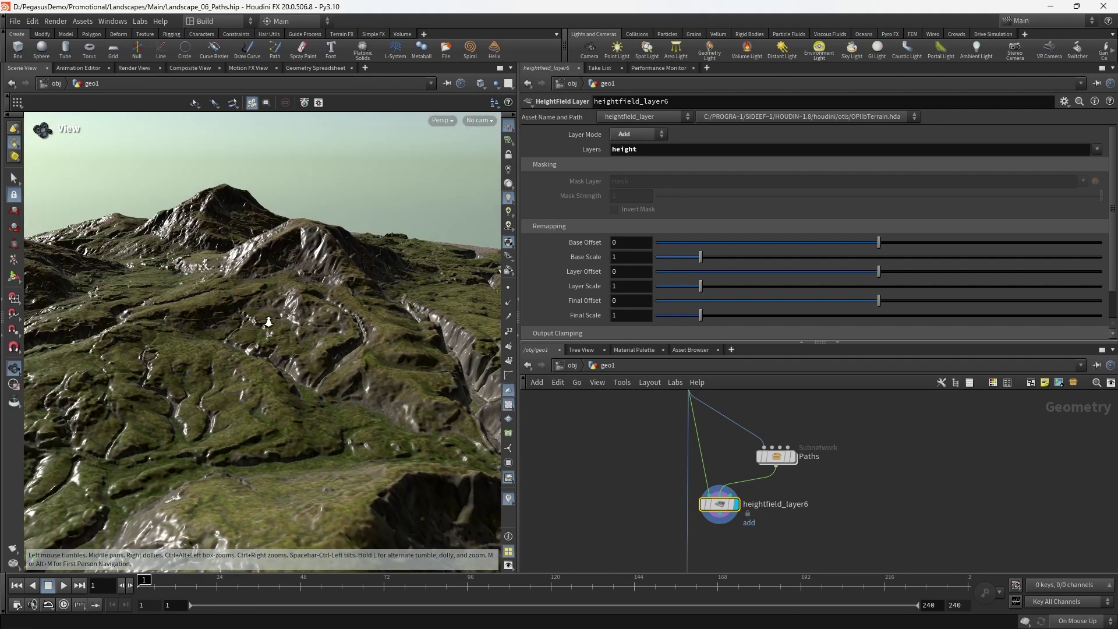
pyautogui.moveTo(262, 326); pyautogui.dragTo(318, 377, button='middle')
pyautogui.moveTo(319, 377); pyautogui.dragTo(274, 392)
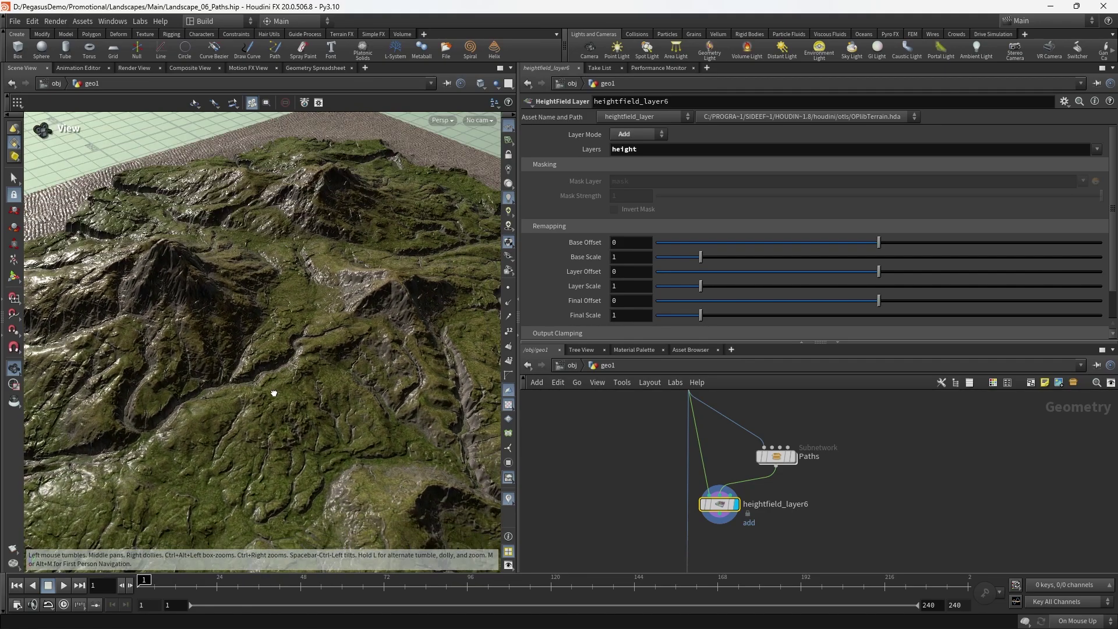
pyautogui.moveTo(280, 384); pyautogui.dragTo(312, 337, button='middle')
pyautogui.moveTo(313, 338); pyautogui.dragTo(282, 411, button='right')
pyautogui.moveTo(282, 412); pyautogui.dragTo(286, 424)
pyautogui.scroll(-3, 869, 499)
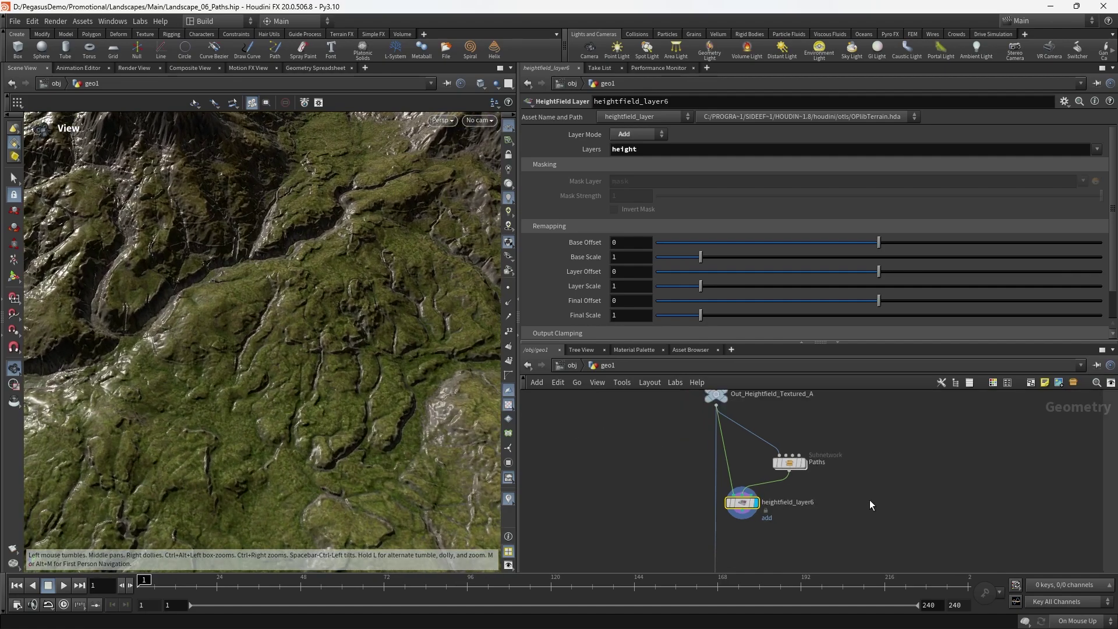
# - Enter the Paths subnetwork and display PE_heightfield_paths1 to check the trail network on the terrain
pyautogui.scroll(3, 873, 507)
pyautogui.doubleClick(767, 445)
pyautogui.scroll(-4, 822, 464)
pyautogui.moveTo(820, 464); pyautogui.dragTo(794, 519, button='middle')
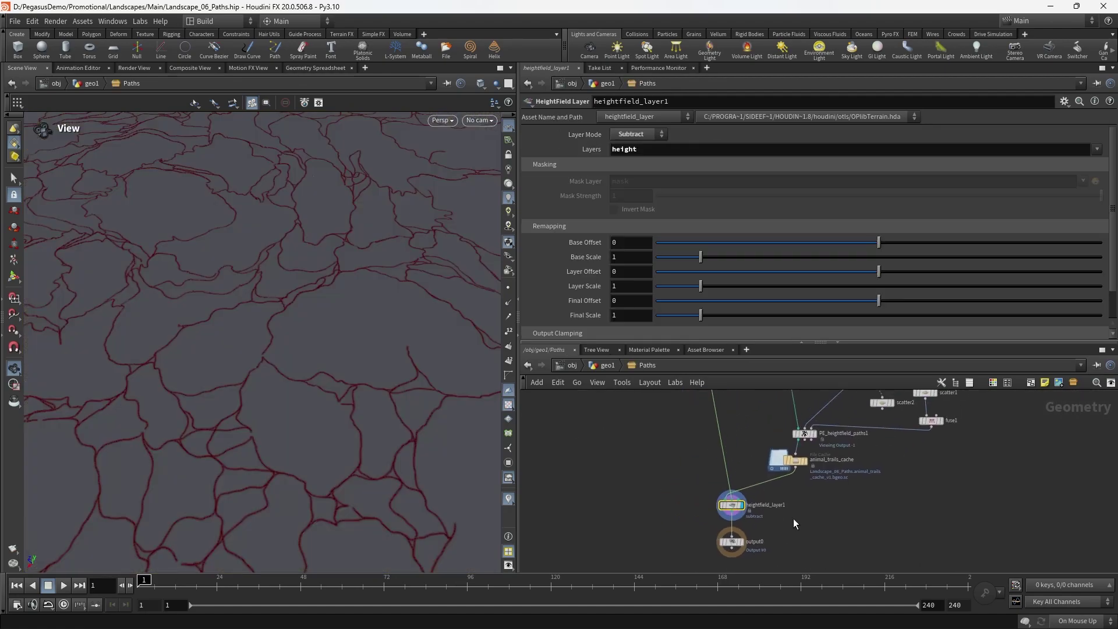
pyautogui.scroll(3, 840, 439)
pyautogui.moveTo(844, 439); pyautogui.dragTo(835, 468, button='middle')
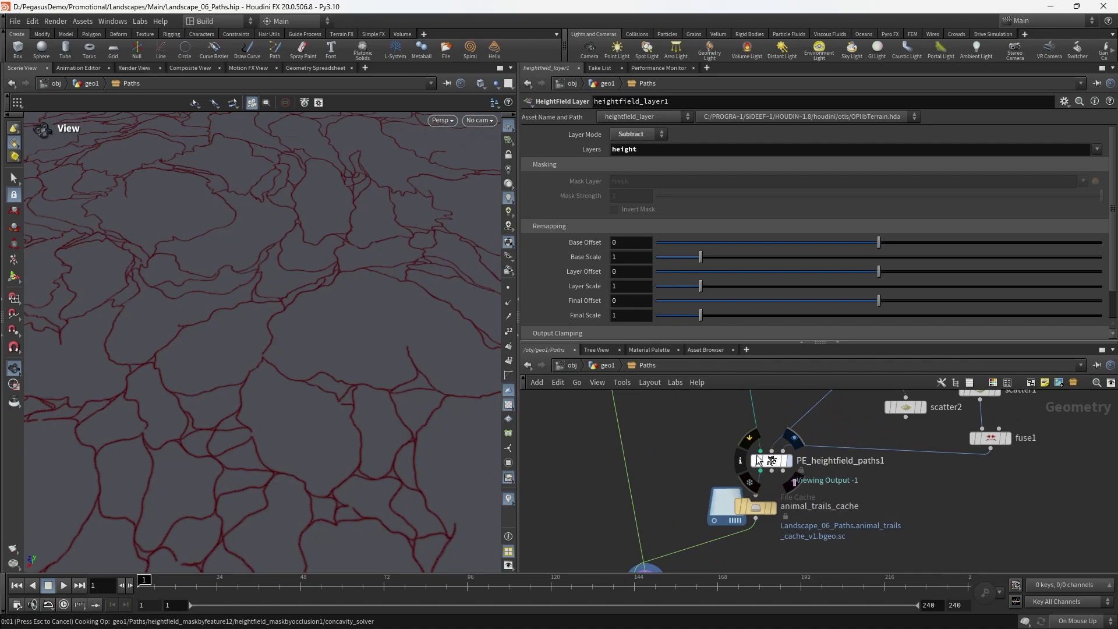
pyautogui.click(815, 482)
pyautogui.moveTo(344, 345); pyautogui.dragTo(413, 338)
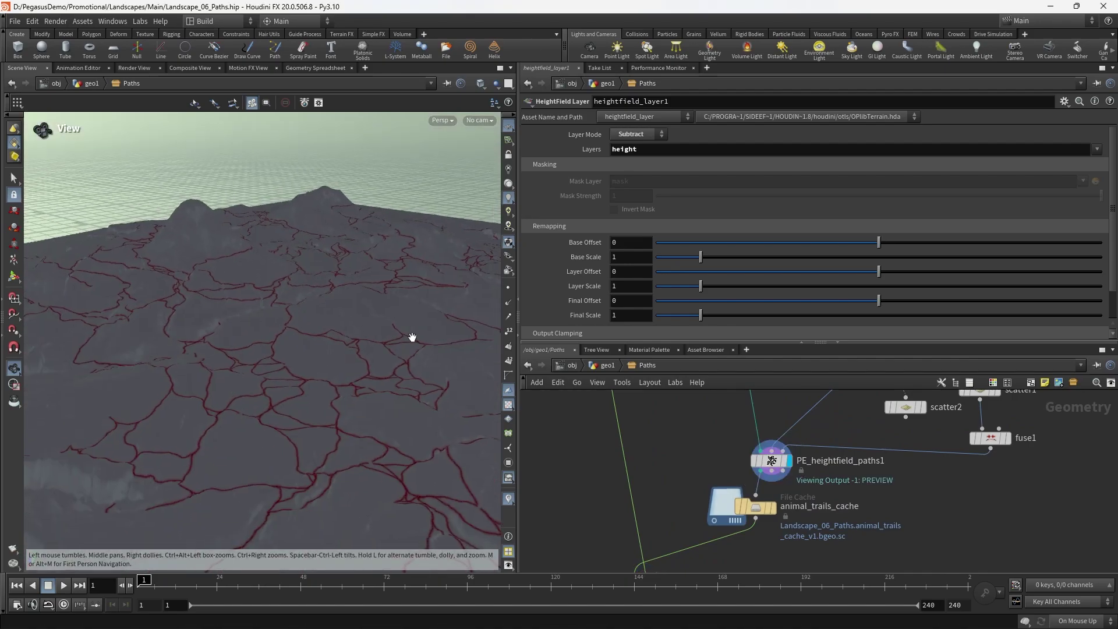
# - Select PE_heightfield_paths1 and switch the viewport back to headlight-only lighting
pyautogui.scroll(1, 851, 455)
pyautogui.click(758, 462)
pyautogui.click(510, 198)
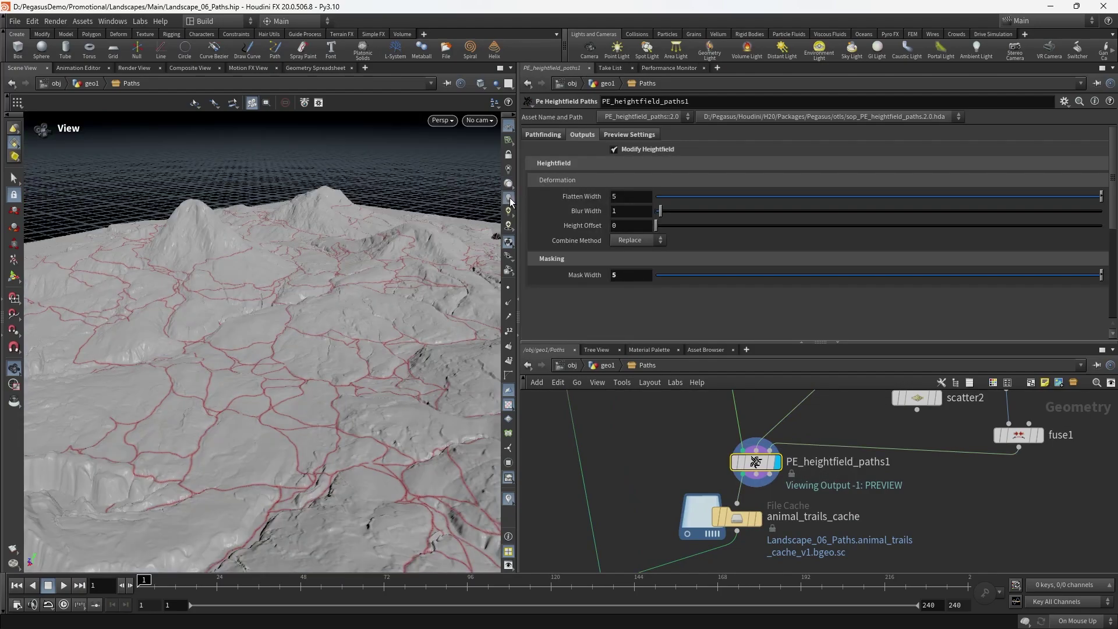
pyautogui.click(509, 201)
pyautogui.click(509, 187)
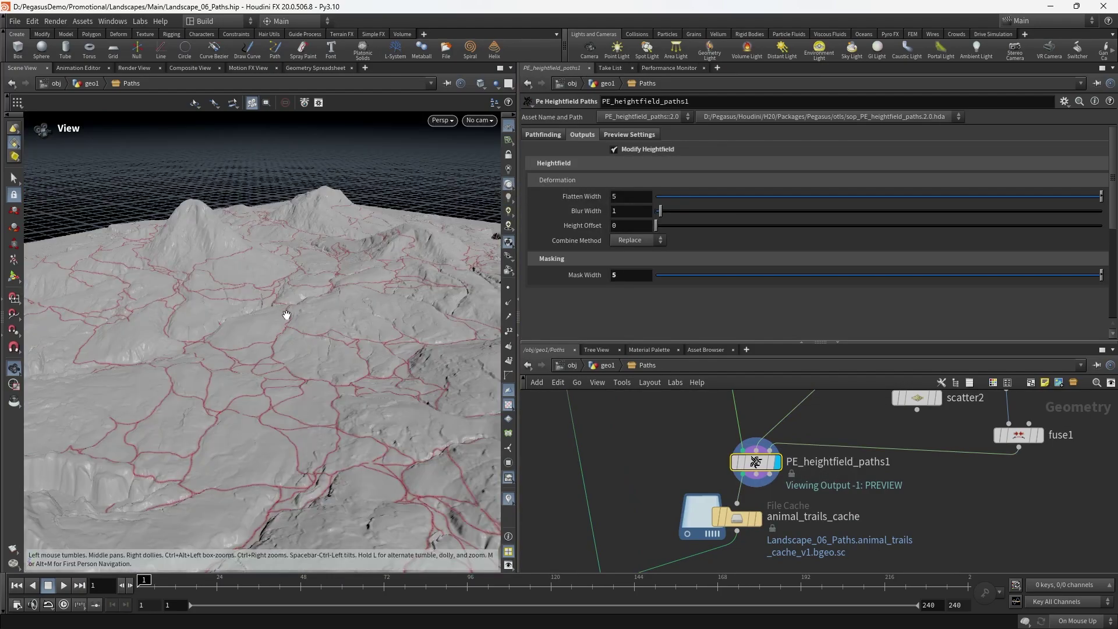
pyautogui.moveTo(284, 315); pyautogui.dragTo(367, 303)
pyautogui.scroll(1, 712, 468)
# - Change the Terrain option in PE_heightfield_paths1's preview settings to show the height without the mask overlay
pyautogui.click(645, 133)
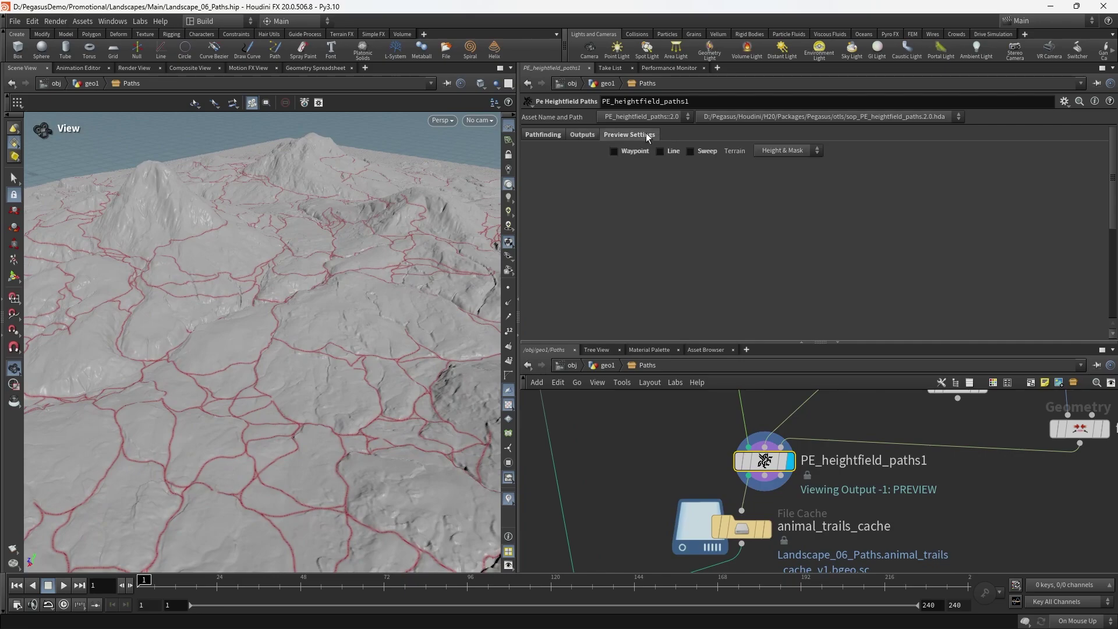
pyautogui.click(763, 151)
pyautogui.click(782, 178)
pyautogui.moveTo(376, 338)
pyautogui.mouseDown()
pyautogui.moveTo(372, 357)
pyautogui.moveTo(349, 320)
pyautogui.moveTo(389, 325)
pyautogui.mouseUp()
# - Set PE_heightfield_paths1's Flatten Width to 6 and inspect the flattened trails on the slopes
pyautogui.click(591, 134)
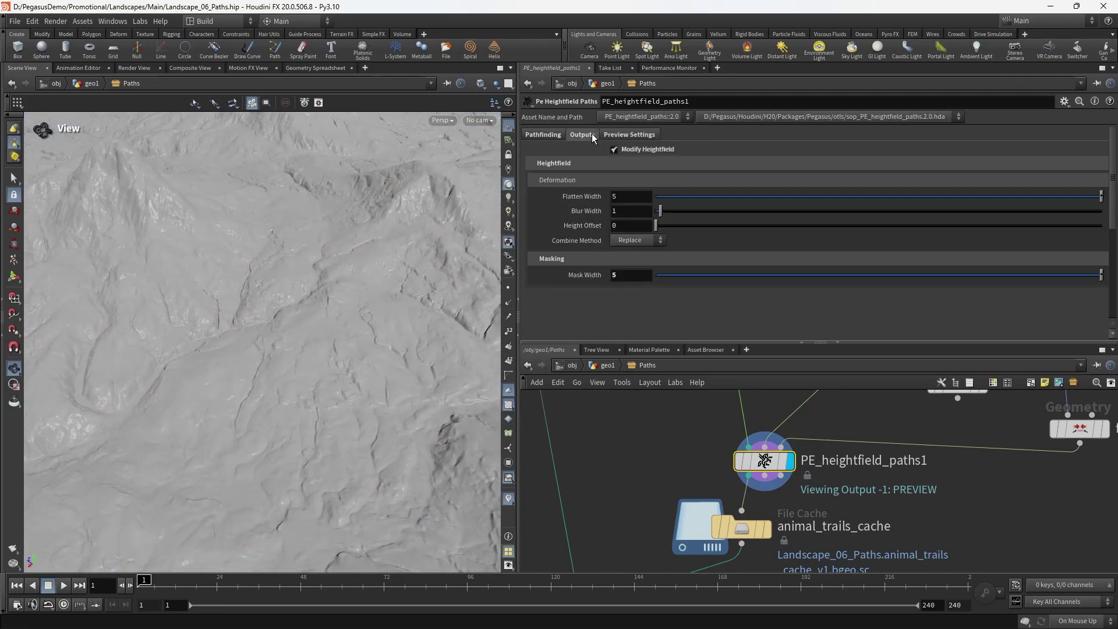
pyautogui.doubleClick(625, 202)
pyautogui.write('6')
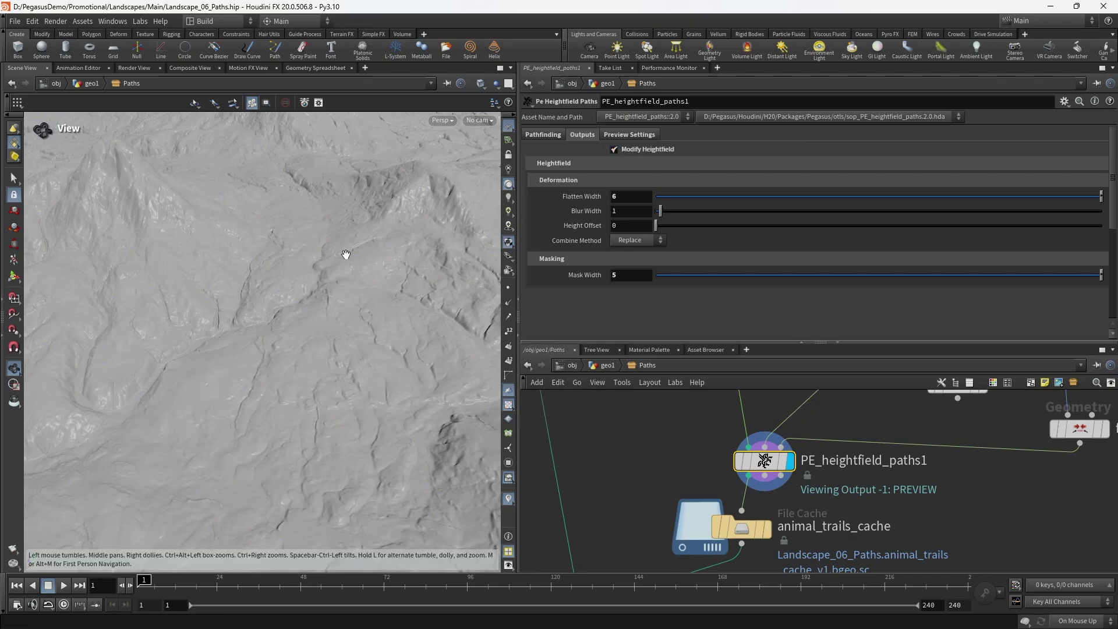
pyautogui.press('Tab')
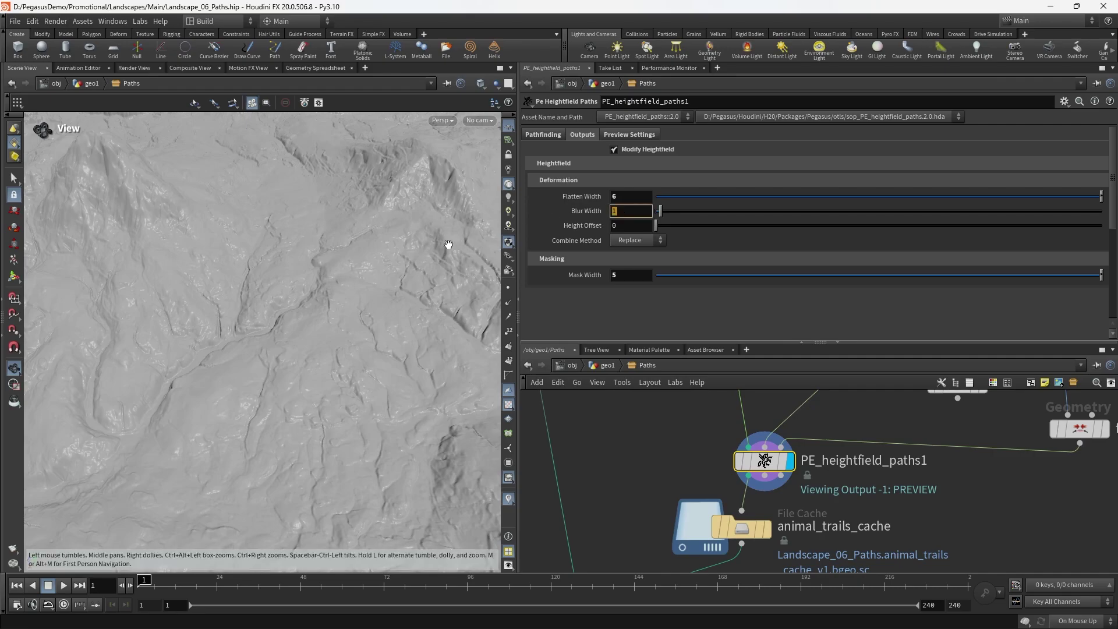
pyautogui.moveTo(377, 303); pyautogui.dragTo(277, 286)
pyautogui.moveTo(277, 287); pyautogui.dragTo(290, 303, button='middle')
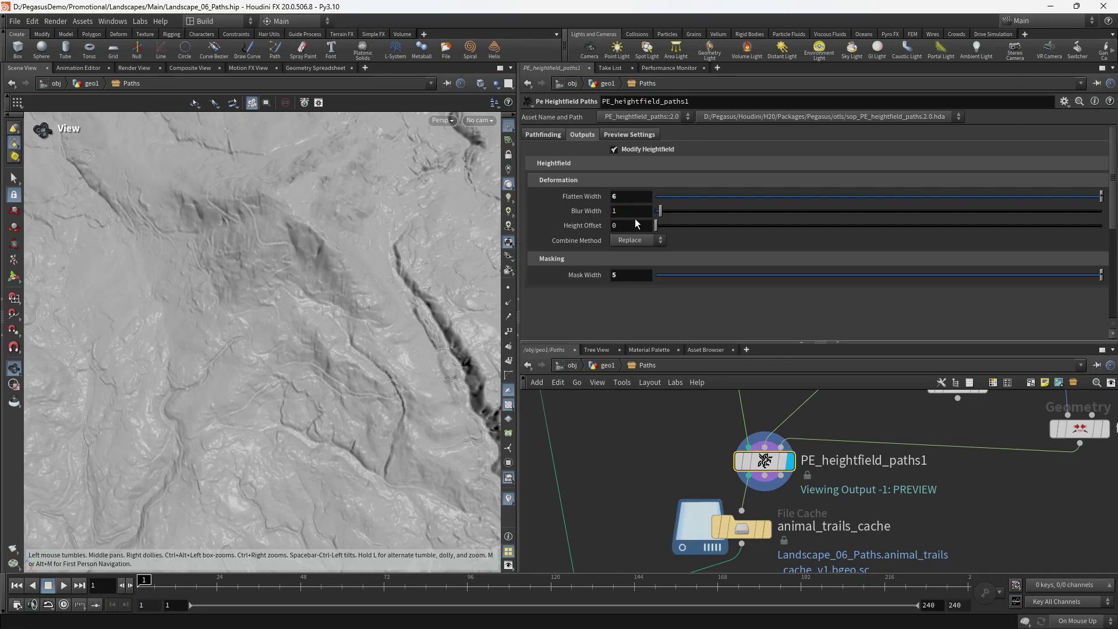
# - Set Blur Width to 0 and compare Flatten Width at 5 and 6, keeping 6
pyautogui.doubleClick(616, 197)
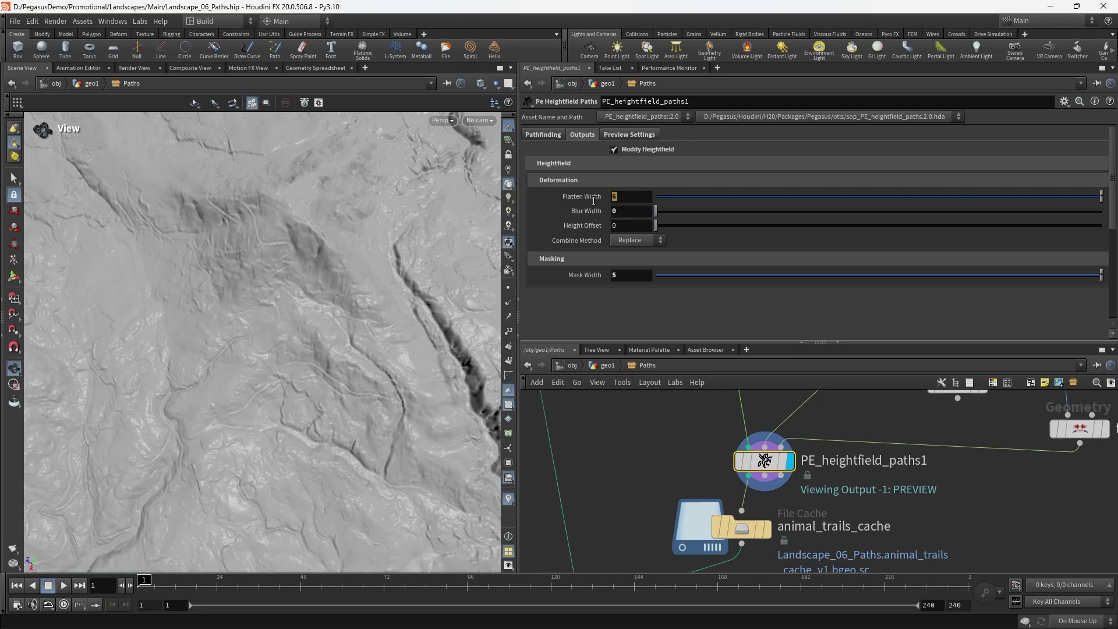
pyautogui.write('5')
pyautogui.press('Return')
pyautogui.write('6')
pyautogui.press('Return')
# - Inspect the carved trails across the terrain and review PE_heightfield_paths1's pathfinding parameters down to the Postprocessing settings
pyautogui.moveTo(334, 240); pyautogui.dragTo(357, 229)
pyautogui.moveTo(357, 229)
pyautogui.mouseDown(button='right')
pyautogui.moveTo(255, 248)
pyautogui.moveTo(364, 245)
pyautogui.mouseUp(button='right')
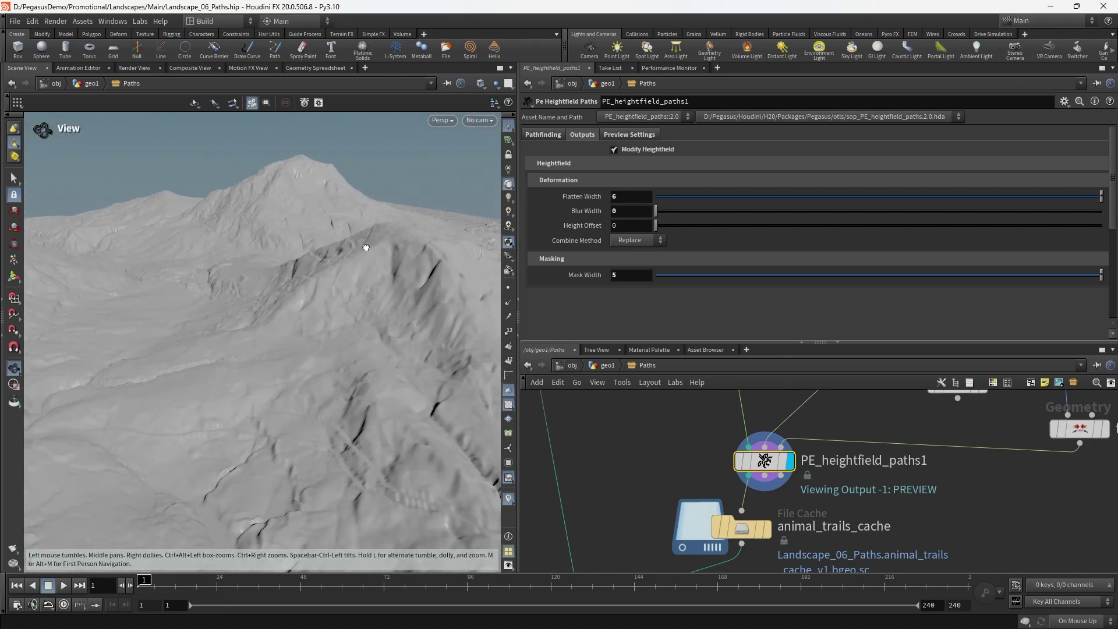
pyautogui.moveTo(365, 245); pyautogui.dragTo(381, 282)
pyautogui.moveTo(341, 244); pyautogui.dragTo(359, 330, button='middle')
pyautogui.moveTo(332, 293); pyautogui.dragTo(331, 273)
pyautogui.click(540, 135)
pyautogui.scroll(-10, 544, 261)
pyautogui.scroll(-1, 544, 261)
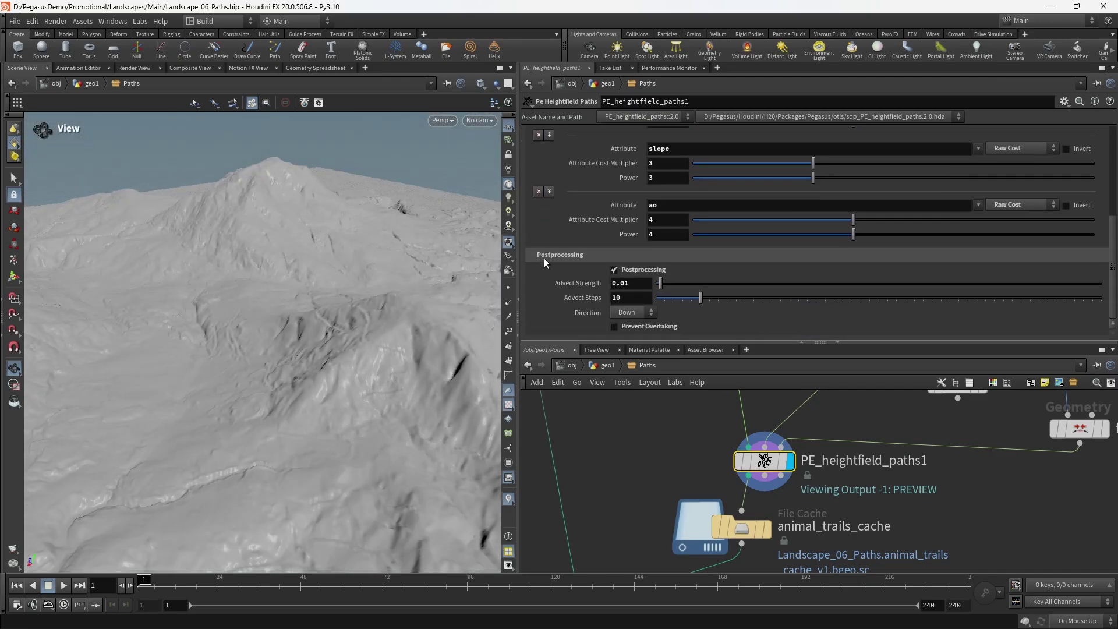
pyautogui.moveTo(351, 273); pyautogui.dragTo(309, 294, button='right')
pyautogui.moveTo(309, 295); pyautogui.dragTo(285, 318)
pyautogui.moveTo(284, 319); pyautogui.dragTo(269, 331, button='right')
pyautogui.moveTo(268, 331); pyautogui.dragTo(358, 273, button='middle')
# - Open animal_trails_cache's caching settings, return to geo1, and examine the trails on heightfield_layer6's terrain
pyautogui.scroll(-3, 699, 450)
pyautogui.moveTo(826, 489); pyautogui.dragTo(820, 452, button='middle')
pyautogui.click(718, 459)
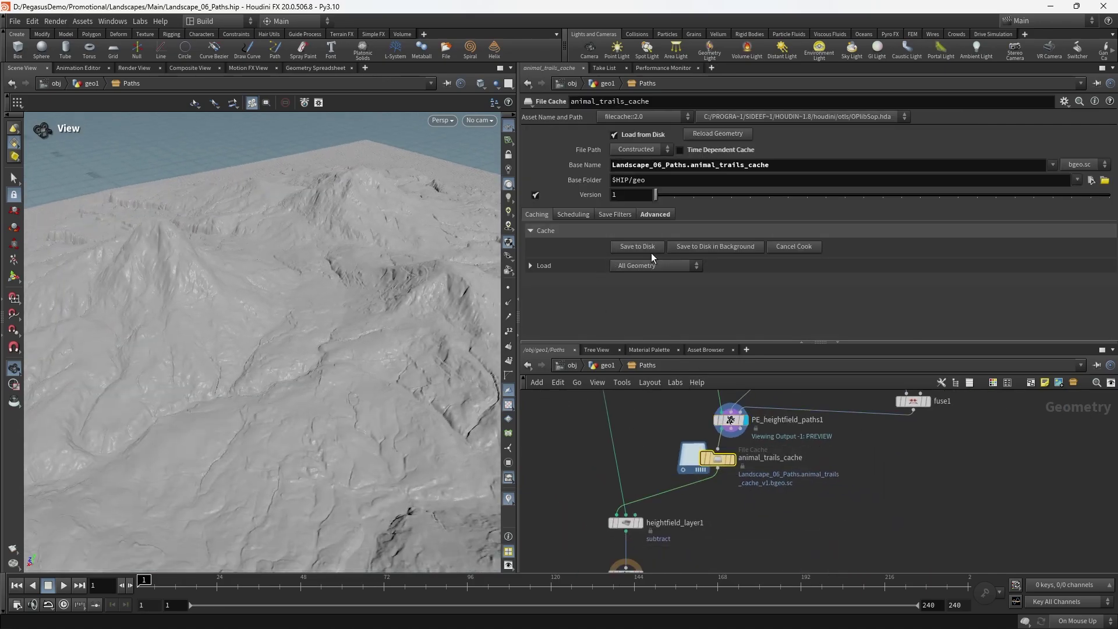
pyautogui.click(617, 368)
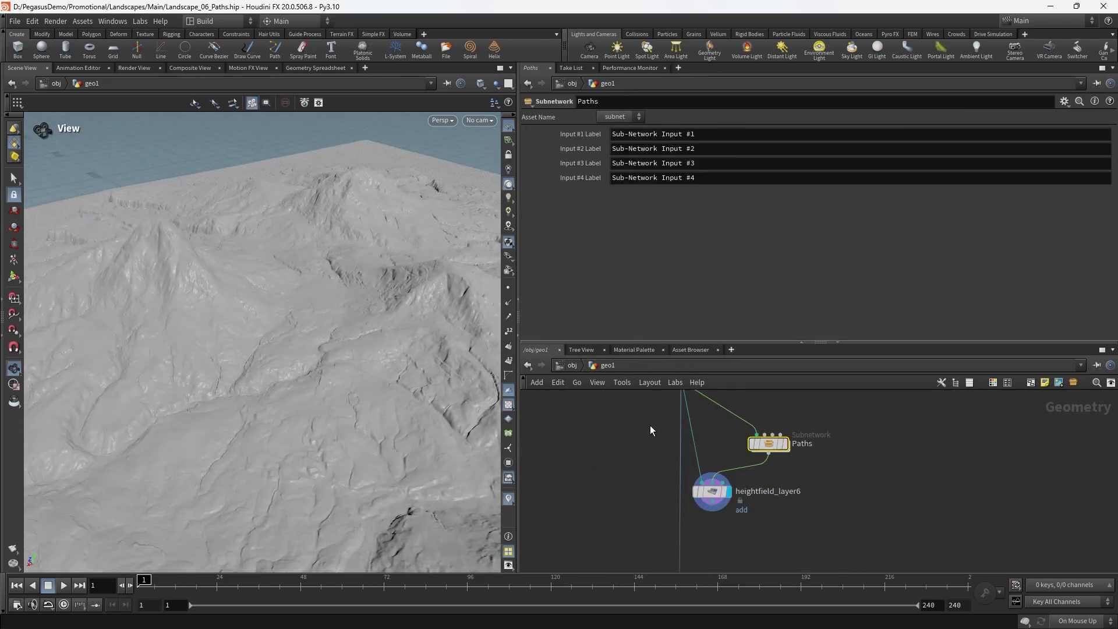
pyautogui.moveTo(364, 369); pyautogui.dragTo(361, 301)
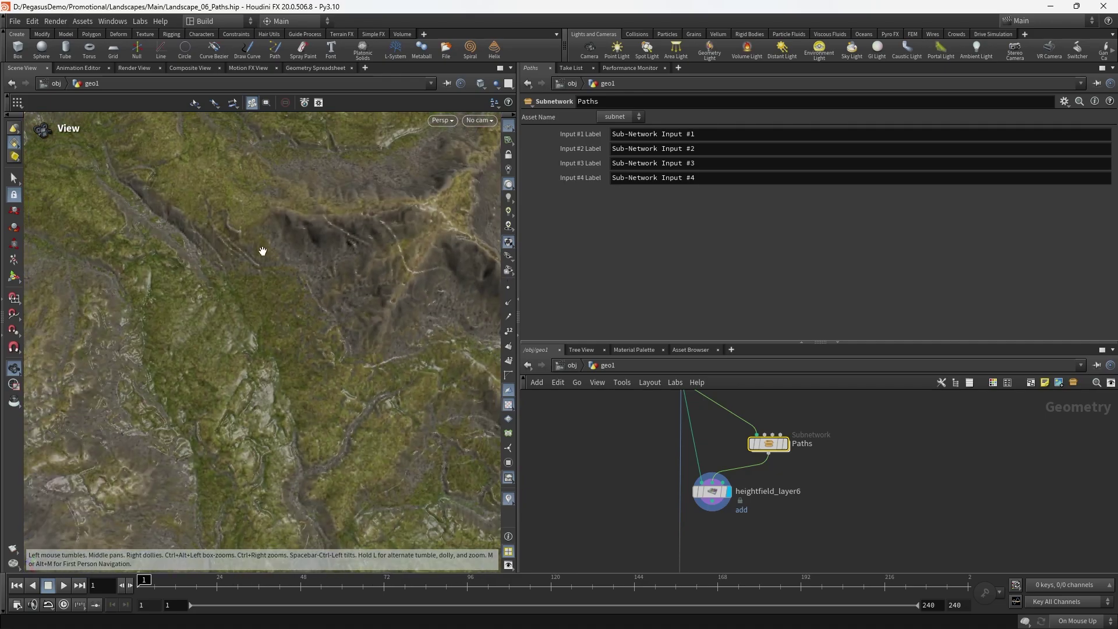
pyautogui.moveTo(383, 223)
pyautogui.mouseDown()
pyautogui.moveTo(396, 205)
pyautogui.moveTo(375, 262)
pyautogui.moveTo(378, 244)
pyautogui.mouseUp()
# - Find the sand heightfield material node in the upstream geo1 network and copy it
pyautogui.moveTo(779, 509); pyautogui.dragTo(774, 559, button='middle')
pyautogui.scroll(-5, 747, 470)
pyautogui.scroll(5, 738, 460)
pyautogui.moveTo(867, 566); pyautogui.dragTo(826, 280, button='middle')
pyautogui.scroll(-5, 751, 437)
pyautogui.moveTo(793, 397); pyautogui.dragTo(782, 583, button='middle')
pyautogui.scroll(4, 751, 460)
pyautogui.moveTo(769, 435); pyautogui.dragTo(766, 513, button='middle')
pyautogui.moveTo(734, 408)
pyautogui.mouseDown(button='middle')
pyautogui.moveTo(739, 524)
pyautogui.moveTo(700, 510)
pyautogui.moveTo(700, 541)
pyautogui.mouseUp(button='middle')
pyautogui.moveTo(733, 443); pyautogui.dragTo(727, 544, button='middle')
pyautogui.moveTo(709, 402); pyautogui.dragTo(712, 565, button='middle')
pyautogui.moveTo(741, 506); pyautogui.dragTo(672, 485)
pyautogui.hotkey('ctrl', 'c')
# - Paste the sand material node below heightfield_layer6 and cut the wires feeding its inputs
pyautogui.scroll(-5, 830, 491)
pyautogui.moveTo(843, 500); pyautogui.dragTo(858, 396, button='middle')
pyautogui.moveTo(851, 554); pyautogui.dragTo(842, 445, button='middle')
pyautogui.scroll(4, 809, 471)
pyautogui.moveTo(734, 502)
pyautogui.mouseDown(button='middle')
pyautogui.moveTo(740, 477)
pyautogui.moveTo(798, 460)
pyautogui.mouseUp(button='middle')
pyautogui.scroll(4, 757, 482)
pyautogui.press('y')
pyautogui.moveTo(793, 445); pyautogui.dragTo(729, 449)
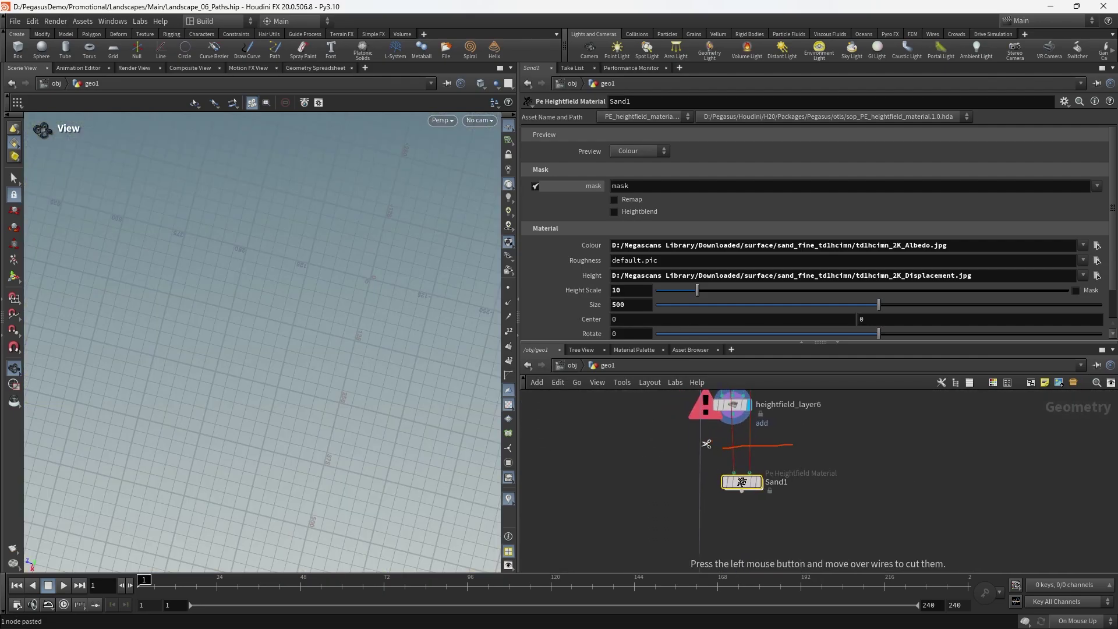
# - Wire heightfield_layer6 and the Paths output into Sand1's inputs and display the Sand1 result
pyautogui.scroll(-2, 780, 494)
pyautogui.moveTo(779, 435); pyautogui.dragTo(797, 471, button='middle')
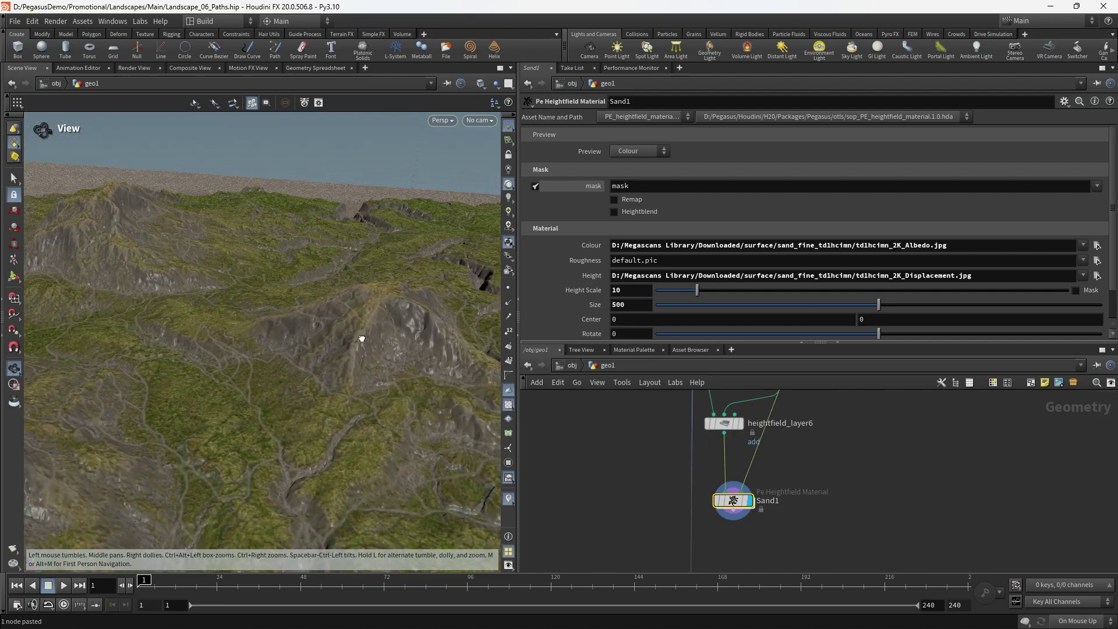
pyautogui.moveTo(360, 338); pyautogui.dragTo(363, 336)
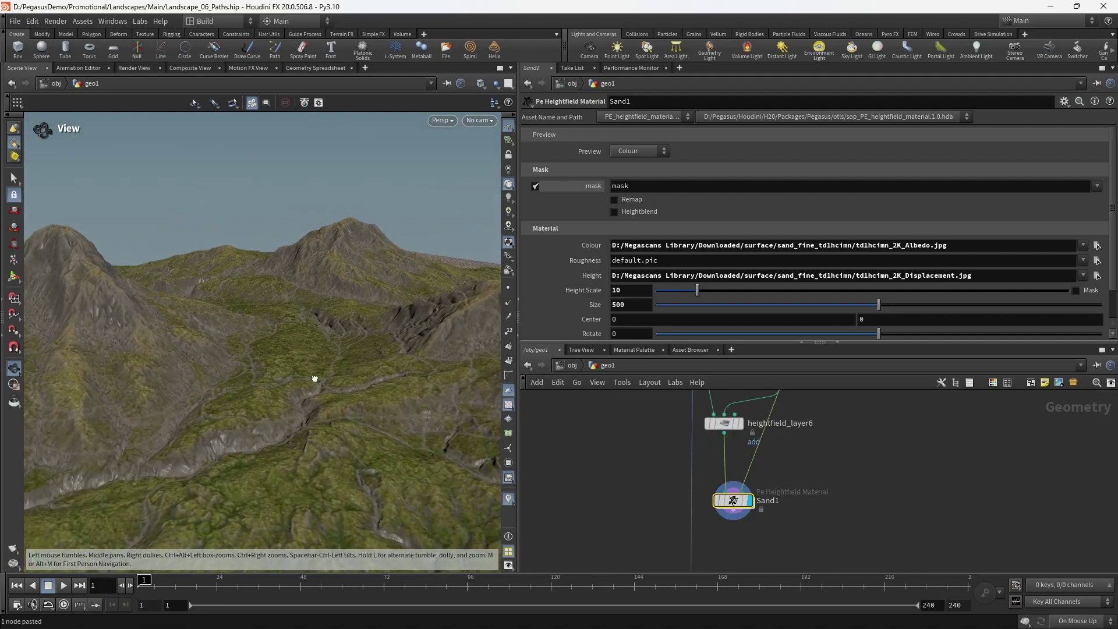
# - Examine the sand-textured trails across the terrain's valleys, slopes and mountain peaks
pyautogui.moveTo(314, 379); pyautogui.dragTo(286, 341)
pyautogui.scroll(-4, 191, 408)
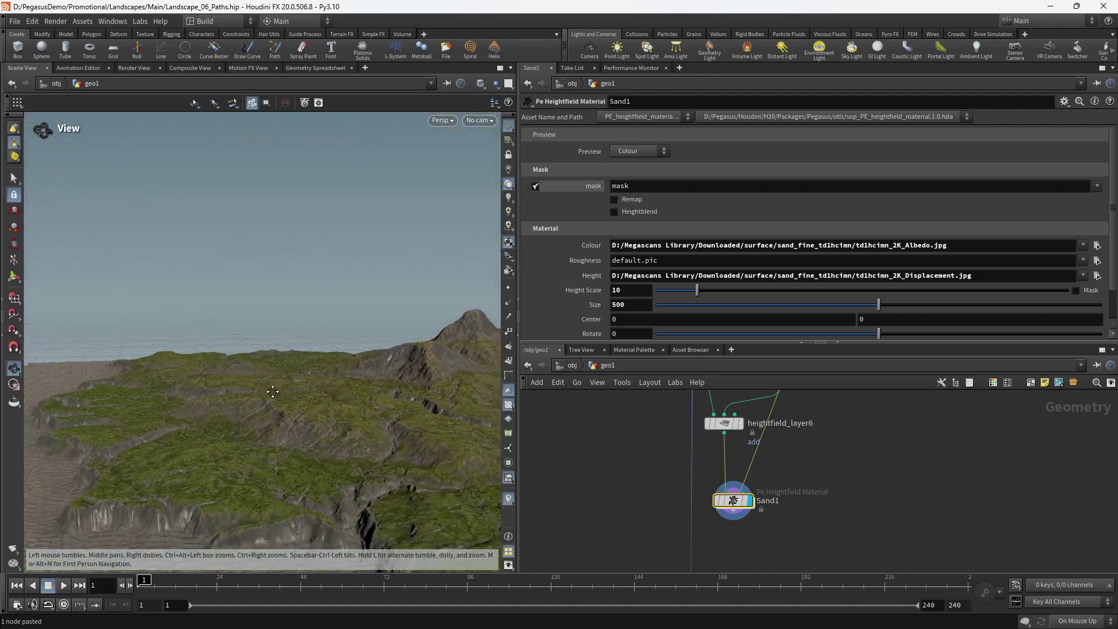
pyautogui.moveTo(273, 391); pyautogui.dragTo(201, 398)
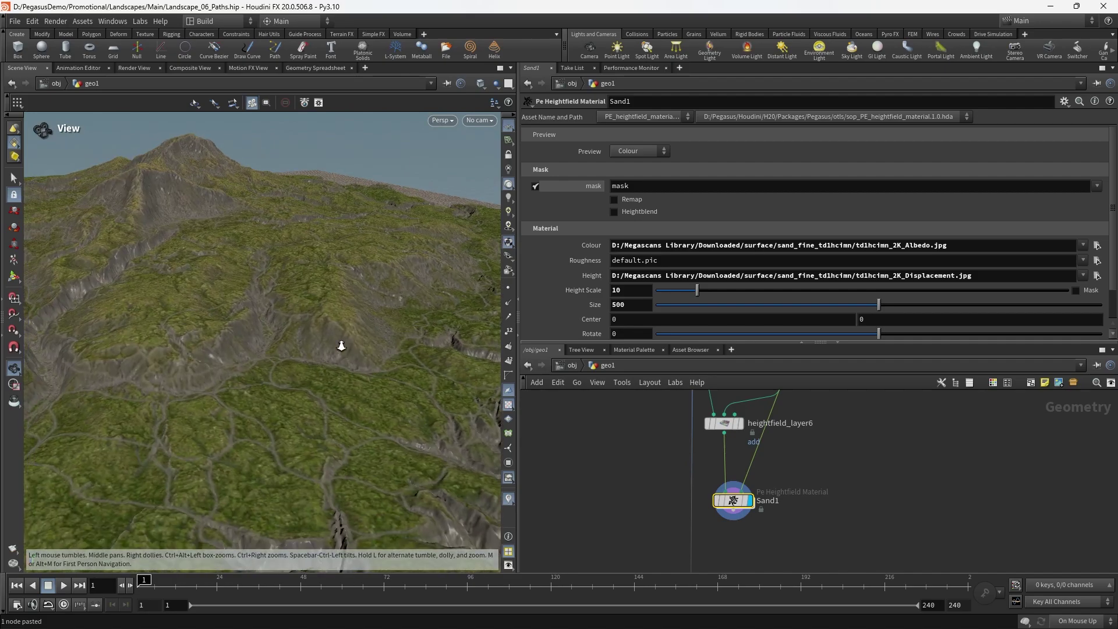
pyautogui.moveTo(341, 346); pyautogui.dragTo(262, 369)
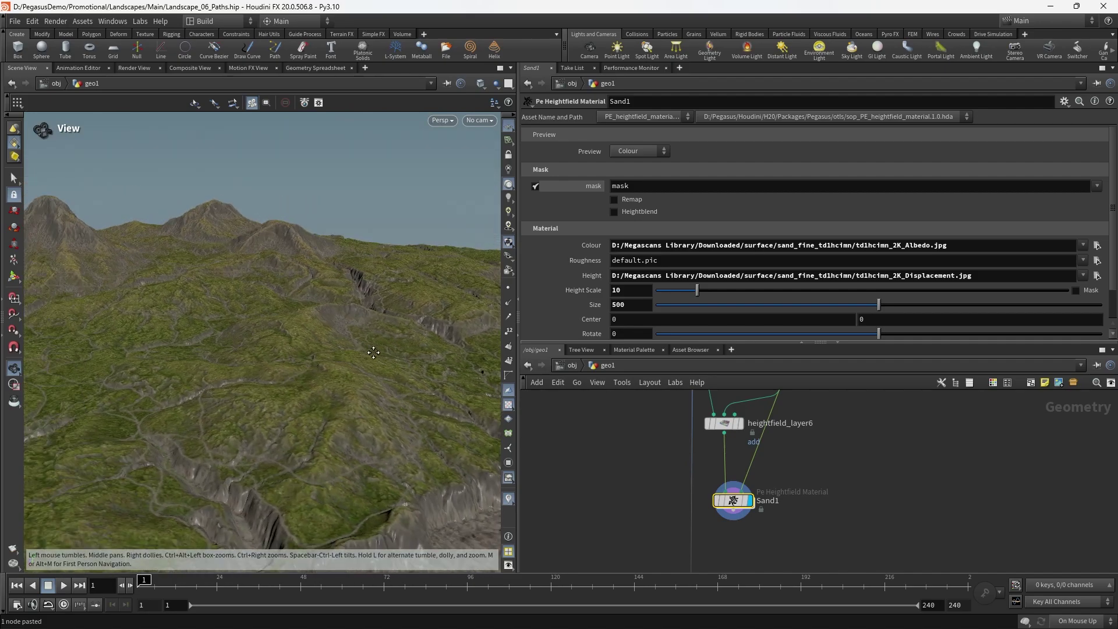
pyautogui.moveTo(373, 352); pyautogui.dragTo(250, 352)
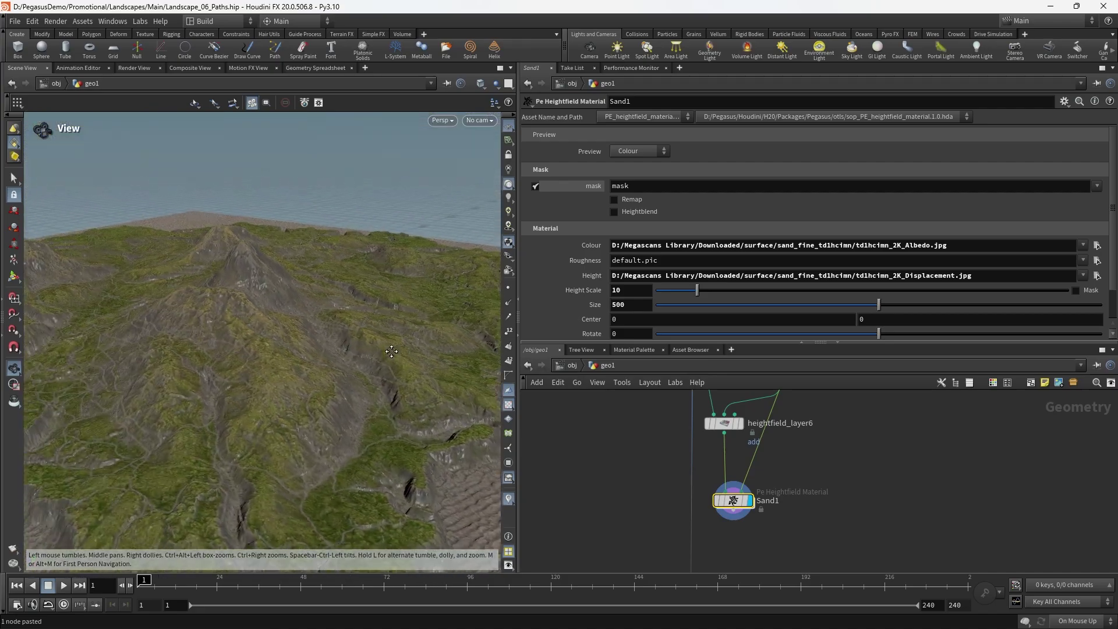
pyautogui.moveTo(370, 387); pyautogui.dragTo(432, 358)
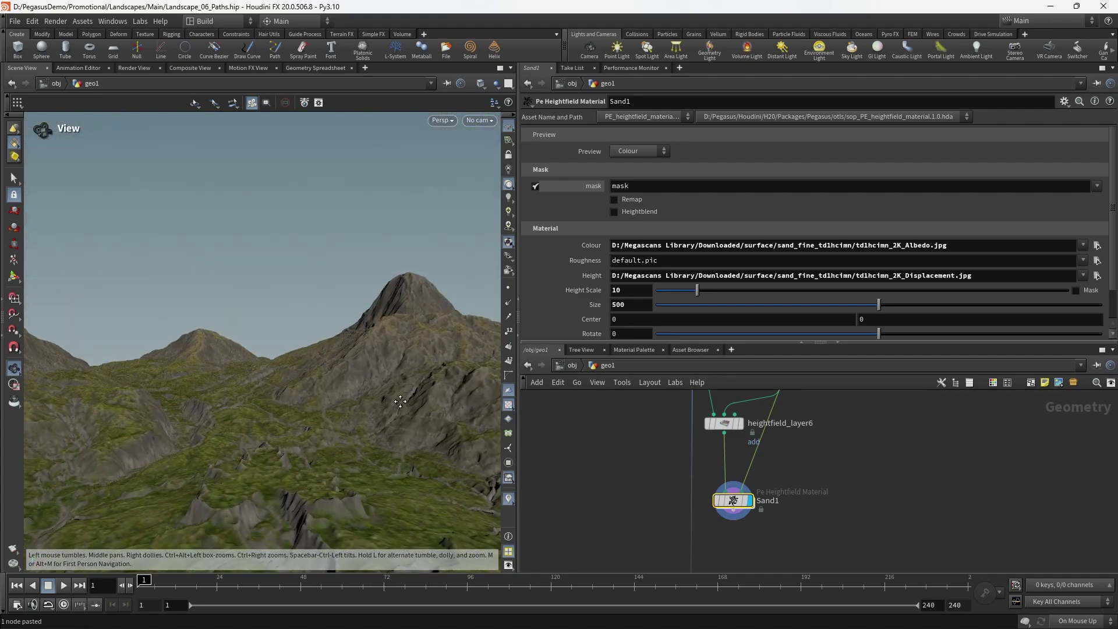
pyautogui.moveTo(400, 401); pyautogui.dragTo(384, 373)
pyautogui.scroll(-2, 813, 478)
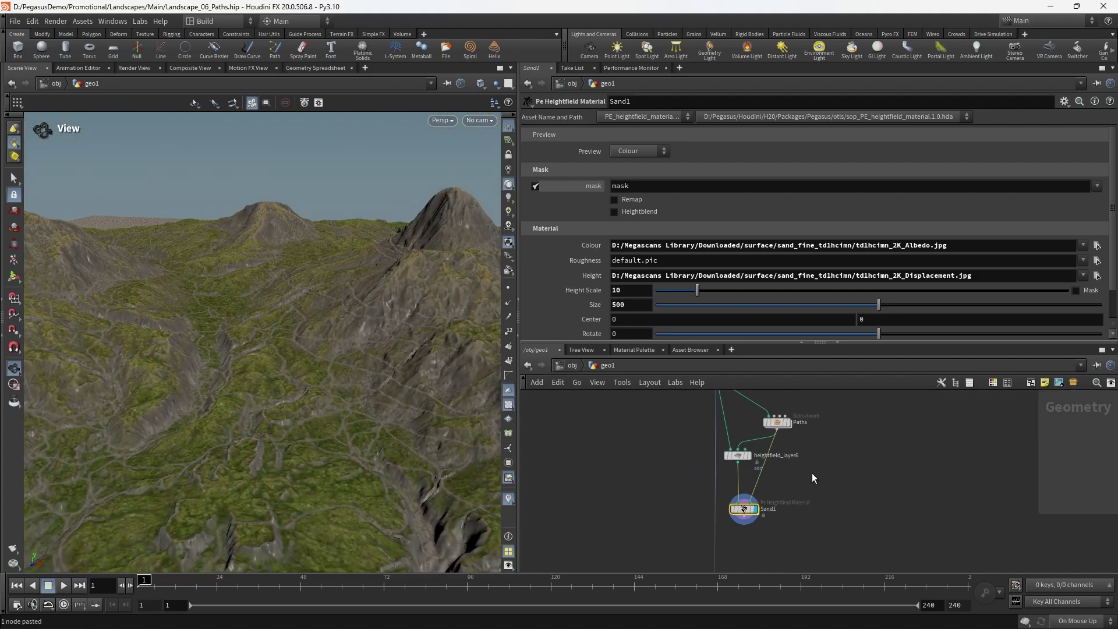
# - Add a HeightField Remap node between Paths and Sand1 and set its layer to remap to mask
pyautogui.scroll(1, 813, 474)
pyautogui.press('Tab')
pyautogui.write('hf rema')
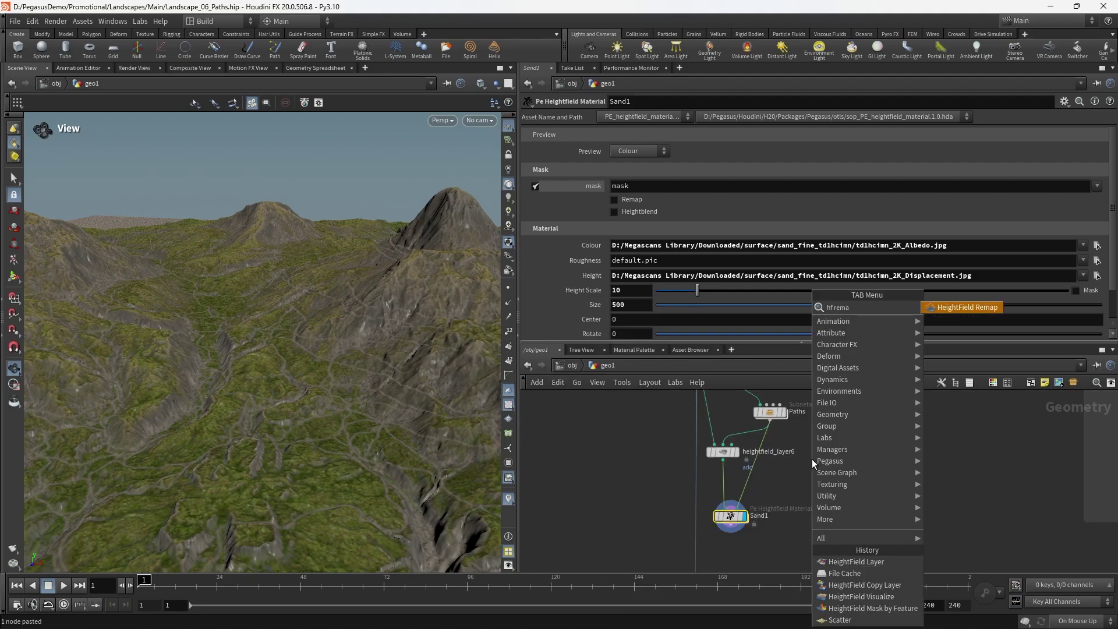
pyautogui.press('Return')
pyautogui.click(792, 476)
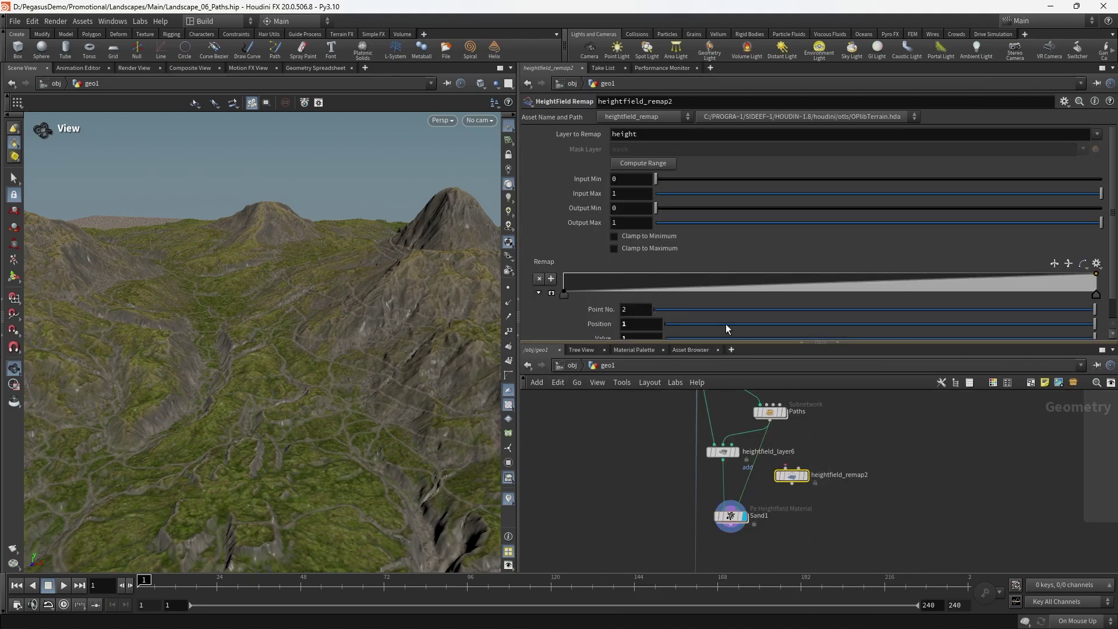
pyautogui.moveTo(614, 136); pyautogui.dragTo(564, 138)
pyautogui.write('mask')
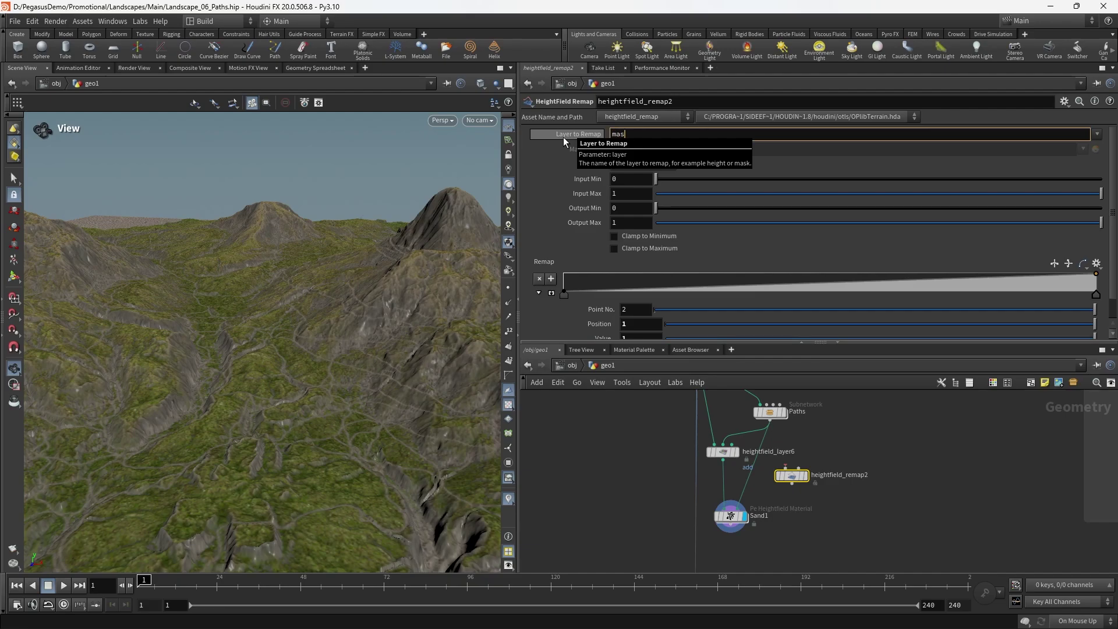
pyautogui.press('Return')
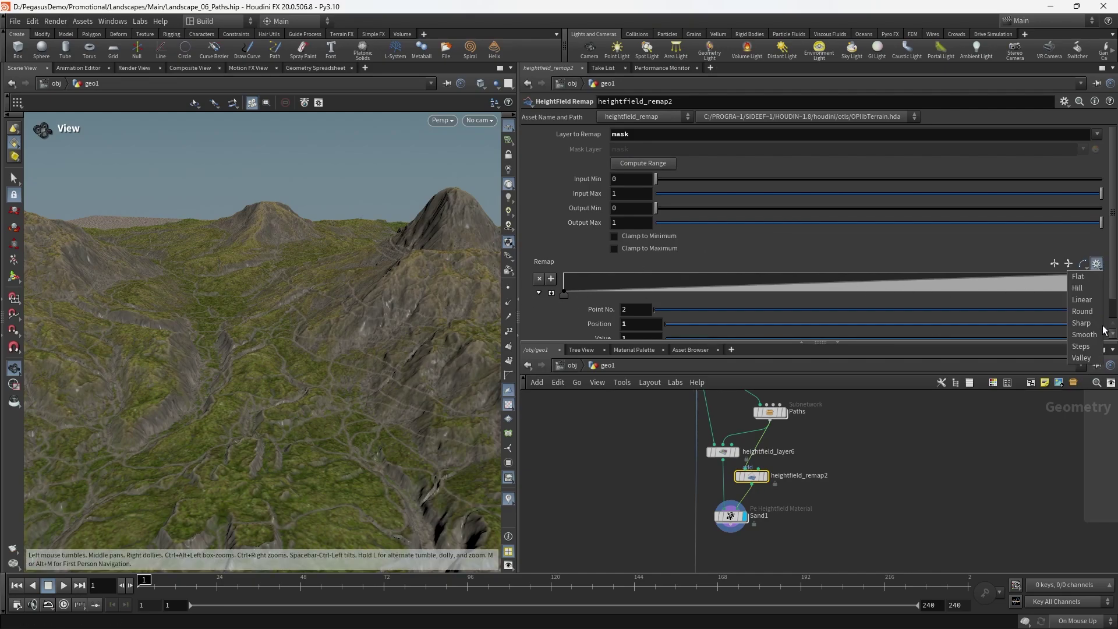
# - Apply the Smooth ramp preset to heightfield_remap2 and shift the ramp's first point to about position 0.222
pyautogui.click(1095, 334)
pyautogui.moveTo(353, 396); pyautogui.dragTo(327, 407)
pyautogui.scroll(3, 326, 407)
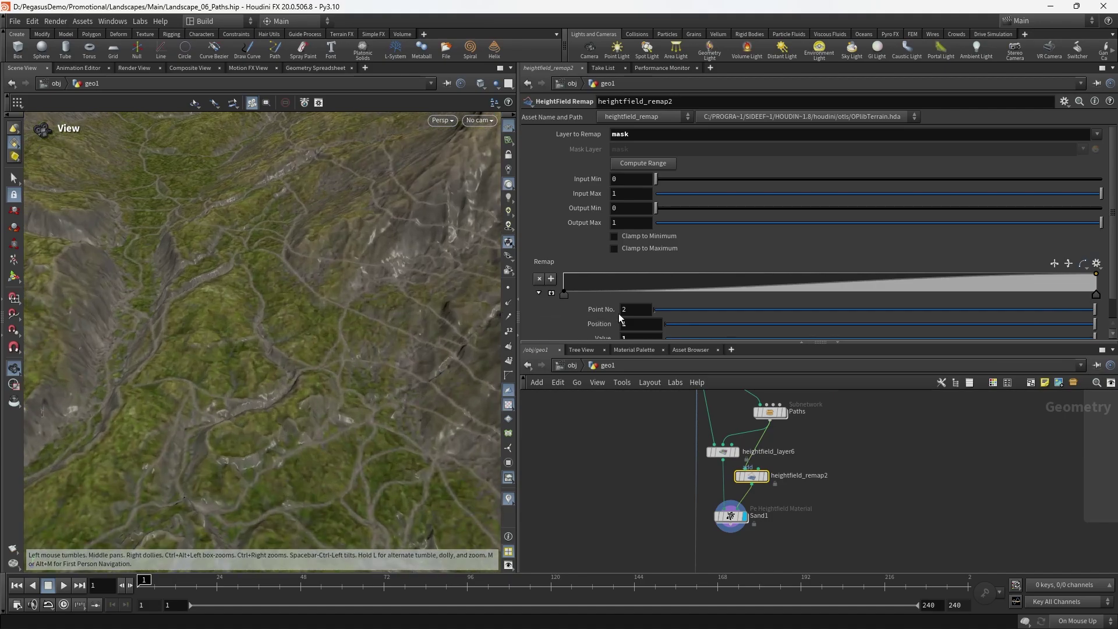
pyautogui.moveTo(560, 297); pyautogui.dragTo(722, 299)
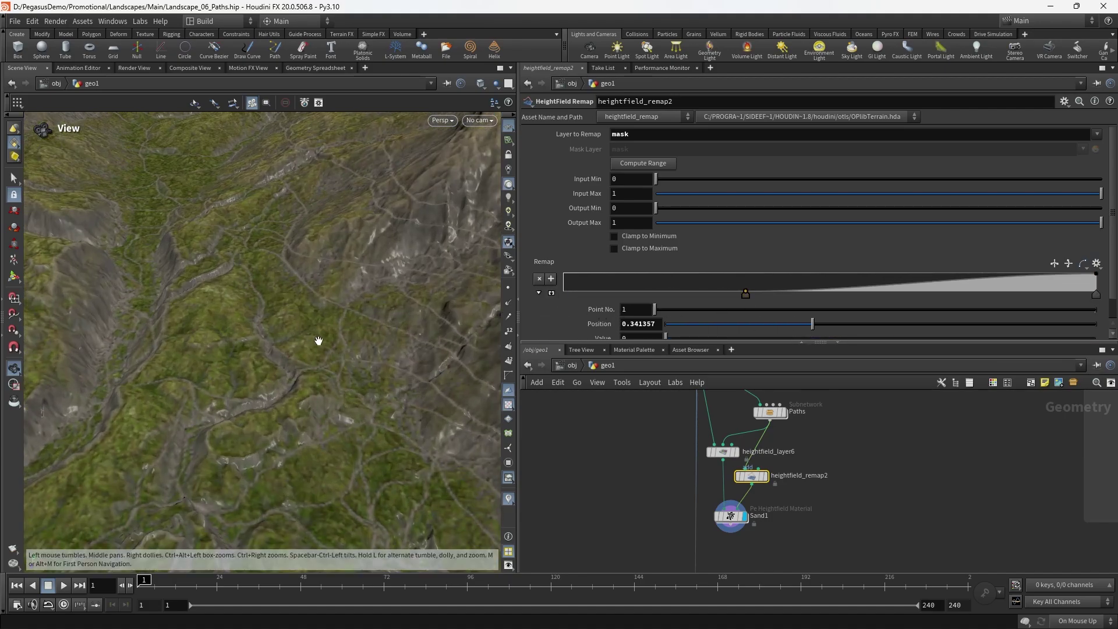
pyautogui.moveTo(316, 342); pyautogui.dragTo(361, 377)
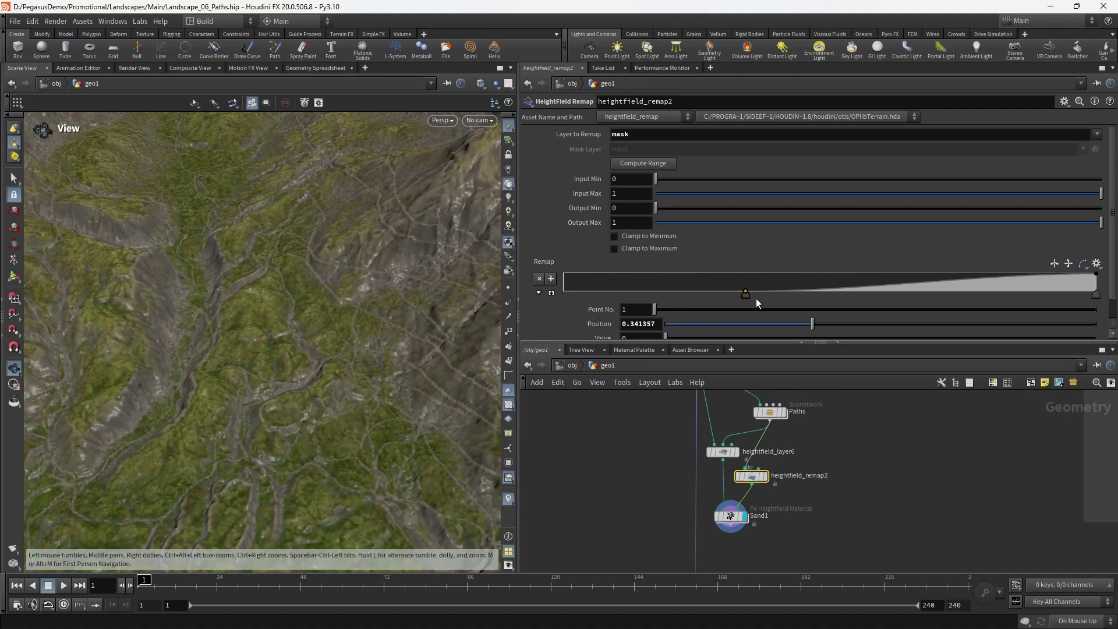
pyautogui.moveTo(756, 299); pyautogui.dragTo(683, 299)
pyautogui.moveTo(370, 352); pyautogui.dragTo(328, 360)
pyautogui.moveTo(328, 359); pyautogui.dragTo(282, 360, button='right')
pyautogui.moveTo(281, 359); pyautogui.dragTo(439, 370)
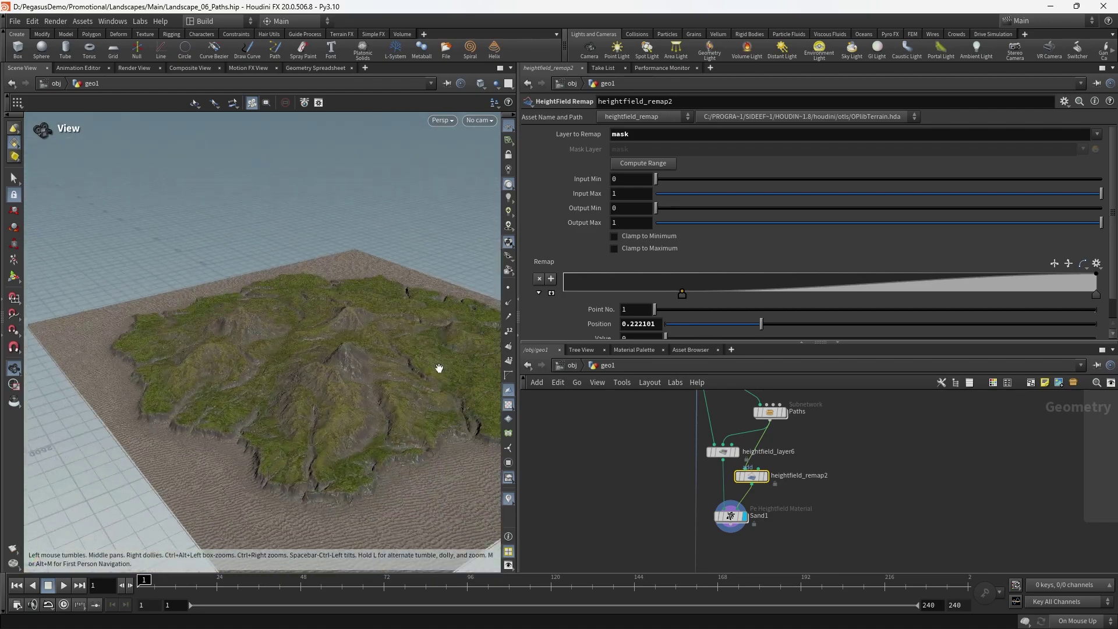
# - Add a Null node beside Sand1 and heightfield_remap2
pyautogui.moveTo(866, 496); pyautogui.dragTo(841, 454, button='middle')
pyautogui.scroll(-1, 784, 434)
pyautogui.moveTo(779, 410); pyautogui.dragTo(780, 453, button='middle')
pyautogui.scroll(2, 798, 483)
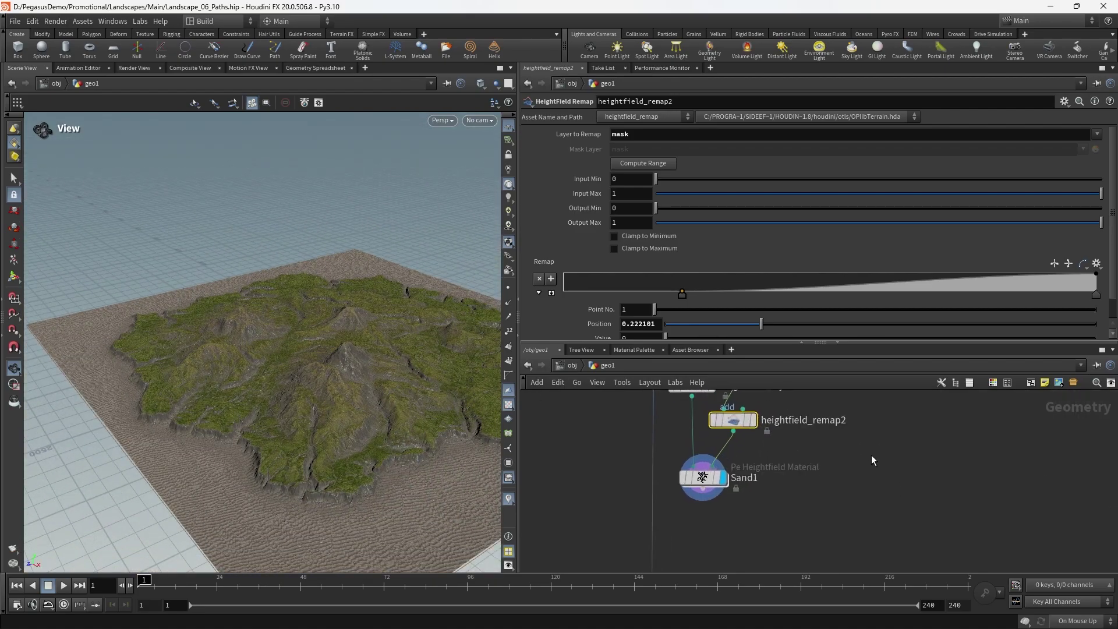
pyautogui.press('Tab')
pyautogui.write('null')
pyautogui.press('Return')
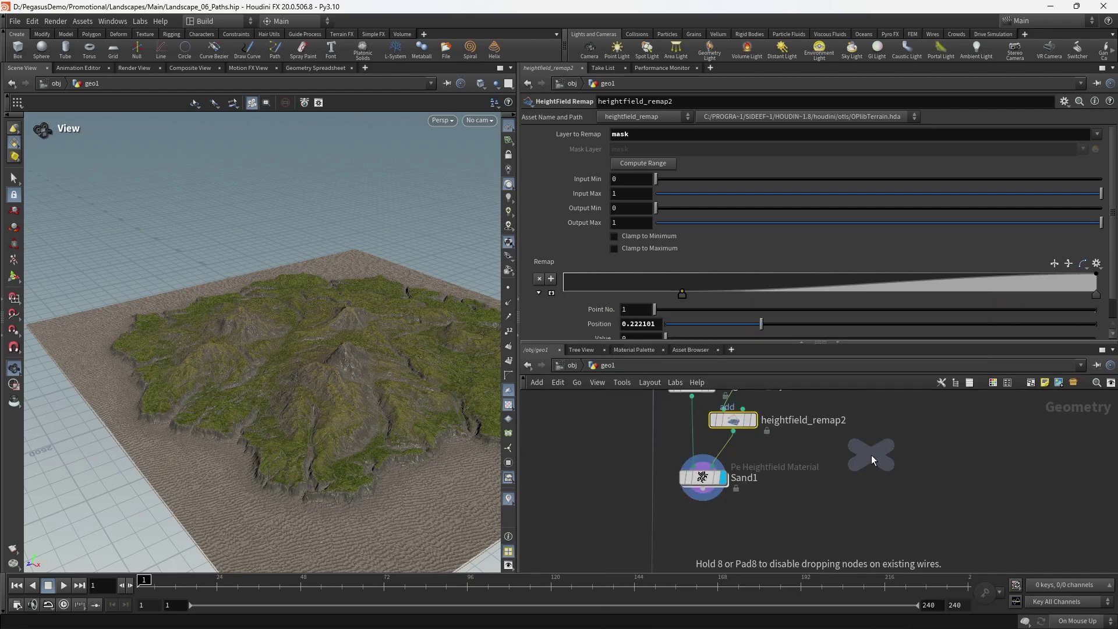
pyautogui.click(871, 455)
pyautogui.moveTo(808, 467); pyautogui.dragTo(800, 511, button='middle')
pyautogui.click(736, 452)
pyautogui.scroll(-3, 769, 458)
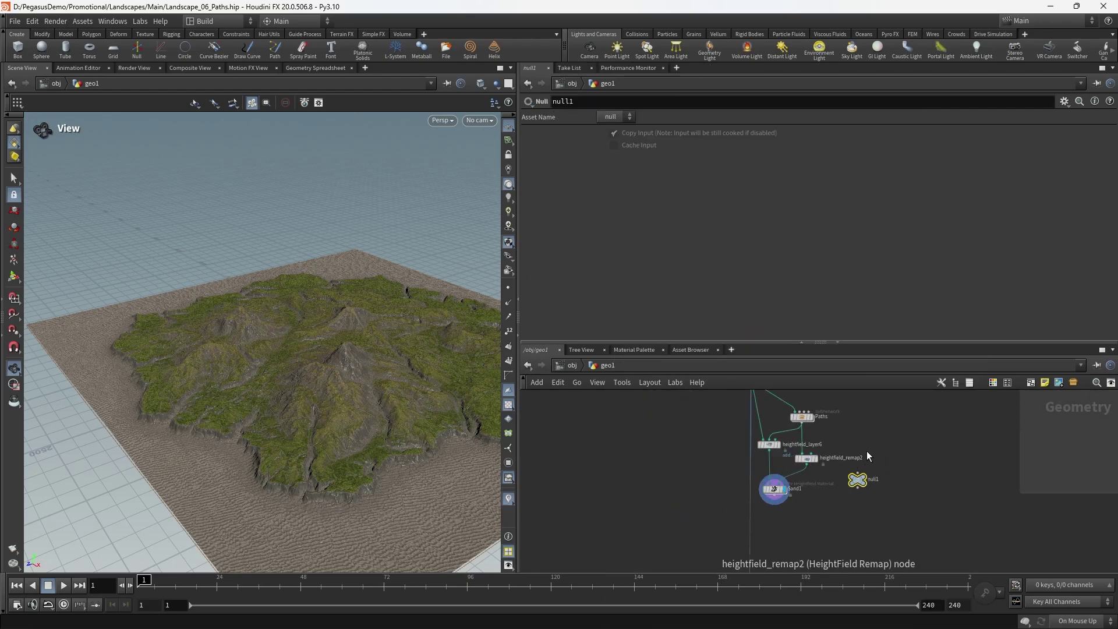
# - Check the mask names in the ID map layer network and rename the new null Paths_Mask
pyautogui.scroll(-3, 955, 460)
pyautogui.moveTo(984, 464); pyautogui.dragTo(732, 512, button='middle')
pyautogui.scroll(5, 859, 481)
pyautogui.scroll(-4, 860, 483)
pyautogui.moveTo(875, 448); pyautogui.dragTo(855, 508, button='middle')
pyautogui.scroll(-3, 855, 507)
pyautogui.scroll(3, 820, 499)
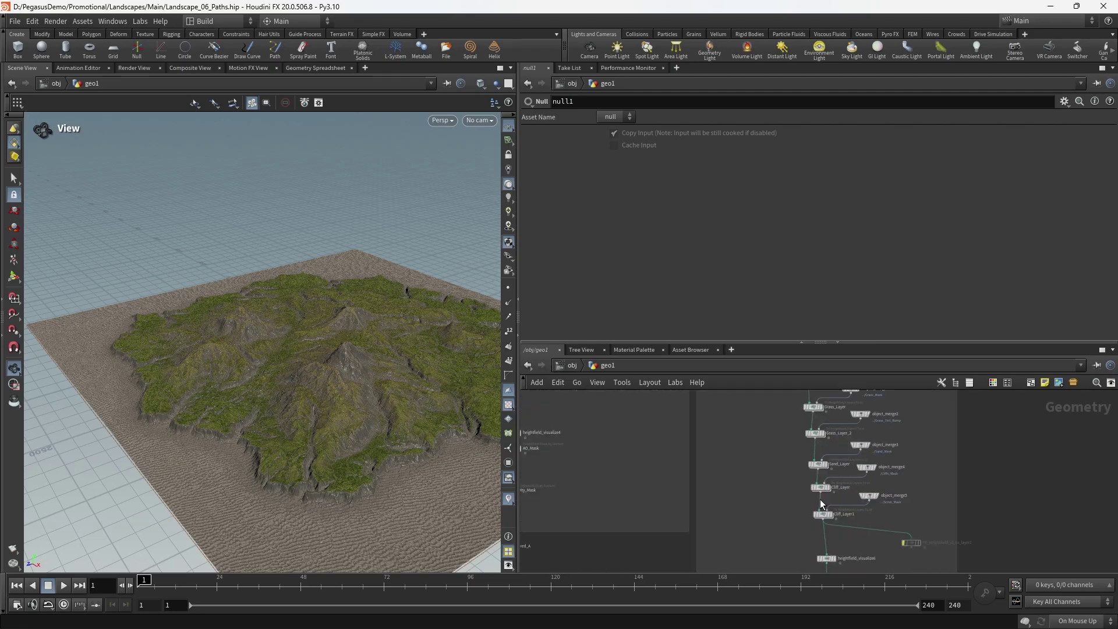
pyautogui.scroll(1, 820, 504)
pyautogui.moveTo(658, 565); pyautogui.dragTo(879, 428, button='middle')
pyautogui.scroll(2, 754, 525)
pyautogui.moveTo(719, 512); pyautogui.dragTo(781, 466, button='middle')
pyautogui.doubleClick(830, 440)
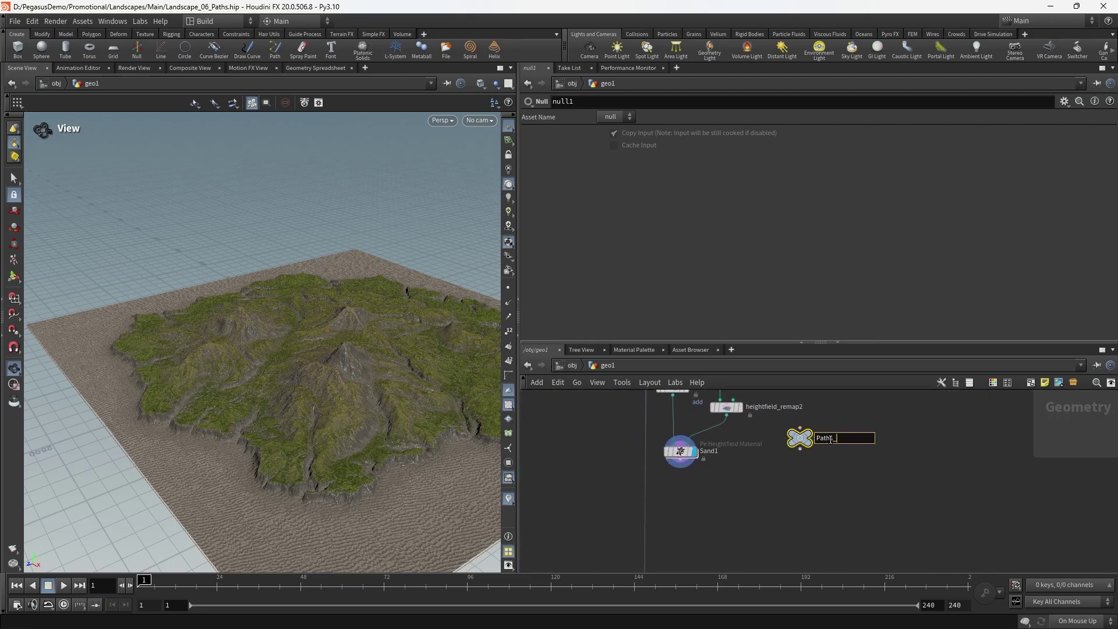
pyautogui.press('Return')
# - Insert the Paths_Mask null into the wire between heightfield_remap2 and Sand1
pyautogui.scroll(2, 778, 455)
pyautogui.moveTo(775, 457); pyautogui.dragTo(797, 496, button='middle')
pyautogui.moveTo(830, 479); pyautogui.dragTo(703, 473)
pyautogui.scroll(-3, 841, 490)
# - Add an Object Merge node and set its Object 1 to the Paths_Mask null
pyautogui.press('Tab')
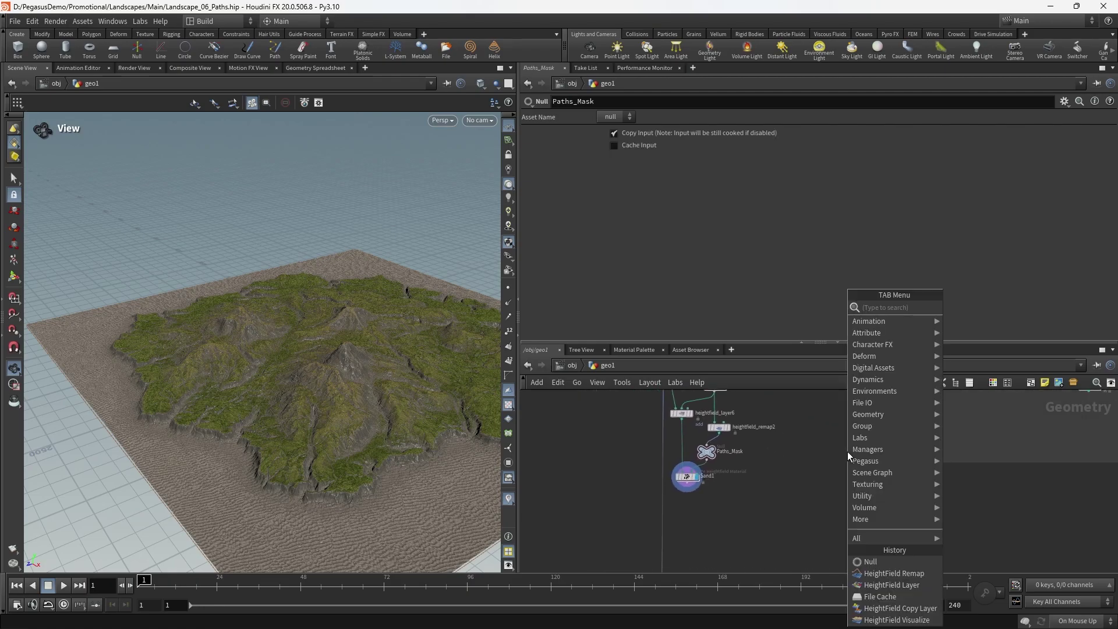
pyautogui.write('objec')
pyautogui.press('Return')
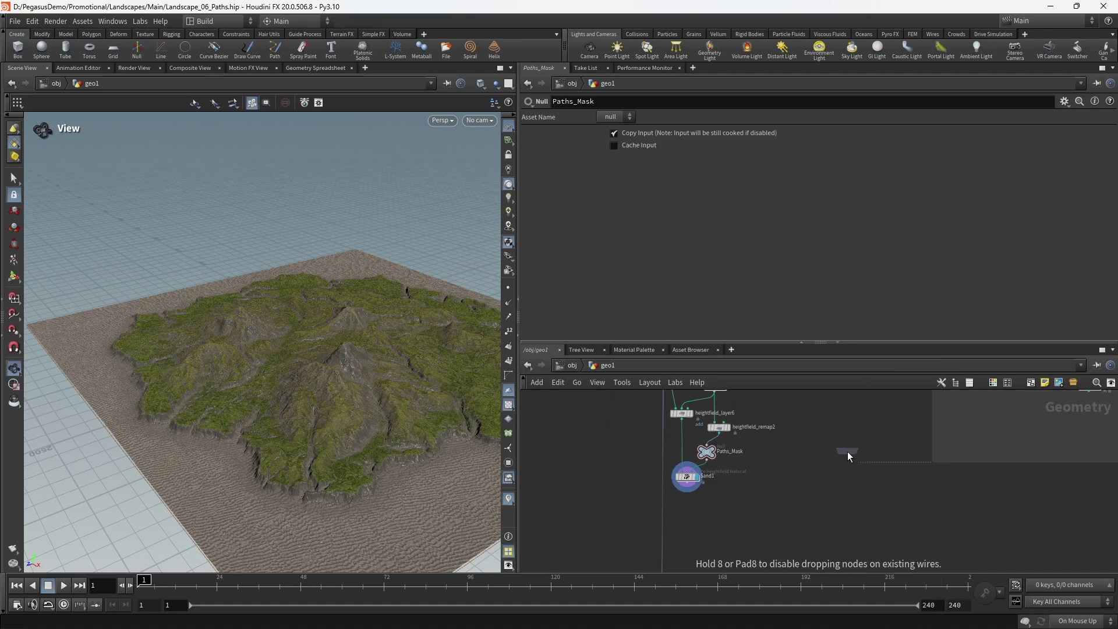
pyautogui.click(763, 484)
pyautogui.scroll(3, 708, 451)
pyautogui.moveTo(717, 481); pyautogui.dragTo(707, 165)
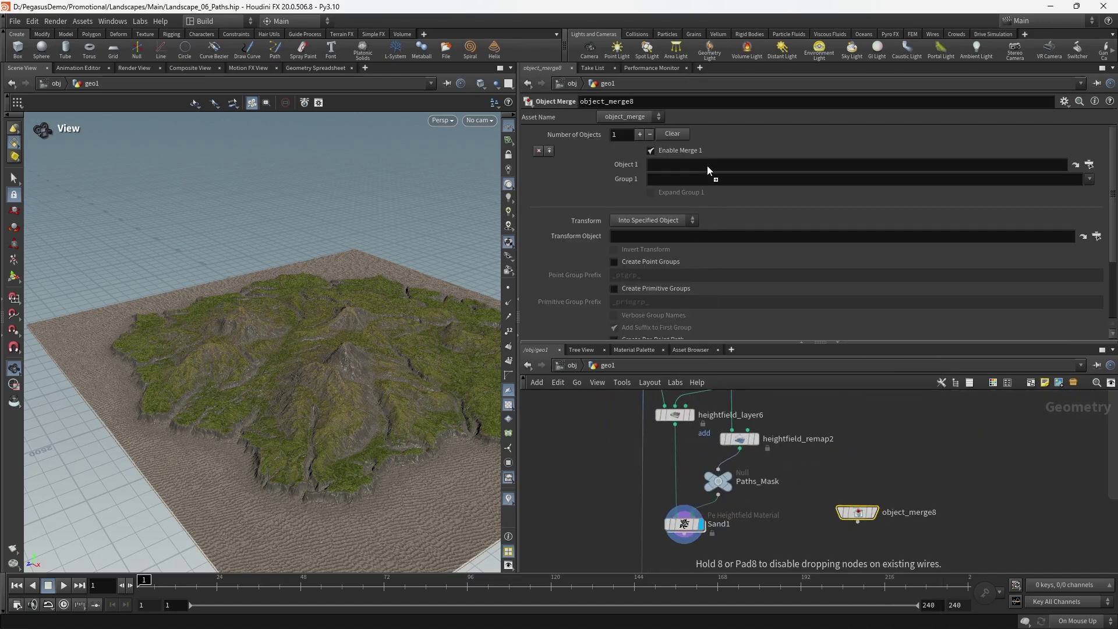
# - Move the Paths_Mask object merge into the ID map layer network, below Cliff_Layer1
pyautogui.scroll(-3, 760, 501)
pyautogui.moveTo(679, 516); pyautogui.dragTo(972, 452)
pyautogui.moveTo(952, 464); pyautogui.dragTo(913, 491, button='middle')
pyautogui.moveTo(877, 511); pyautogui.dragTo(852, 457)
pyautogui.scroll(2, 861, 468)
pyautogui.moveTo(858, 464); pyautogui.dragTo(858, 518)
pyautogui.moveTo(888, 464); pyautogui.dragTo(826, 488, button='middle')
pyautogui.click(824, 448)
pyautogui.moveTo(916, 440); pyautogui.dragTo(911, 539, button='middle')
pyautogui.moveTo(922, 467); pyautogui.dragTo(936, 363, button='middle')
pyautogui.scroll(3, 931, 511)
pyautogui.moveTo(926, 501); pyautogui.dragTo(825, 455)
pyautogui.moveTo(895, 447); pyautogui.dragTo(844, 477, button='middle')
# - Add a sixth layer named Trails to the IDMAP_LAYERS node
pyautogui.scroll(-3, 757, 483)
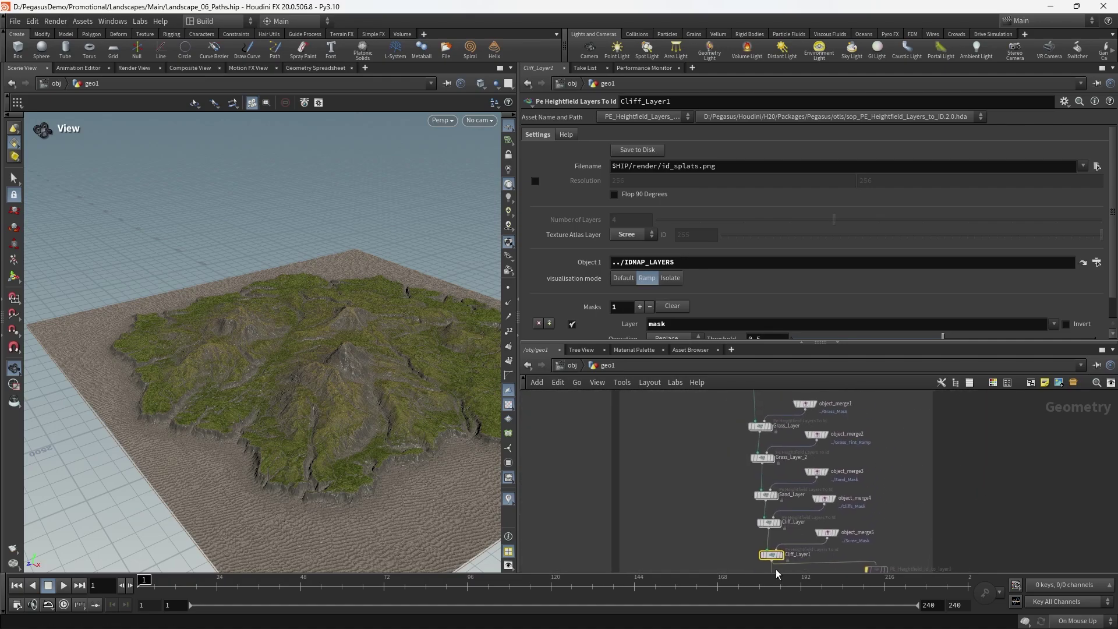
pyautogui.moveTo(717, 476); pyautogui.dragTo(731, 526, button='middle')
pyautogui.moveTo(730, 484); pyautogui.dragTo(669, 429)
pyautogui.scroll(4, 671, 463)
pyautogui.moveTo(701, 474); pyautogui.dragTo(659, 404)
pyautogui.moveTo(774, 433); pyautogui.dragTo(786, 485, button='middle')
pyautogui.moveTo(790, 486); pyautogui.dragTo(767, 464)
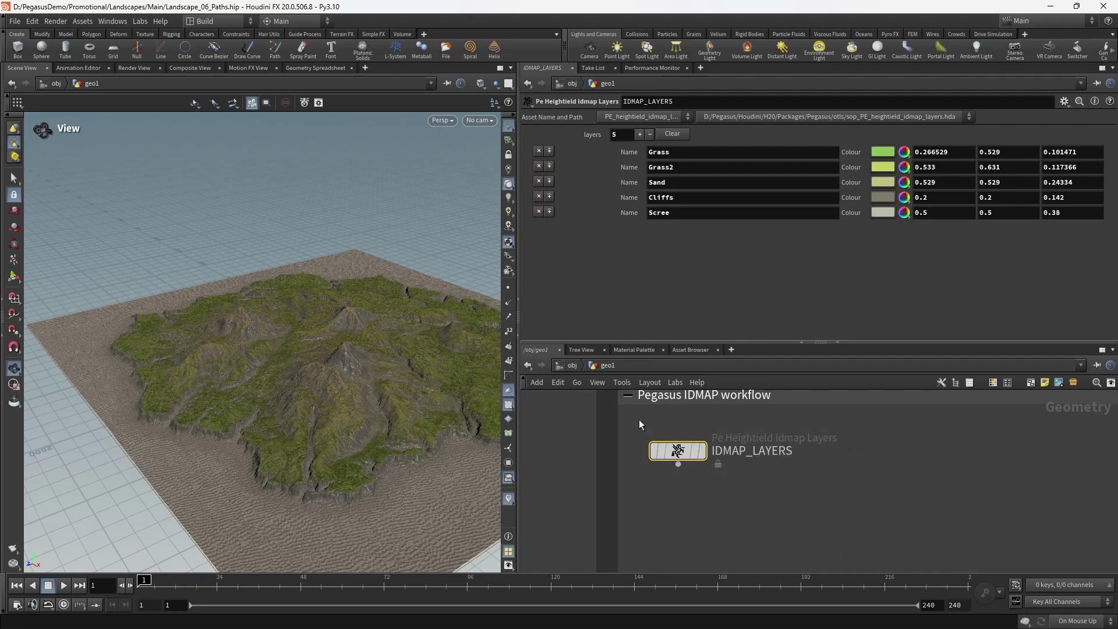
pyautogui.click(639, 134)
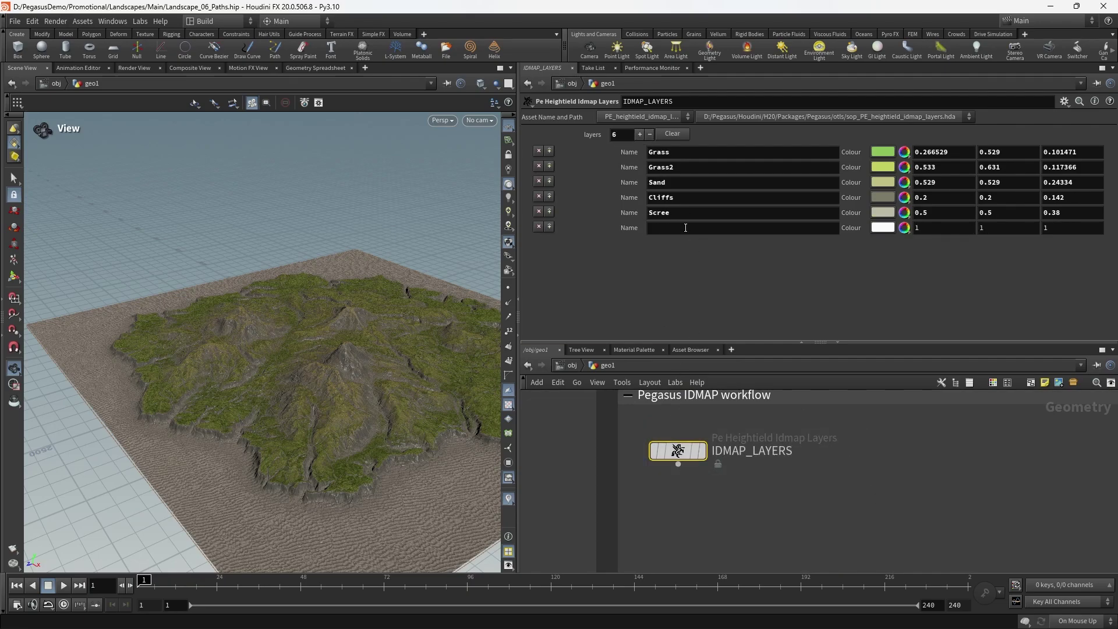
pyautogui.click(685, 228)
# - Duplicate Cliff_Layer1 below the original and rename the copy Trails_Layer
pyautogui.scroll(-6, 906, 465)
pyautogui.moveTo(958, 518); pyautogui.dragTo(931, 407, button='middle')
pyautogui.scroll(4, 844, 468)
pyautogui.click(808, 450)
pyautogui.moveTo(827, 500); pyautogui.dragTo(819, 475, button='middle')
pyautogui.hotkey('ctrl', 'c')
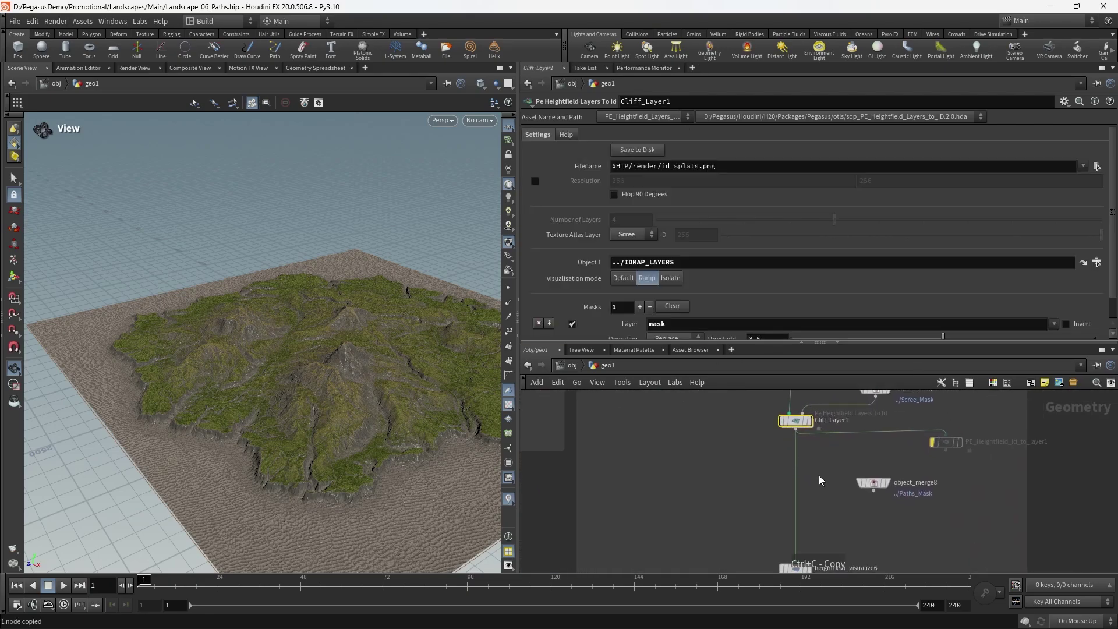
pyautogui.hotkey('ctrl', 'v')
pyautogui.scroll(2, 819, 473)
pyautogui.moveTo(844, 439); pyautogui.dragTo(826, 457, button='middle')
pyautogui.moveTo(771, 433); pyautogui.dragTo(791, 488)
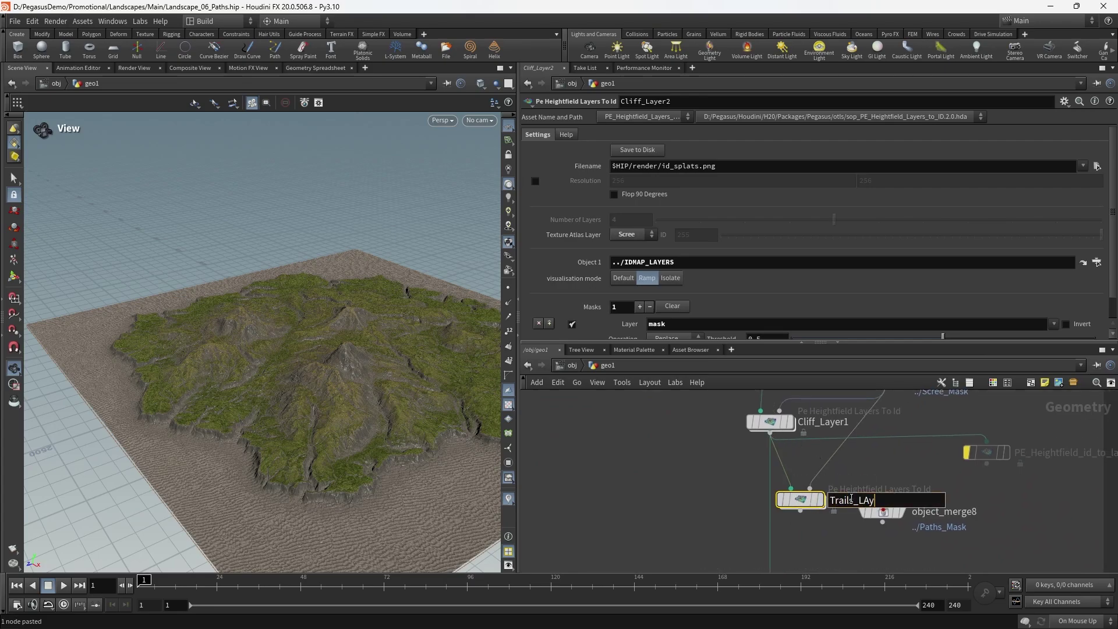
pyautogui.press('Return')
# - Connect the Paths_Mask object merge to Trails_Layer's second input and display Trails_Layer
pyautogui.moveTo(906, 467); pyautogui.dragTo(909, 442, button='middle')
pyautogui.moveTo(888, 492); pyautogui.dragTo(806, 440)
pyautogui.moveTo(829, 447); pyautogui.dragTo(857, 458)
pyautogui.click(862, 468)
pyautogui.moveTo(899, 494); pyautogui.dragTo(908, 468, button='middle')
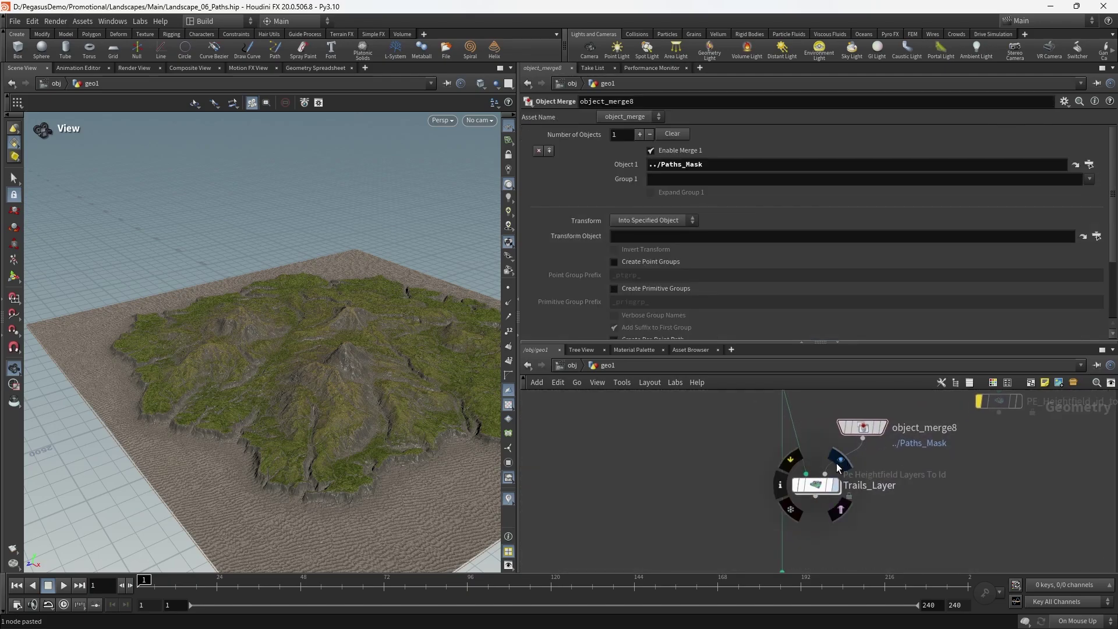
pyautogui.moveTo(400, 361)
pyautogui.mouseDown()
pyautogui.moveTo(391, 352)
pyautogui.moveTo(369, 374)
pyautogui.moveTo(336, 357)
pyautogui.moveTo(292, 373)
pyautogui.mouseUp()
pyautogui.click(814, 484)
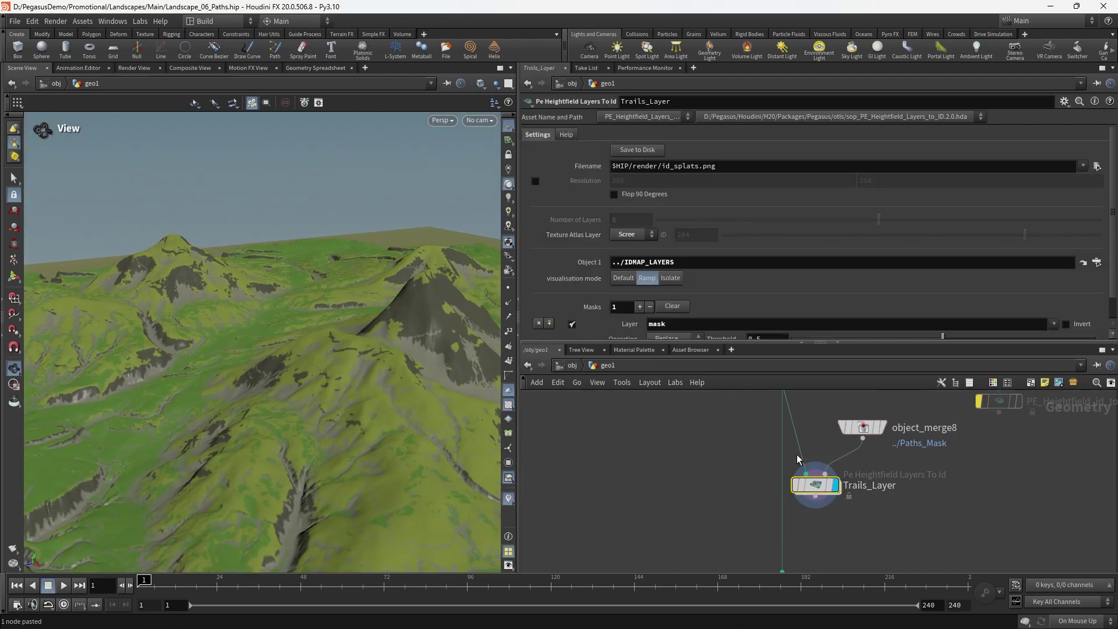
# - Check the merged path mask in the viewport and set Trails_Layer's Texture Atlas Layer to Trails
pyautogui.scroll(-1, 602, 285)
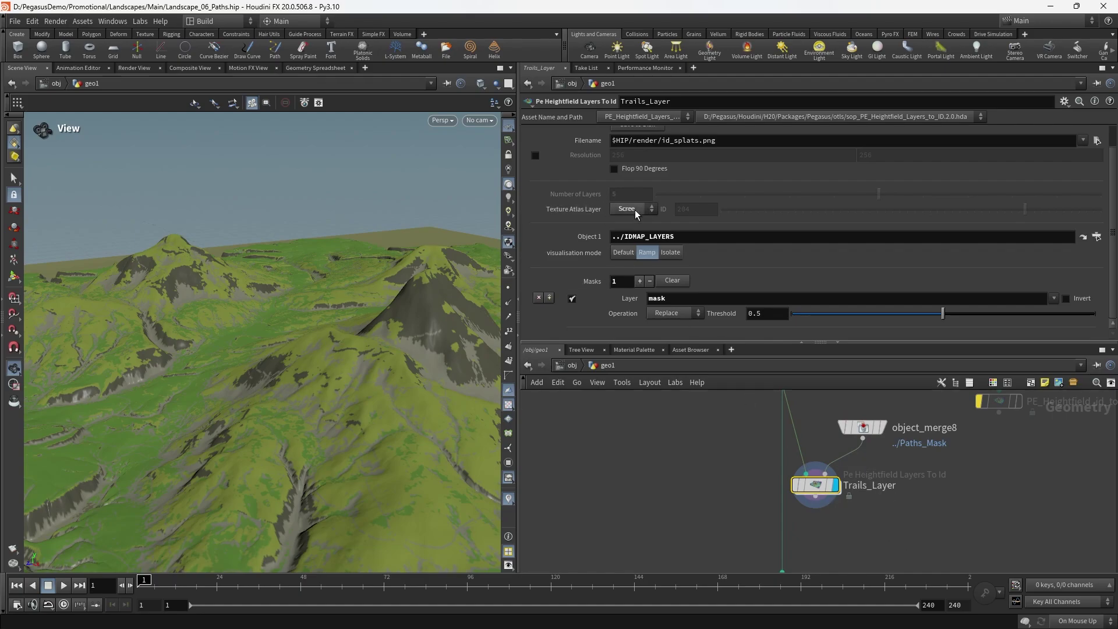
pyautogui.click(879, 407)
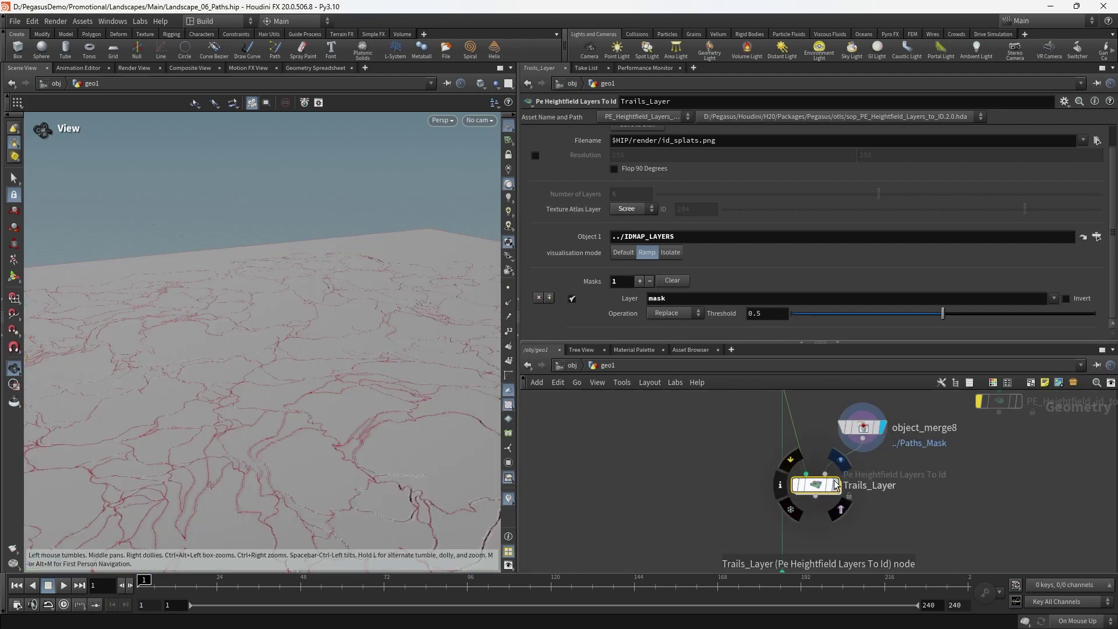
pyautogui.click(836, 484)
pyautogui.click(624, 278)
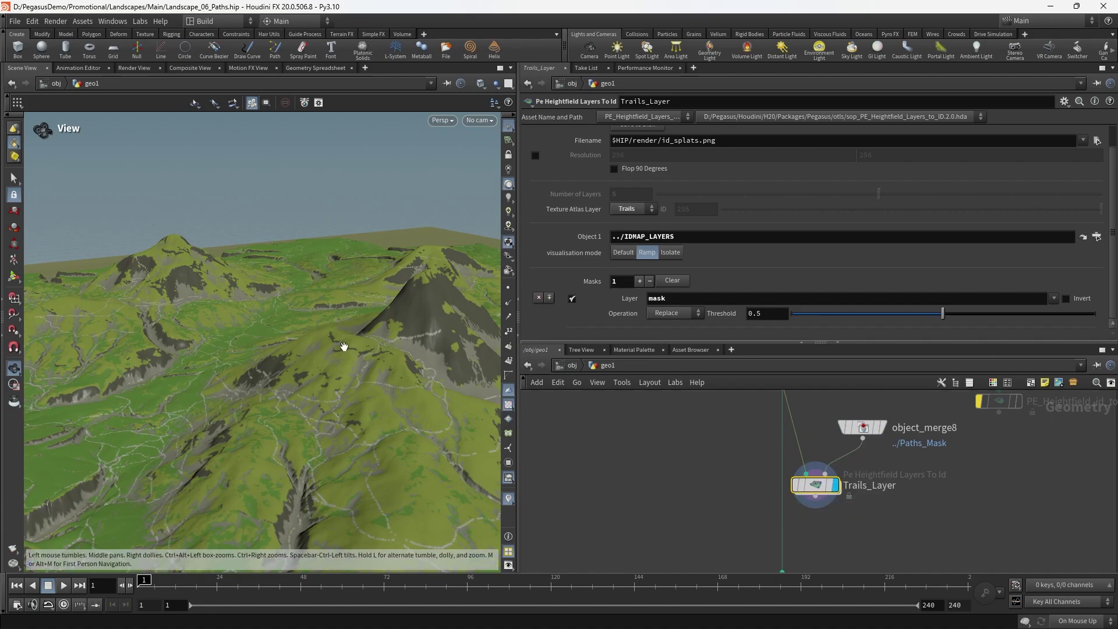
# - Set the Trails layer's colour in IDMAP_LAYERS to a pale sandy yellow with RGB 0.876, 0.766, 0.393324
pyautogui.moveTo(343, 345); pyautogui.dragTo(380, 370)
pyautogui.scroll(-5, 622, 449)
pyautogui.moveTo(641, 449); pyautogui.dragTo(669, 511, button='middle')
pyautogui.moveTo(661, 394); pyautogui.dragTo(702, 484, button='middle')
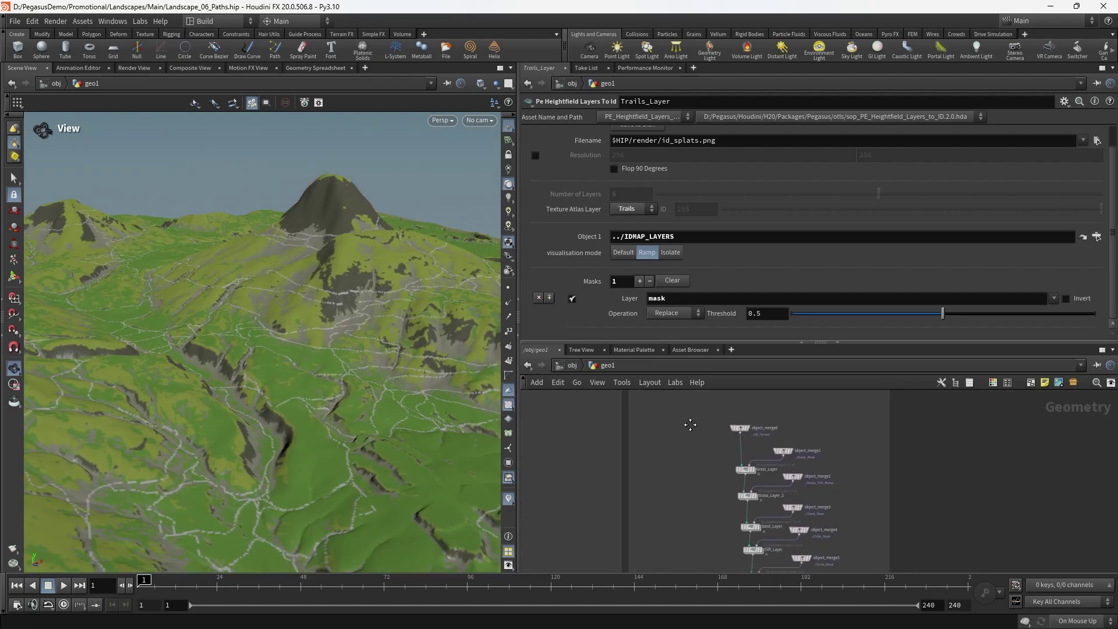
pyautogui.moveTo(691, 425); pyautogui.dragTo(707, 477, button='middle')
pyautogui.scroll(3, 707, 476)
pyautogui.click(640, 439)
pyautogui.click(878, 229)
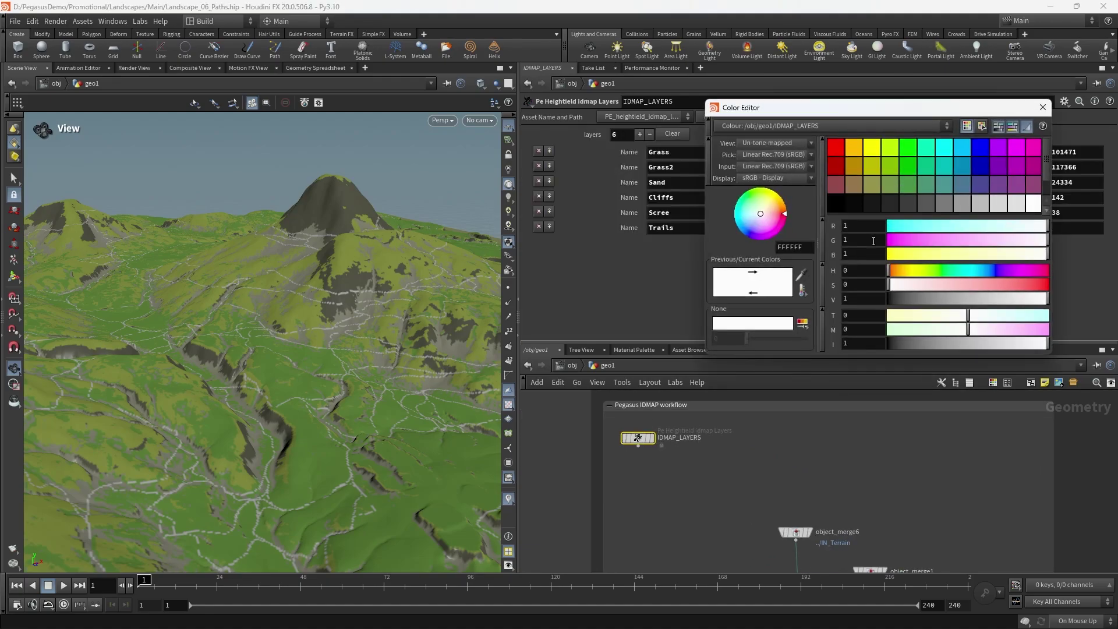
pyautogui.click(877, 179)
pyautogui.moveTo(355, 365); pyautogui.dragTo(314, 378)
pyautogui.click(1028, 225)
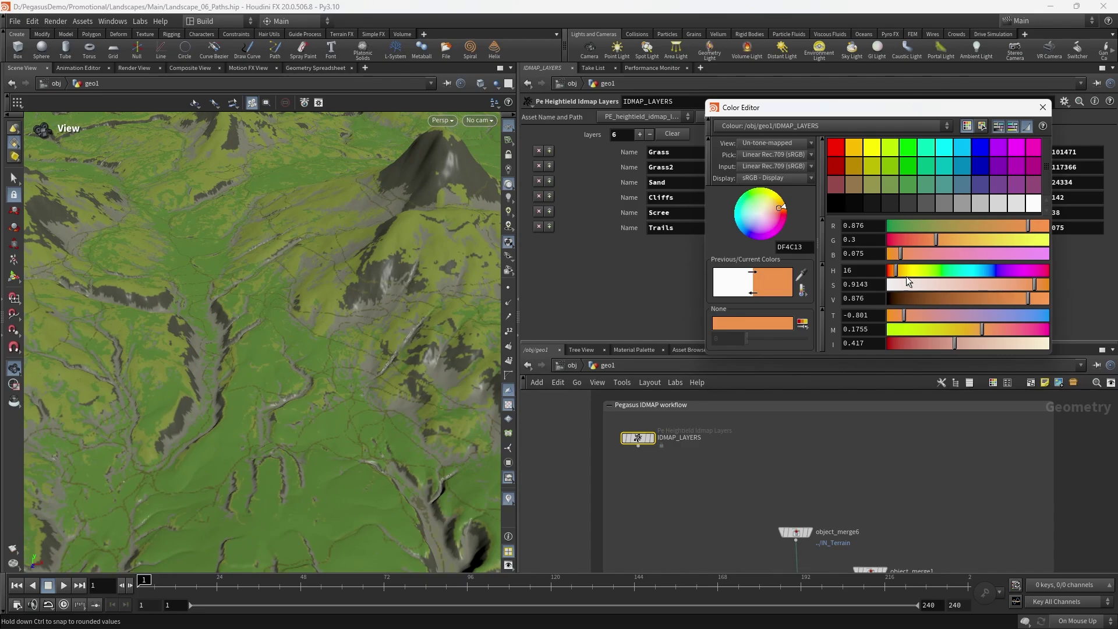
pyautogui.click(976, 285)
pyautogui.moveTo(375, 349); pyautogui.dragTo(316, 339)
pyautogui.click(1011, 240)
pyautogui.click(1045, 108)
# - Select the Trails_Layer node below Cliff_Layer1 in the Pegasus ID map network
pyautogui.scroll(-6, 956, 551)
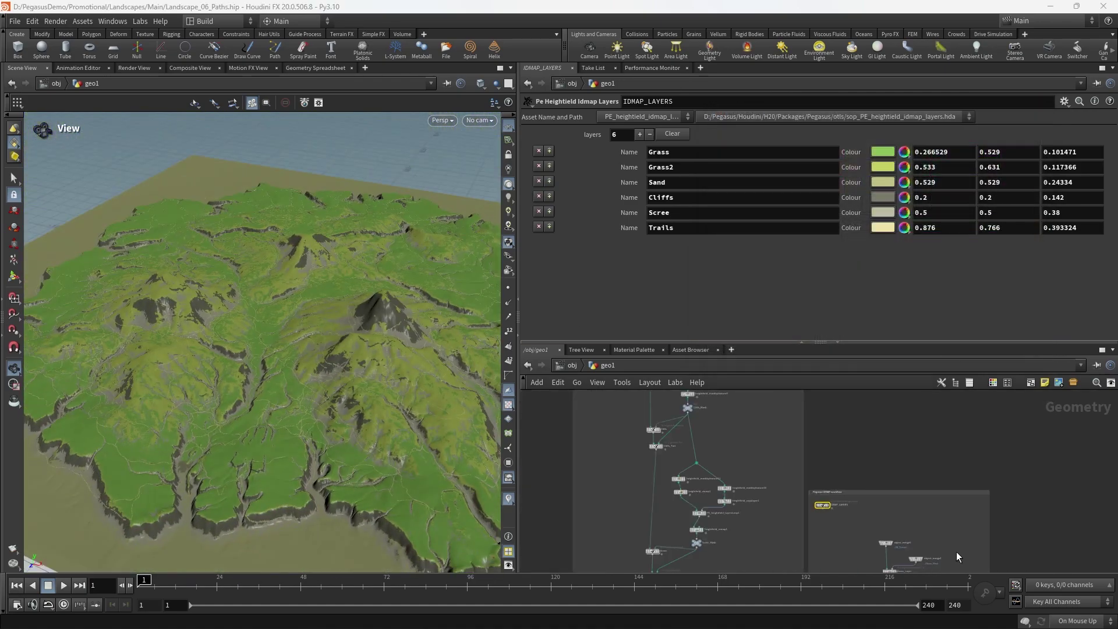
pyautogui.moveTo(987, 553); pyautogui.dragTo(947, 382, button='middle')
pyautogui.scroll(7, 873, 435)
pyautogui.moveTo(873, 413); pyautogui.dragTo(872, 493, button='middle')
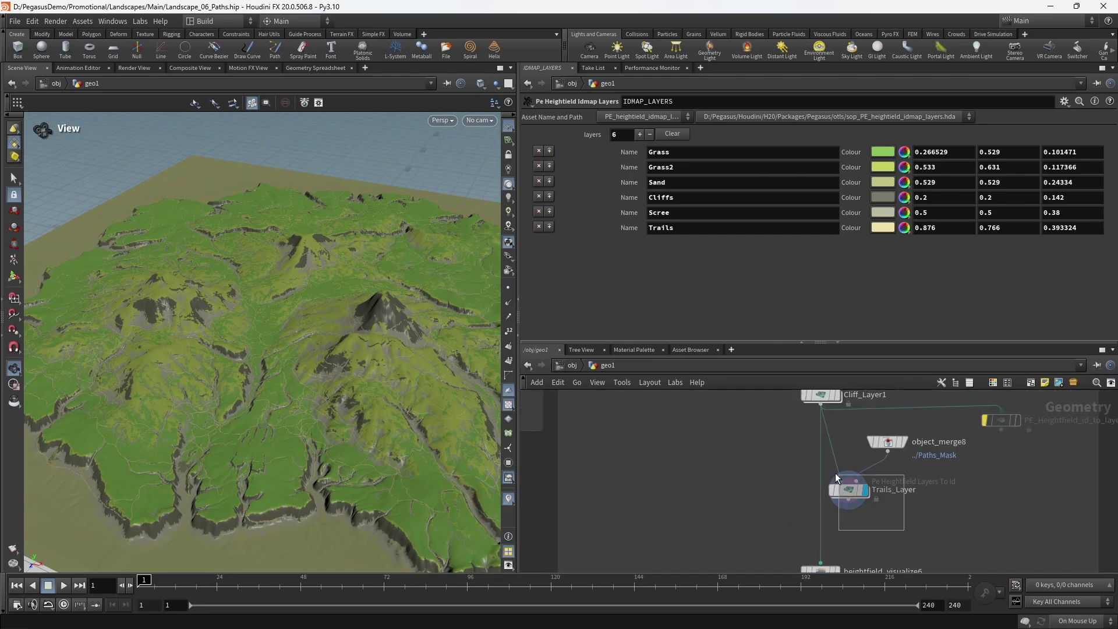
pyautogui.click(834, 464)
pyautogui.moveTo(810, 525); pyautogui.dragTo(839, 469)
# - Display the Sand1 material node below Paths_Mask and inspect the textured trails across the terrain
pyautogui.scroll(-6, 742, 464)
pyautogui.moveTo(742, 465); pyautogui.dragTo(1038, 531, button='middle')
pyautogui.moveTo(827, 564); pyautogui.dragTo(843, 420, button='middle')
pyautogui.scroll(5, 843, 419)
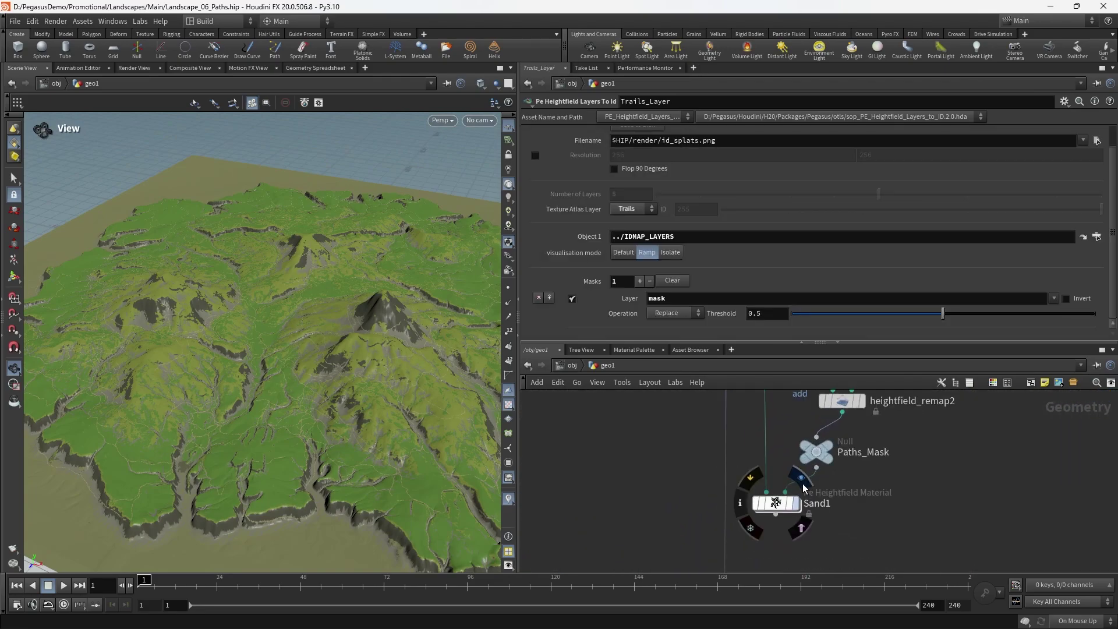
pyautogui.click(793, 502)
pyautogui.moveTo(309, 360); pyautogui.dragTo(384, 348)
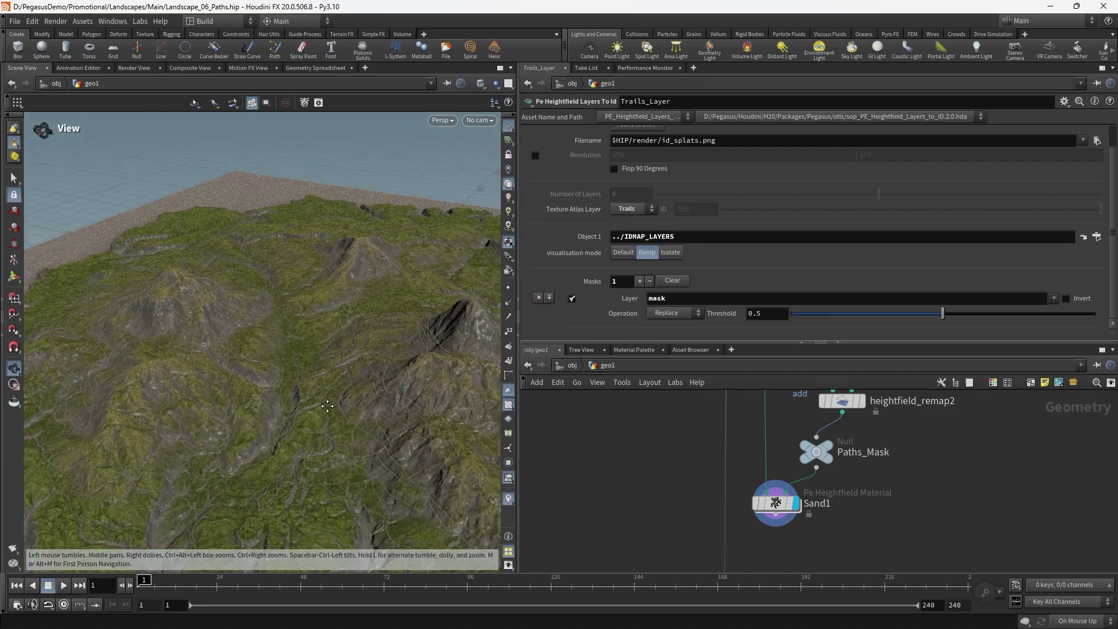
pyautogui.moveTo(327, 406); pyautogui.dragTo(379, 297)
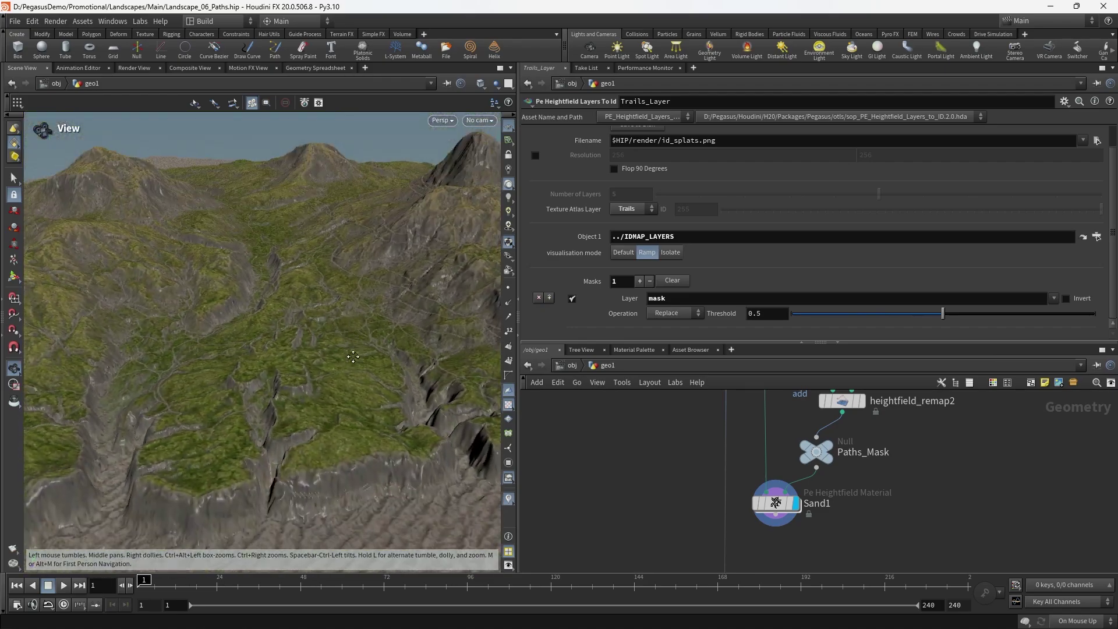
pyautogui.scroll(-3, 901, 446)
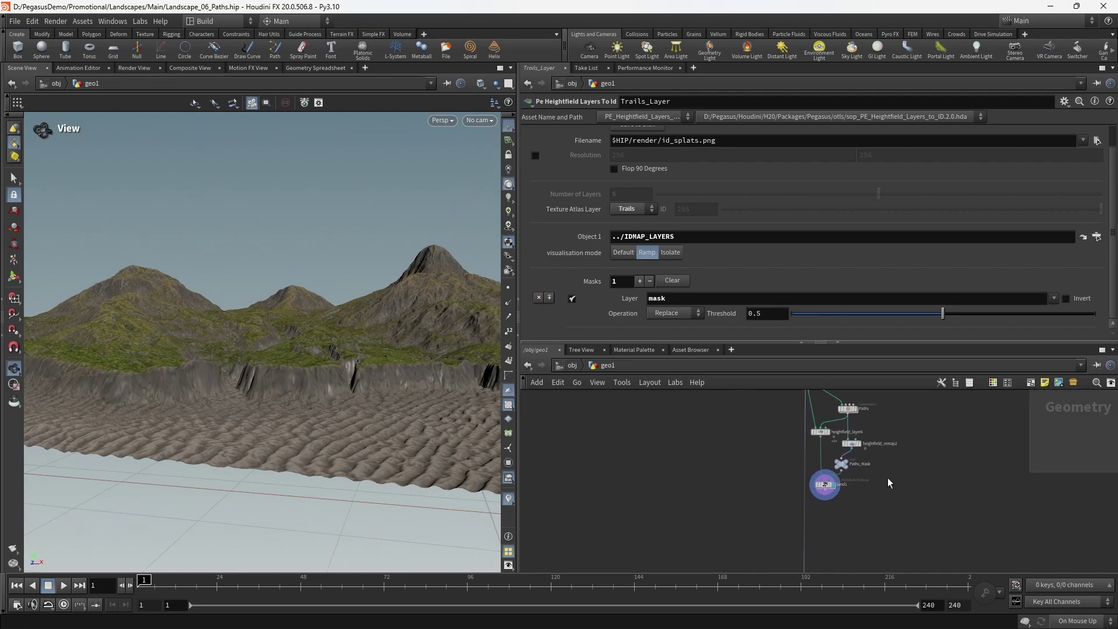